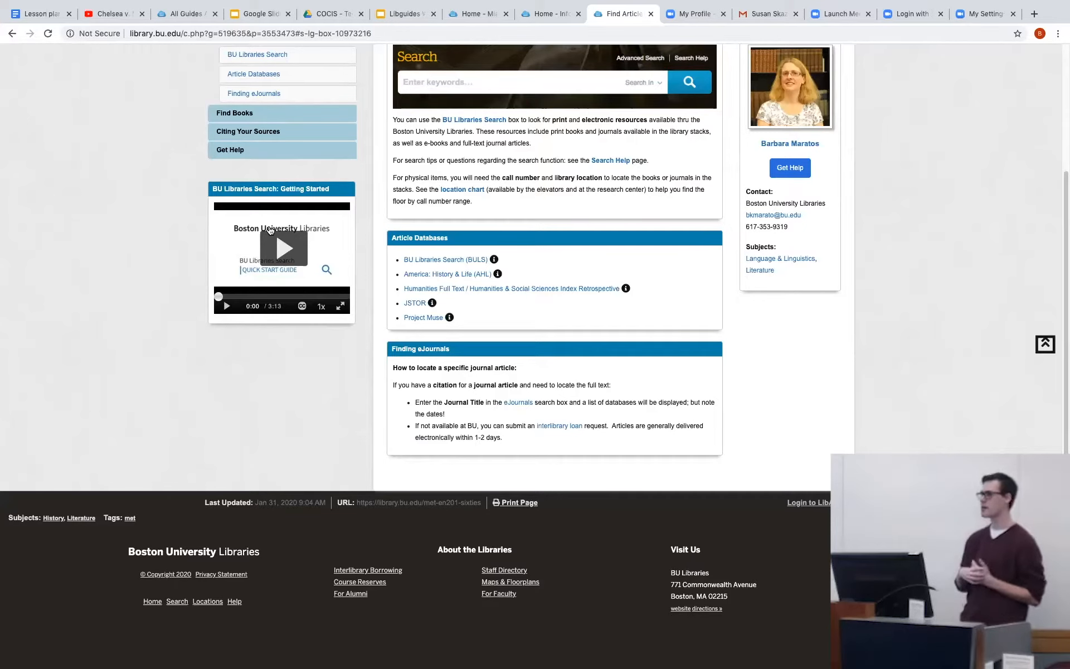
Review the BU guide's side navigation, then open the Finding Articles page of the Illinois Library Information Literacy Tutorial for comparison.
scroll(262, 206, "up", 3)
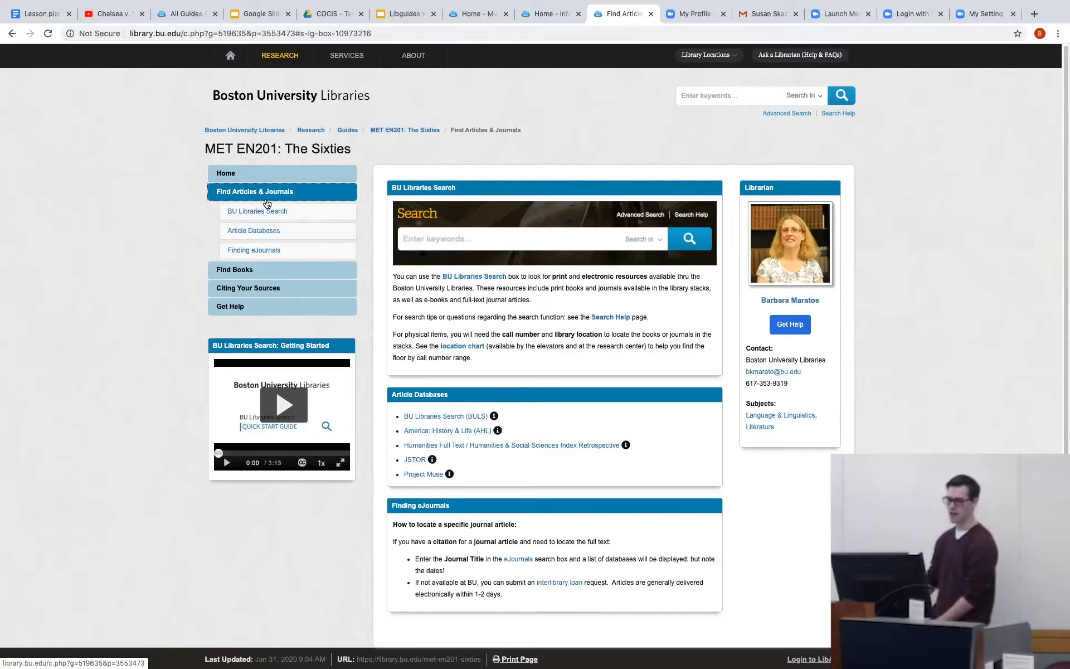
left_click(279, 292)
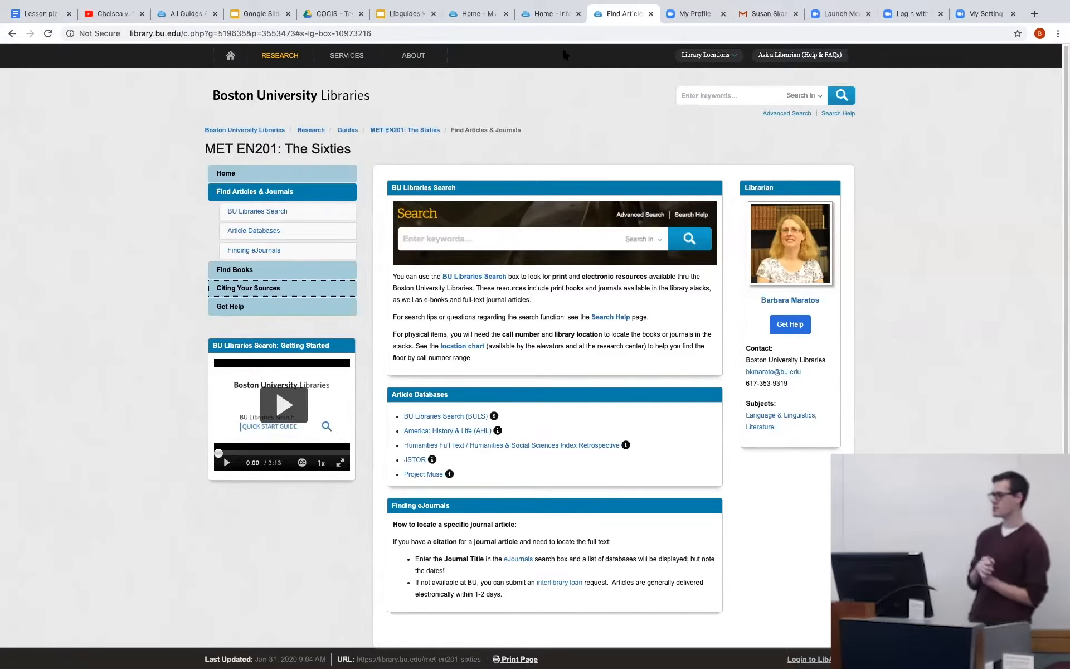
left_click(540, 10)
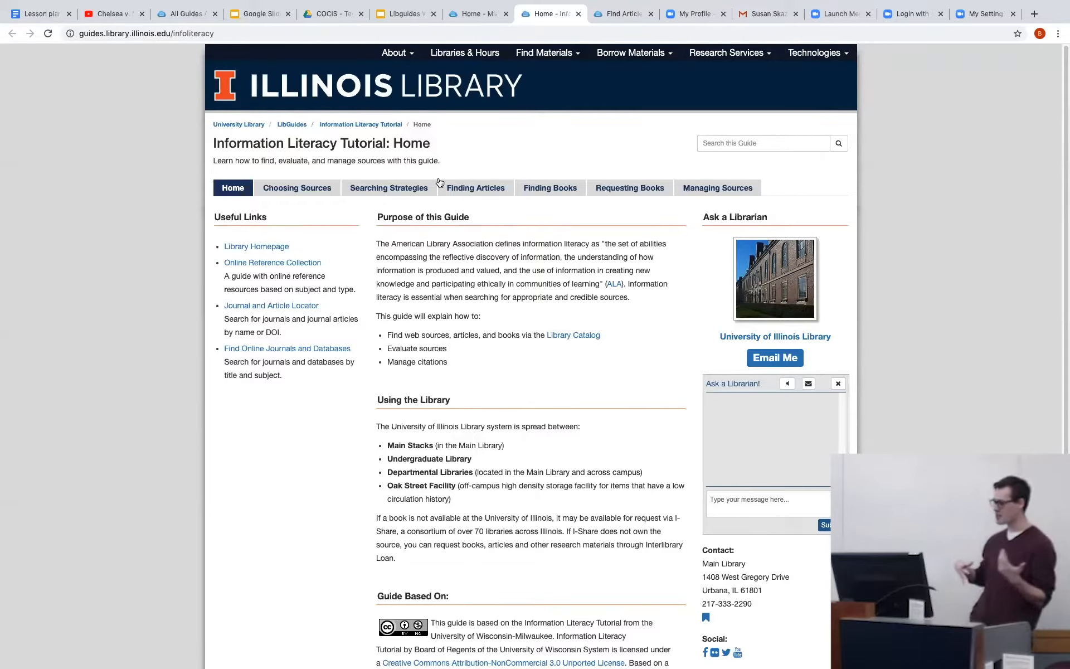
left_click(447, 193)
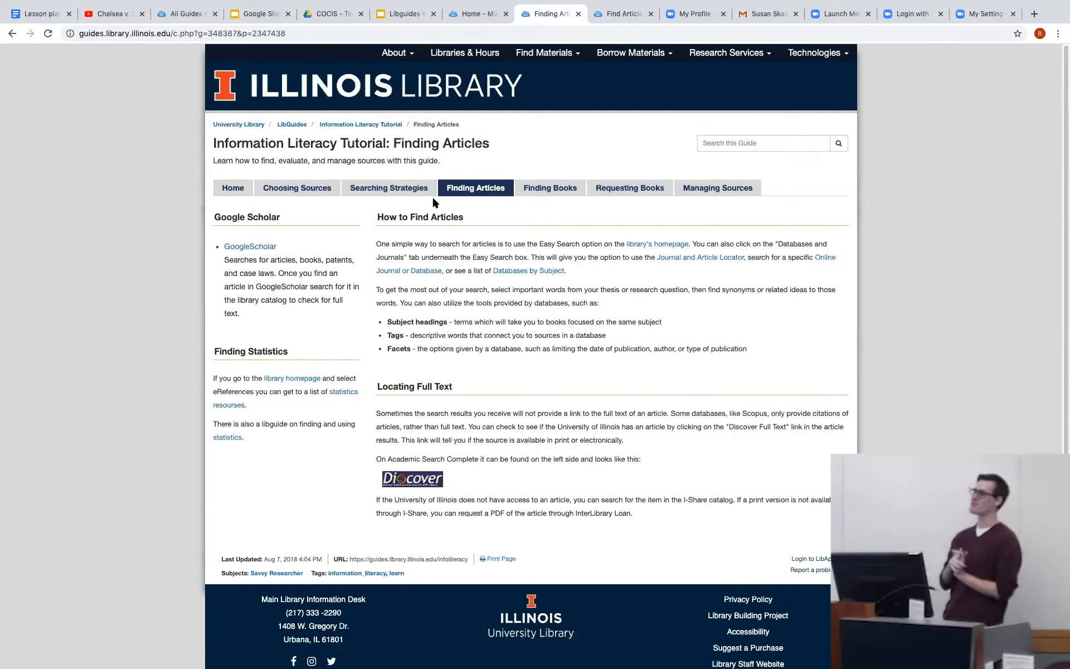
View the Photographs page of Miami University's Miami History guide, dismissing the librarian chat offer.
left_click(463, 11)
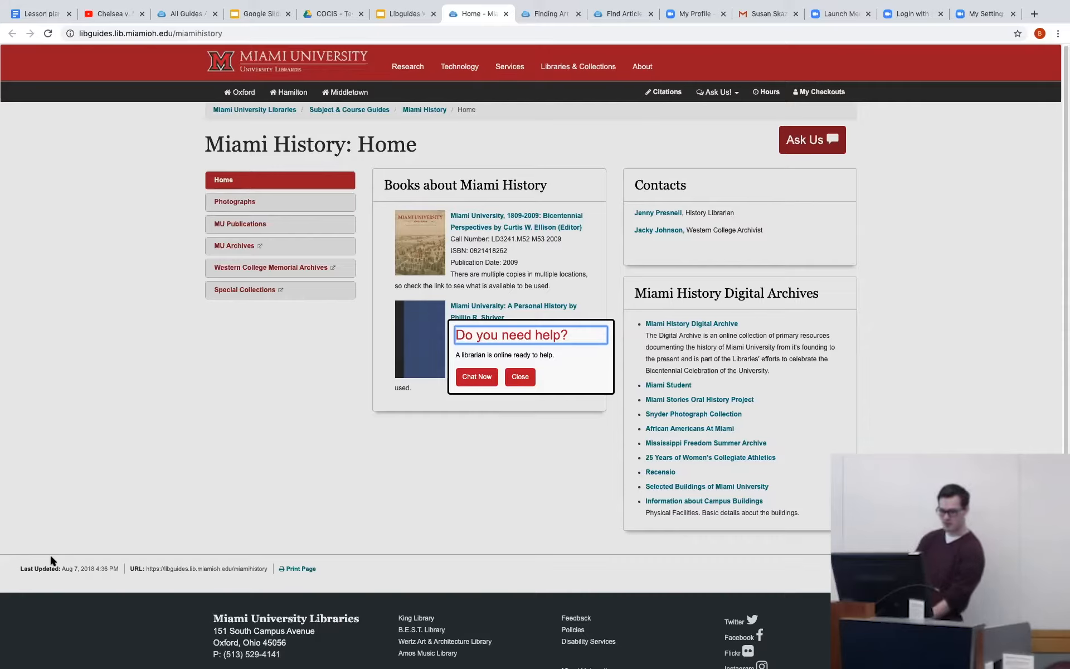
left_click(285, 203)
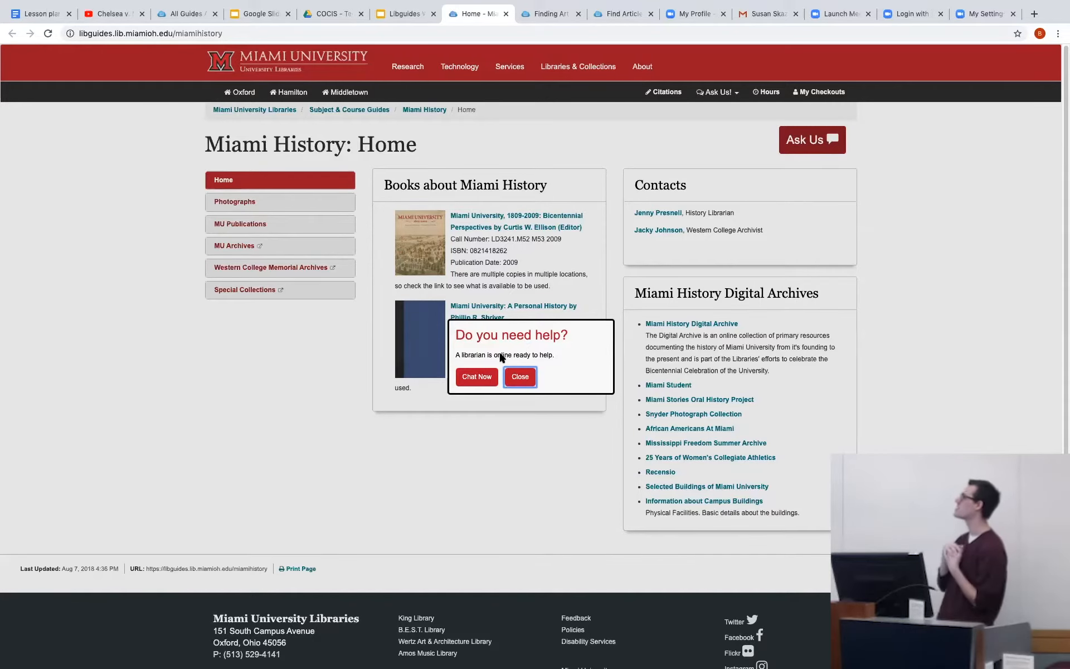
left_click(518, 377)
left_click(276, 209)
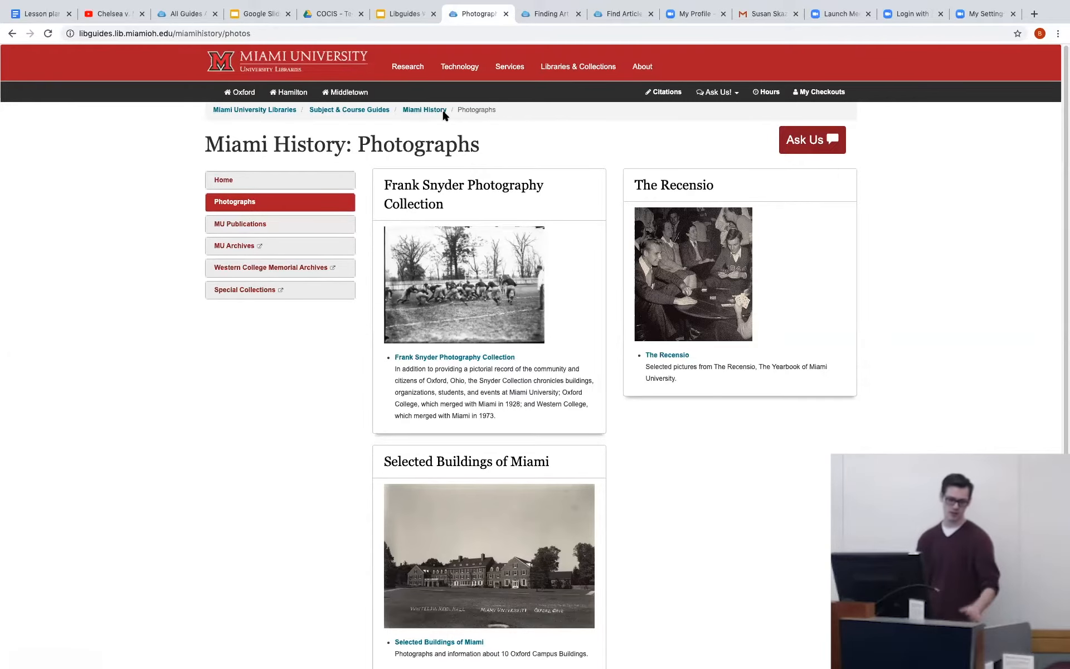
Go to the Simmons LibGuides list of all guides and open its LibApps login page.
left_click(199, 13)
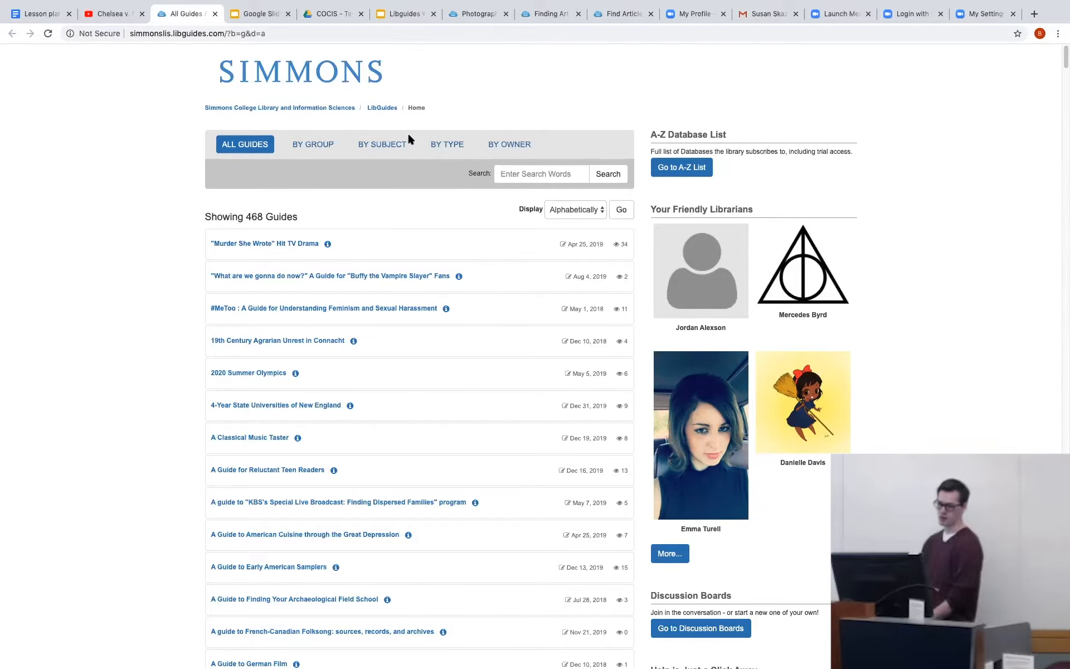
scroll(524, 206, "down", 20)
scroll(537, 224, "down", 20)
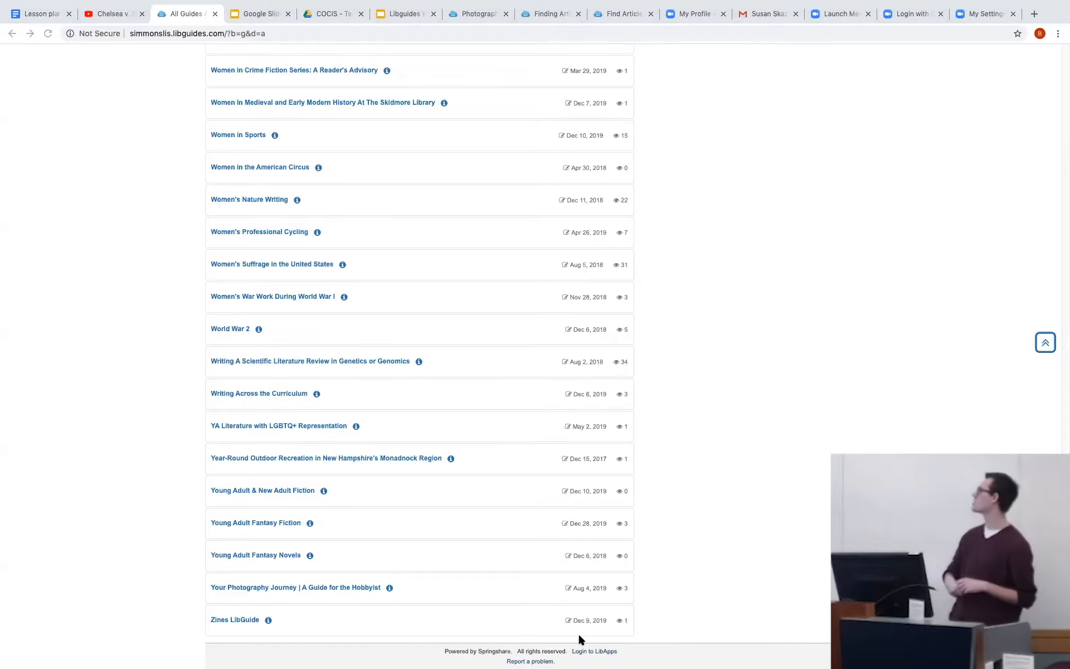
left_click(580, 651)
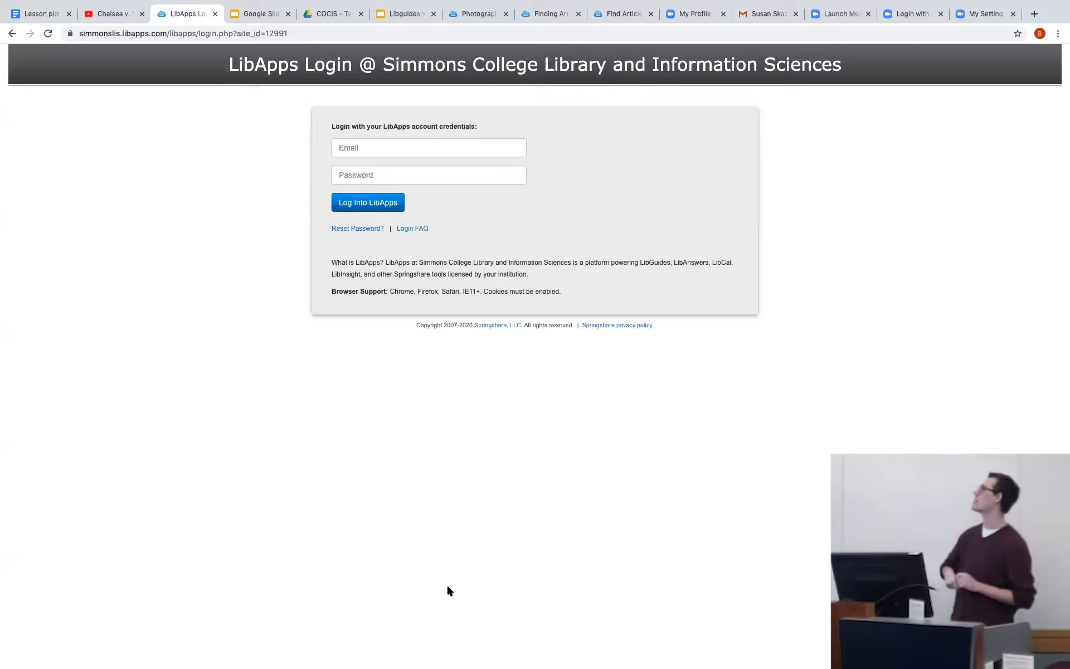
Log into LibApps by entering the account e-mail and the account password.
left_click(343, 148)
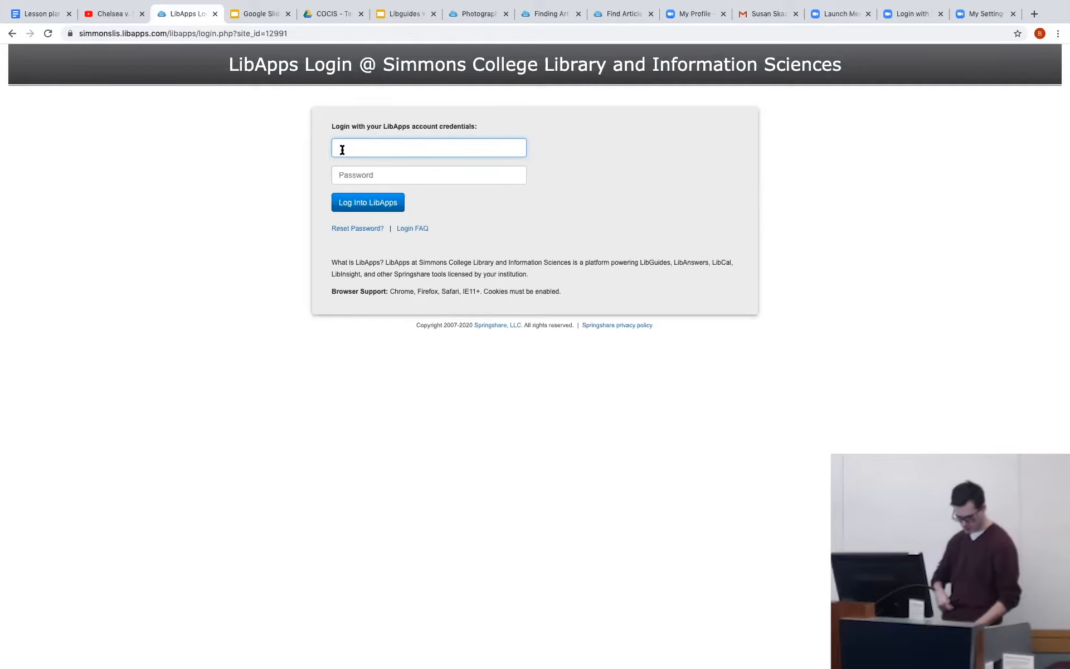
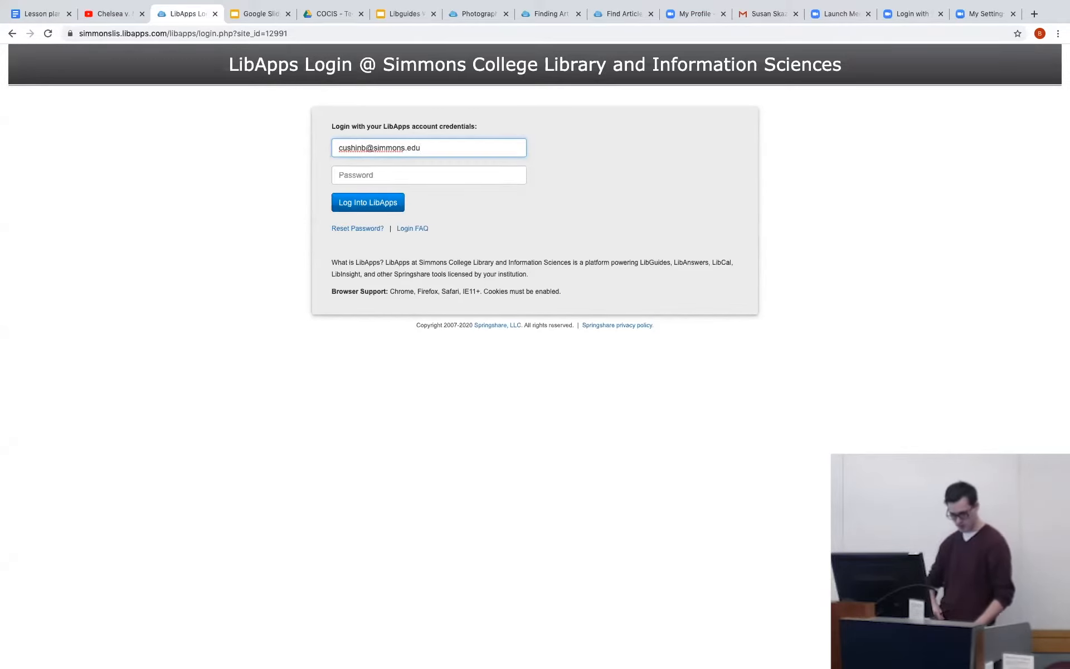
left_click(377, 167)
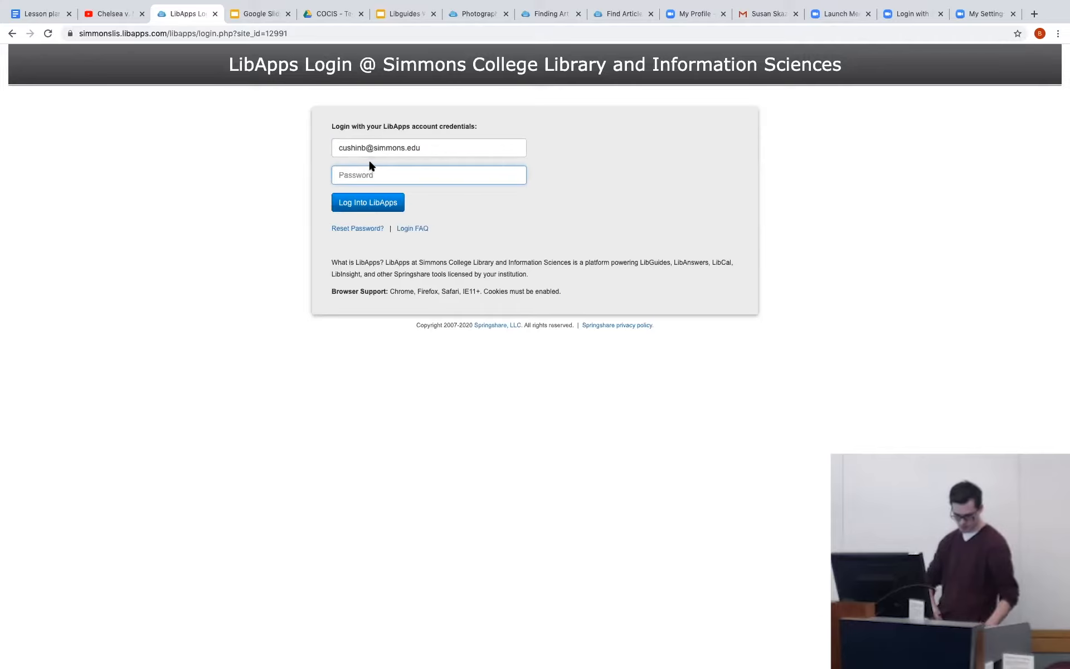
type("***")
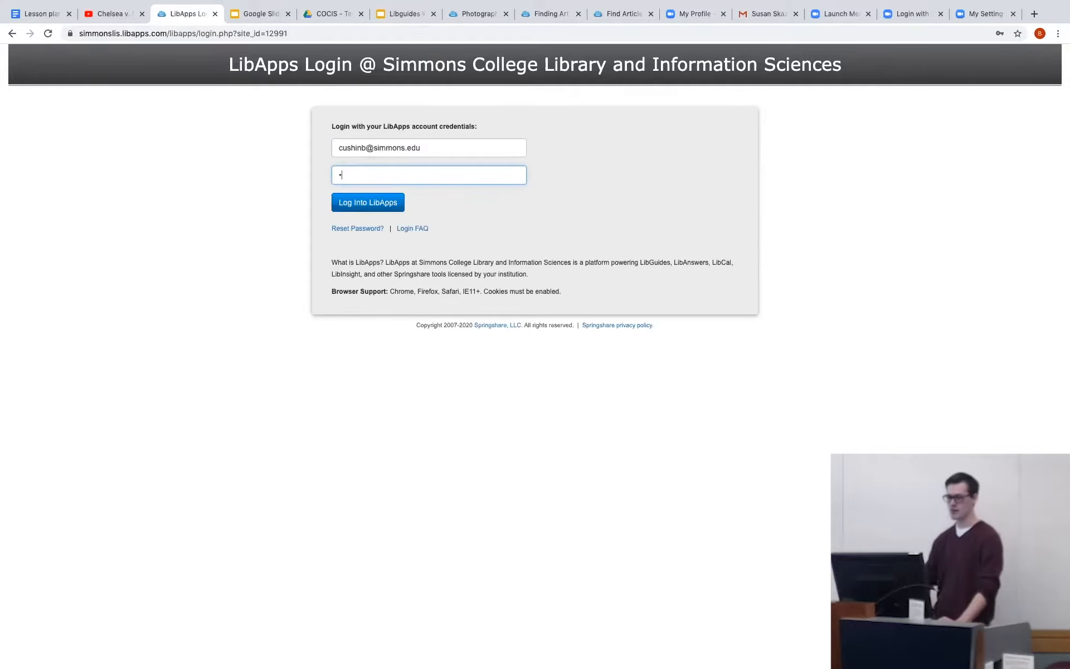
type("********")
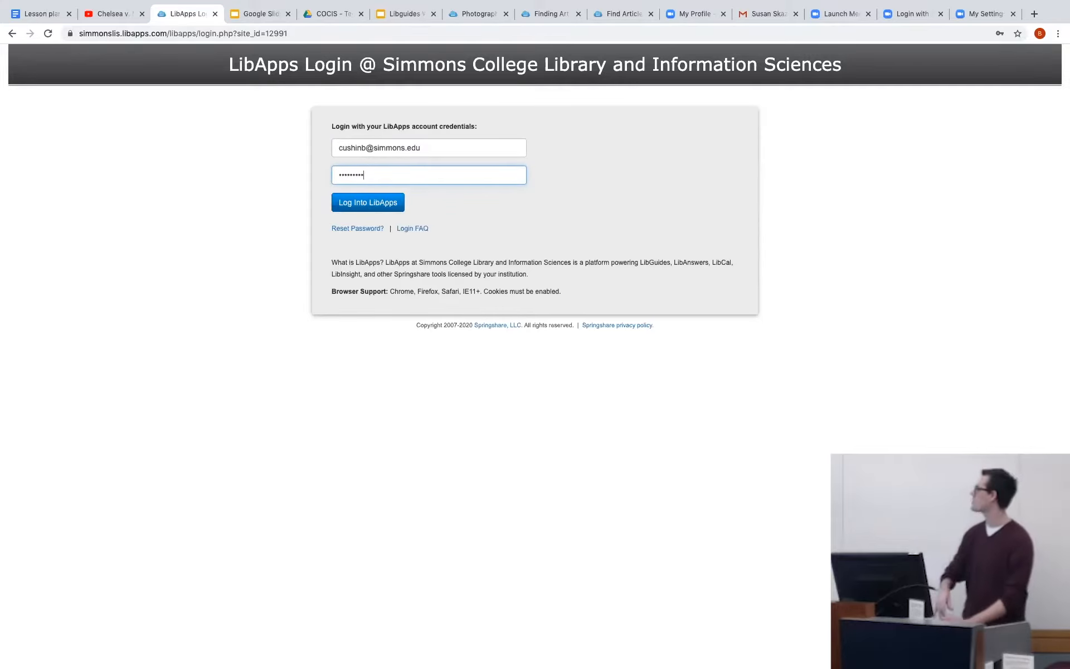
key("Return")
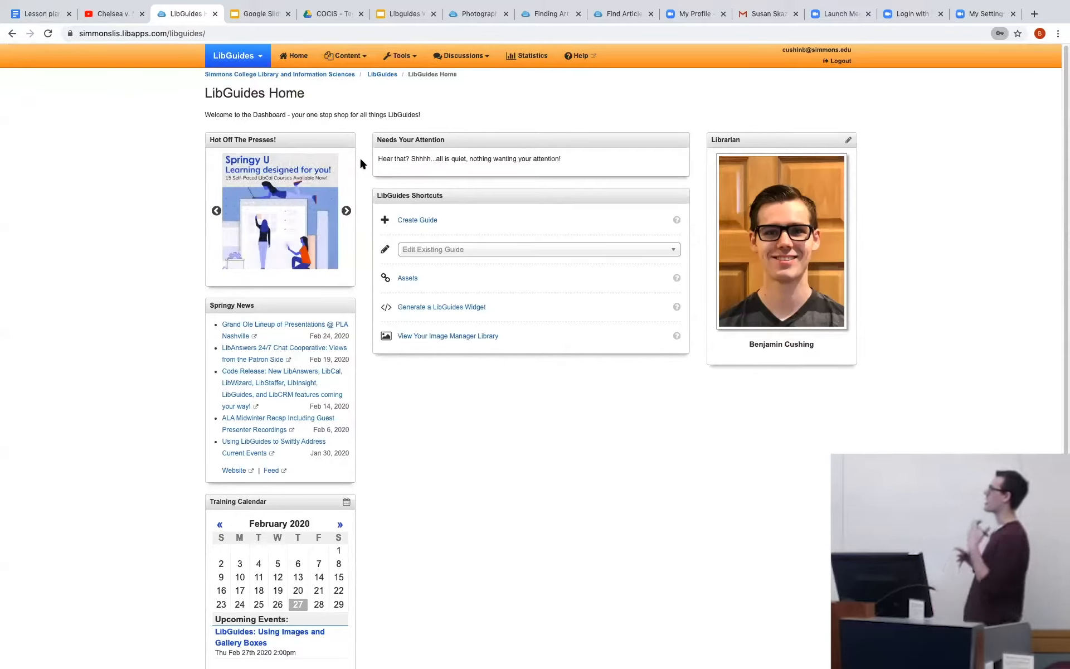
Begin creating a new guide with the Start fresh layout option and name it "Manchester United Football".
left_click(426, 220)
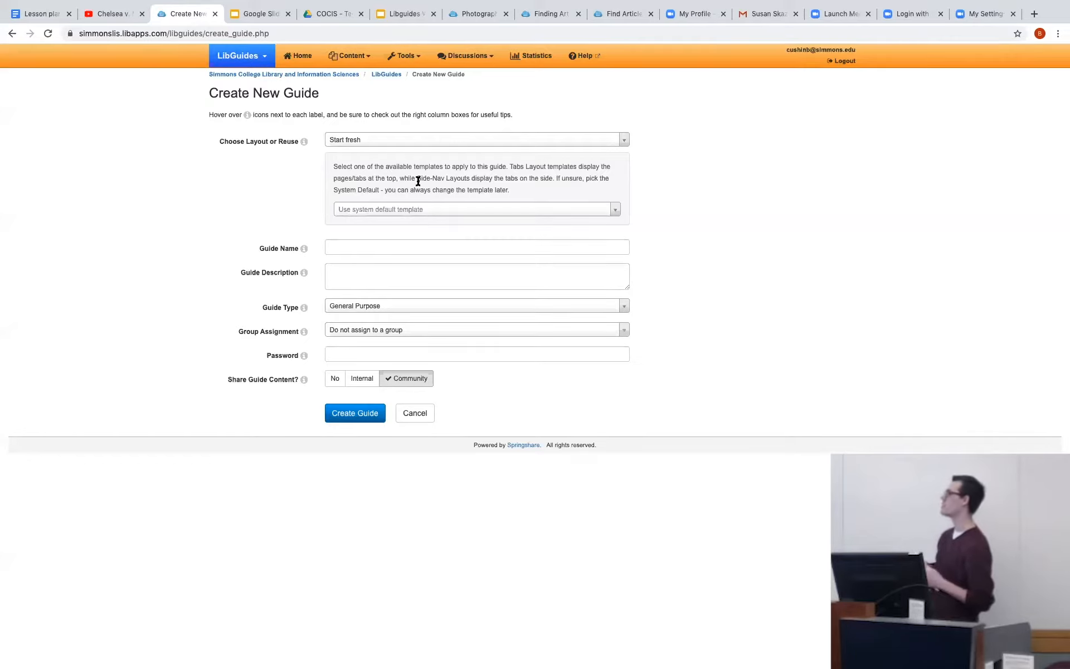
left_click(456, 142)
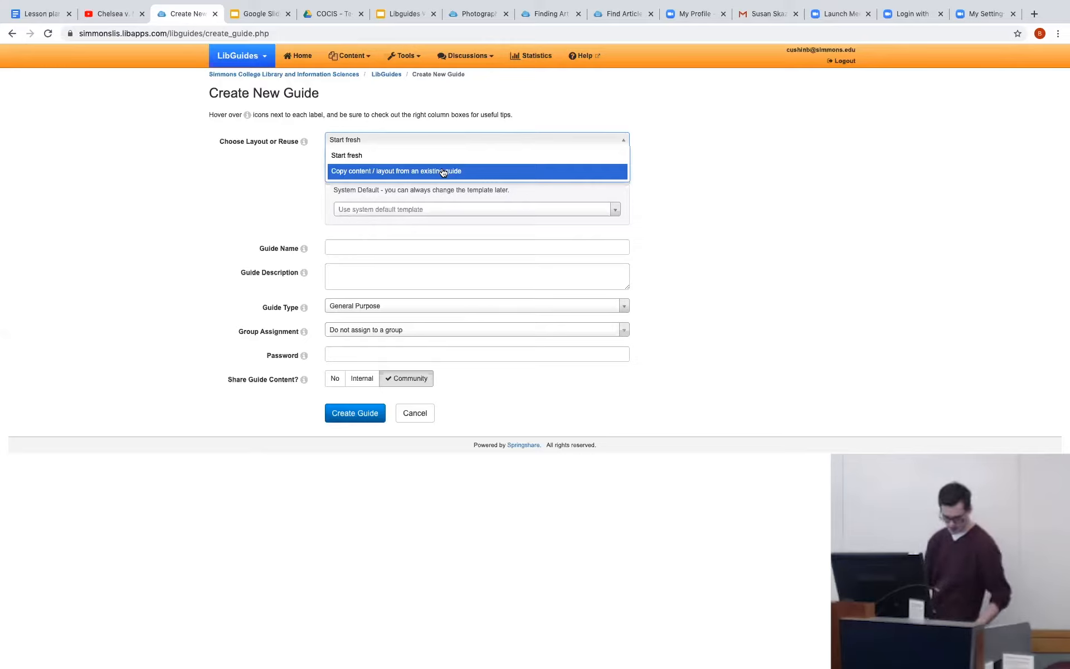
left_click(430, 155)
left_click(412, 241)
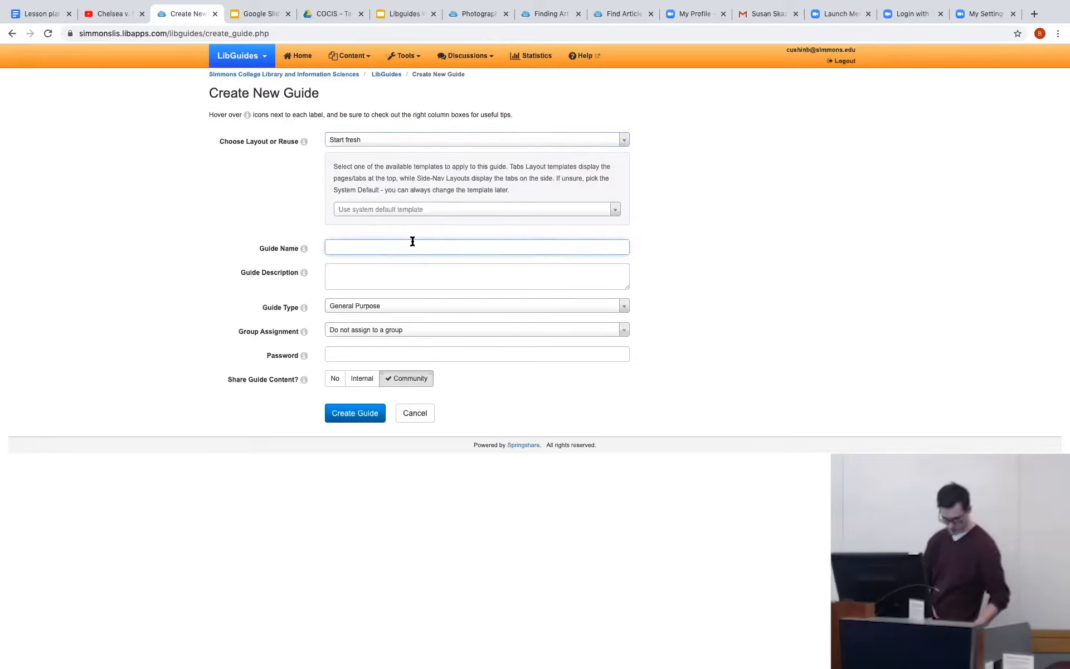
type("Ma")
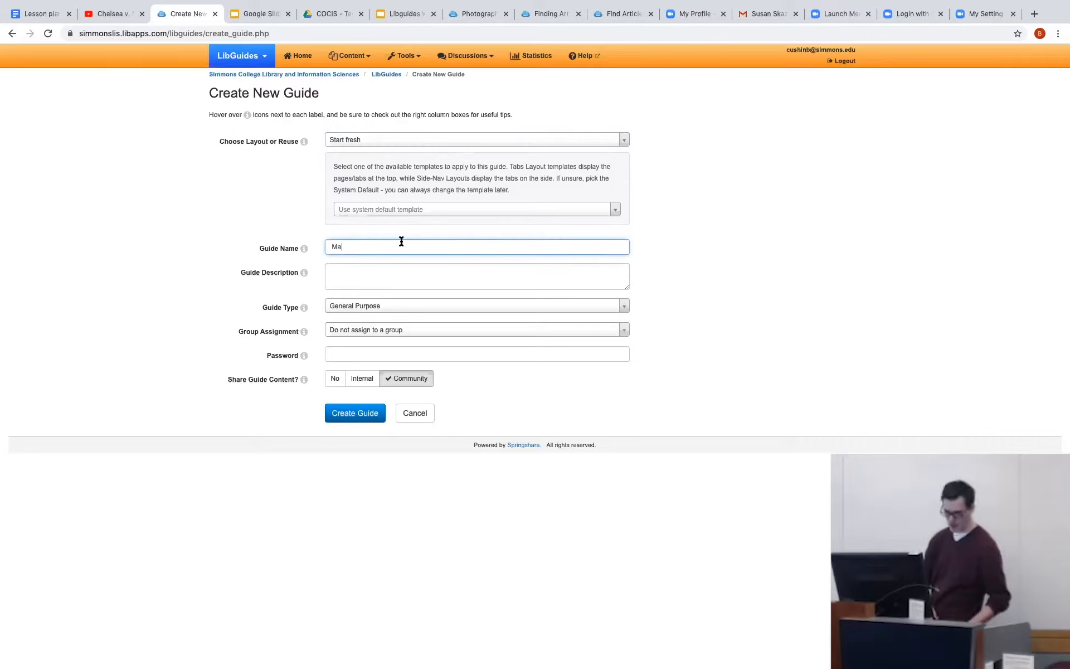
type("nchester U")
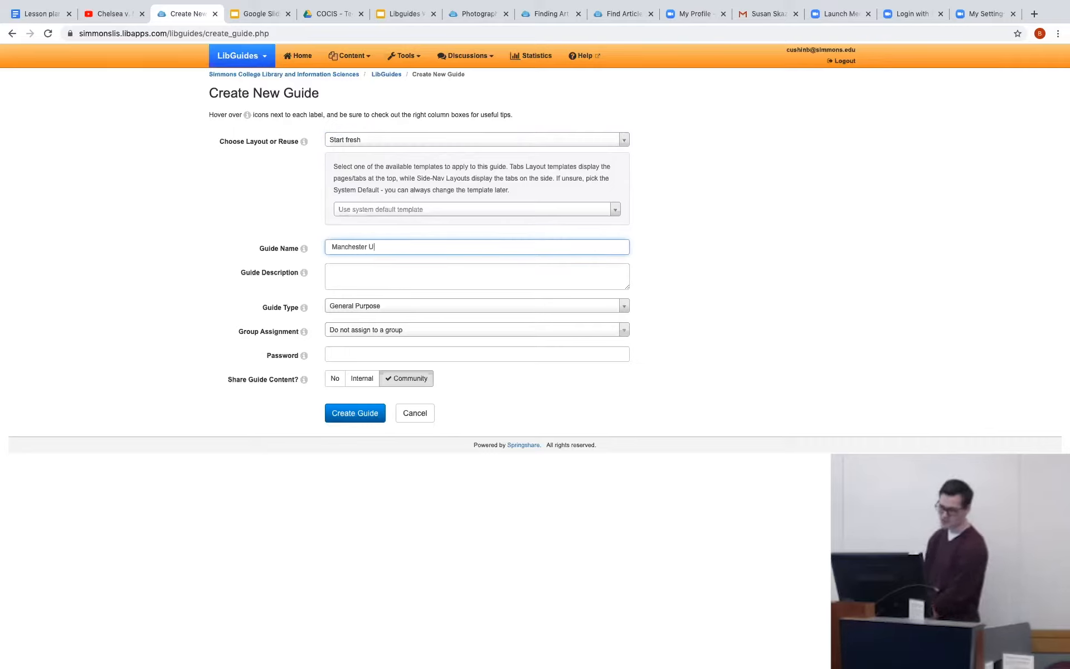
type("nited Foo")
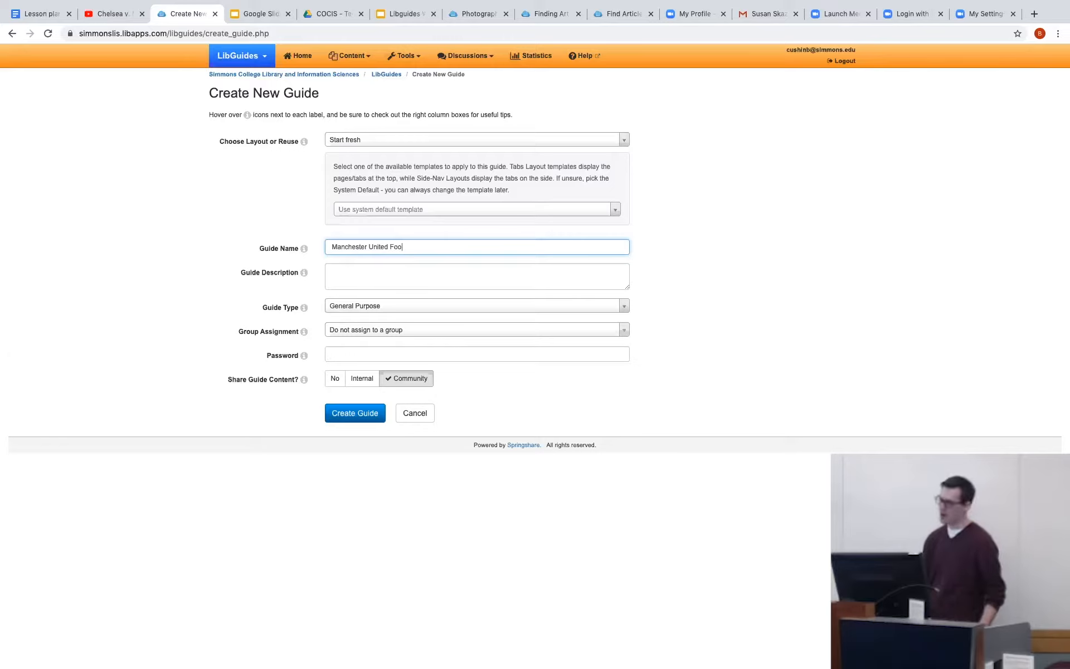
type("tball")
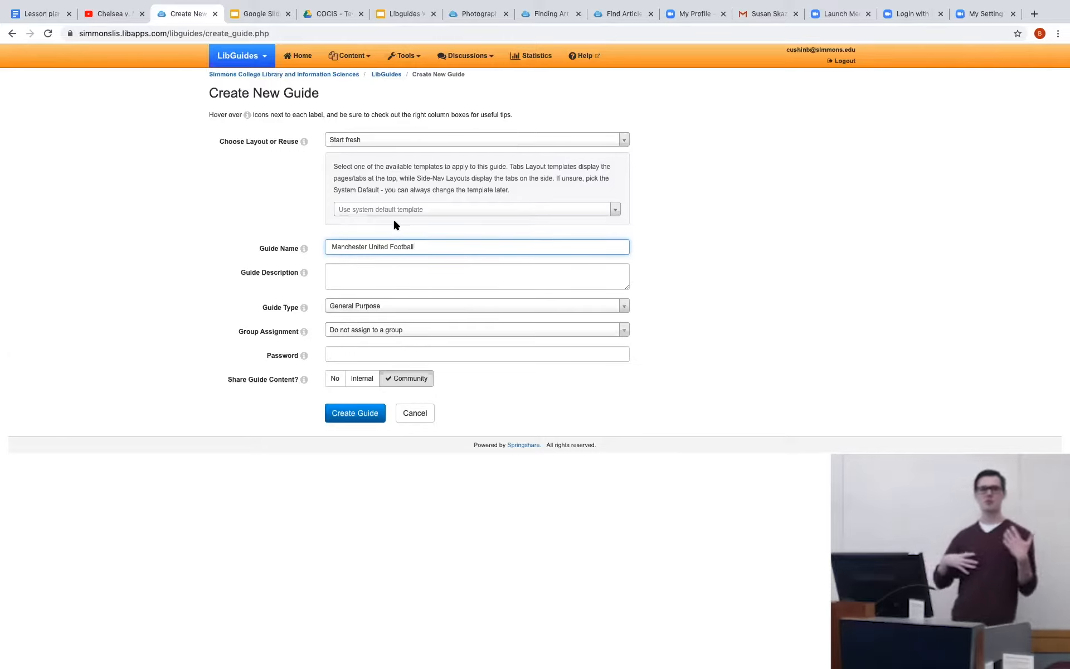
Open the new guide's description for editing.
left_click(415, 270)
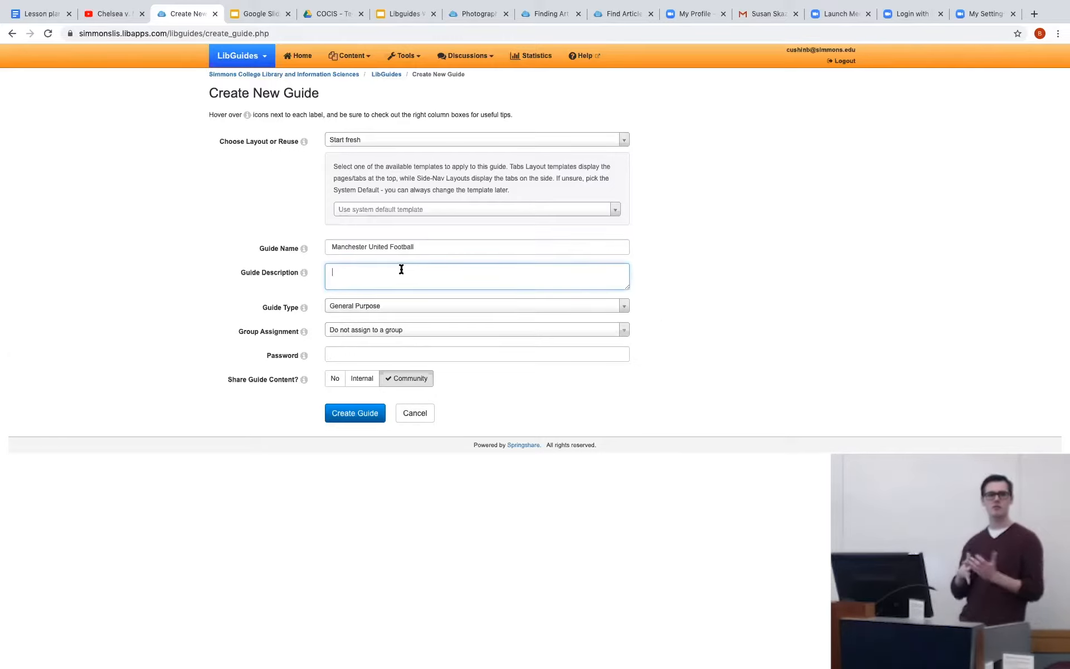
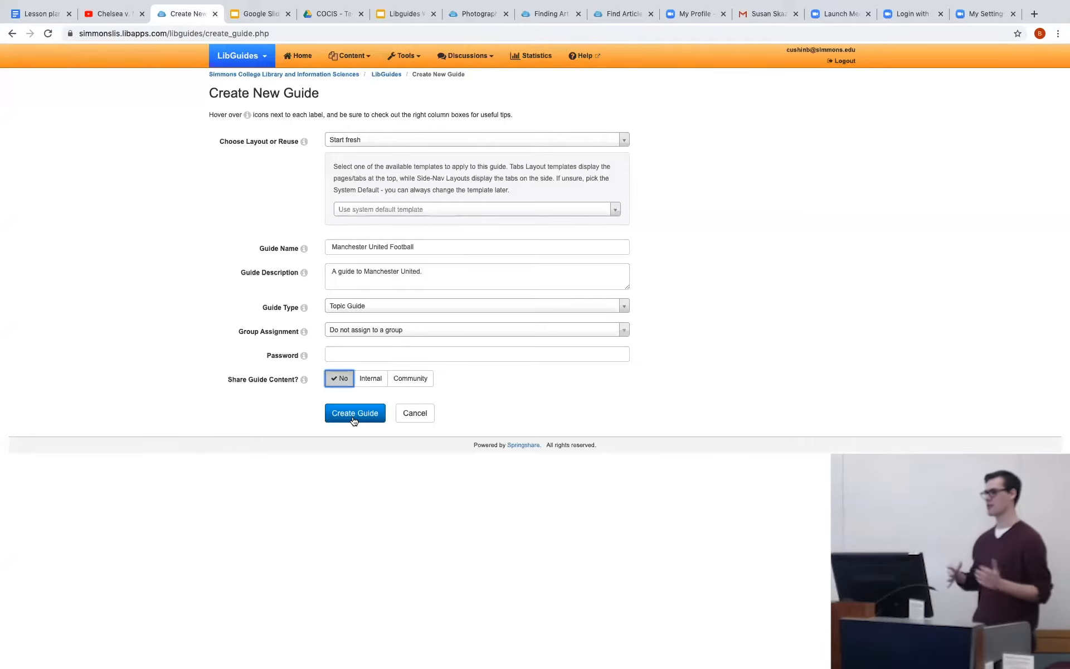
Create the Manchester United Football guide and set its Home page to a two-column 50 / 50 layout.
left_click(353, 416)
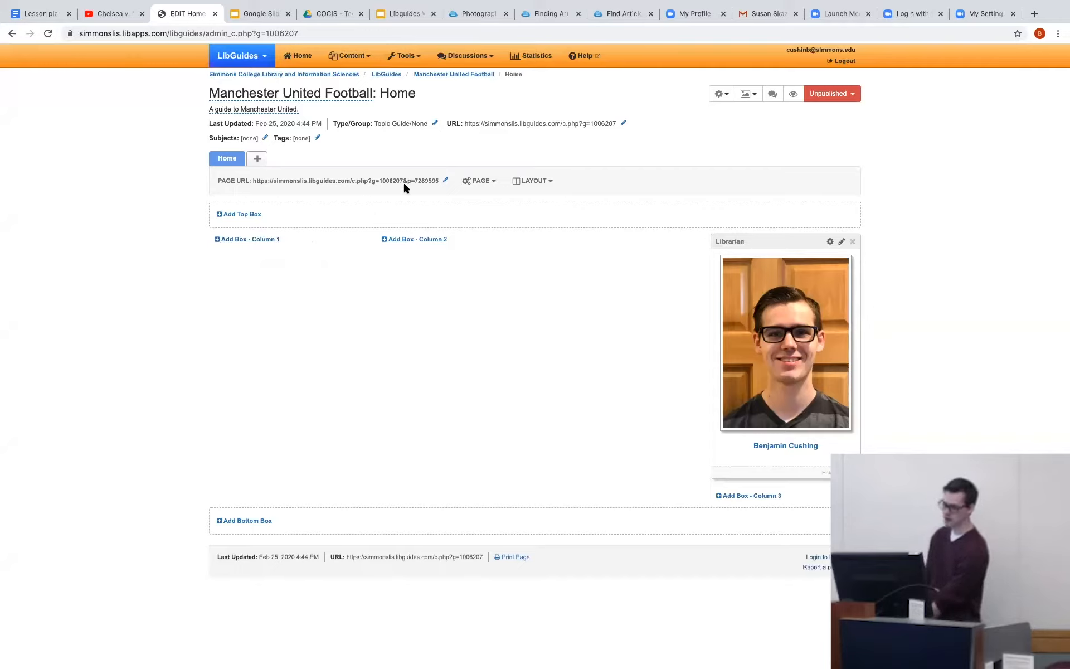
left_click(534, 181)
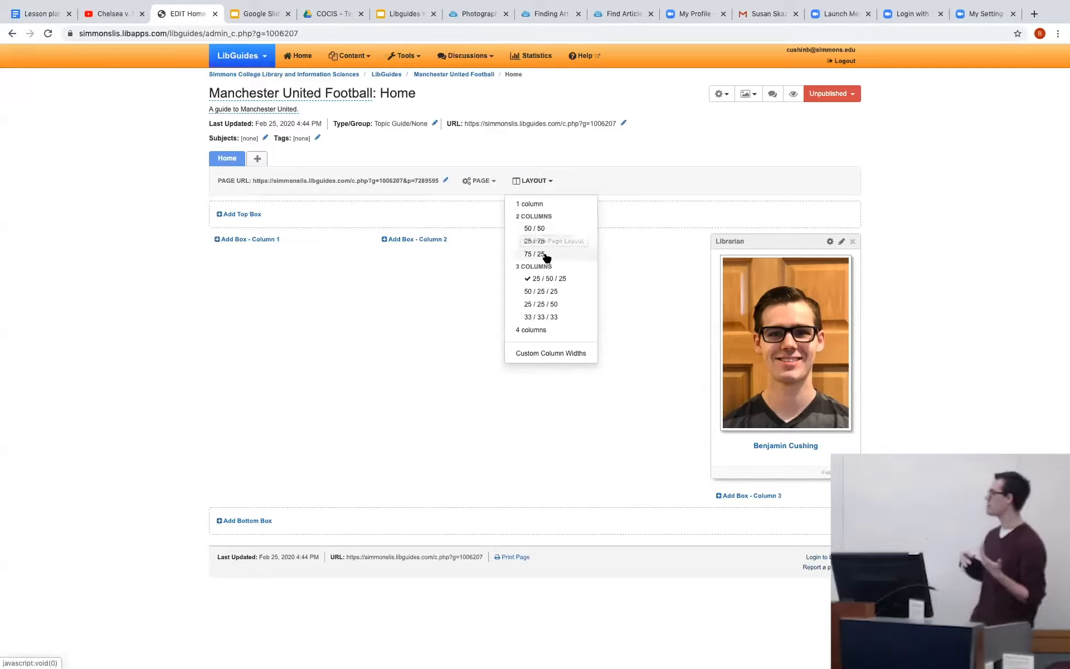
left_click(536, 229)
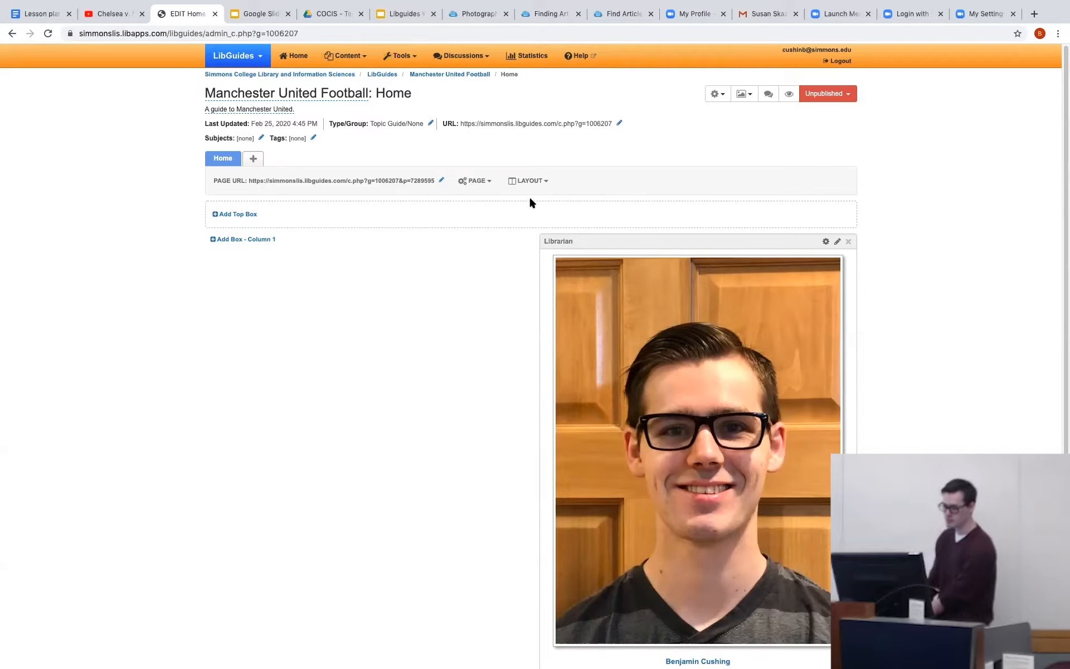
Set the Home page to a three-column 25 / 50 / 25 layout and look over the page and guide settings options.
left_click(543, 181)
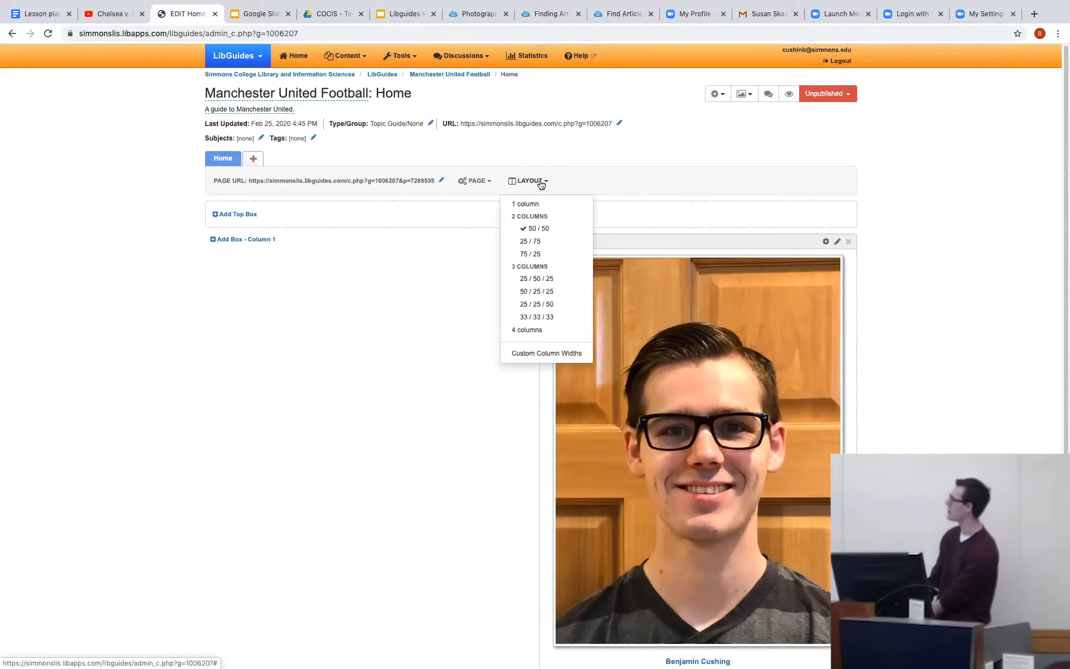
left_click(532, 279)
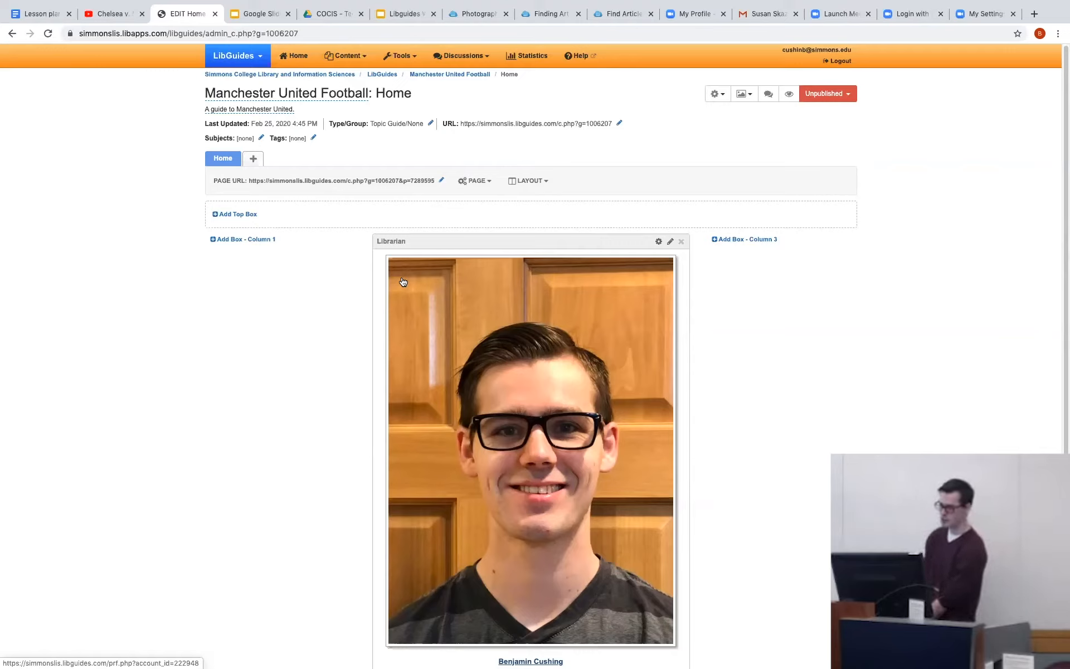
left_click(462, 187)
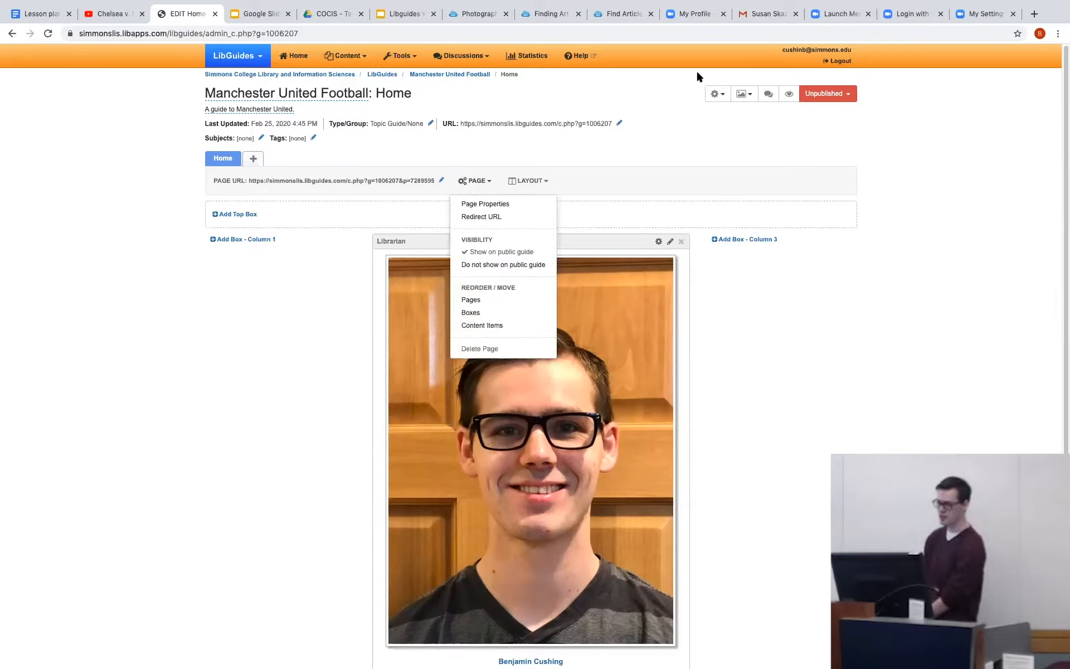
left_click(717, 95)
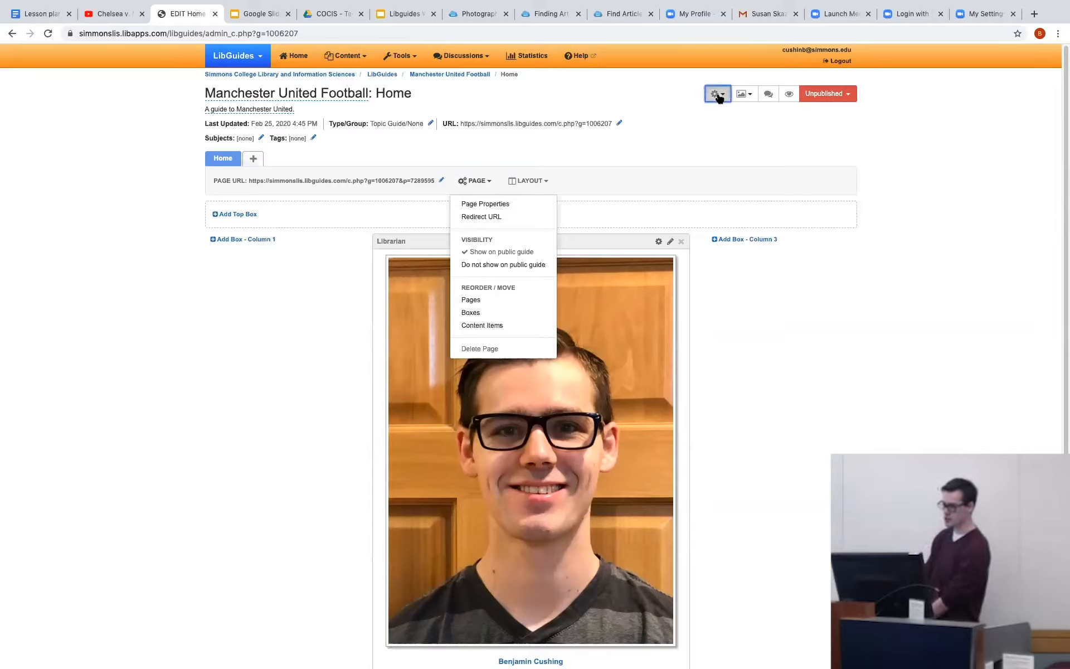
Set the guide's navigation layout to System Default - Side-Nav Layout, save it and look over the page.
left_click(750, 98)
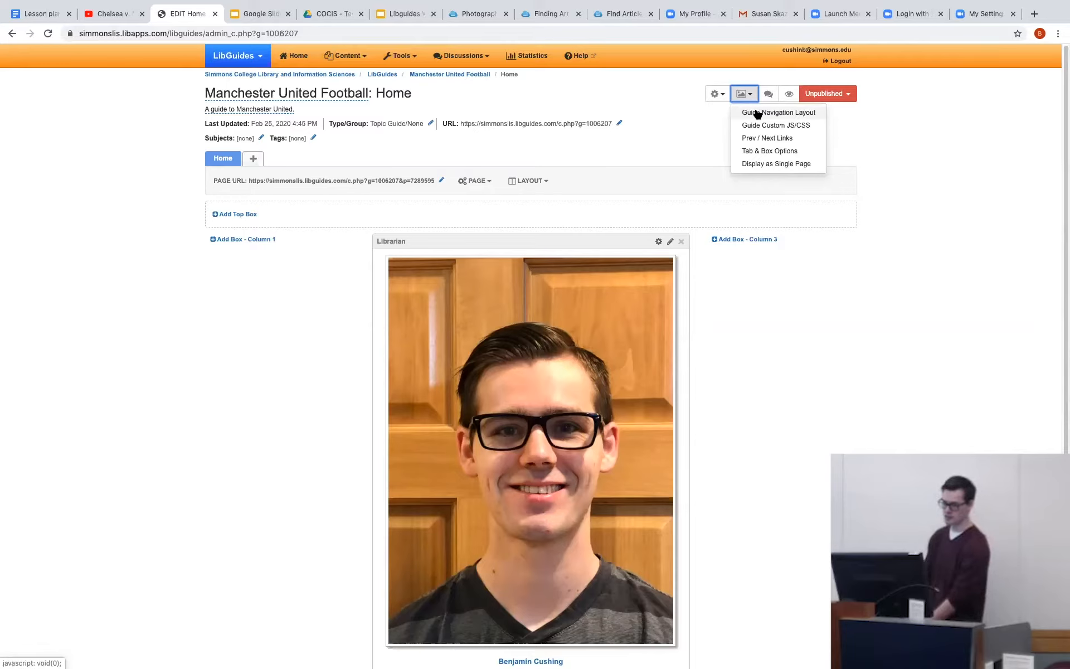
left_click(757, 113)
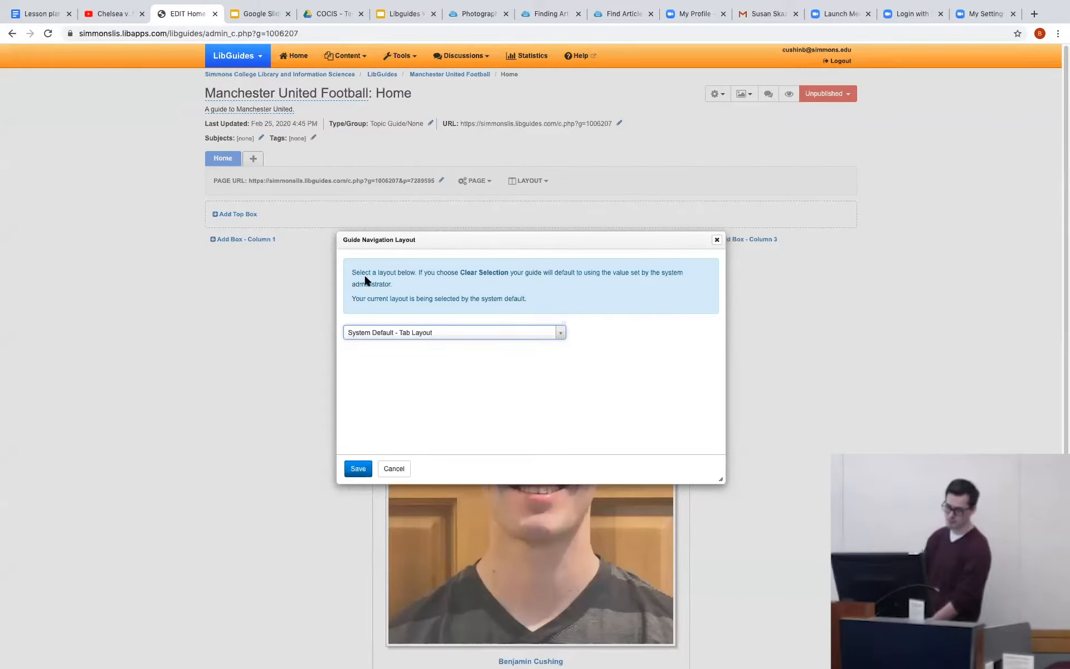
left_click(384, 335)
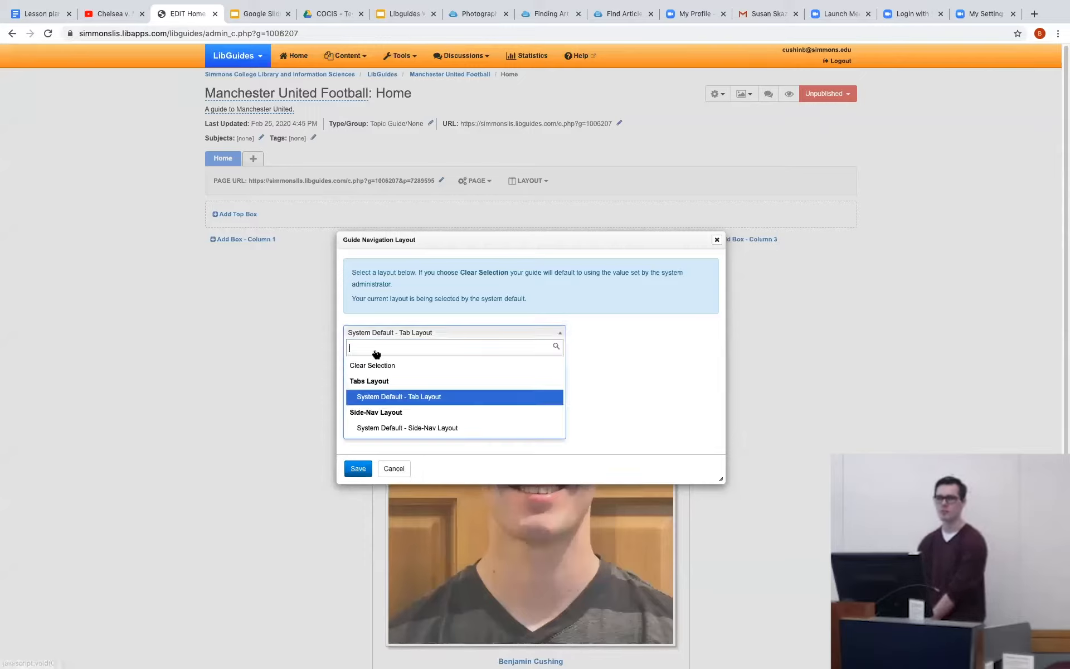
left_click(408, 427)
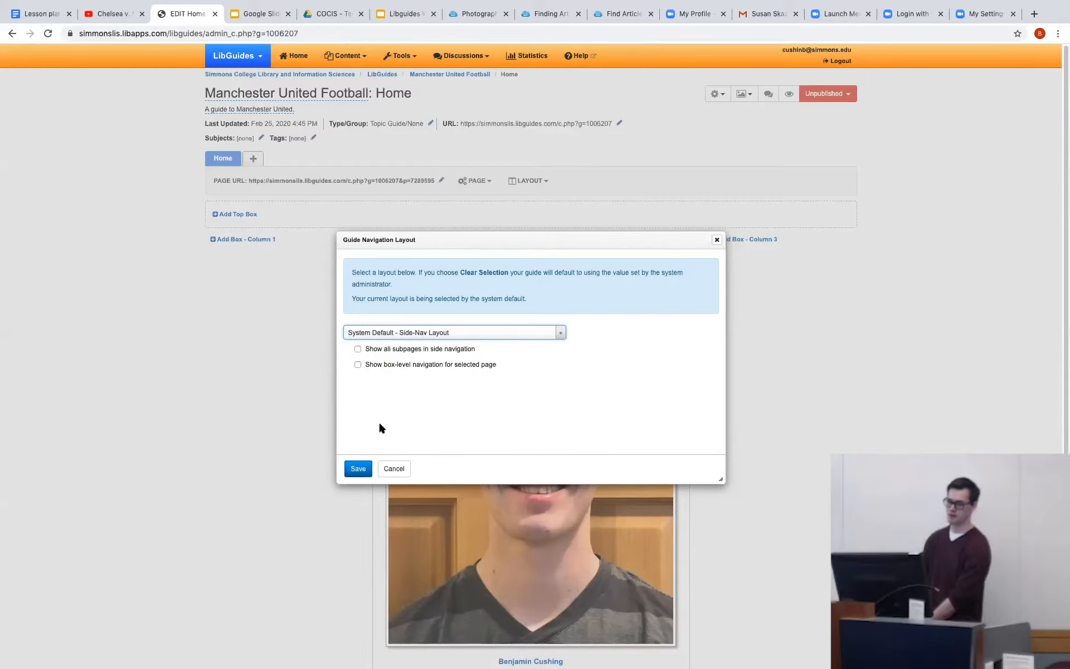
left_click(355, 465)
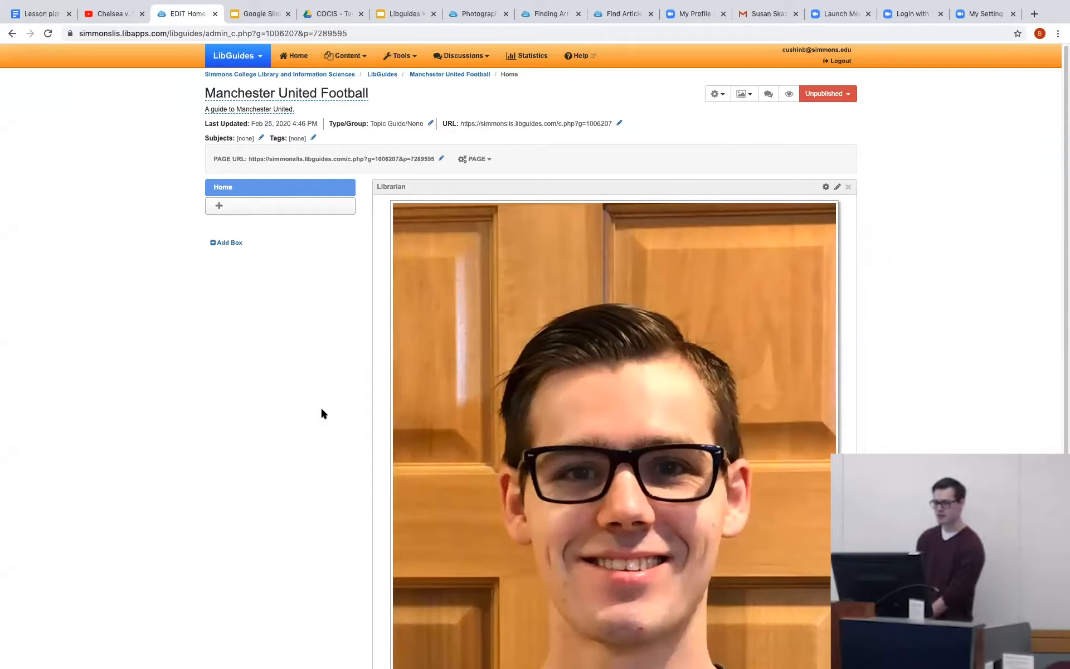
scroll(327, 400, "down", 5)
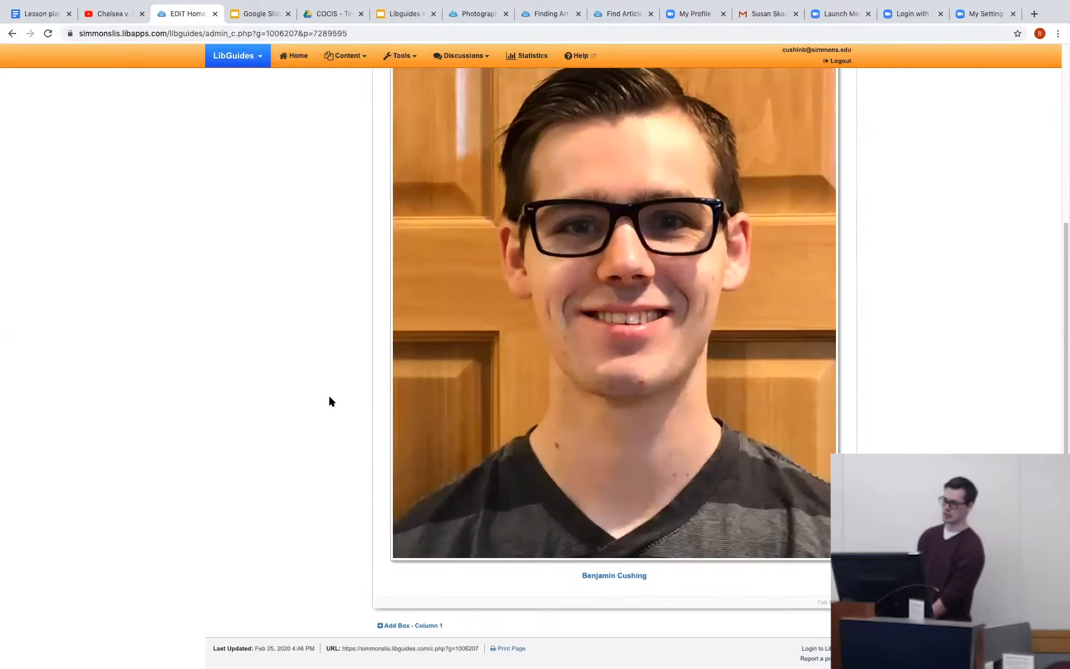
scroll(327, 400, "up", 5)
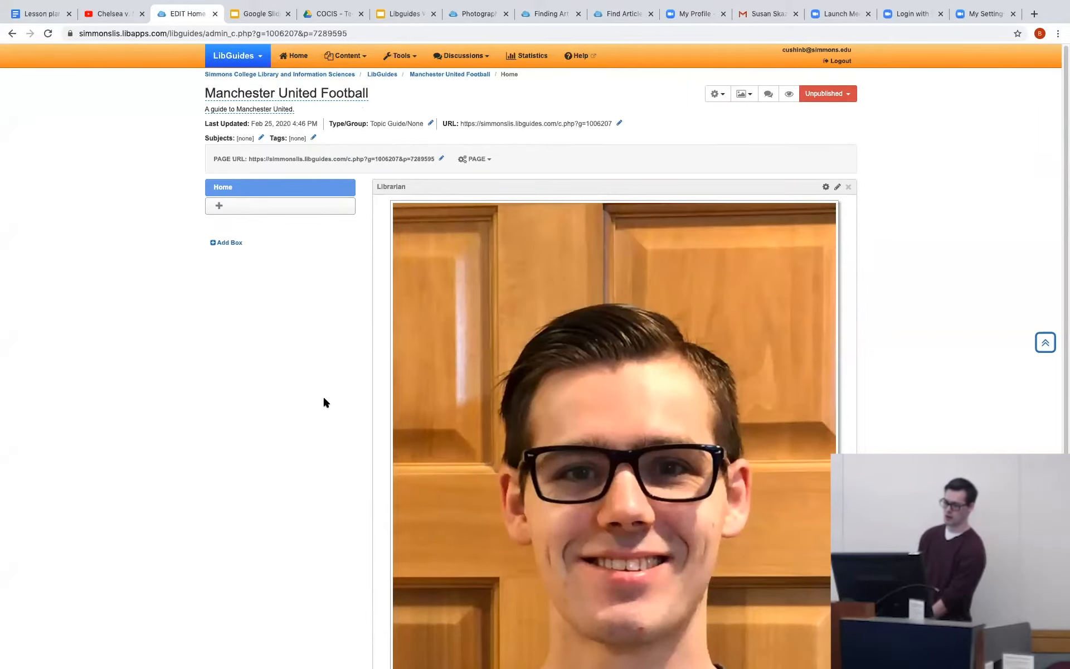
Switch the guide's navigation layout to System Default - Tab Layout and save it.
left_click(747, 95)
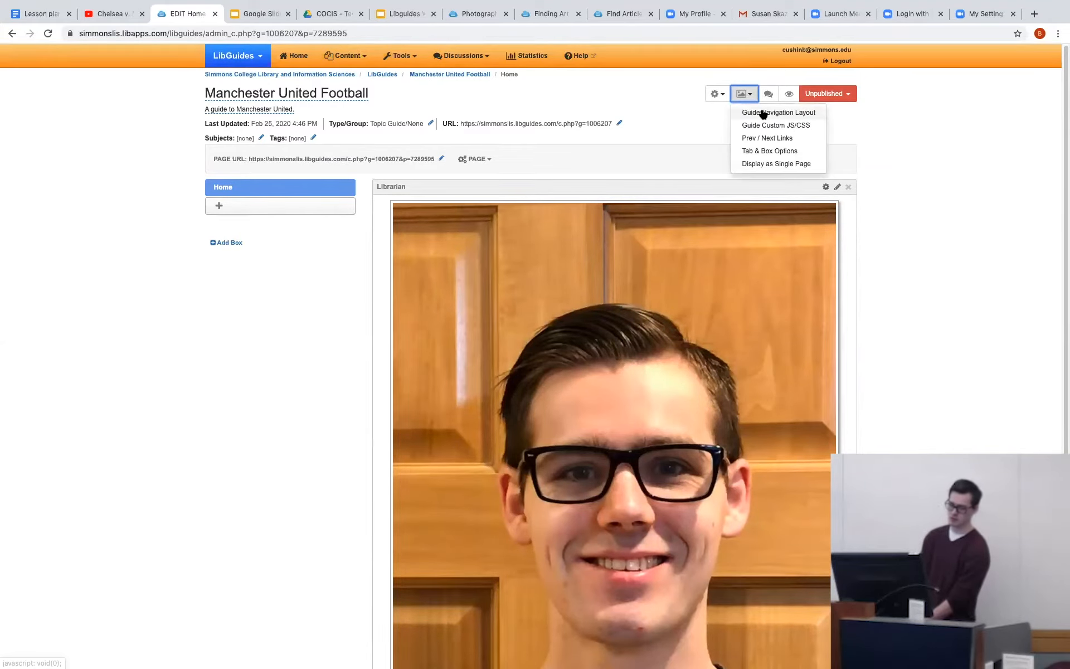
left_click(761, 112)
left_click(511, 319)
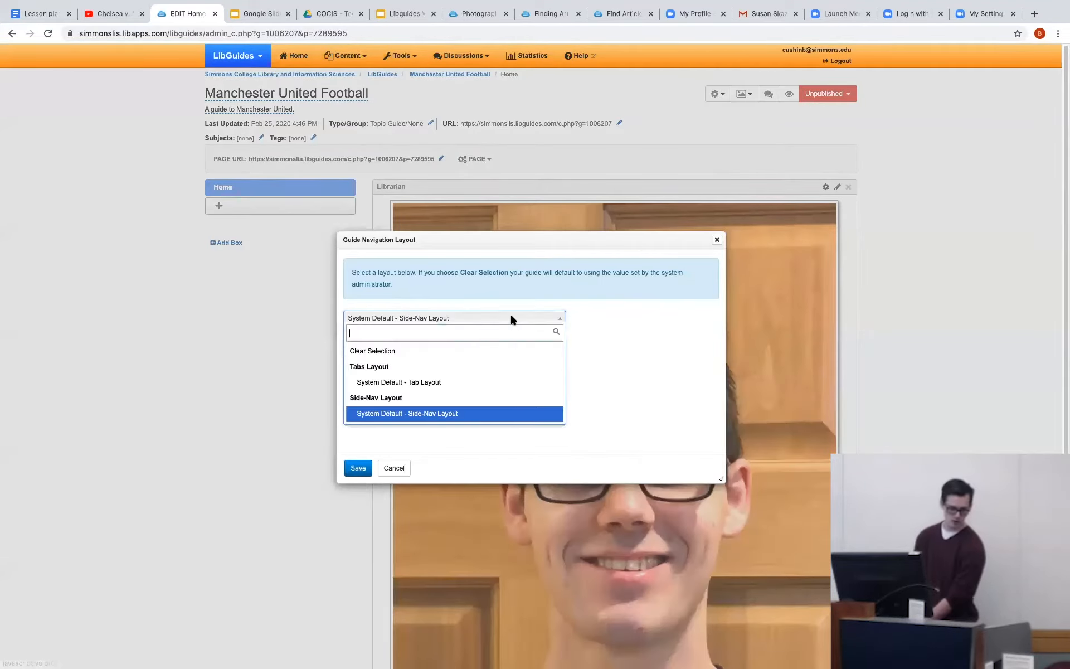
left_click(446, 383)
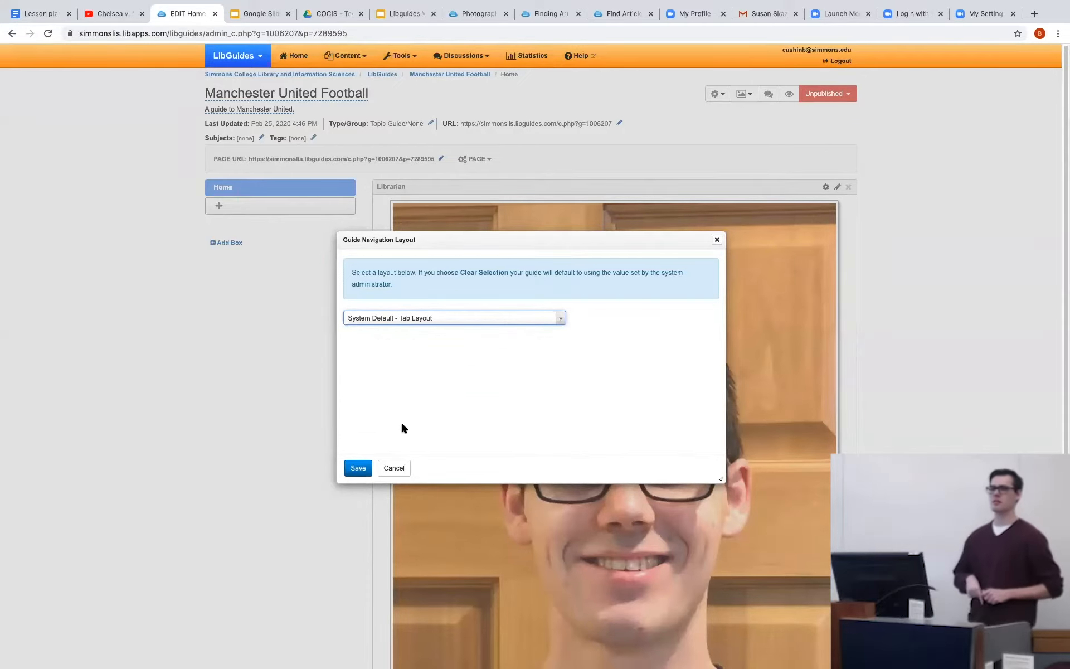
left_click(357, 467)
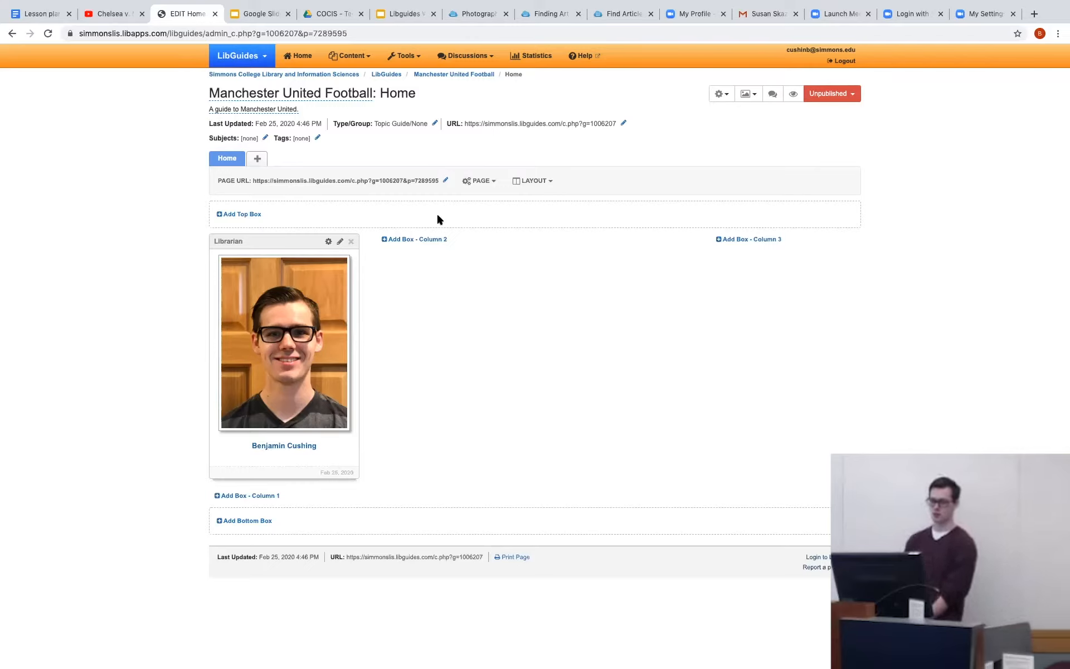
Add a Standard box named "Manchester" at the top of column 2 on the Home page.
left_click(411, 239)
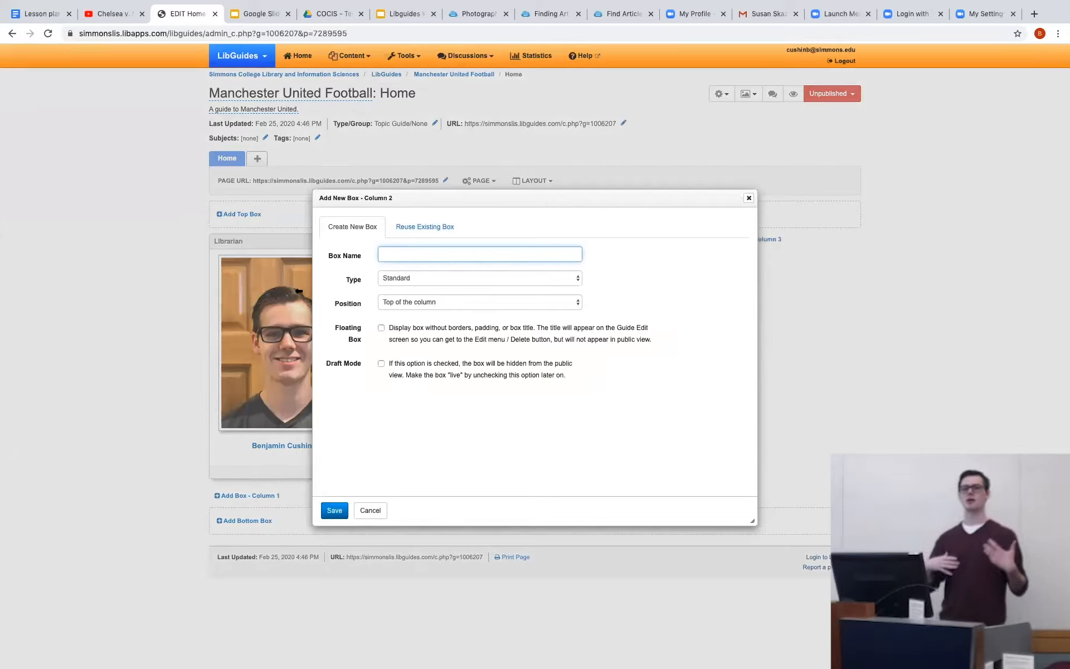
left_click(405, 258)
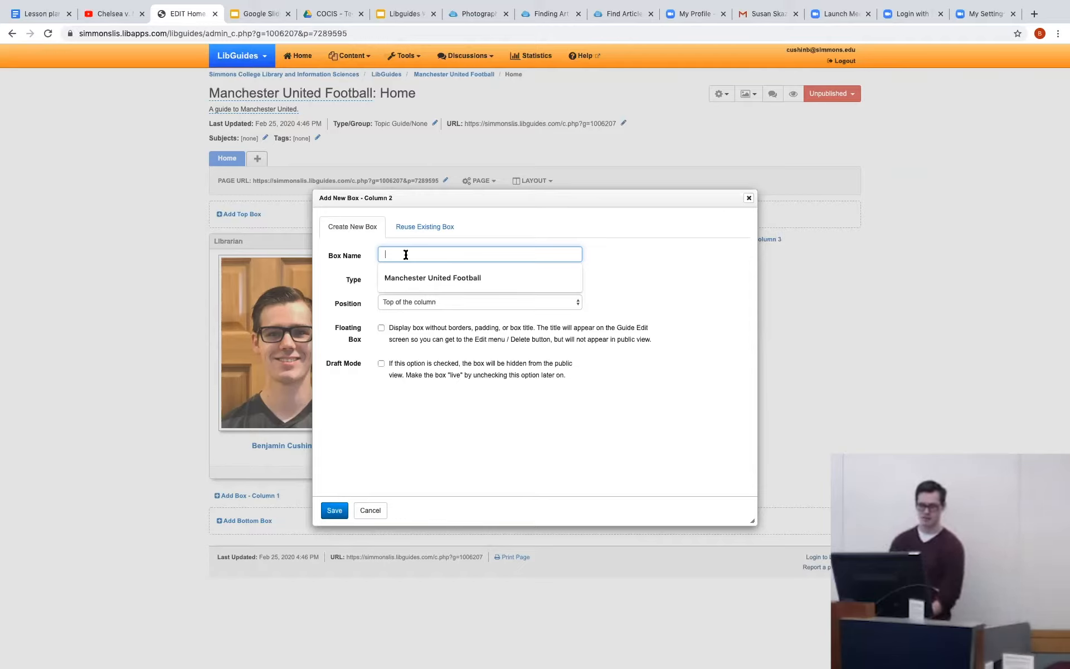
type("Manchester")
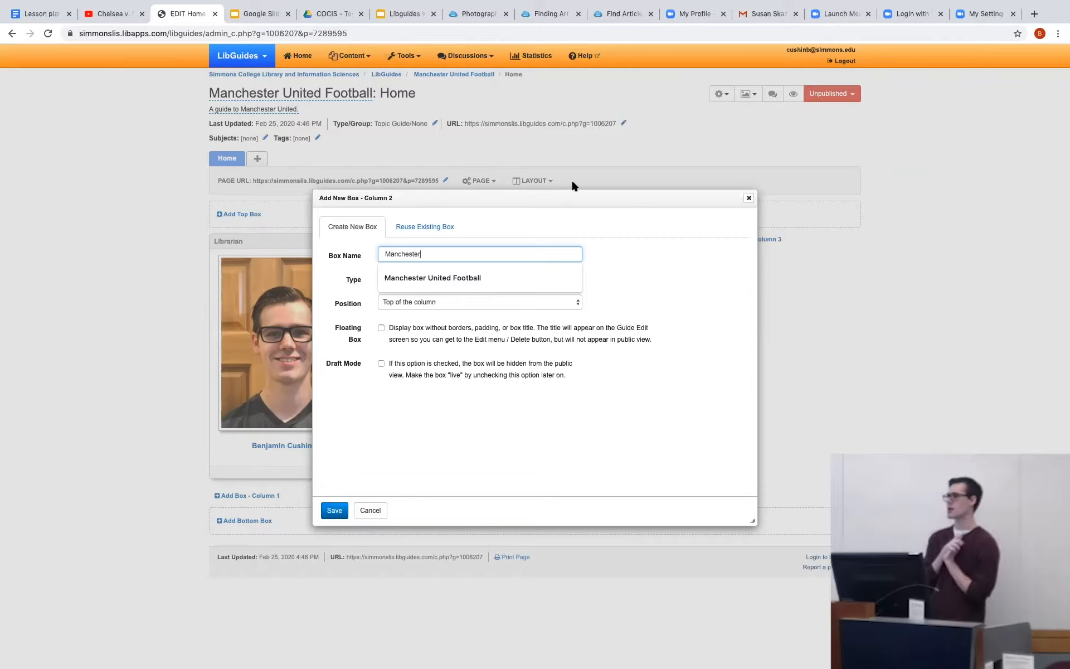
left_click(613, 256)
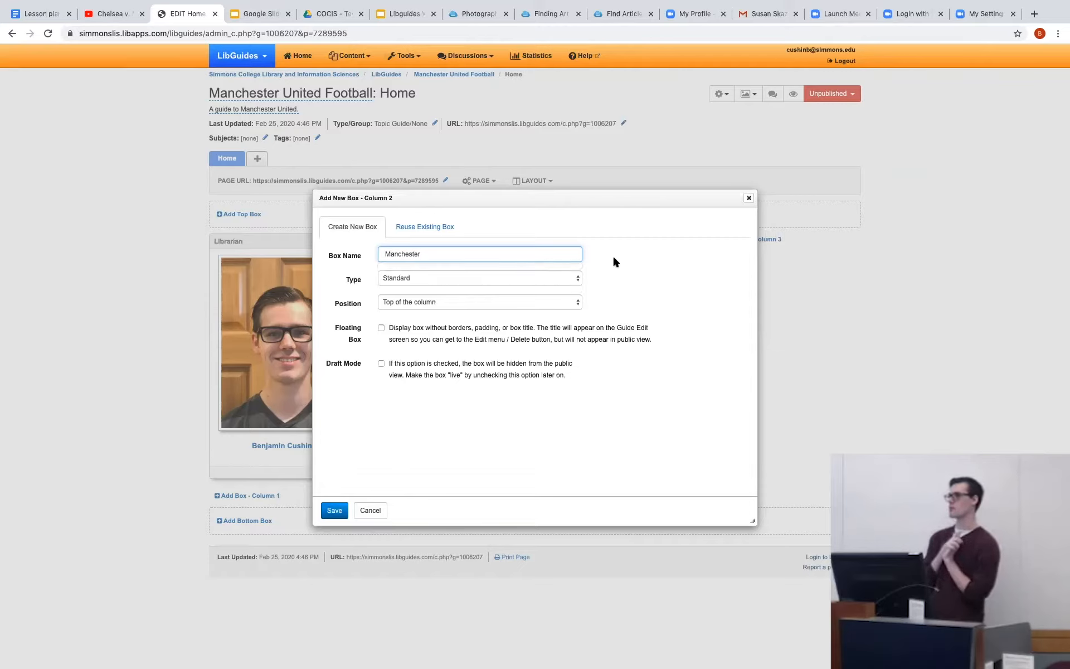
left_click(500, 277)
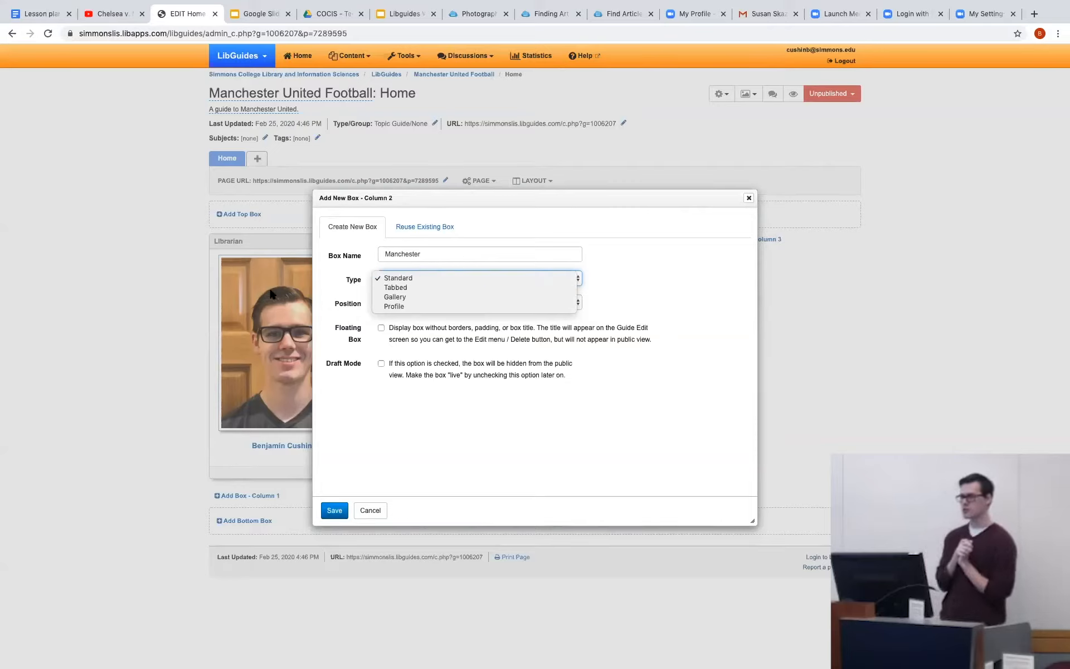
left_click(422, 281)
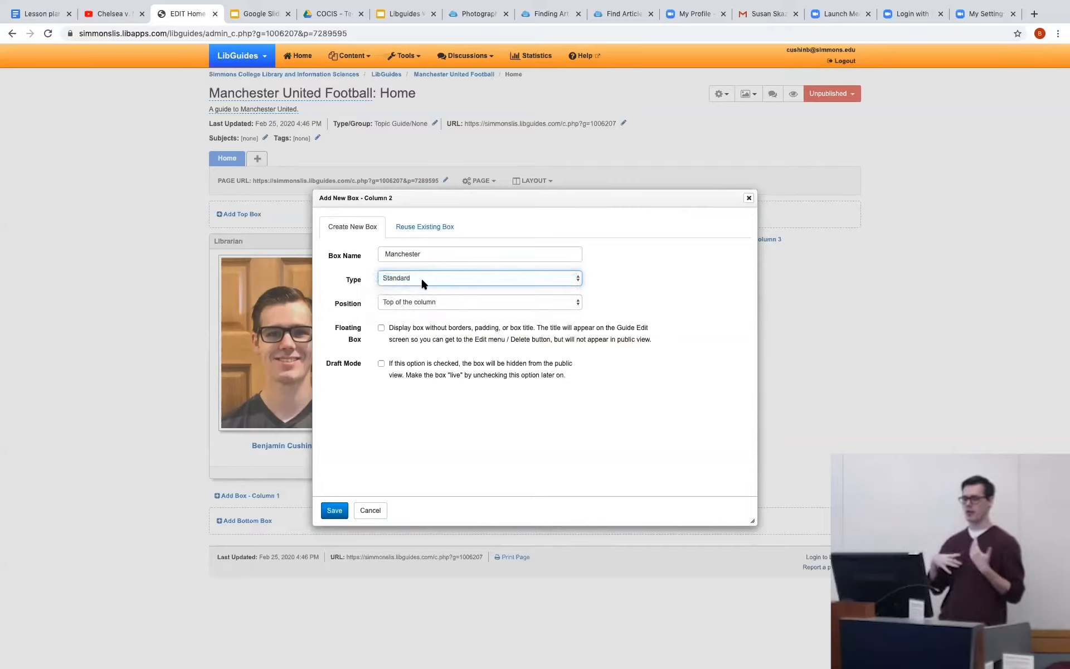
left_click(396, 304)
left_click(396, 304)
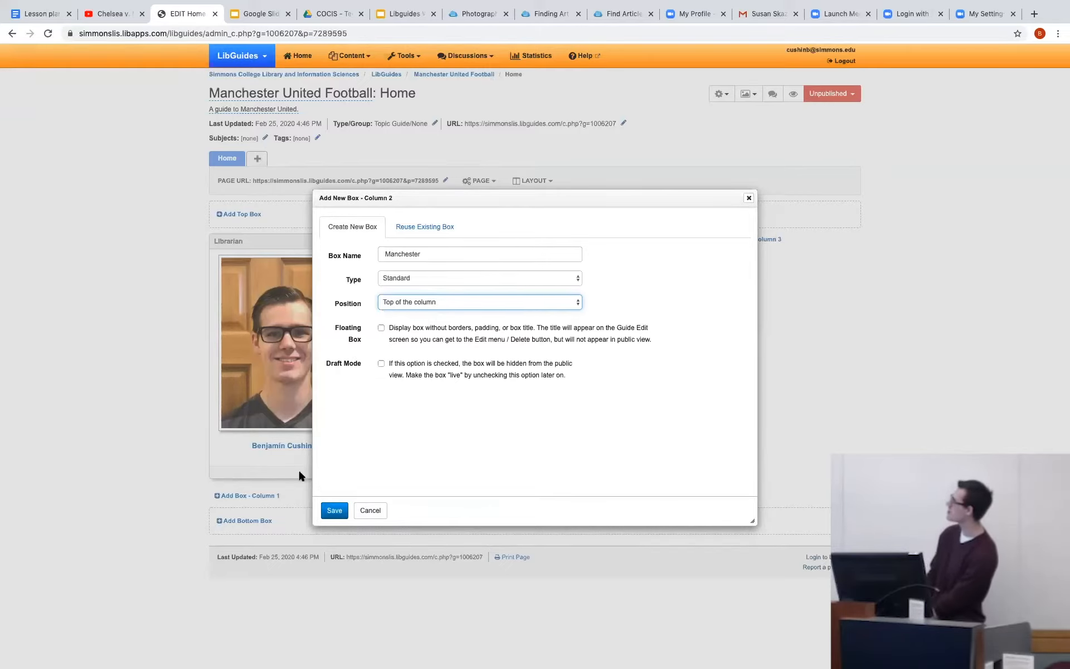
left_click(335, 511)
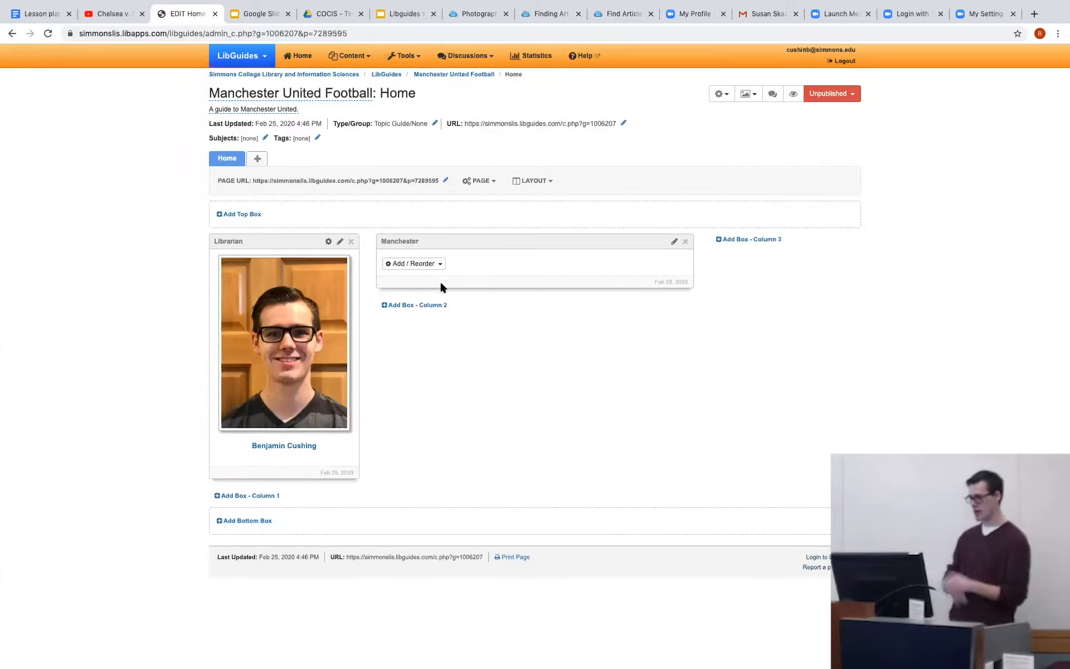
Start a Rich Text/HTML item in the Manchester box and enter the text "This is a piece of text.".
left_click(426, 264)
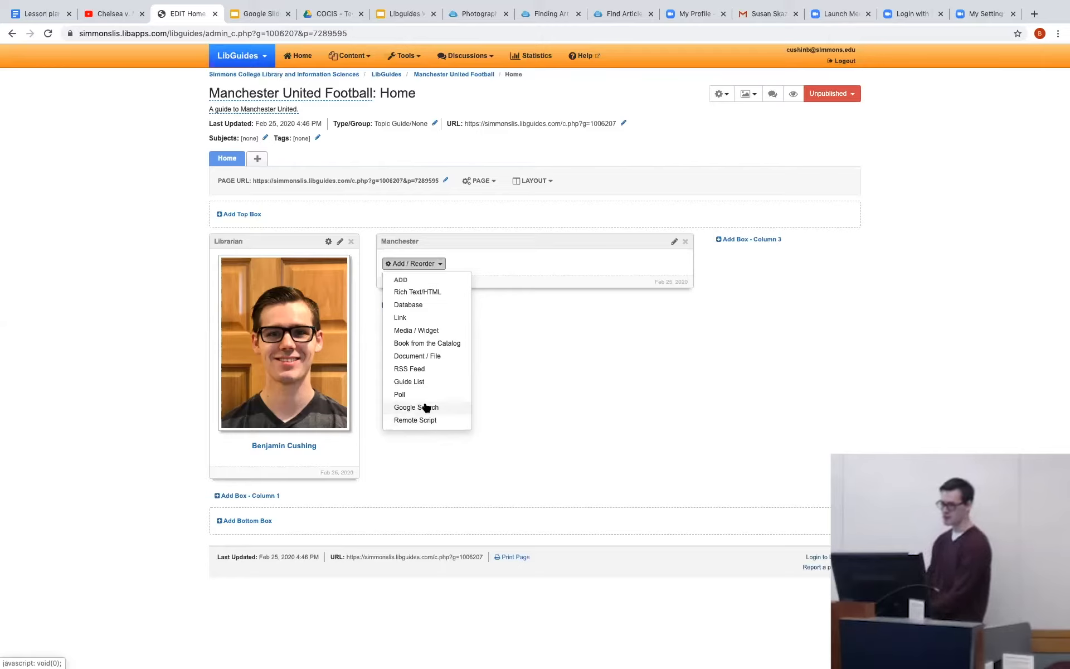
left_click(417, 294)
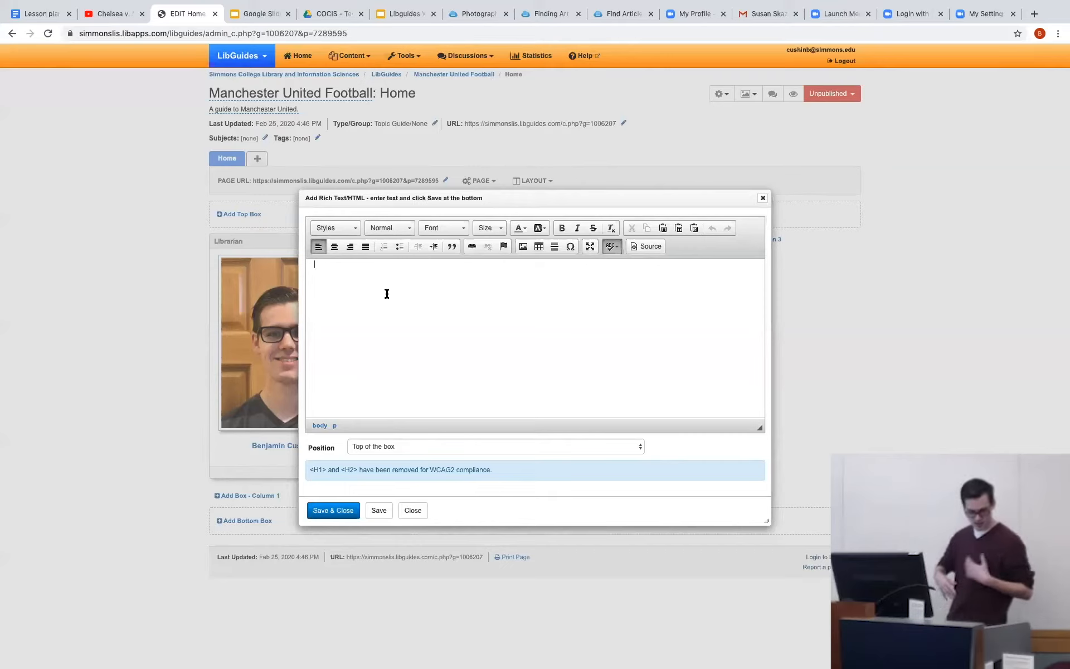
left_click(449, 276)
type("This is ")
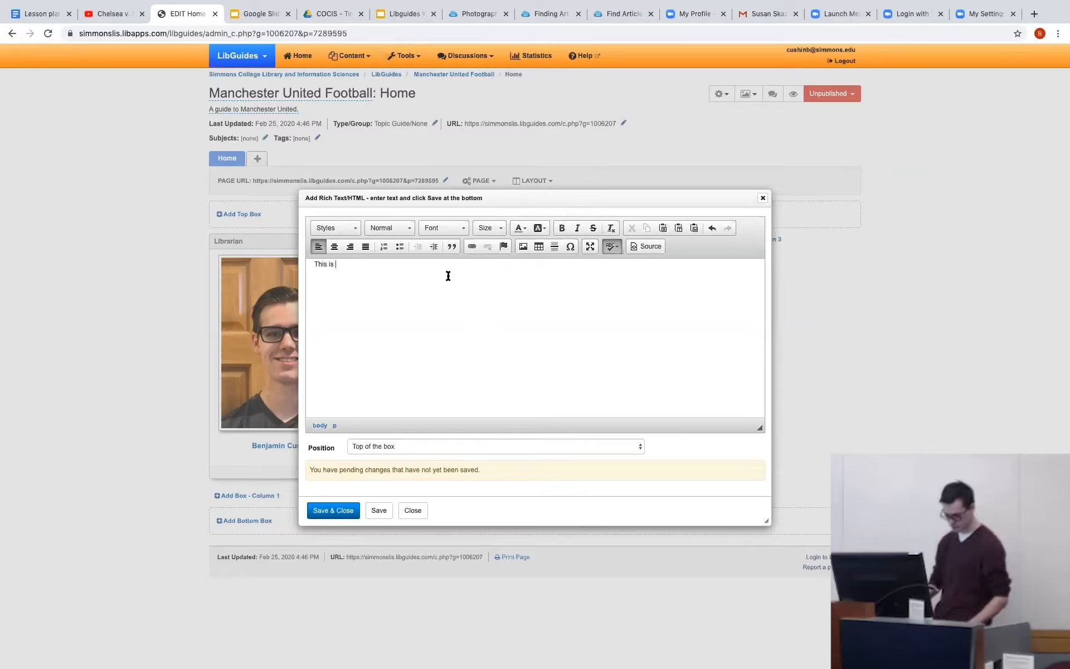
type("a piece")
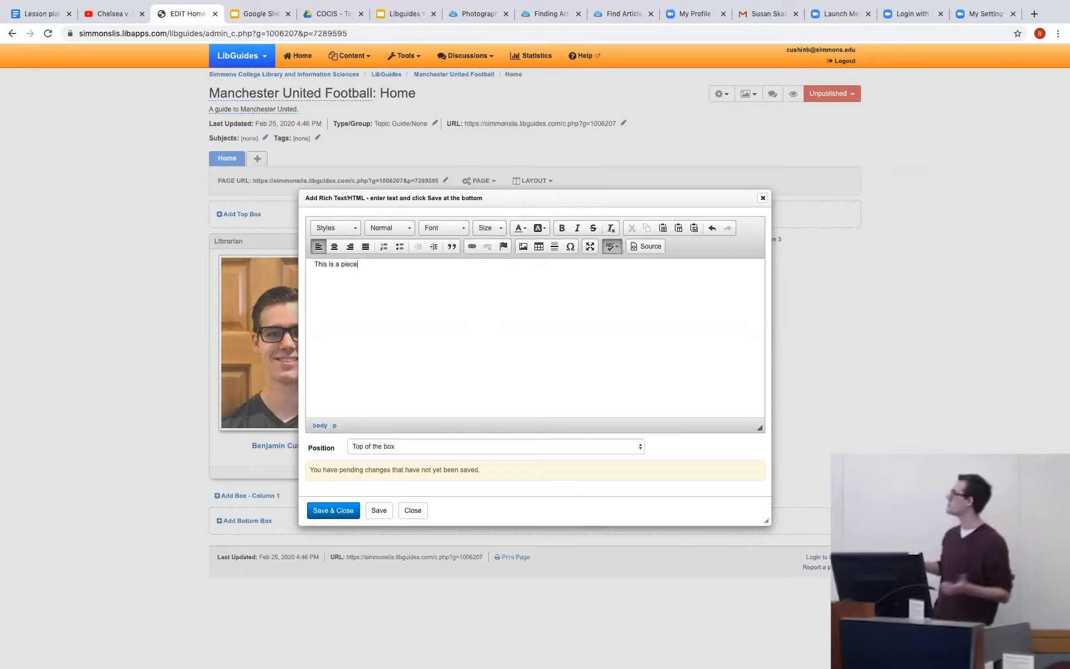
type(" of text ")
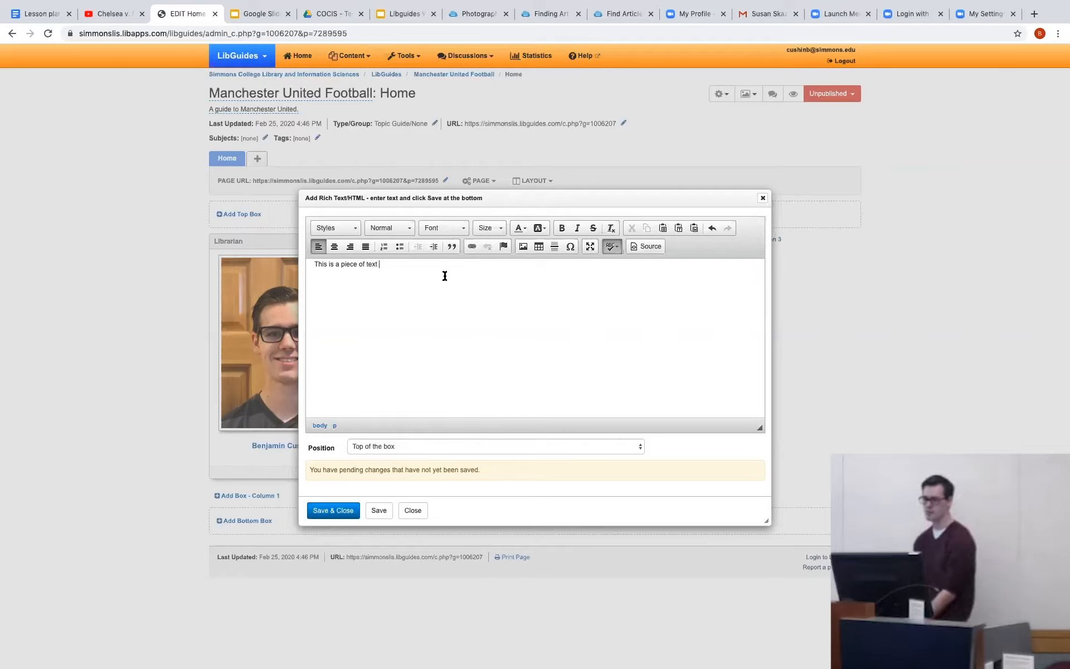
type(".")
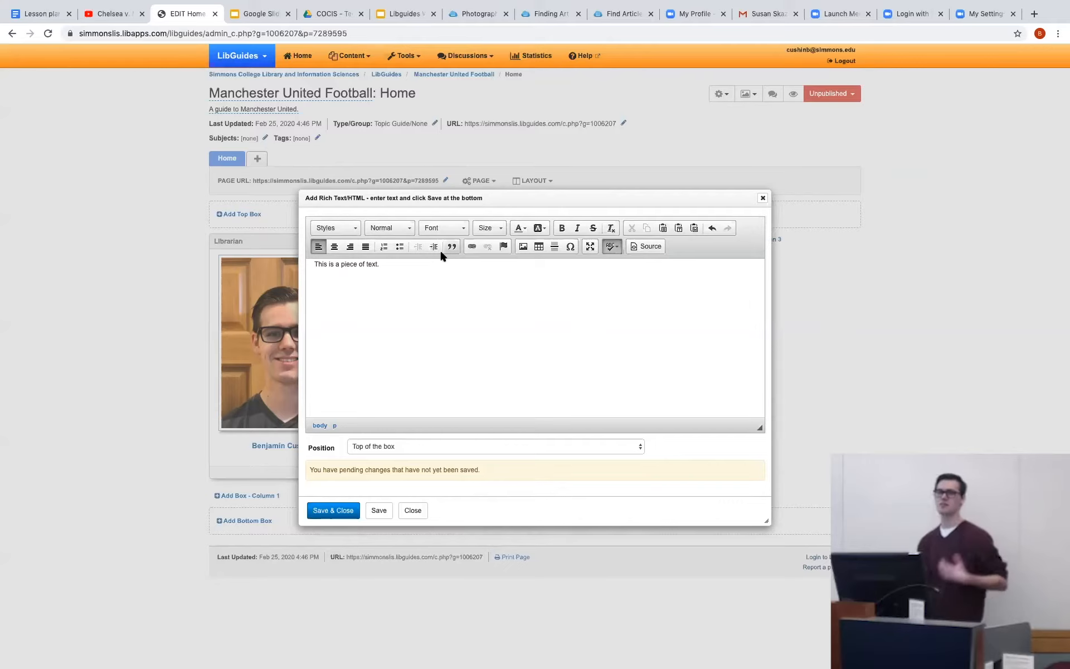
Set the font of "This is a piece of text." to Georgia and its size to 18.
mouse_move(392, 268)
left_mouse_down()
mouse_move(313, 267)
mouse_move(394, 266)
left_mouse_up()
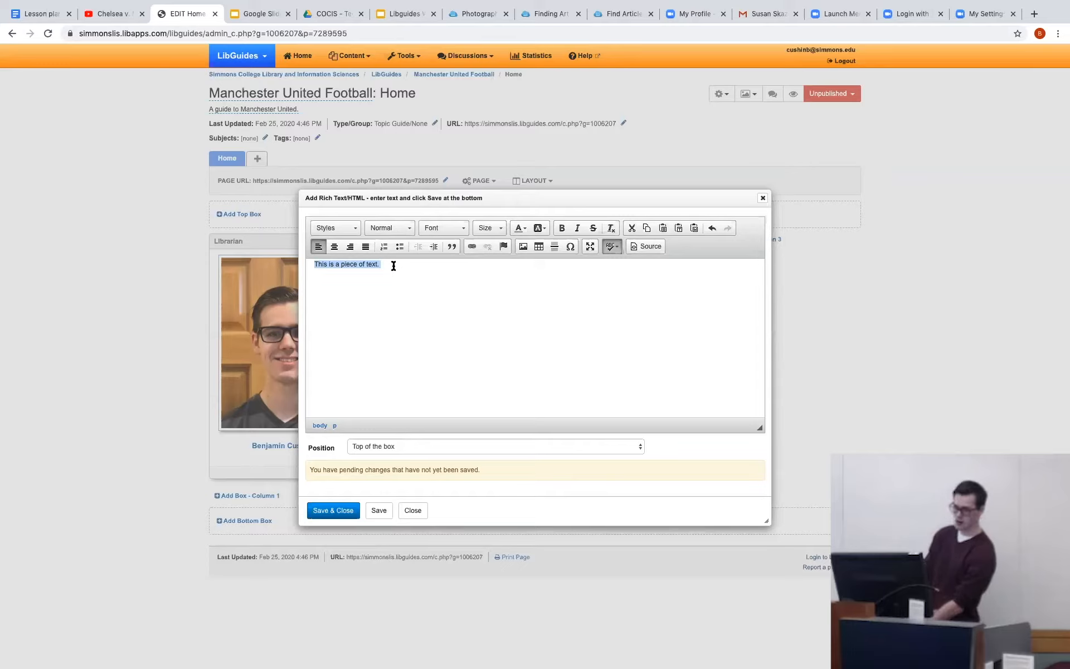
left_click(437, 228)
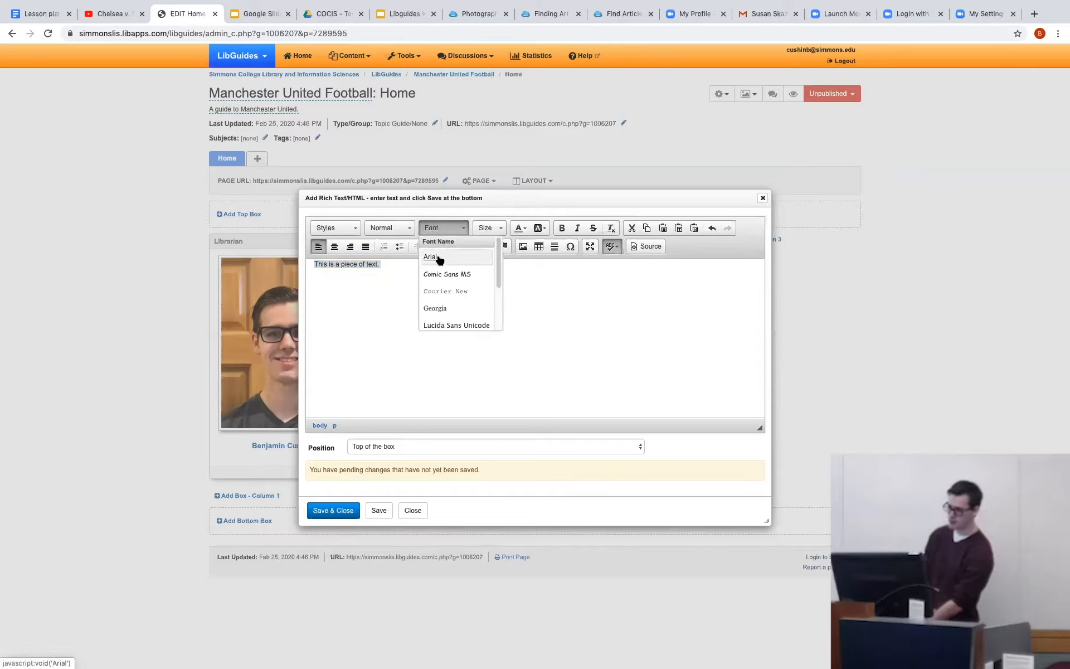
left_click(437, 311)
left_click(483, 230)
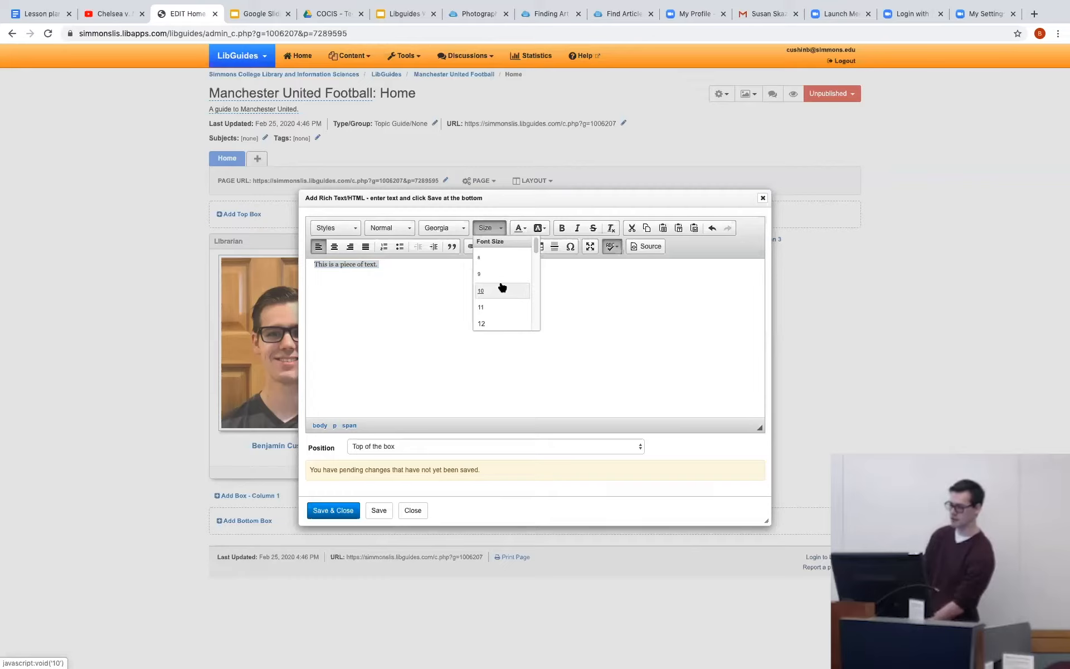
scroll(501, 287, "down", 7)
scroll(501, 281, "up", 7)
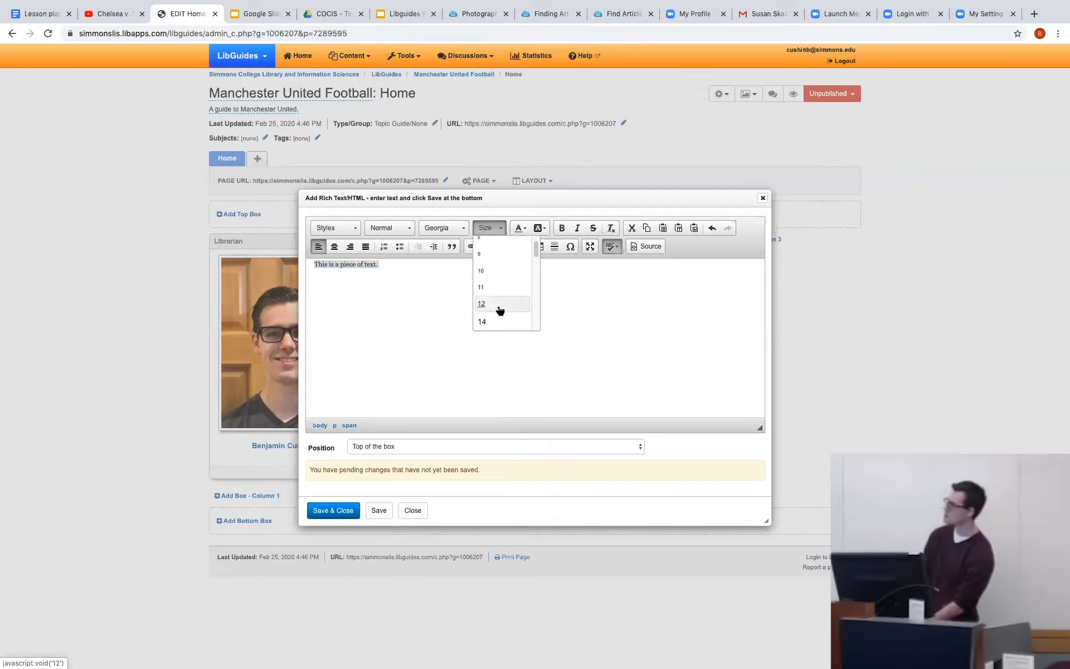
scroll(494, 307, "down", 7)
scroll(493, 307, "up", 7)
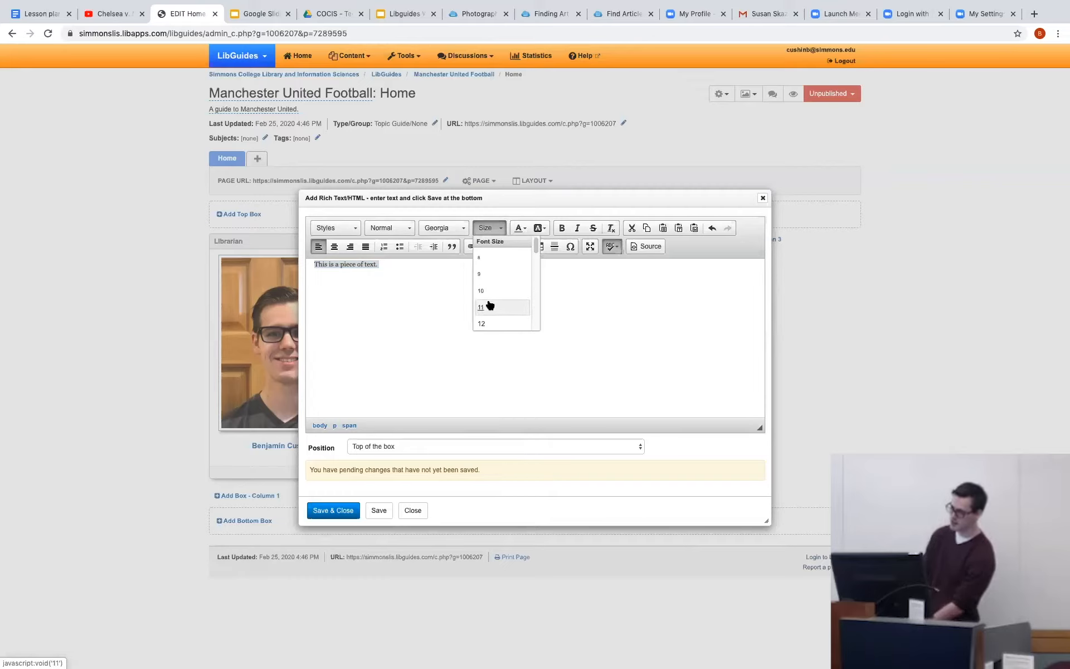
scroll(491, 310, "down", 1)
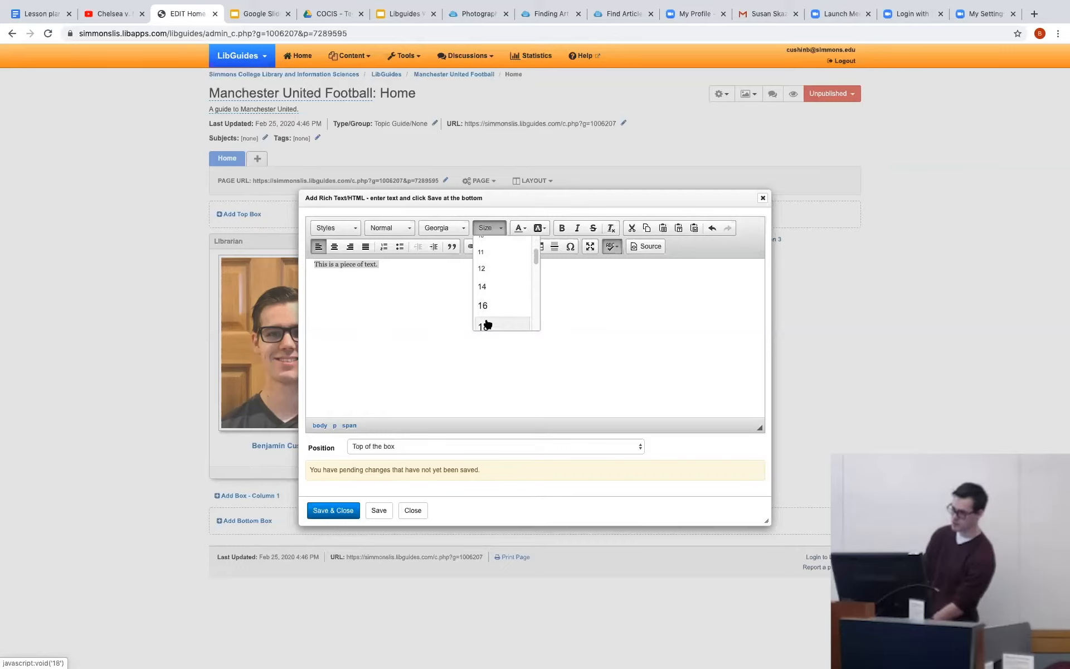
left_click(485, 325)
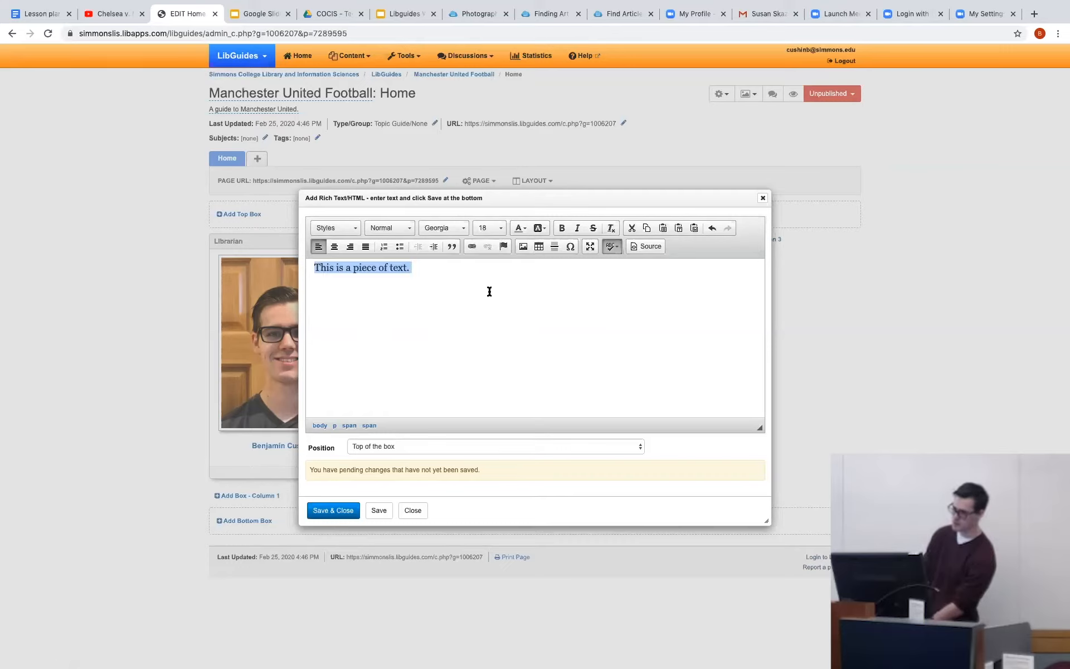
Increase the font size of the sentence in the rich text item to 22.
left_click(477, 230)
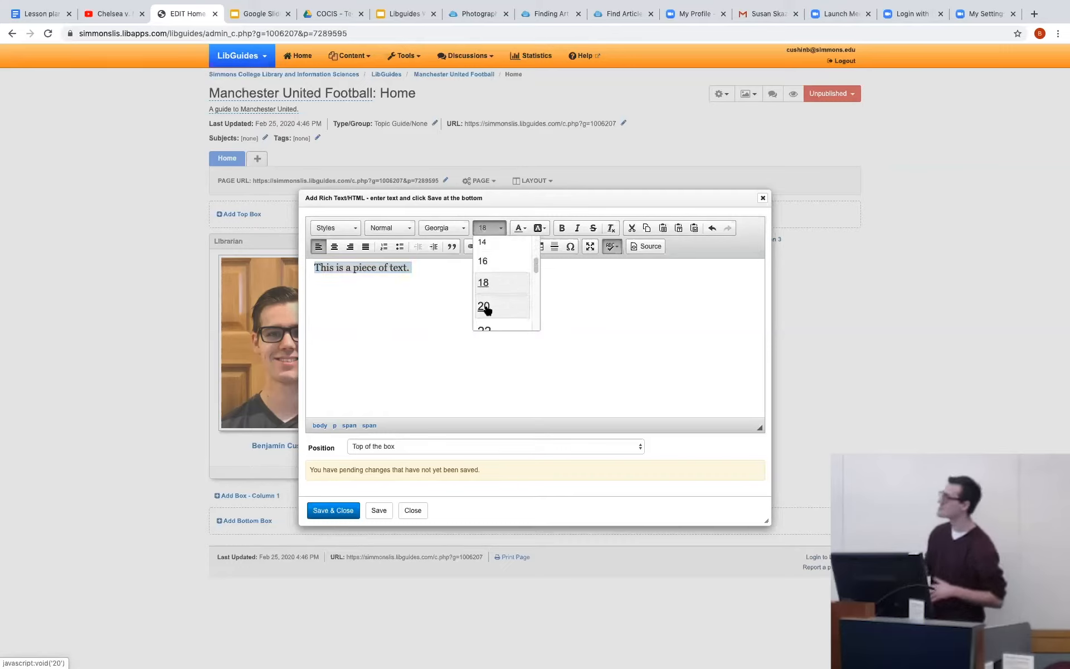
scroll(486, 312, "down", 2)
scroll(487, 320, "up", 3)
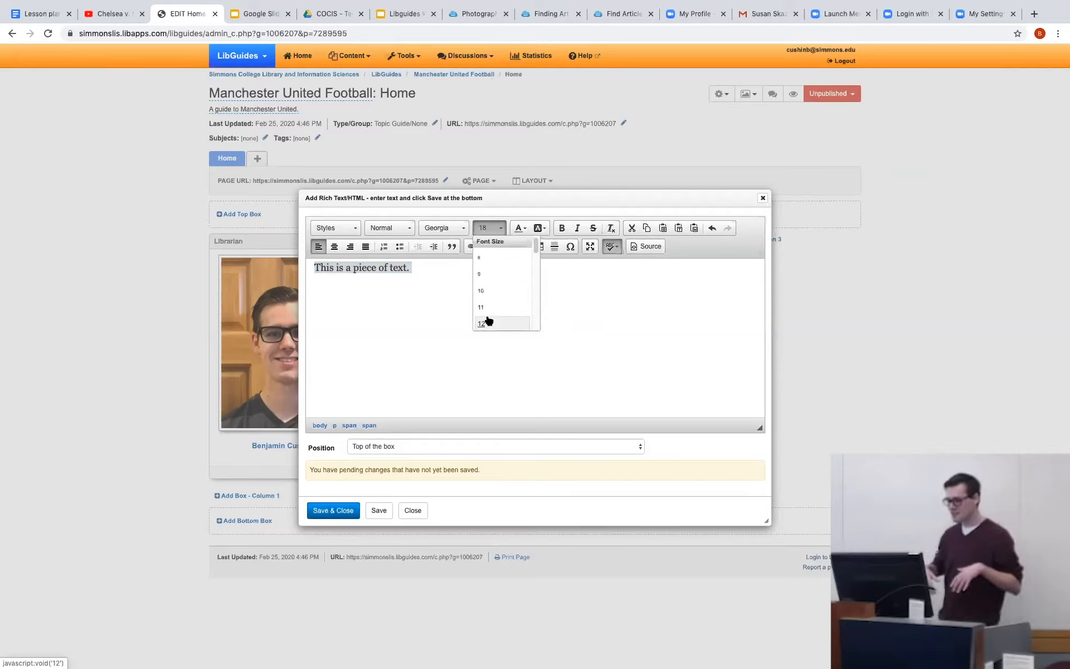
scroll(485, 320, "down", 3)
left_click(485, 322)
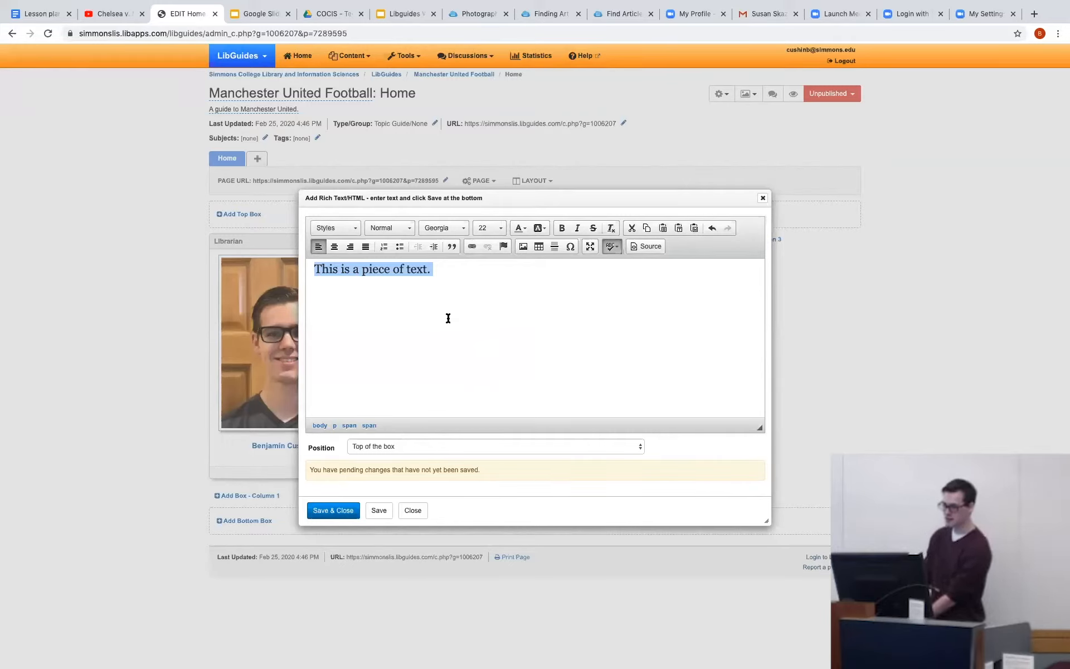
Make the sentence bold, italic and red, and keep the item's position as Top of the box.
left_click(561, 229)
left_click(574, 228)
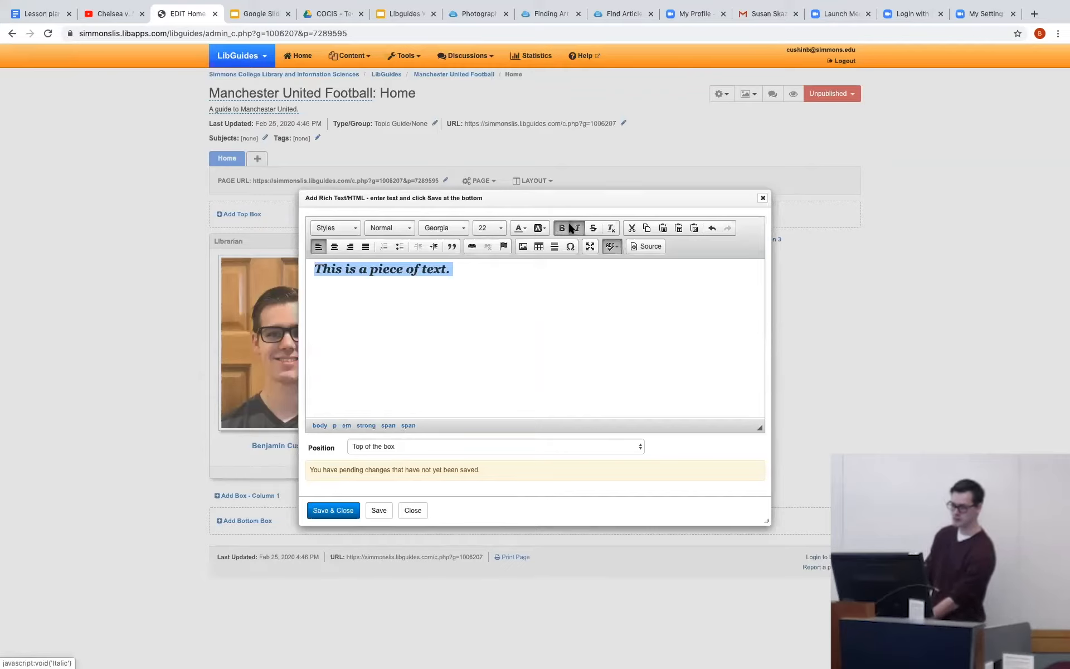
left_click(520, 228)
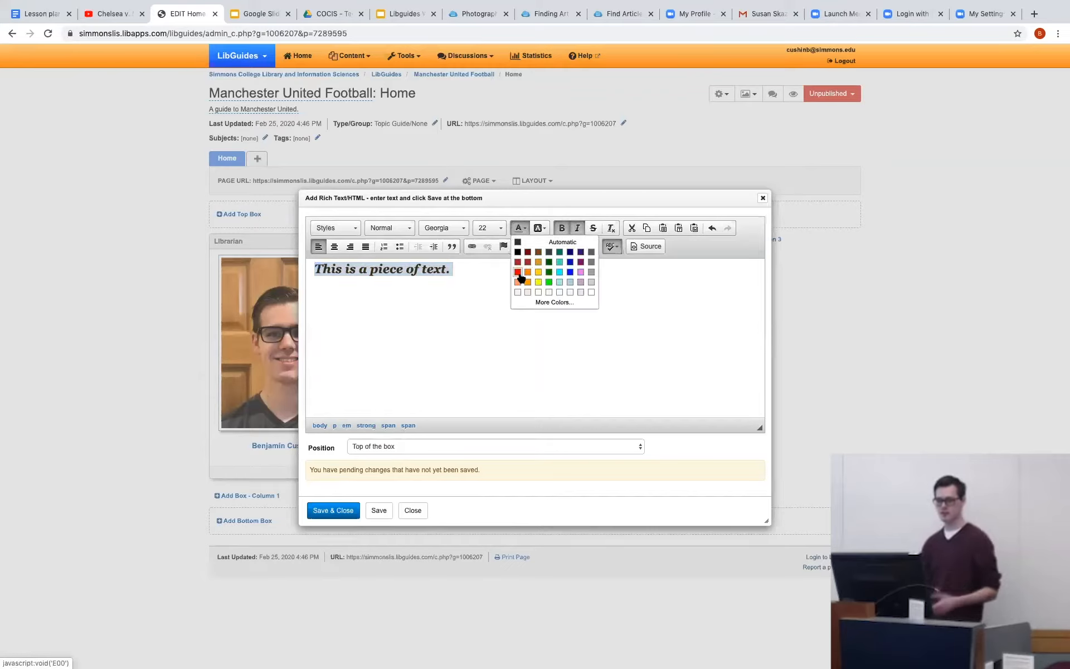
left_click(518, 271)
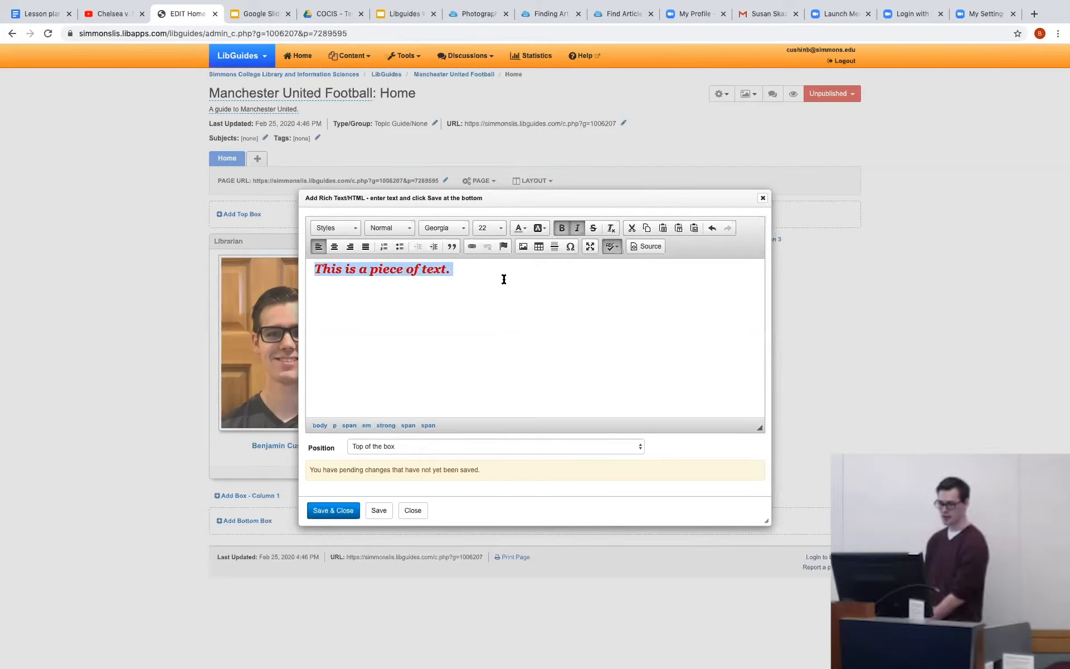
left_click(510, 298)
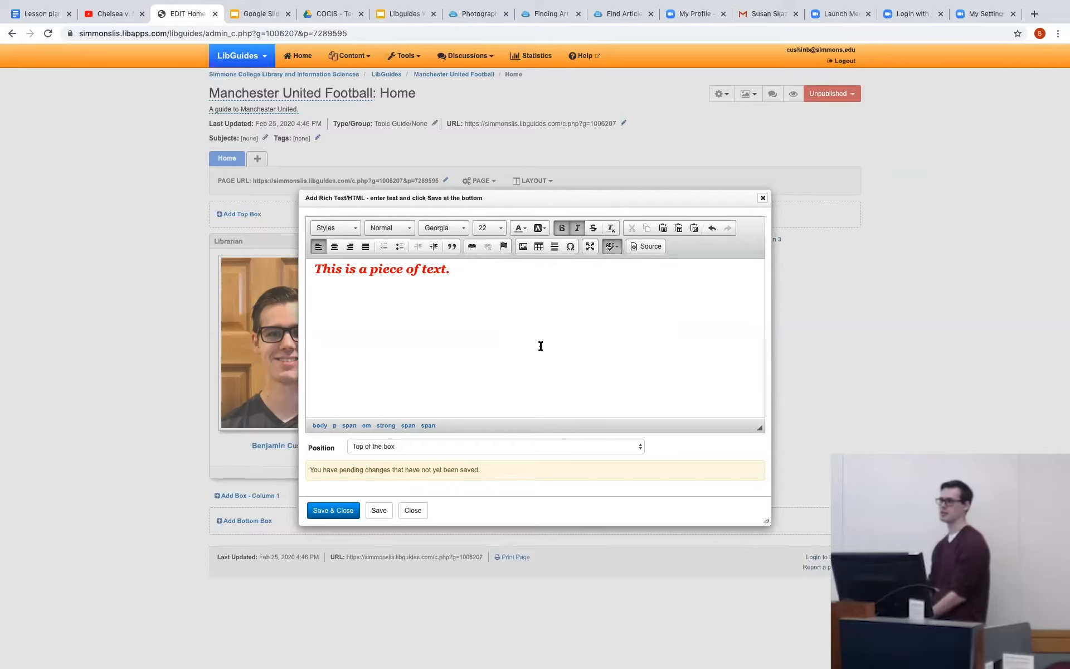
left_click(550, 445)
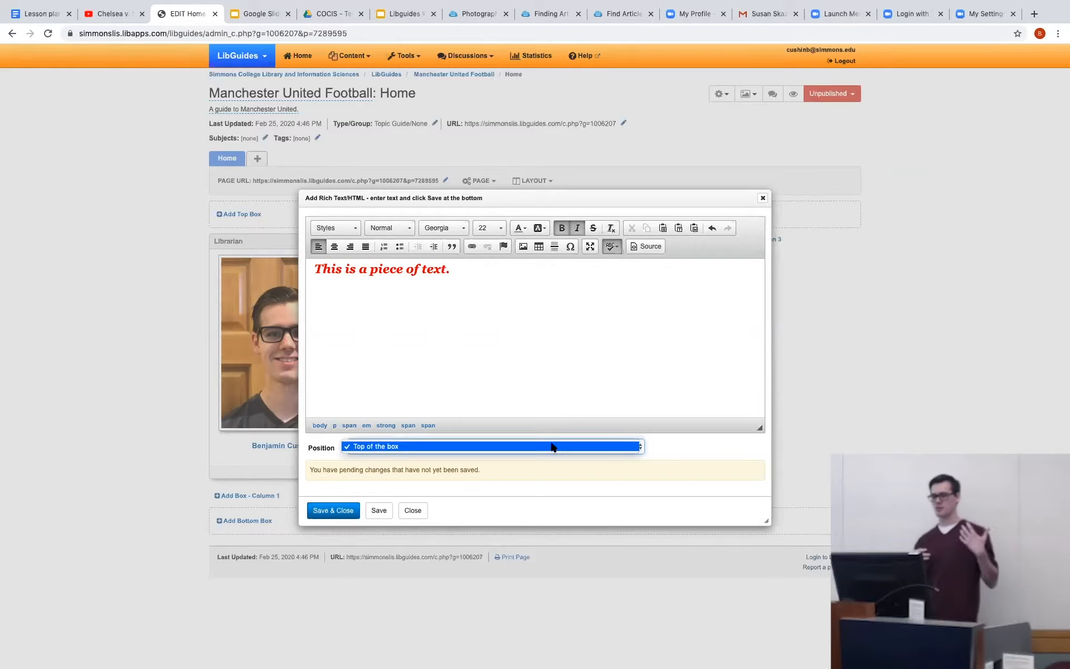
left_click(550, 447)
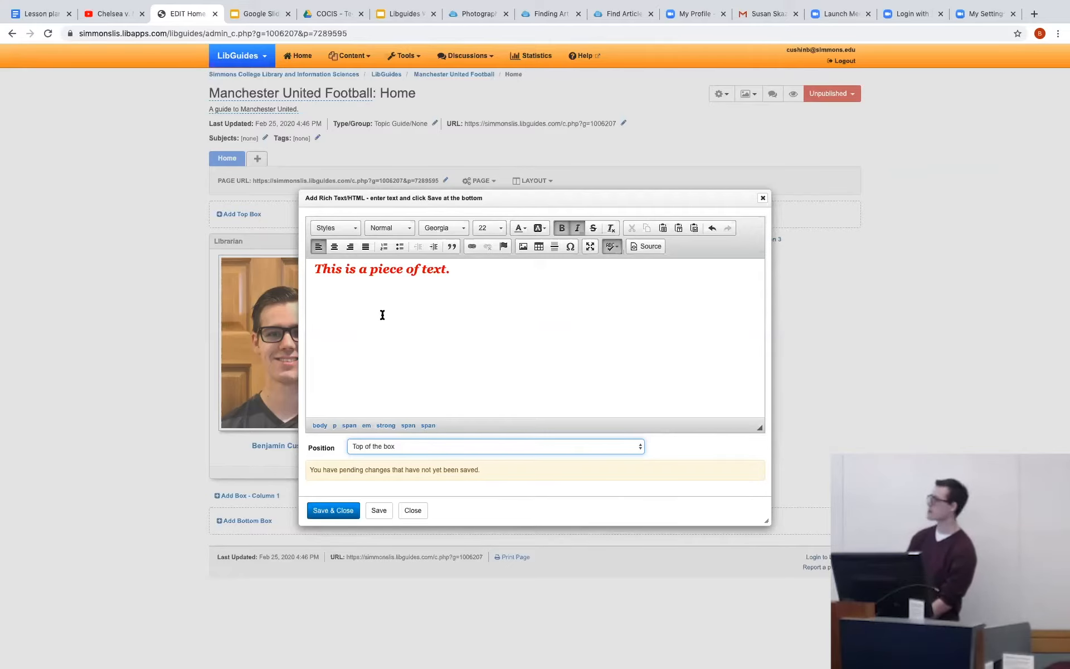
Insert an image below the sentence using the man-city-champions-2012-2013.jpg URL copied from the lesson plan document in Google Docs.
left_click(524, 247)
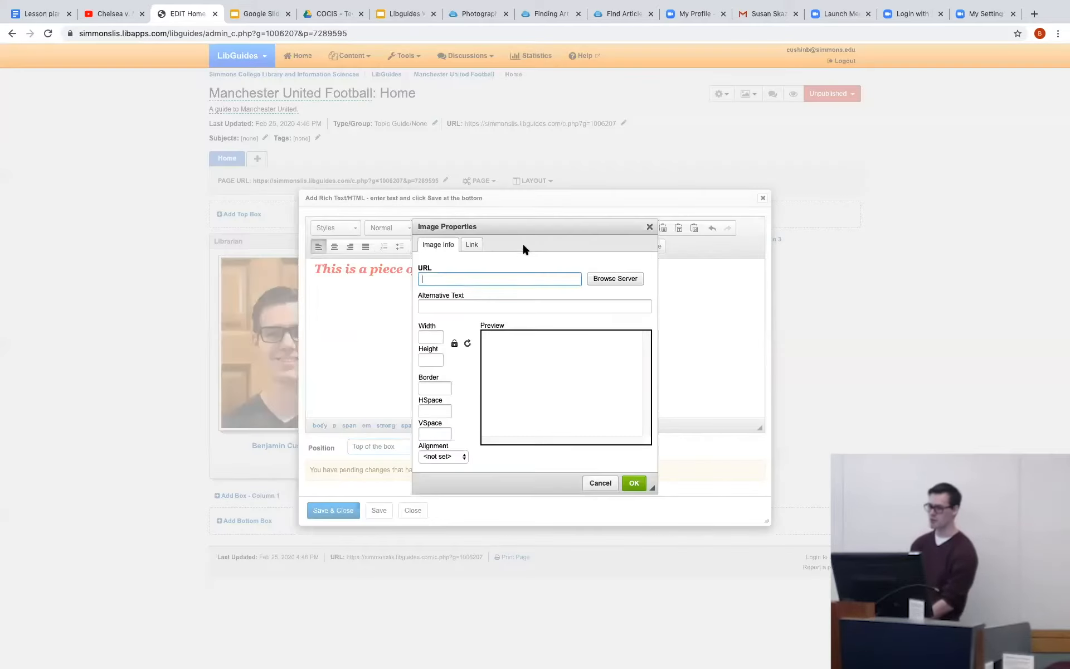
left_click_drag(499, 231, 596, 334)
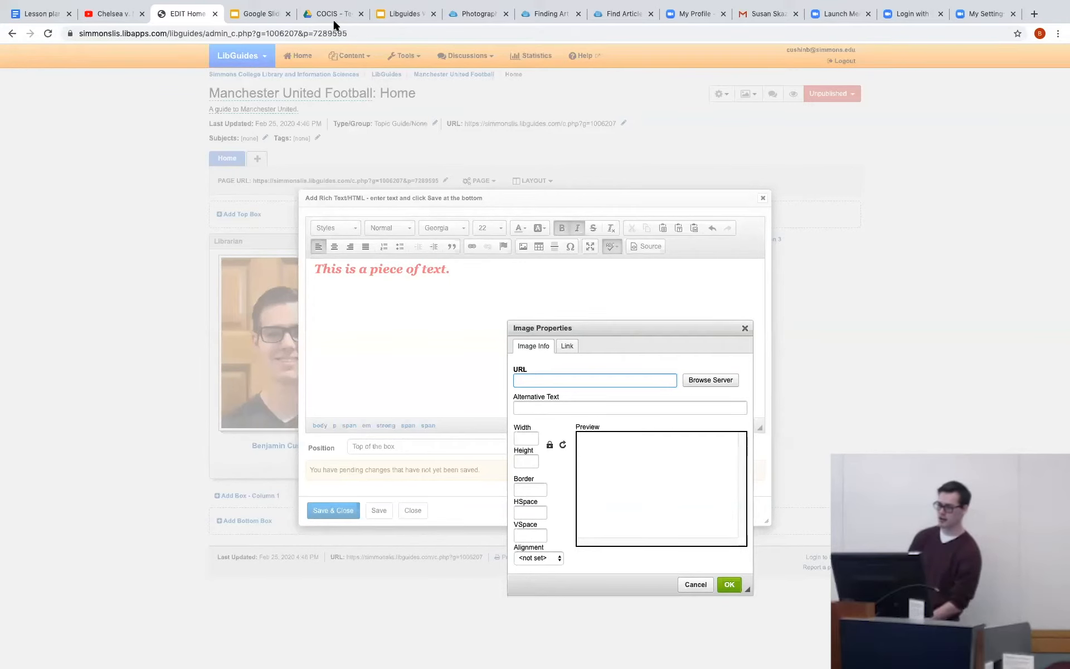
left_click(33, 14)
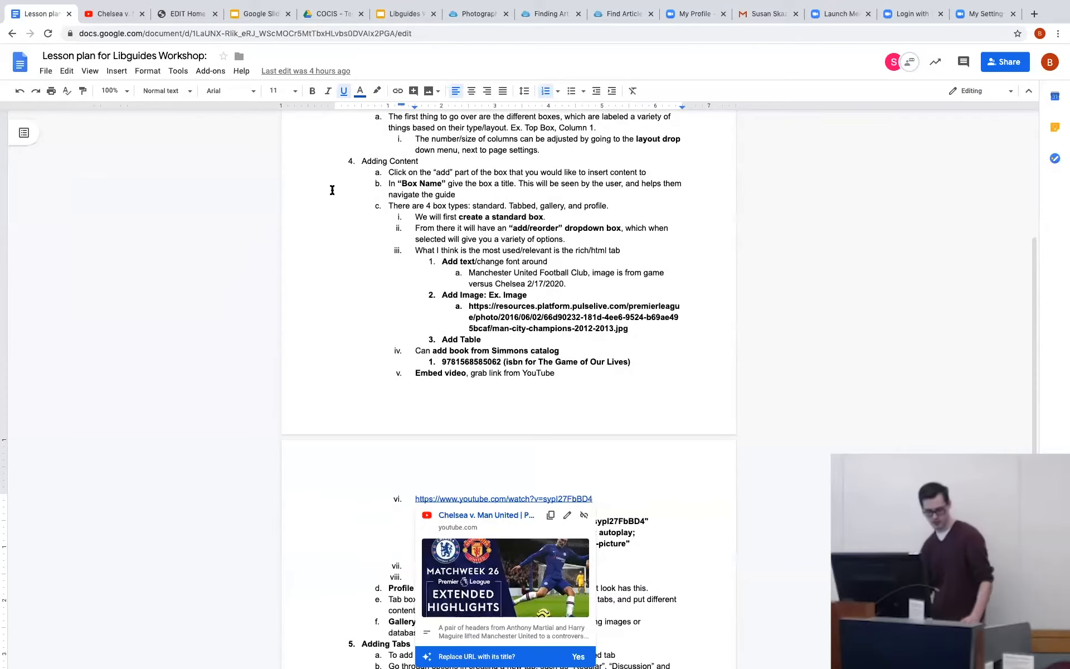
left_click_drag(469, 306, 628, 329)
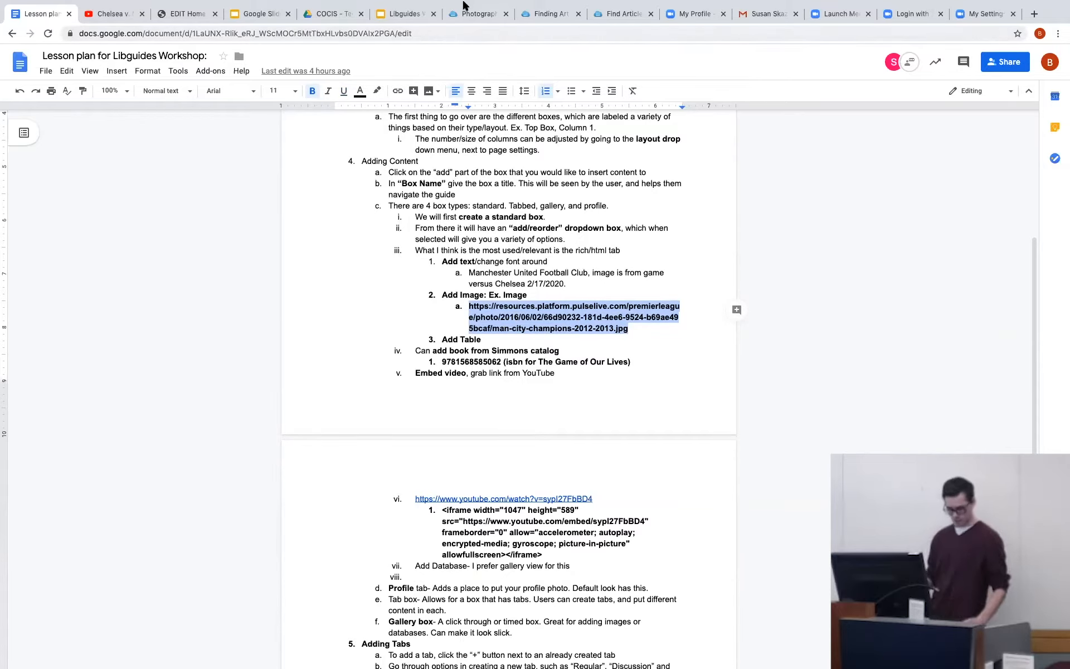
left_click(187, 14)
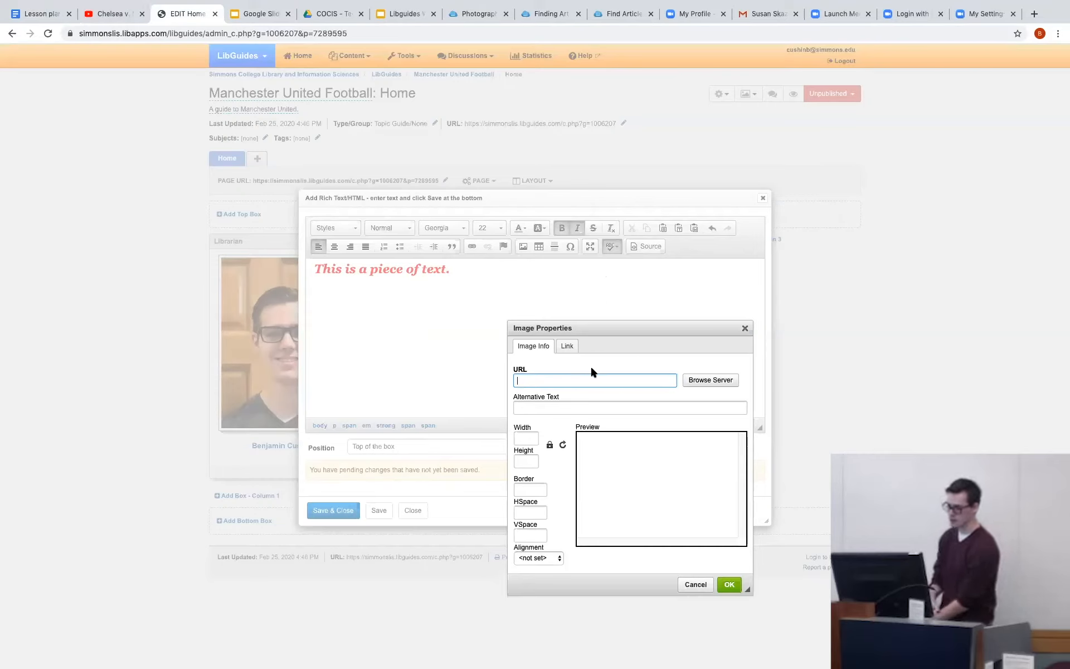
key("ctrl+v")
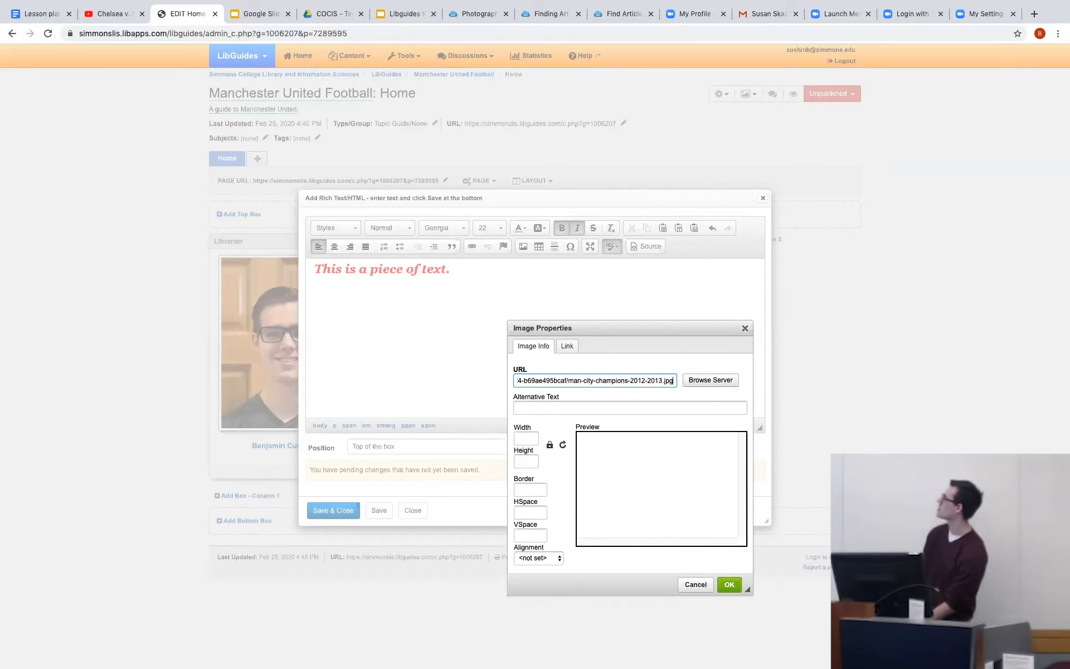
left_click(728, 583)
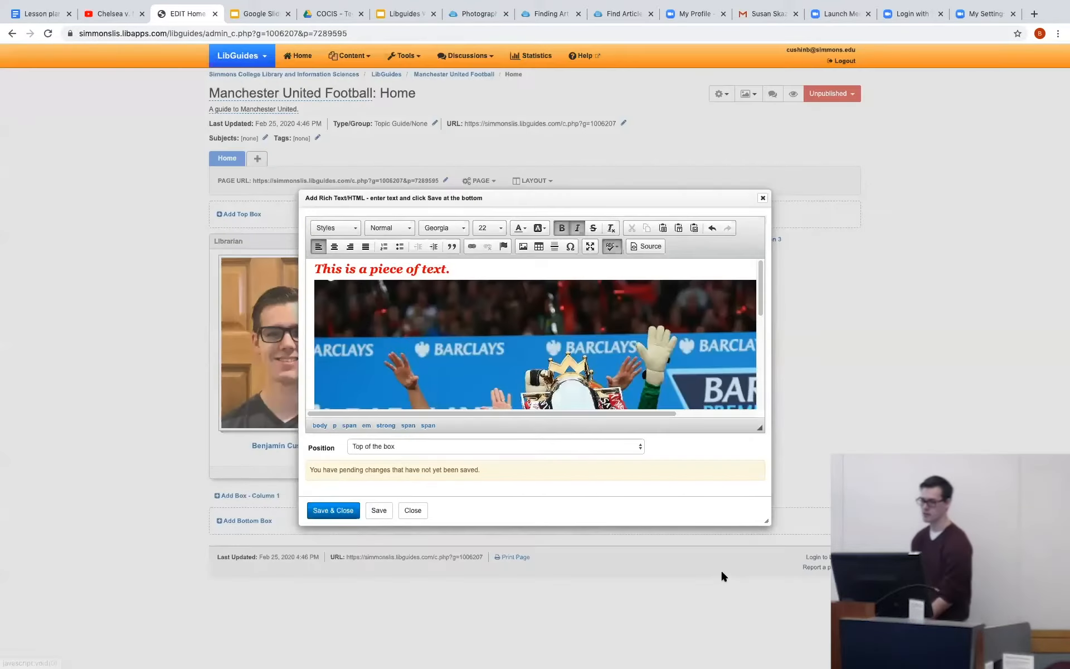
Resize the inserted image to a width of 600 with locked proportions, then save and close the rich text item.
scroll(621, 382, "down", 5)
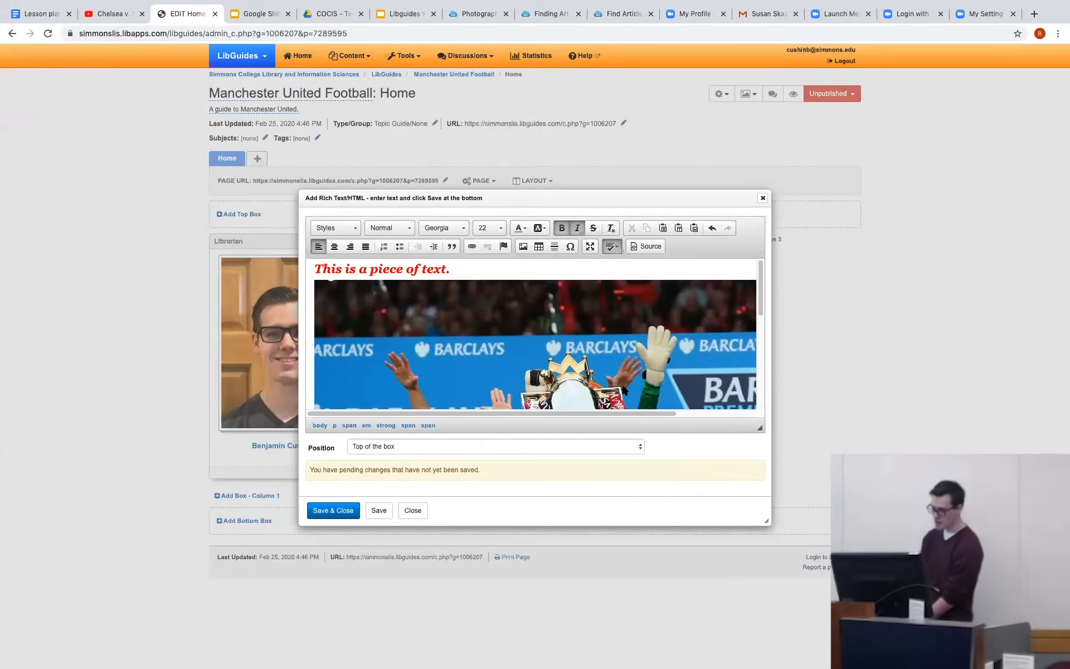
scroll(620, 383, "up", 5)
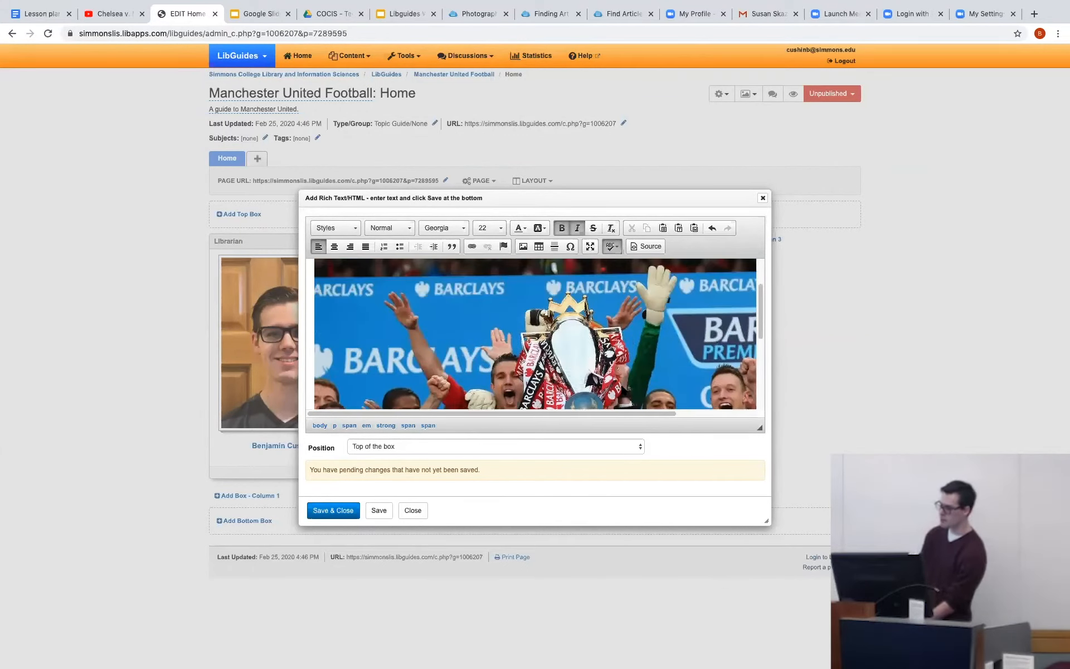
left_click(624, 329)
right_click(623, 329)
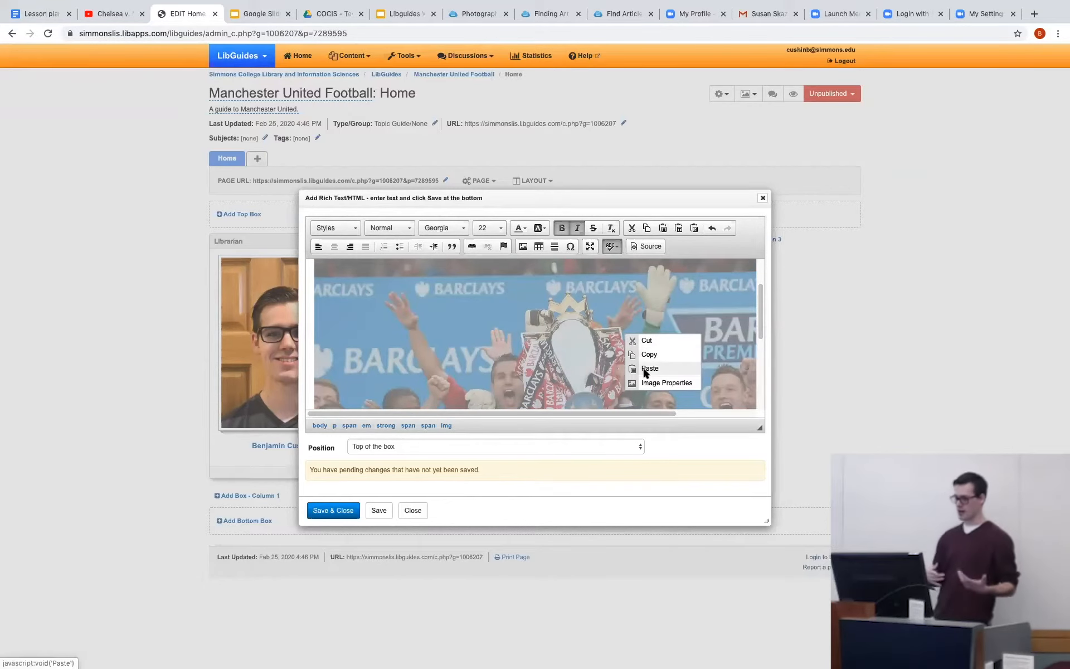
left_click(646, 384)
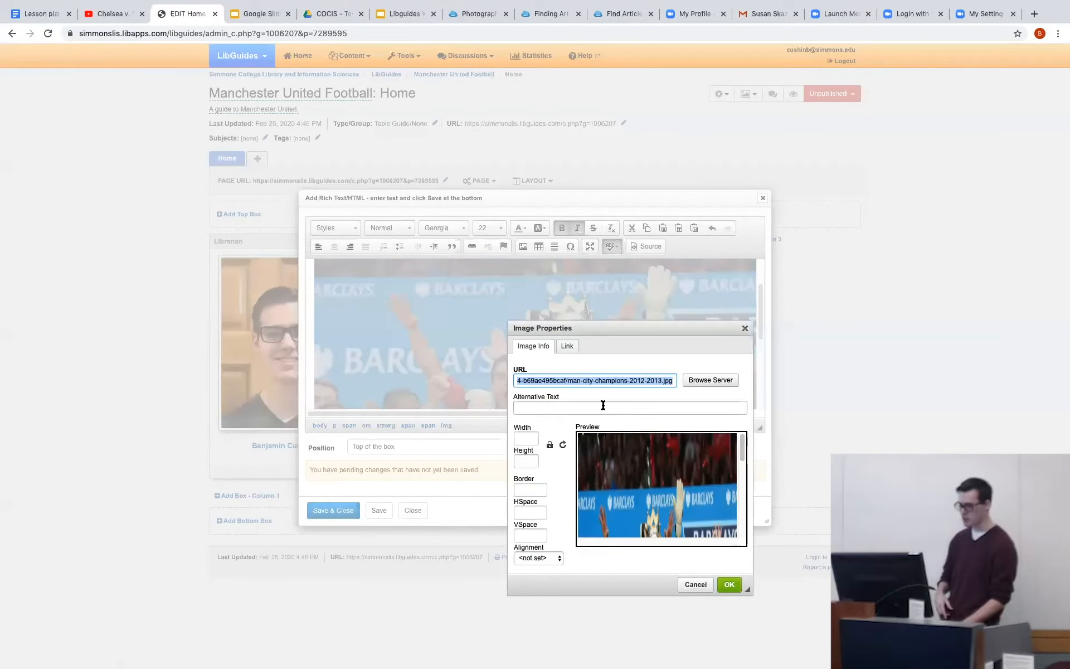
left_click(536, 436)
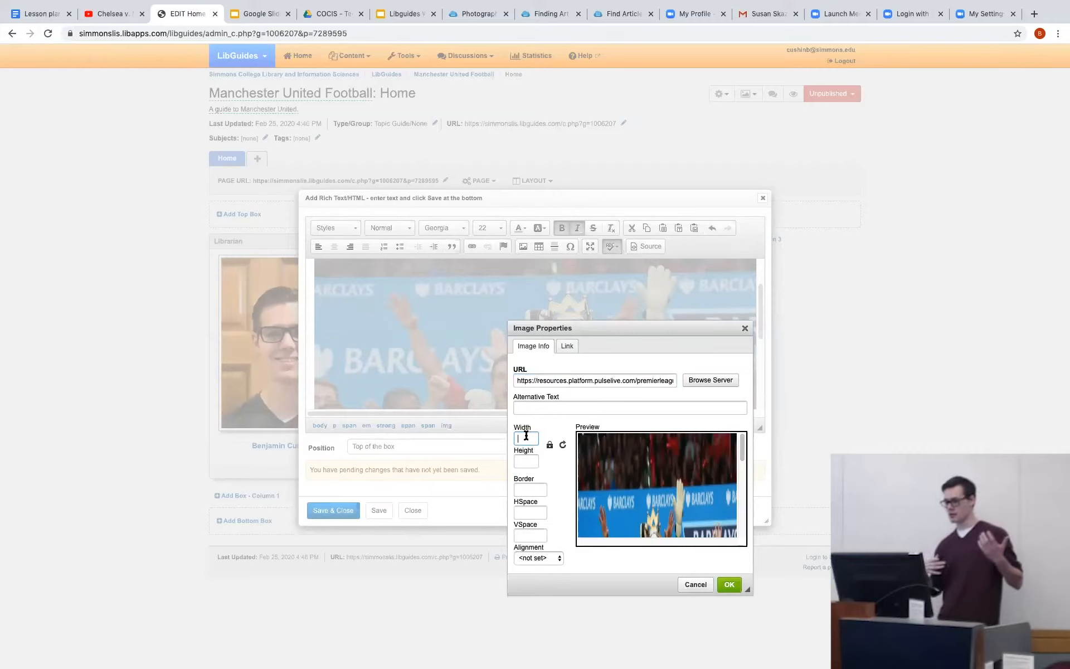
type("6")
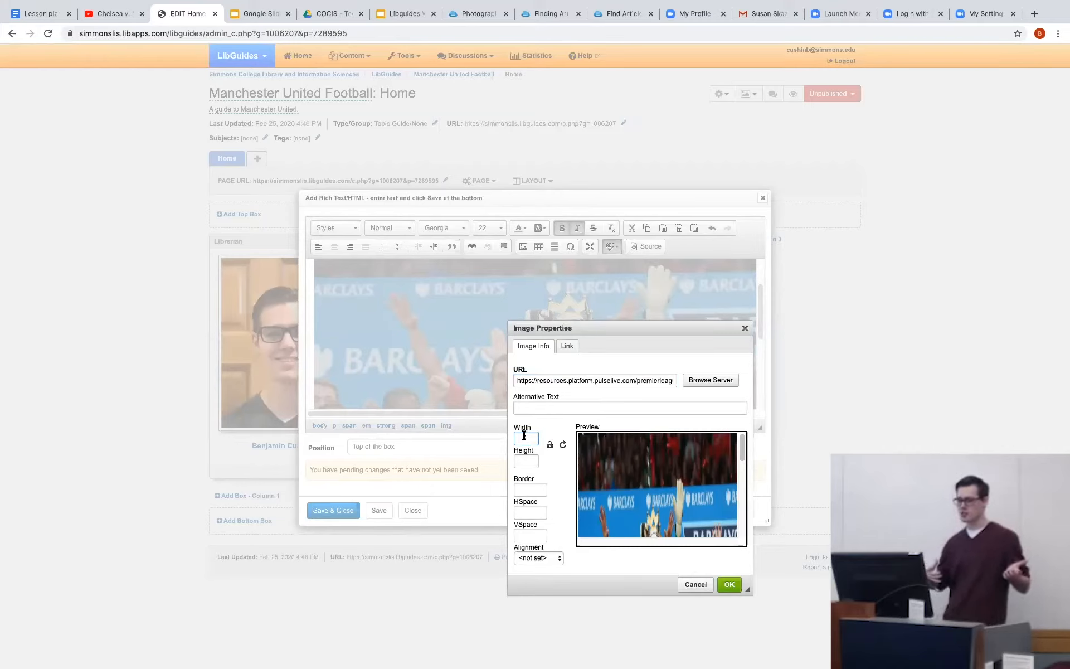
type("00")
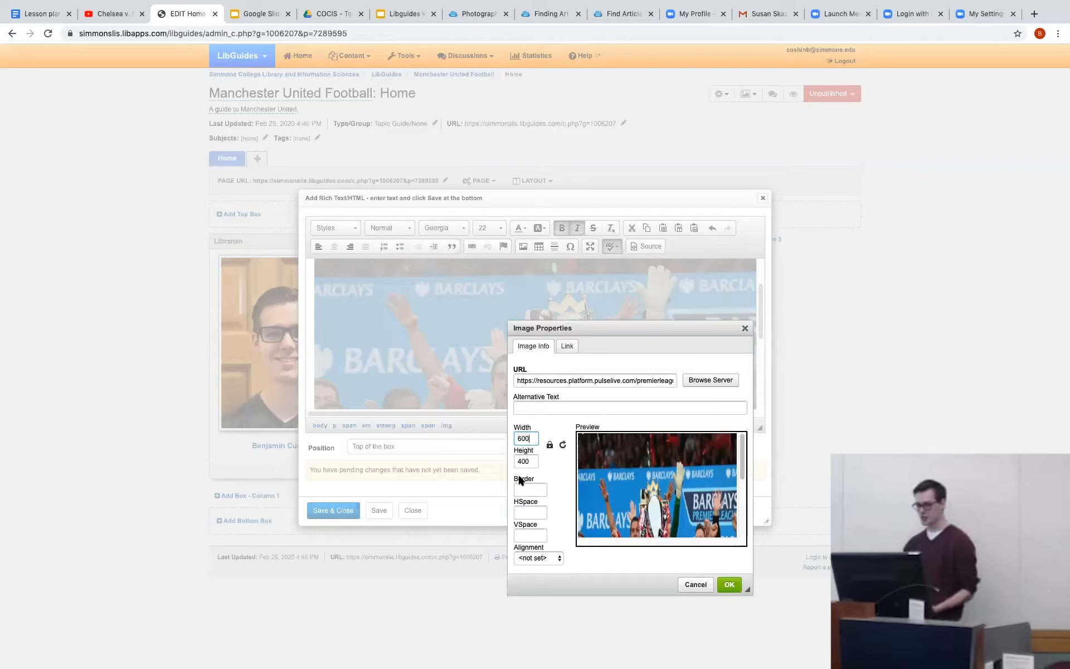
left_click(535, 557)
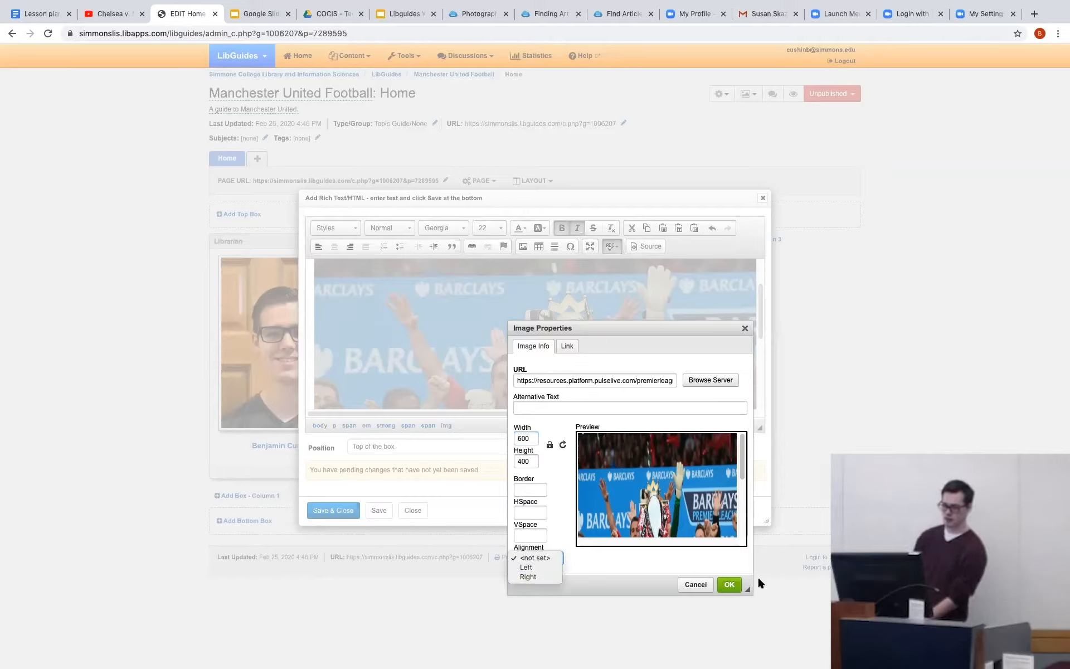
left_click(730, 585)
left_click(730, 585)
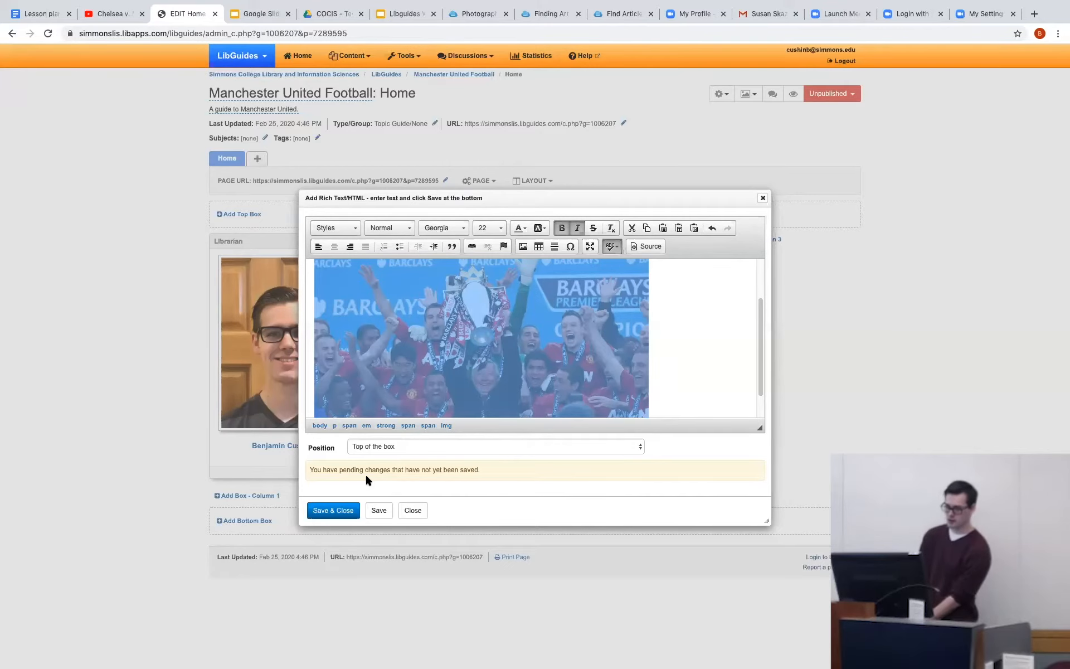
left_click(347, 510)
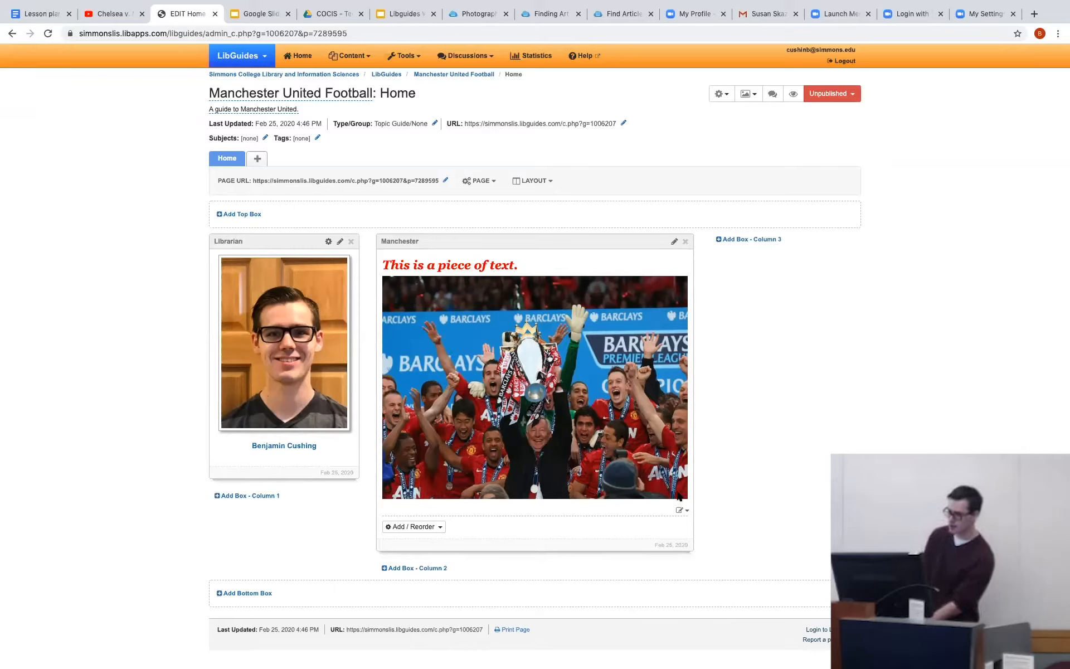
Separate the image from the sentence with a line break, center the image, and save and close the rich text item.
left_click(683, 511)
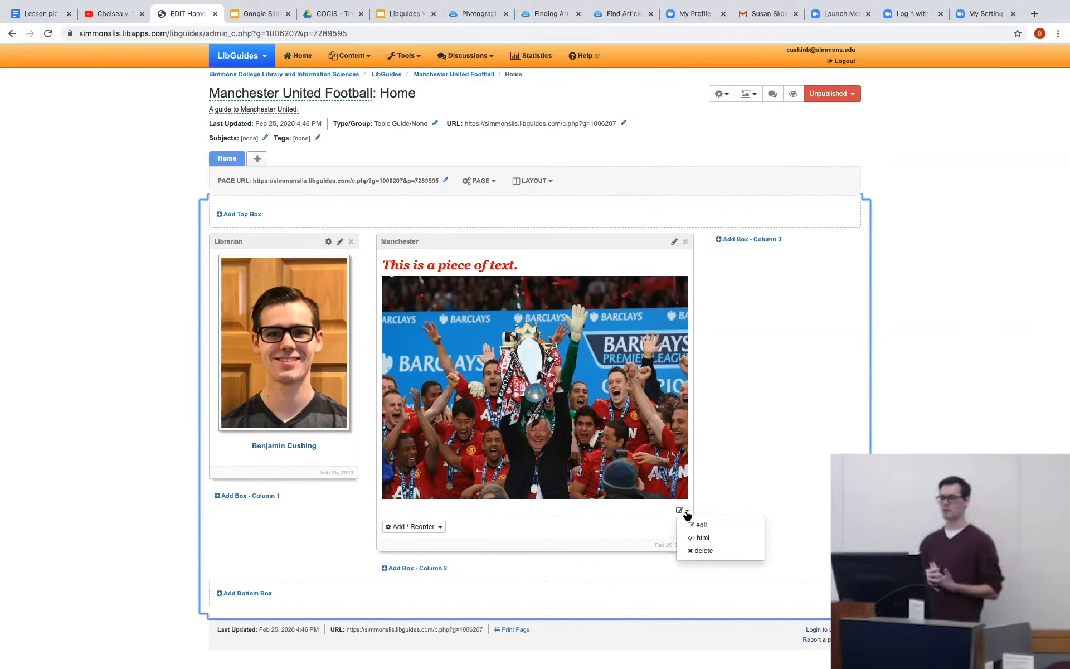
left_click(694, 525)
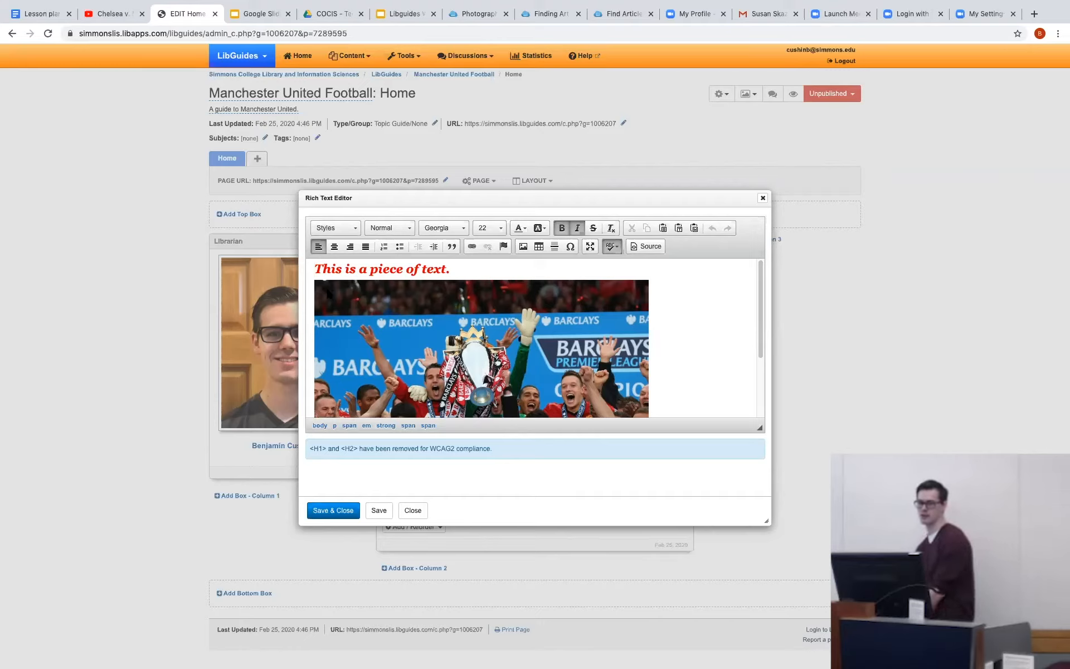
key("Return")
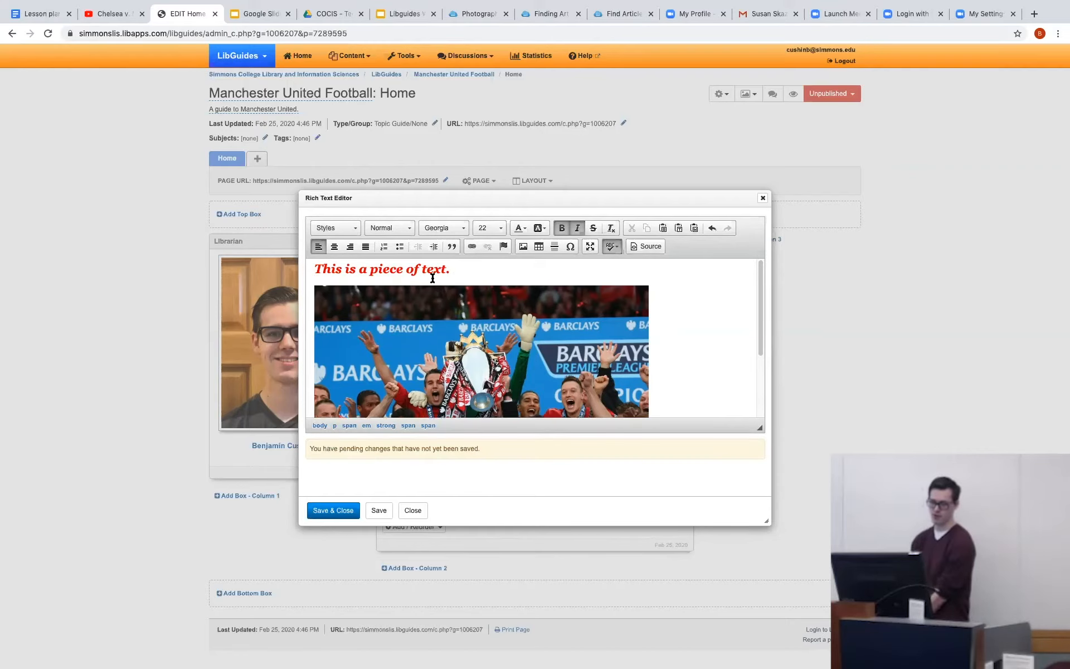
left_click(334, 248)
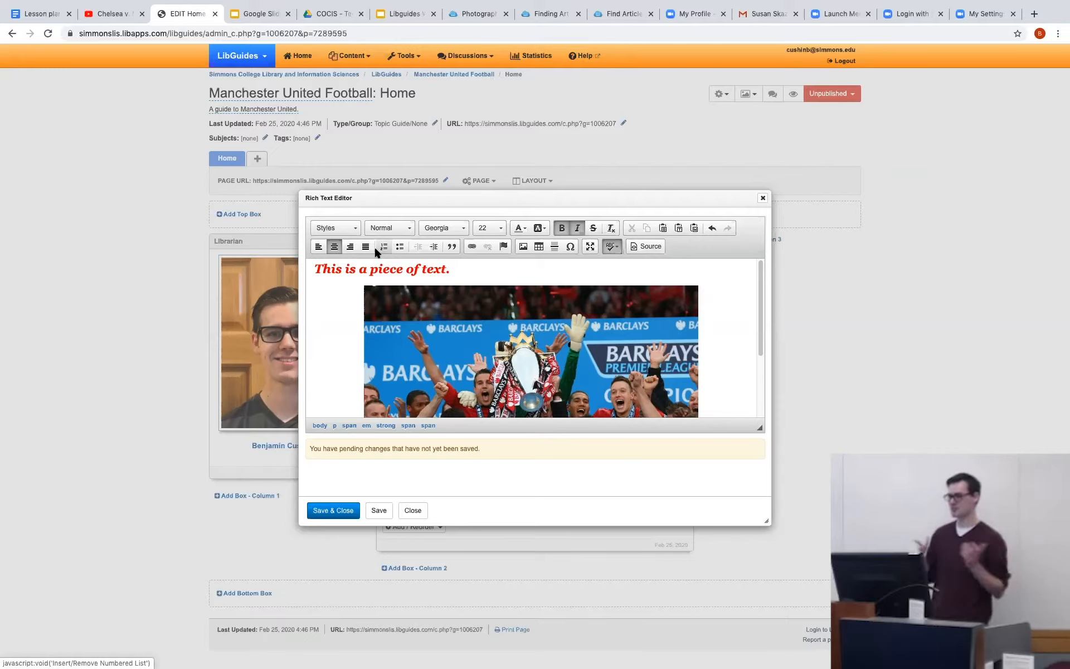
left_click(342, 509)
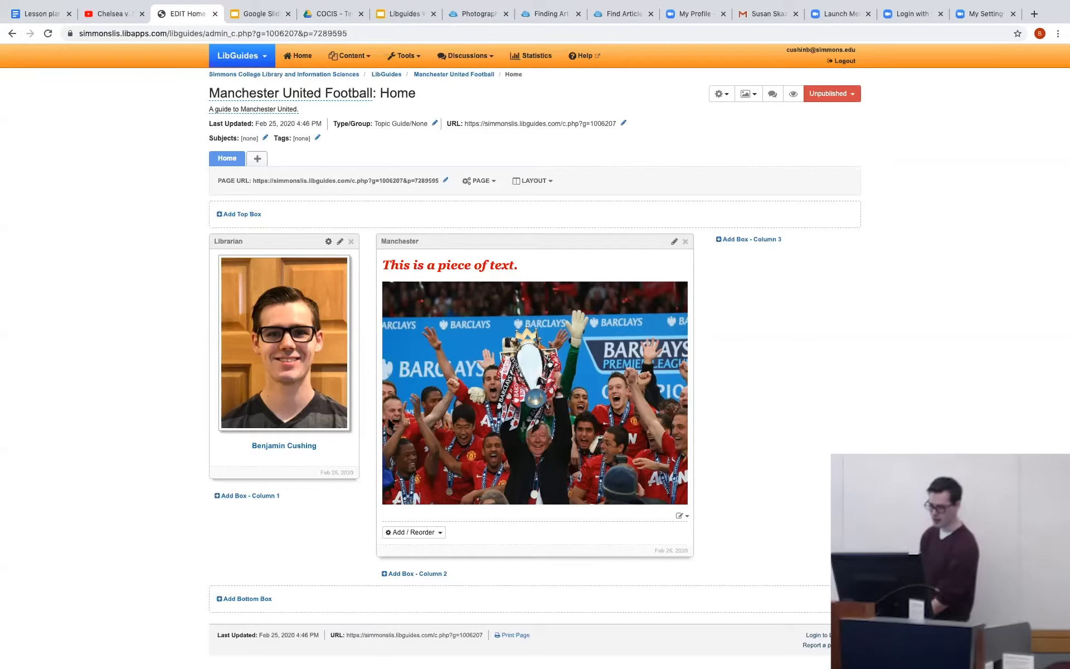
Insert a table with 5 rows, 6 columns and First Row headers above the sentence in the Manchester box's rich text item.
left_click(427, 532)
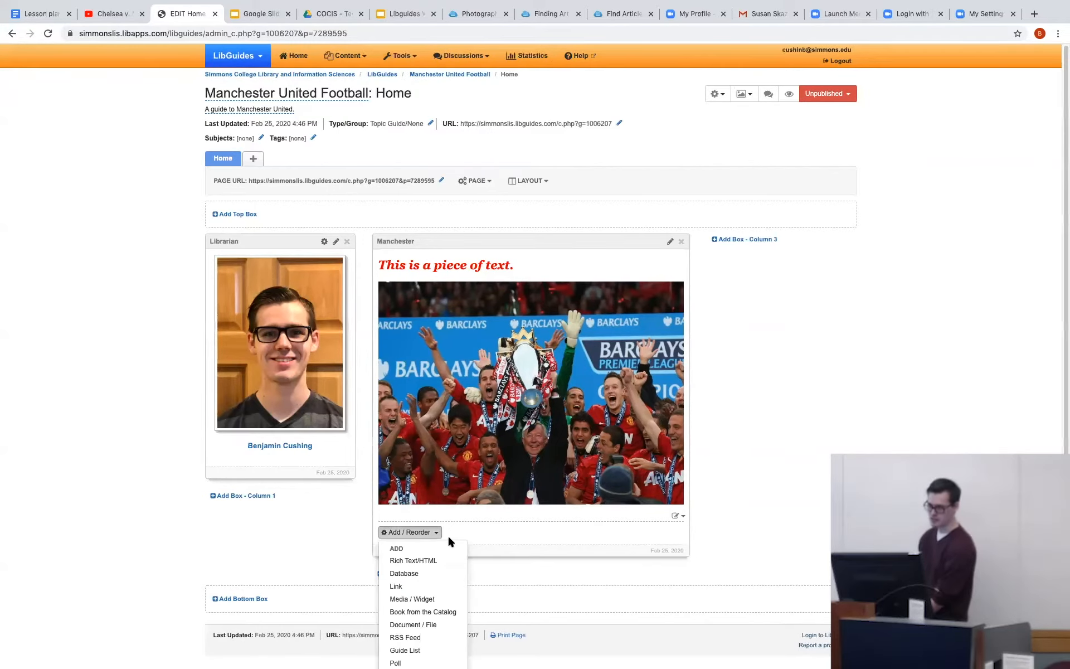
left_click(677, 516)
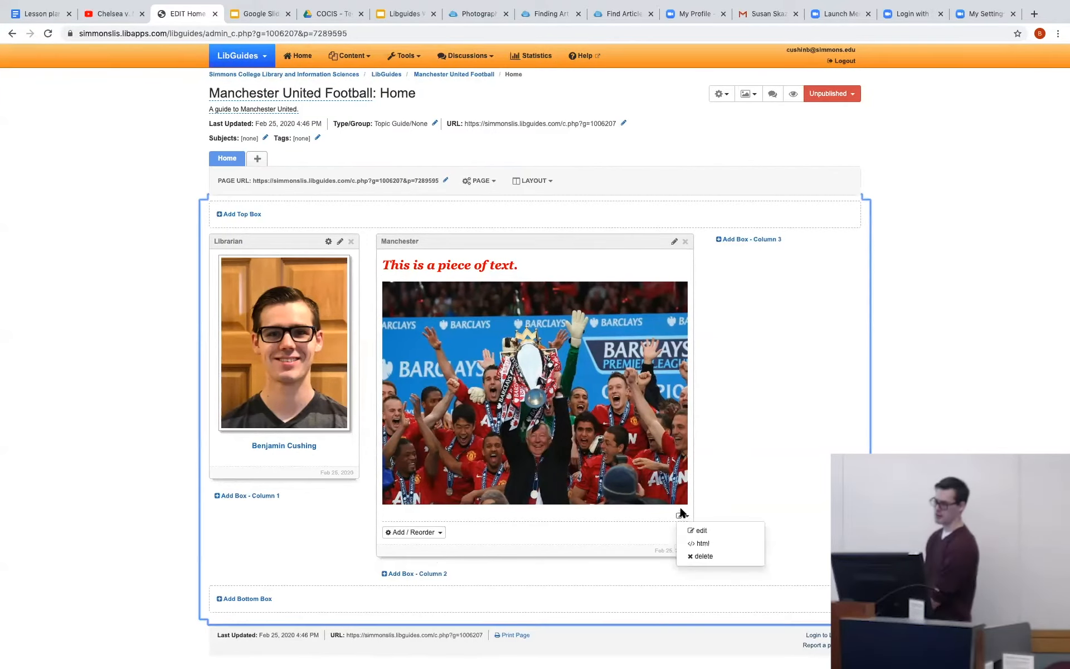
left_click(683, 530)
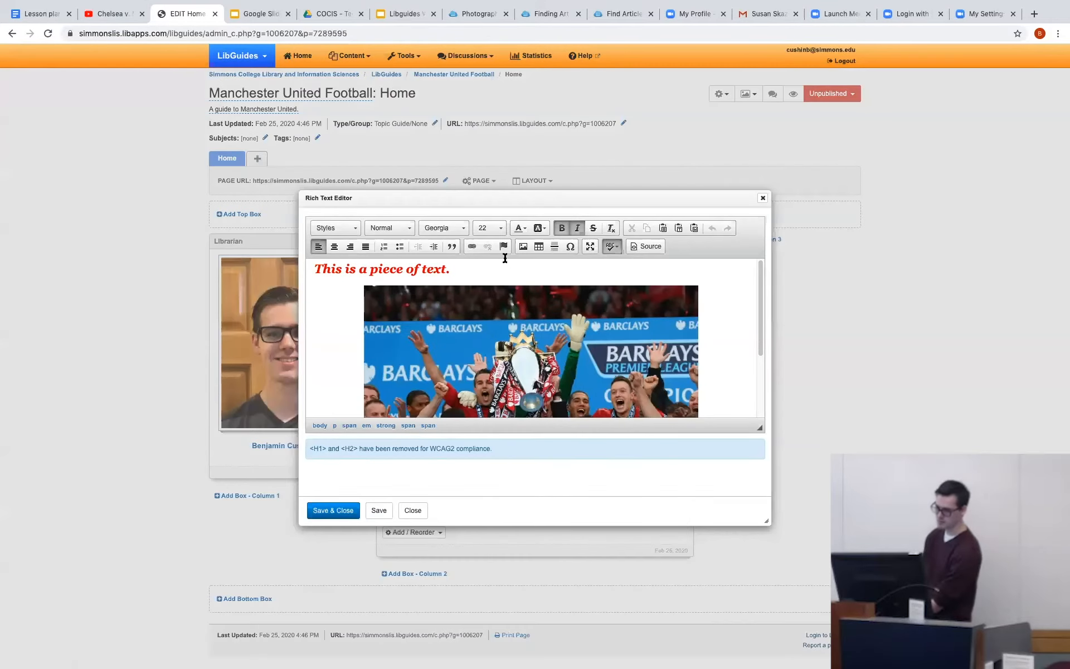
left_click(538, 247)
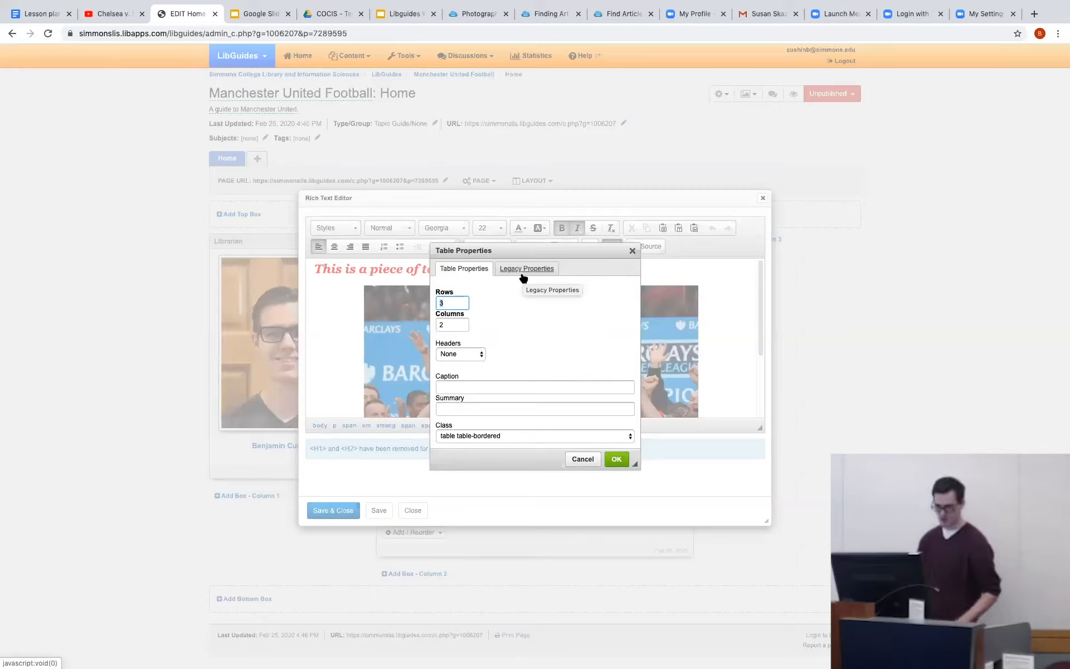
type("5")
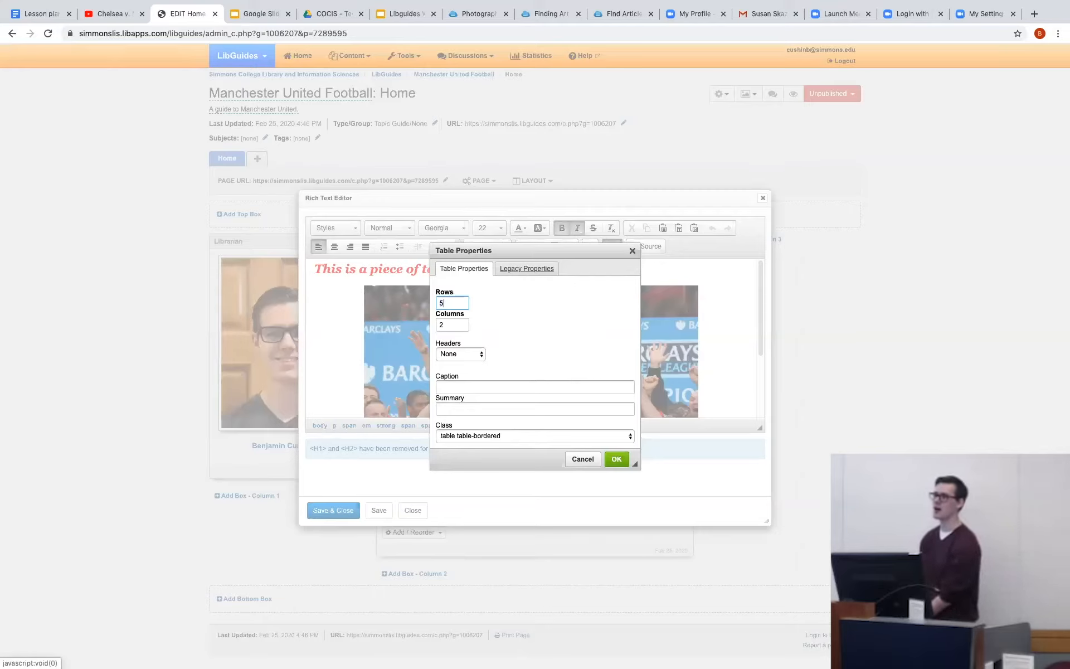
left_click(452, 324)
key("BackSpace")
type("6")
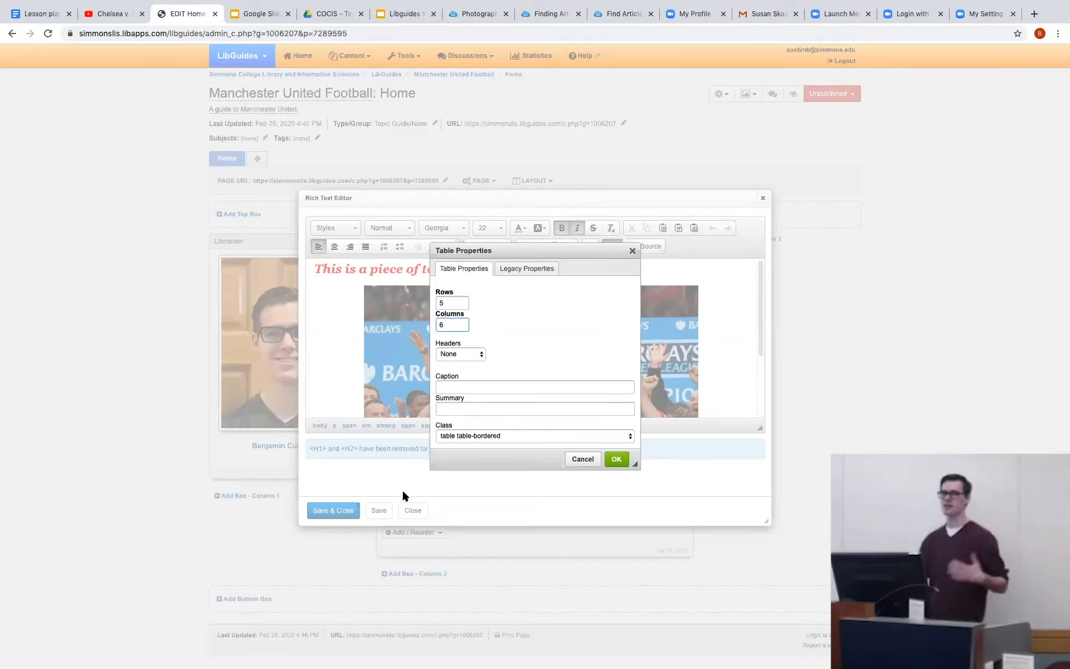
left_click(465, 355)
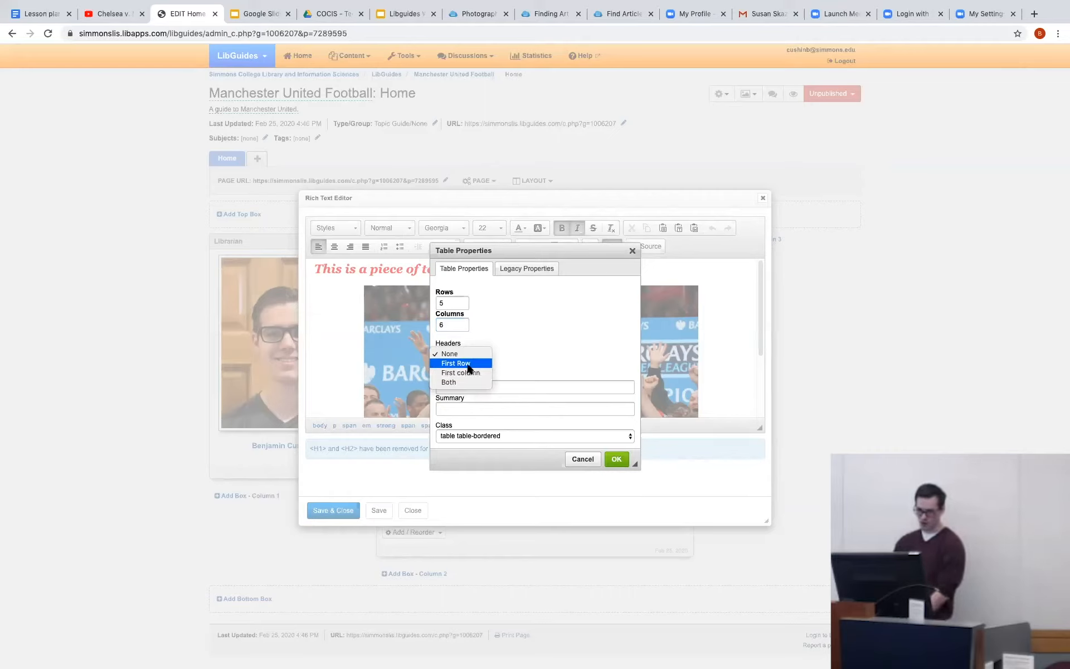
left_click(468, 365)
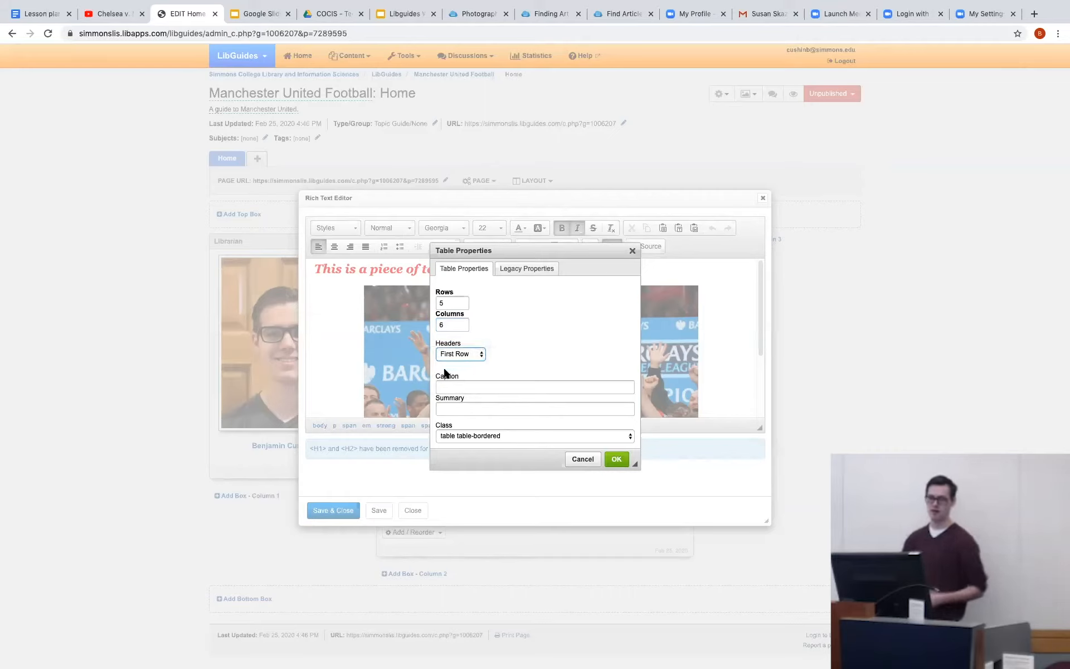
left_click(617, 460)
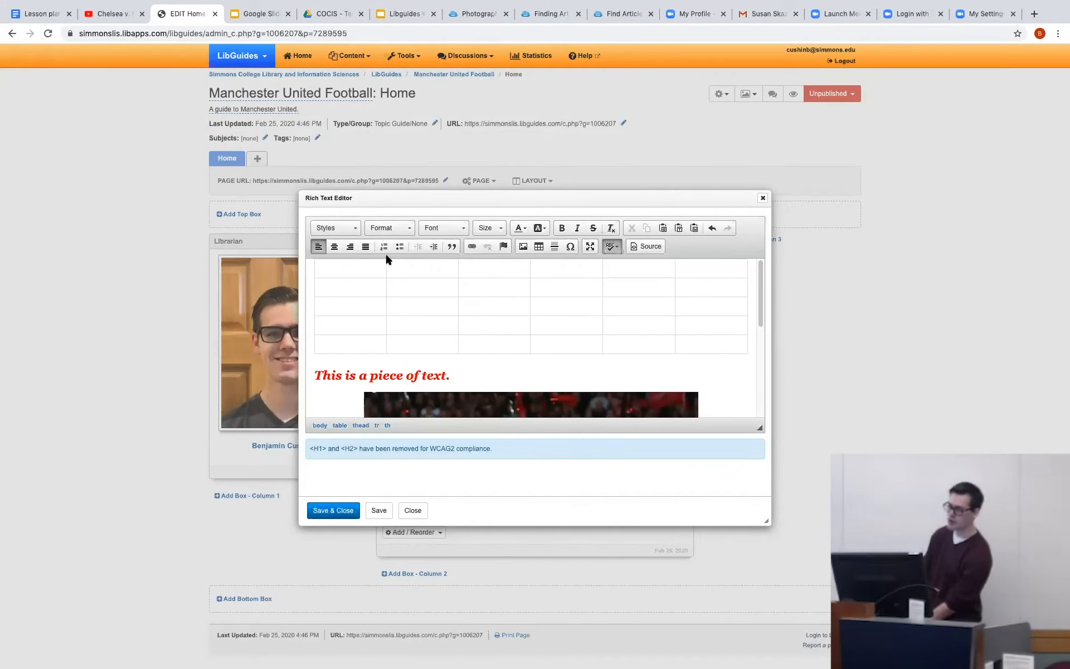
Enter "Football" in the table's first header cell and "Soccer" in the cell below it, then save and close the rich text item.
type("G")
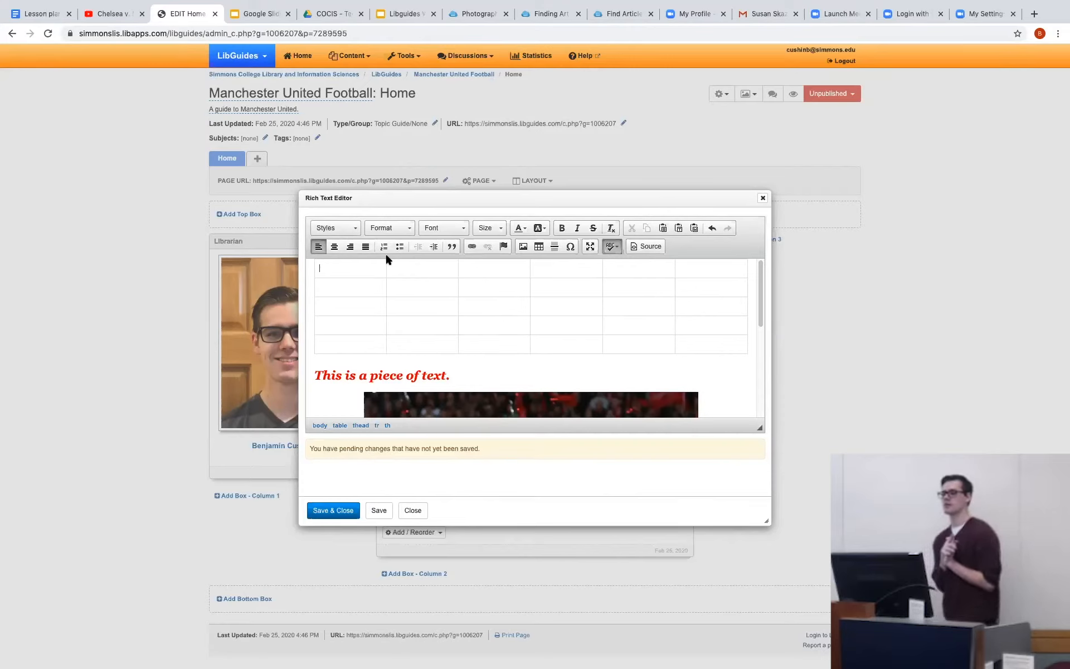
key("BackSpace")
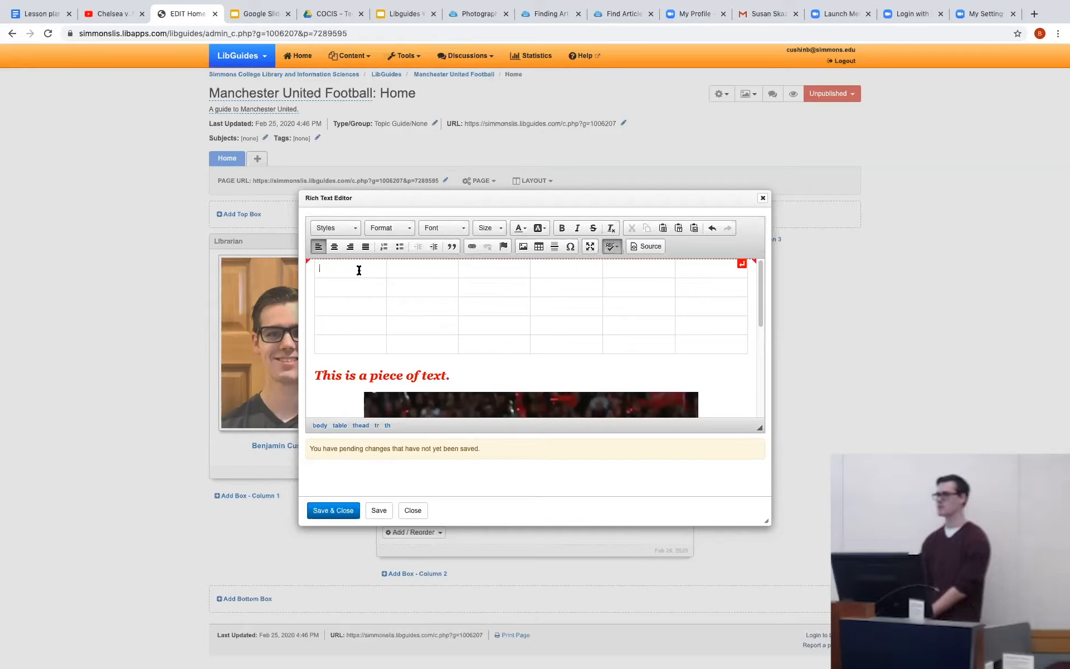
type("Footballl")
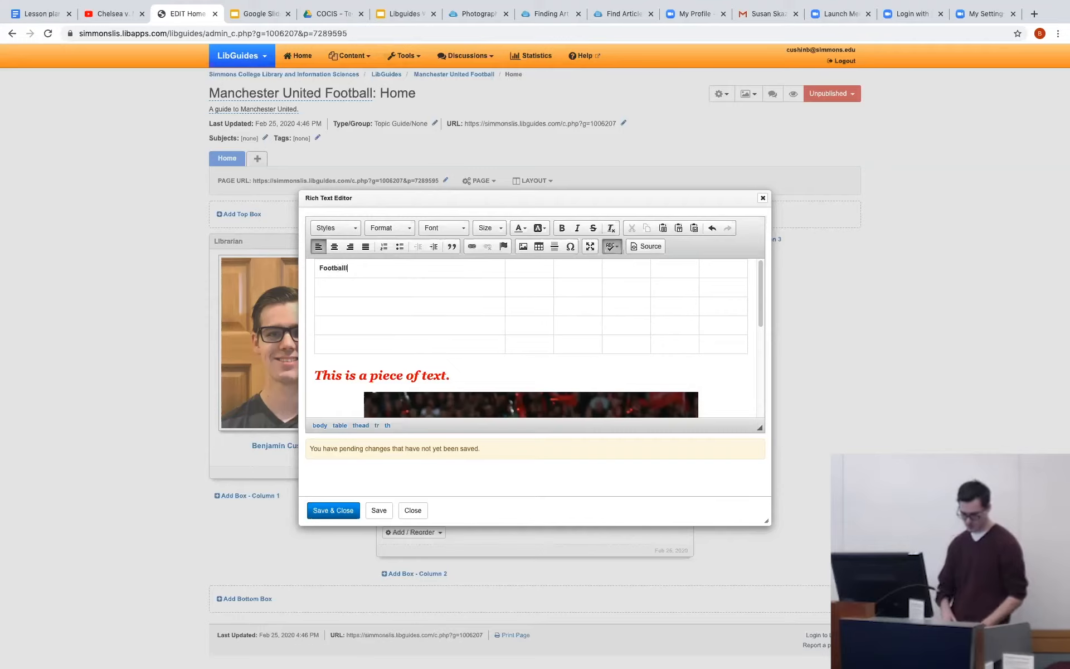
left_click(337, 294)
type("Soccer")
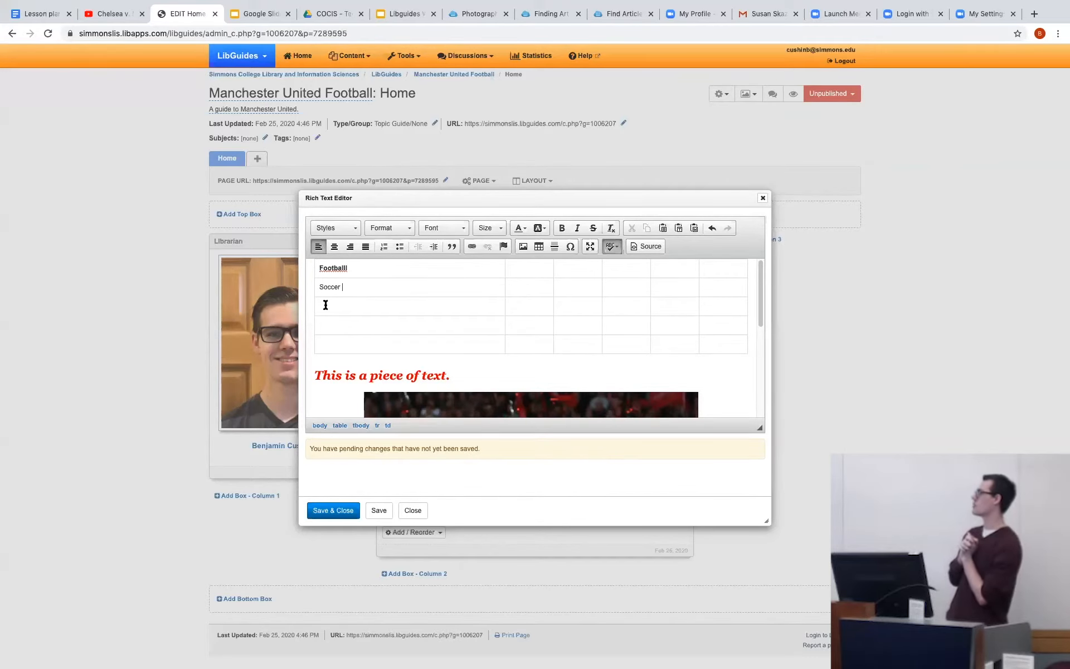
left_click(333, 509)
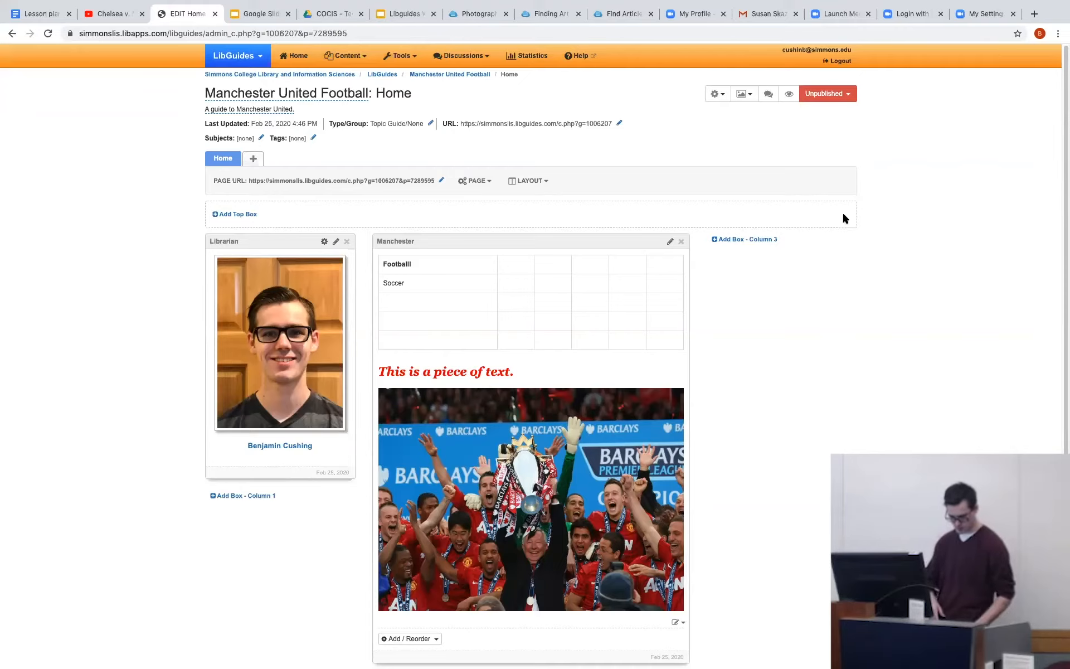
Search Google for "simmons library" in a new browser tab and open the library catalog from the Simmons University Library site.
left_click(1035, 13)
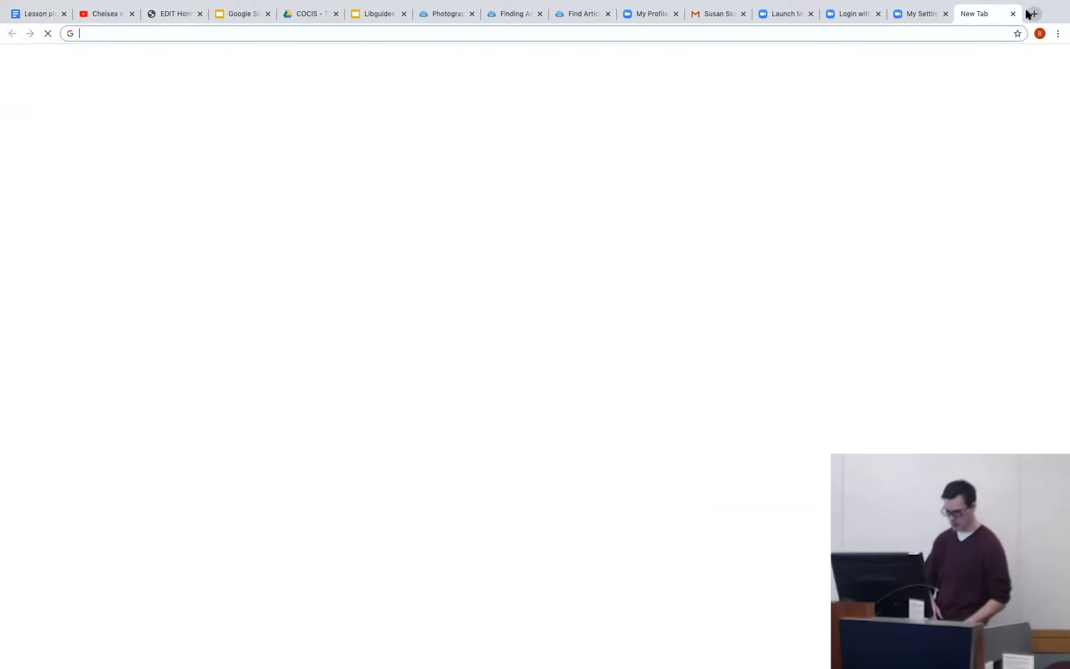
type("simm")
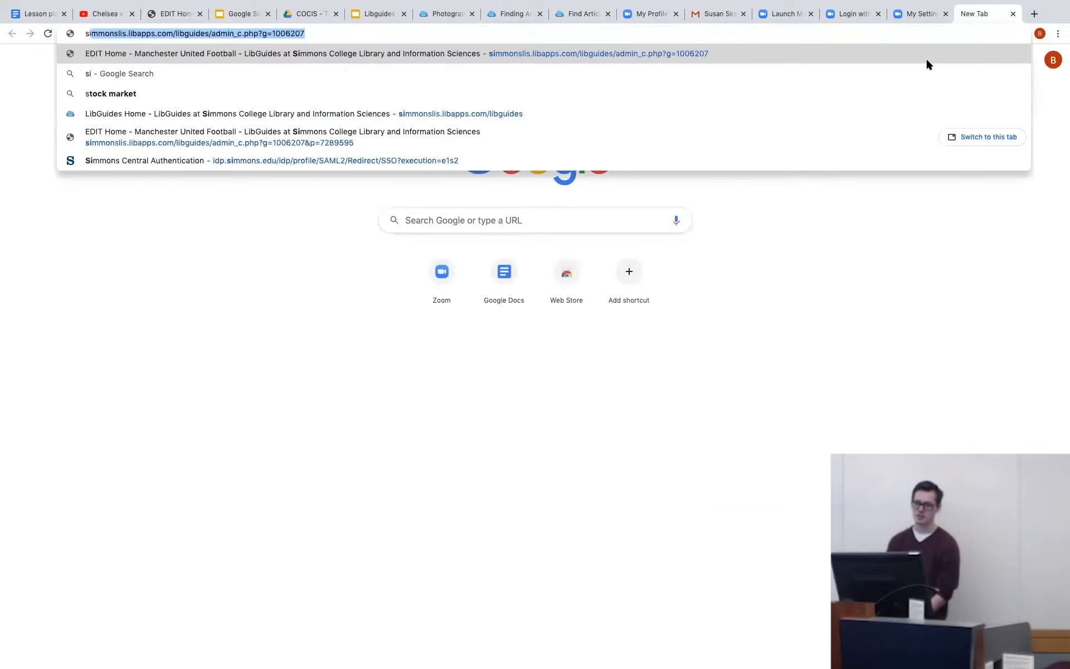
type("ons lib")
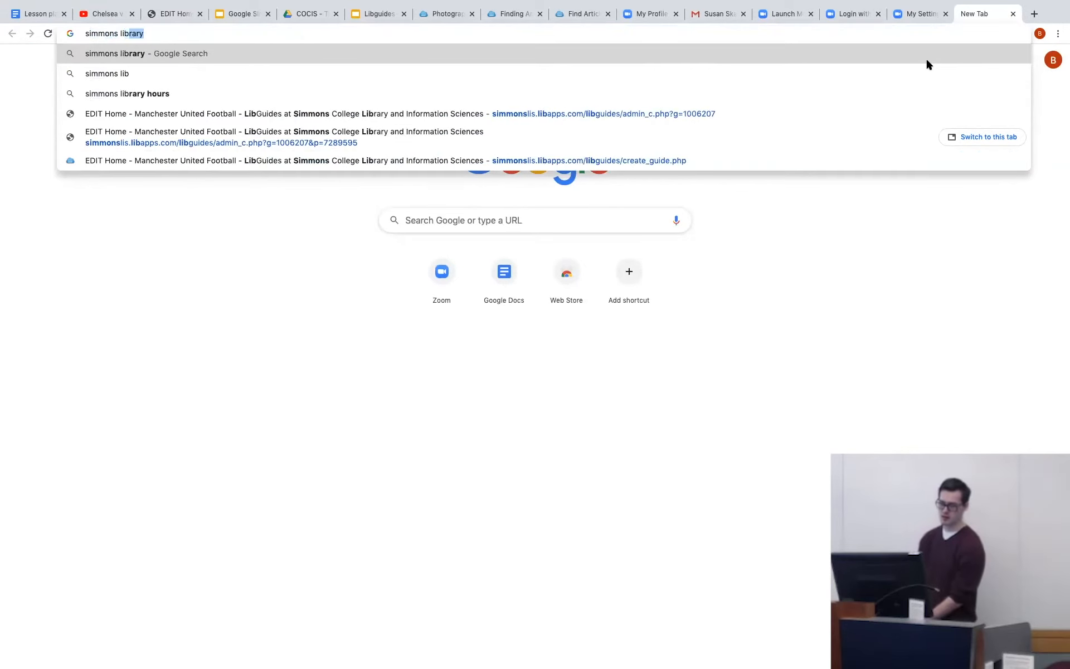
type("rary")
key("Return")
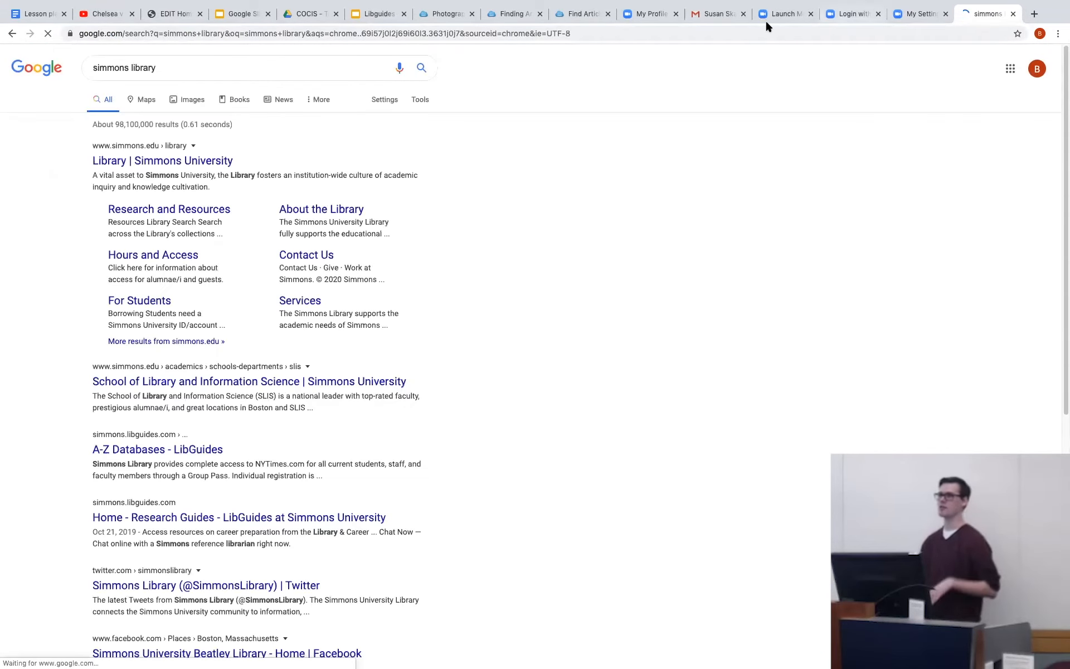
left_click(151, 162)
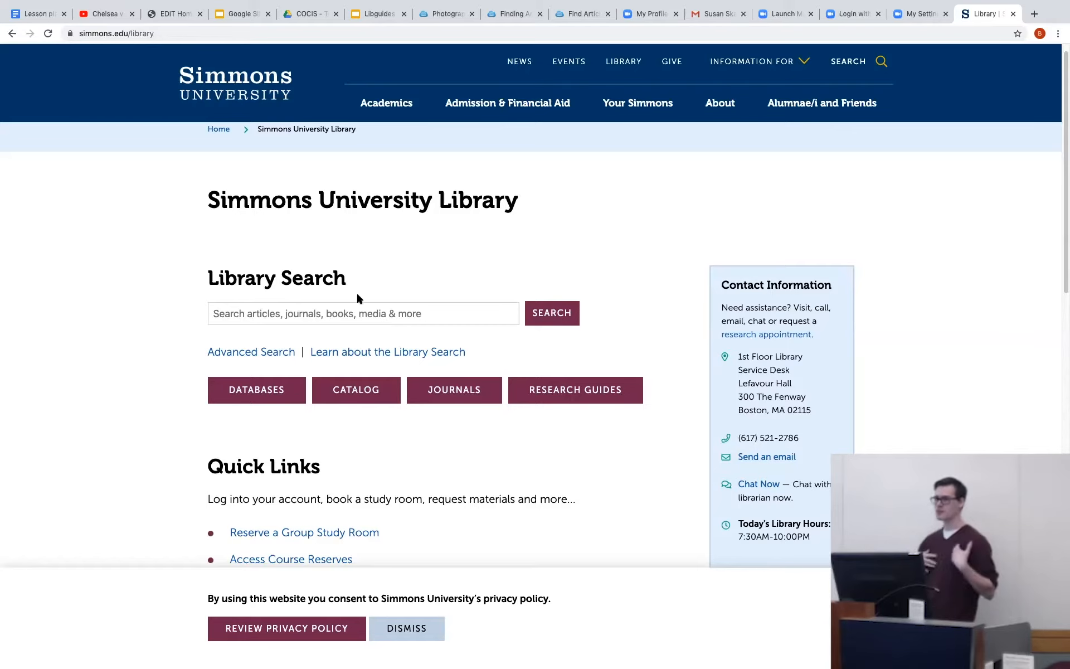
left_click(351, 393)
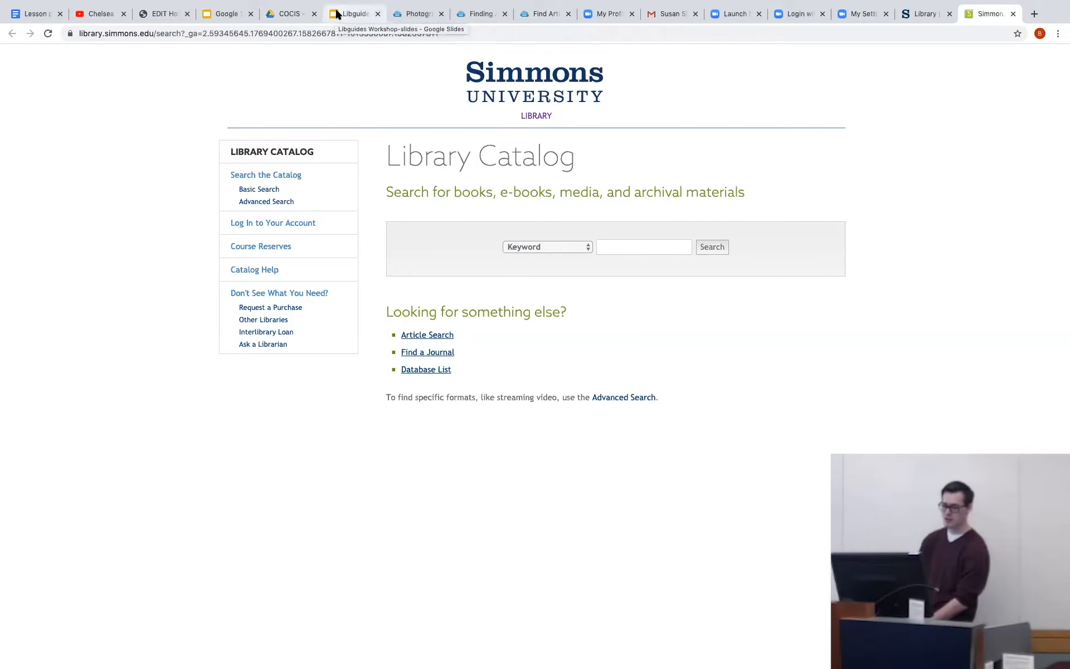
Search the catalog for "The Game of Our Lives", using the title from the lesson plan document, and view the book record's details and ISBNs.
left_click(357, 16)
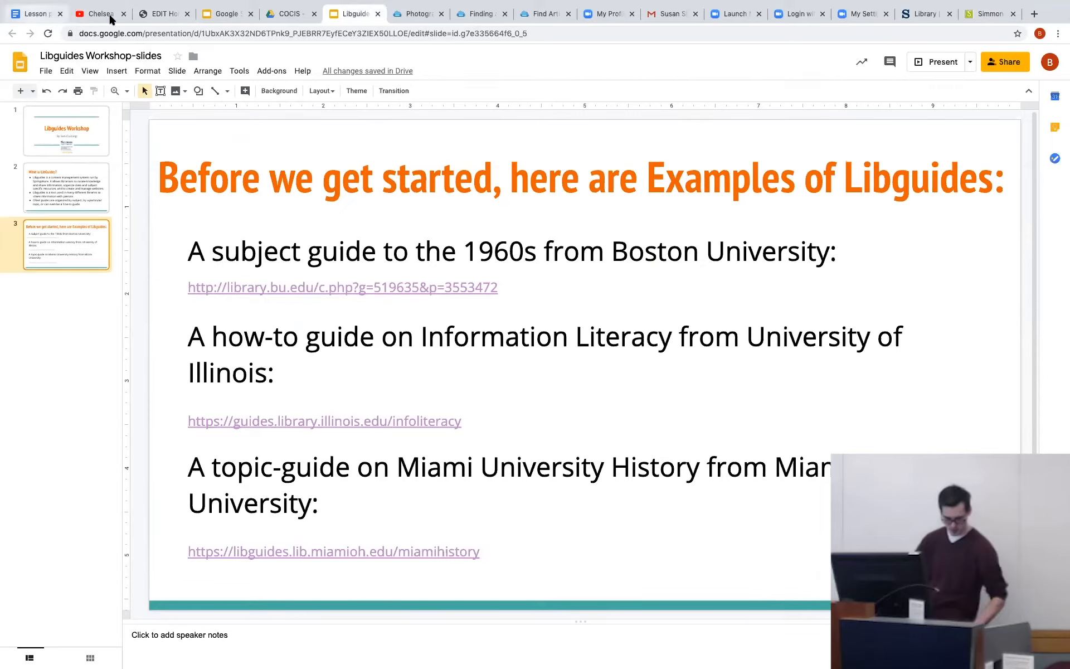
left_click(35, 14)
left_click_drag(536, 359, 627, 361)
key("super+c")
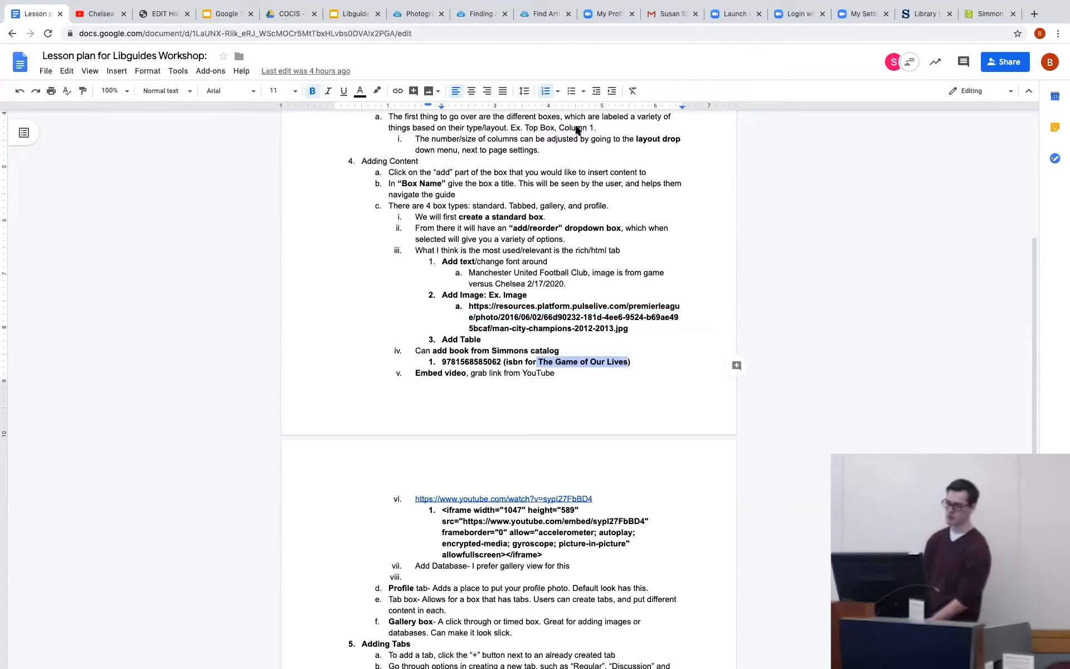
left_click(990, 13)
left_click(626, 241)
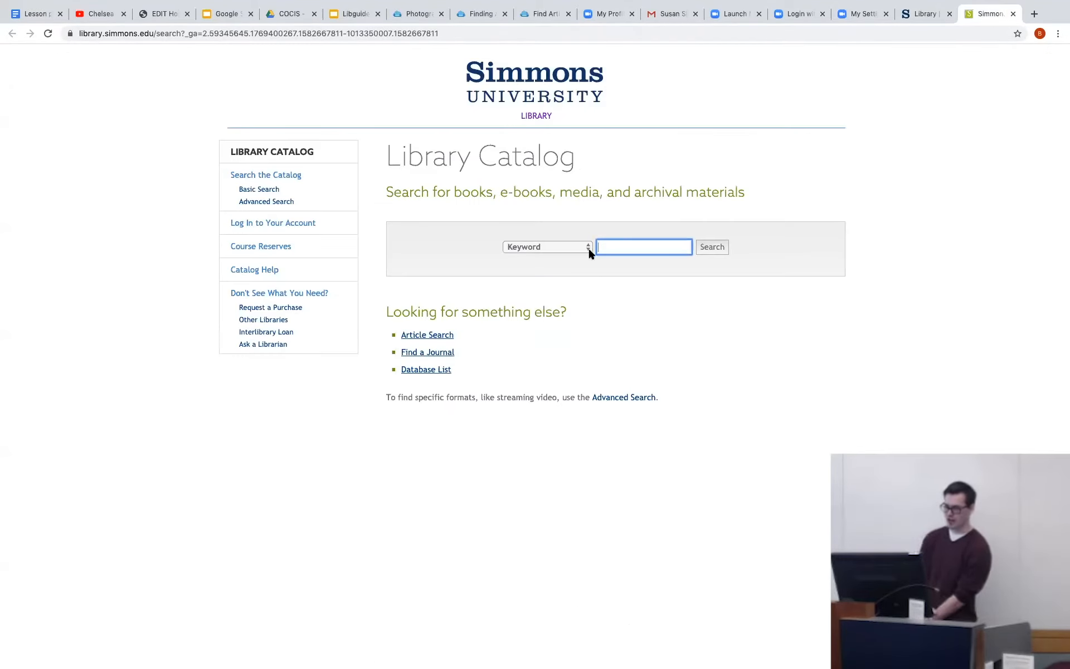
key("super+v")
left_click(726, 251)
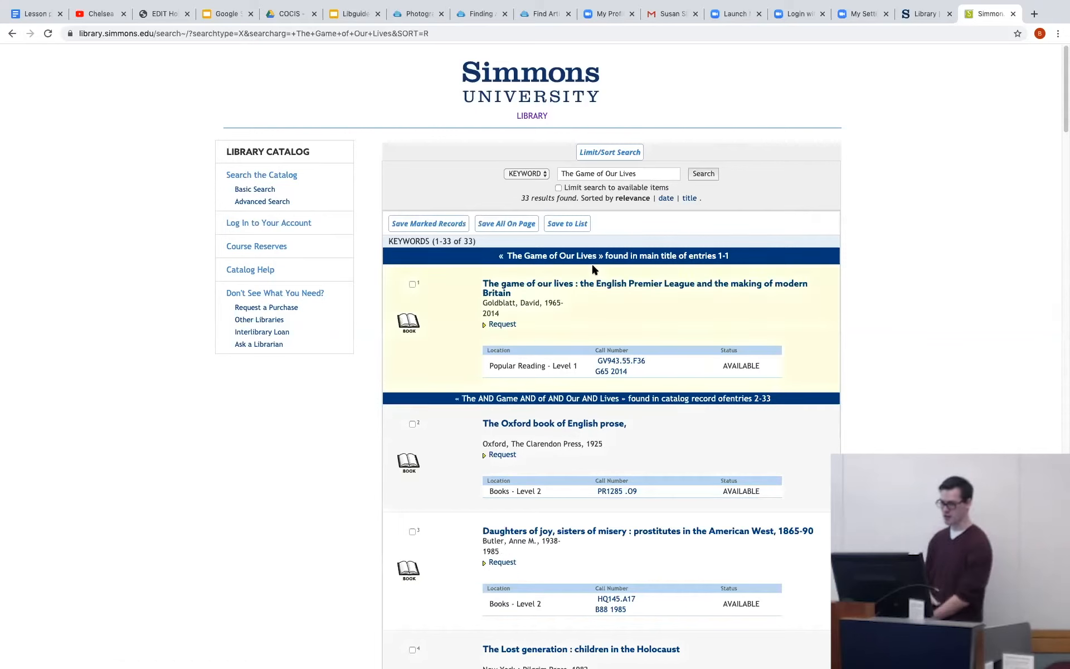
left_click(585, 286)
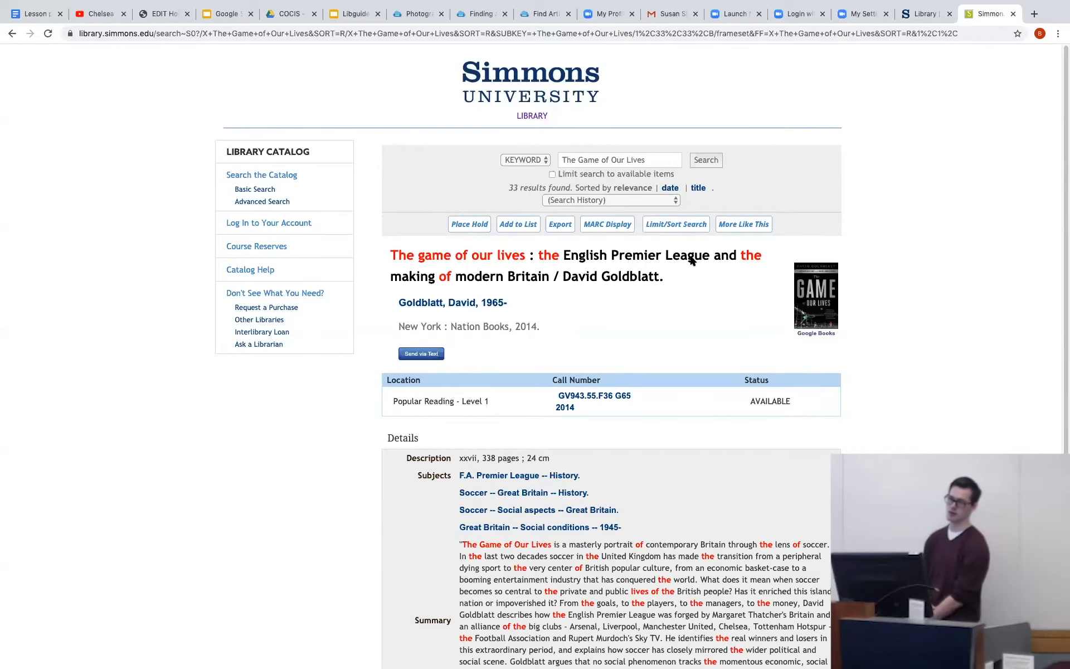
scroll(690, 253, "down", 3)
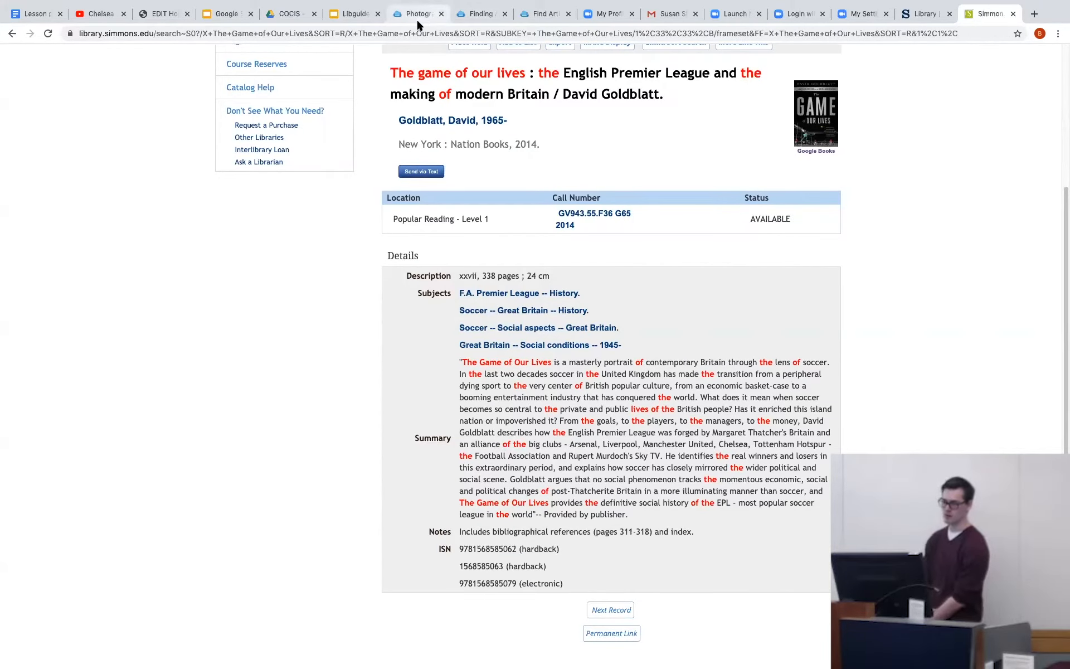
Return to the Manchester United Football guide and add a standard box named "Books" at the top of column 3.
left_click(151, 14)
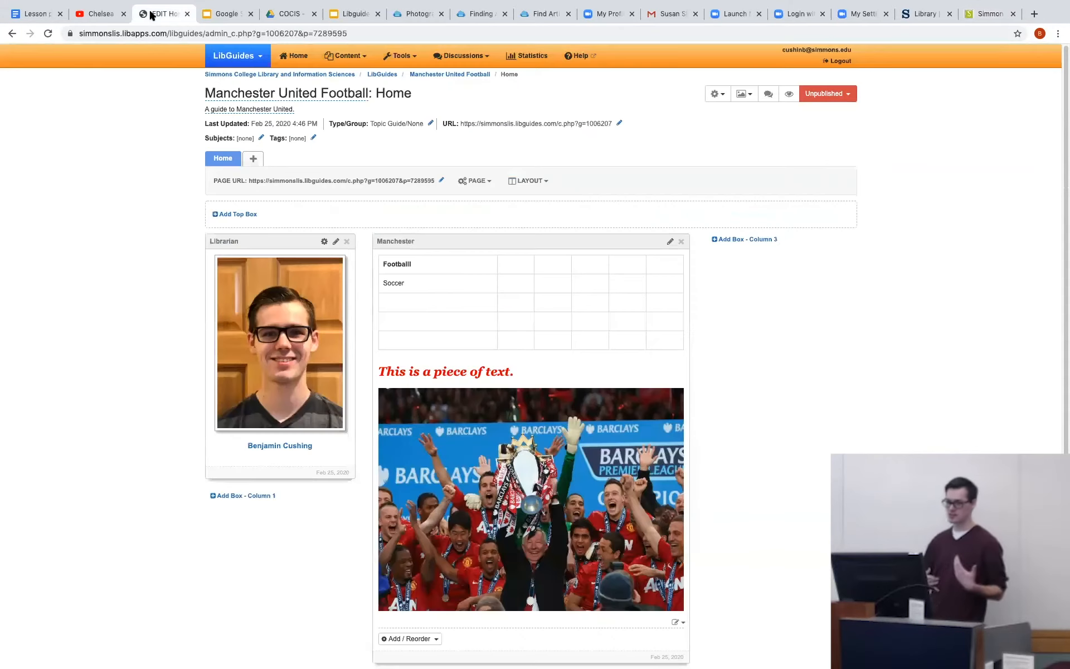
left_click(772, 240)
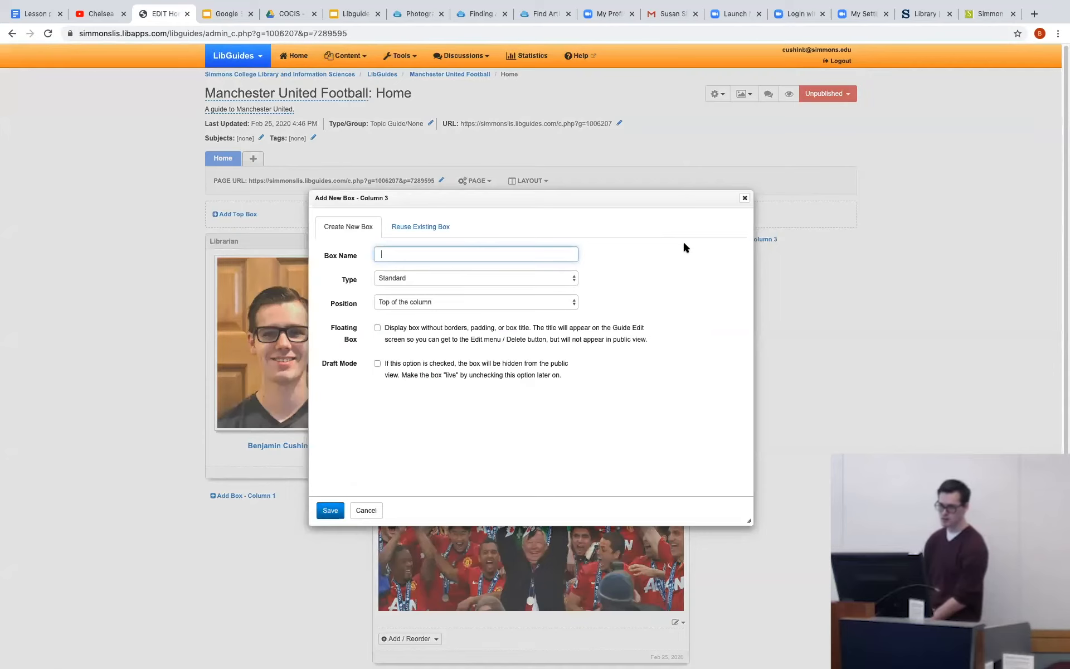
type("Books")
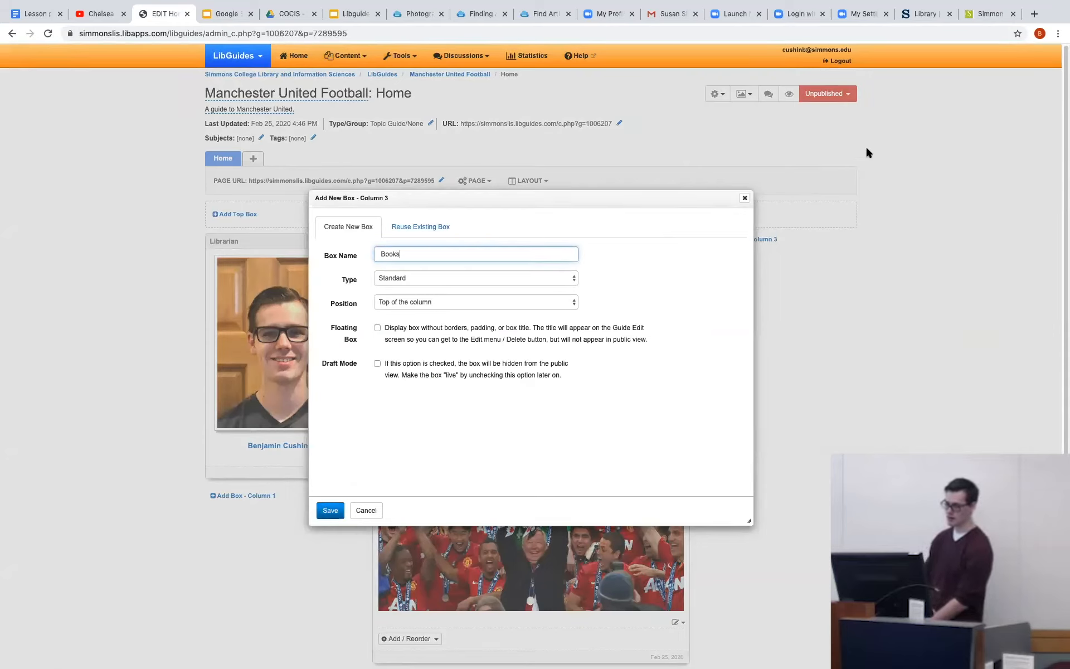
left_click(329, 509)
left_click(733, 264)
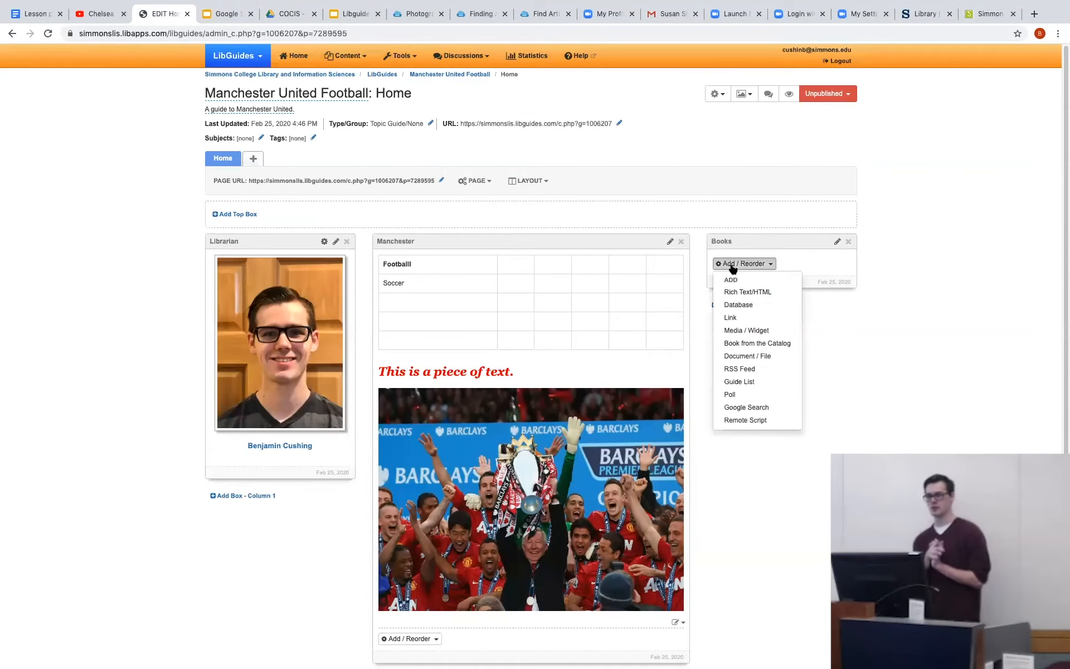
left_click(751, 345)
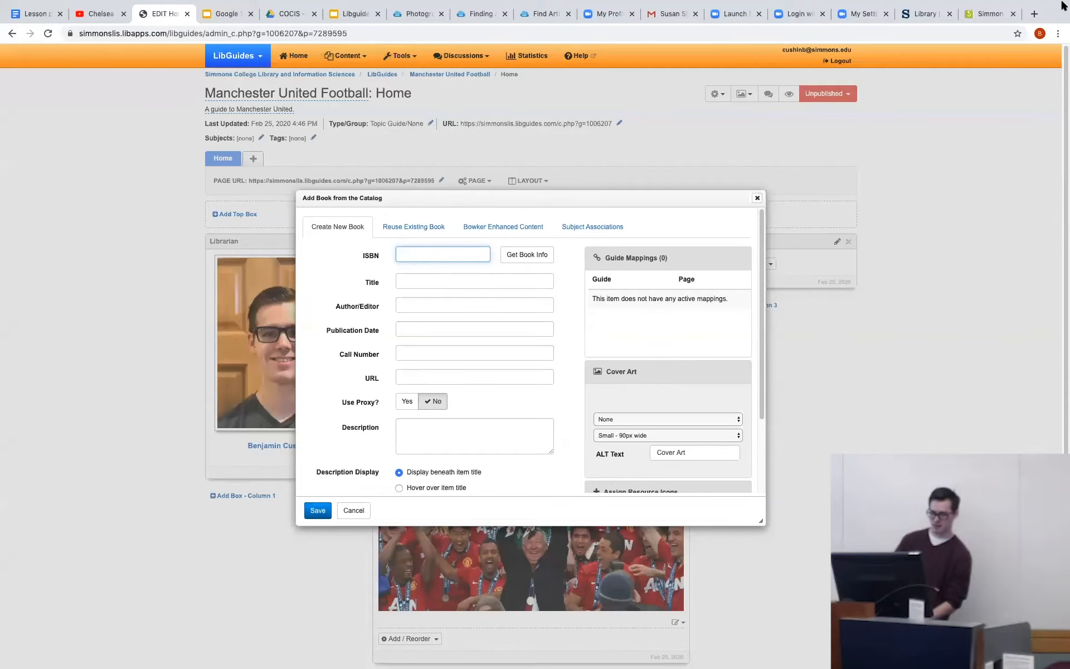
left_click(991, 14)
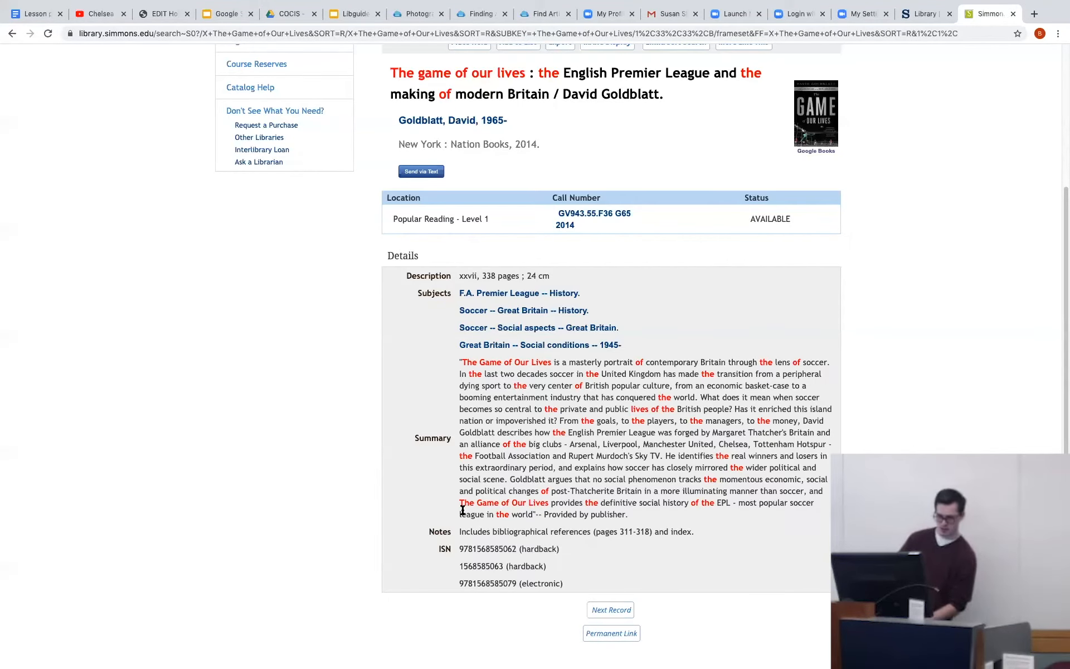
mouse_move(458, 549)
left_mouse_down()
mouse_move(513, 554)
mouse_move(445, 550)
left_mouse_up()
key("ctrl+c")
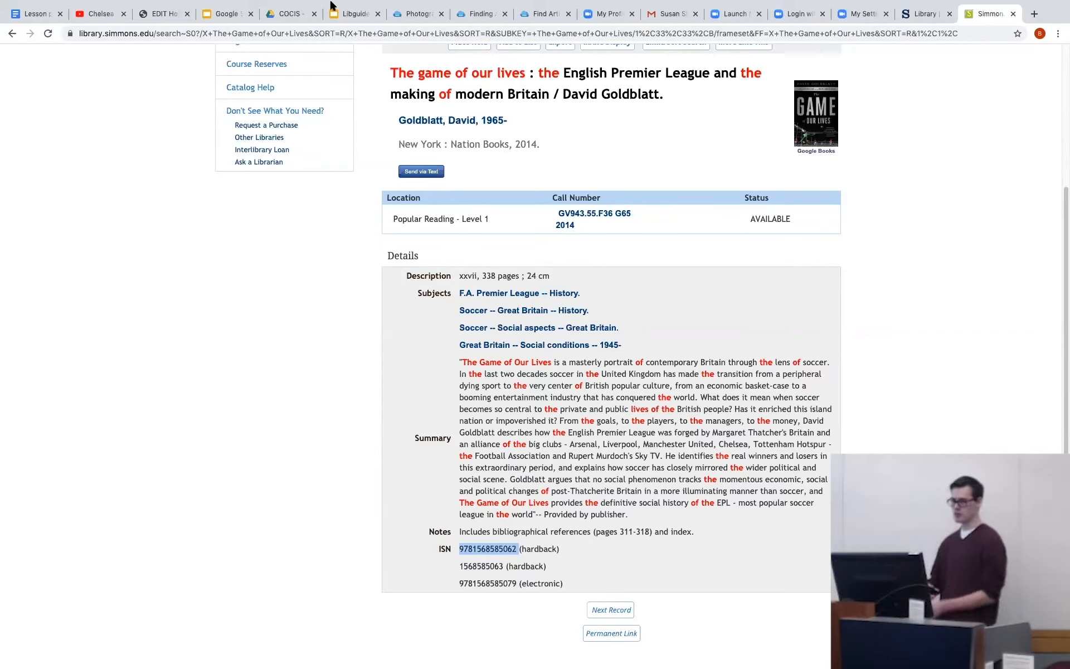
left_click(165, 12)
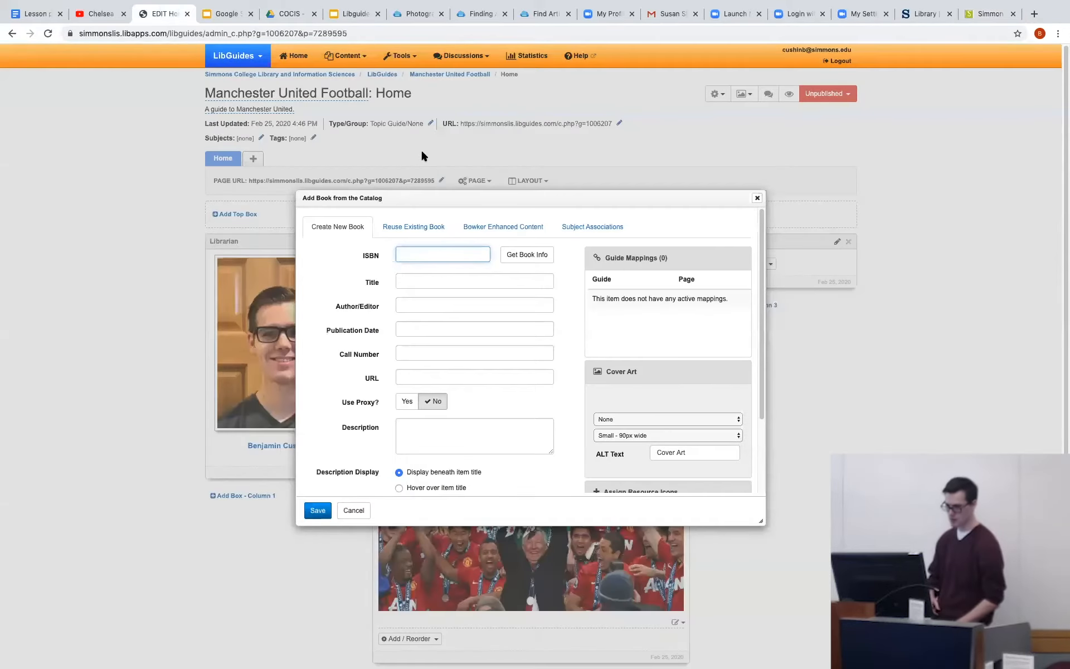
key("ctrl+v")
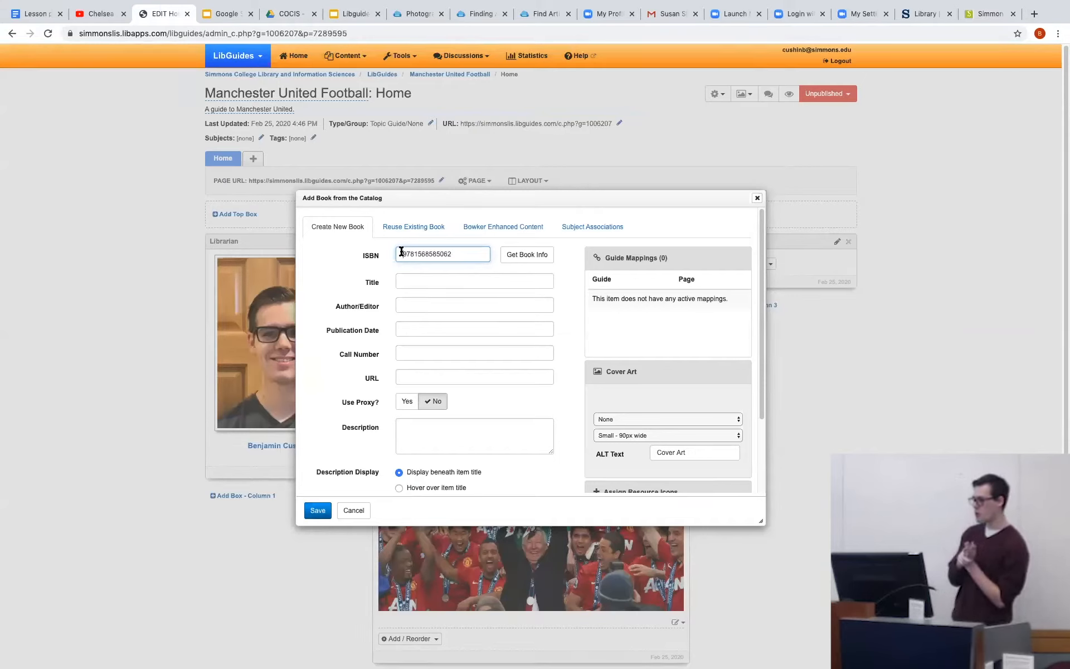
left_click(531, 256)
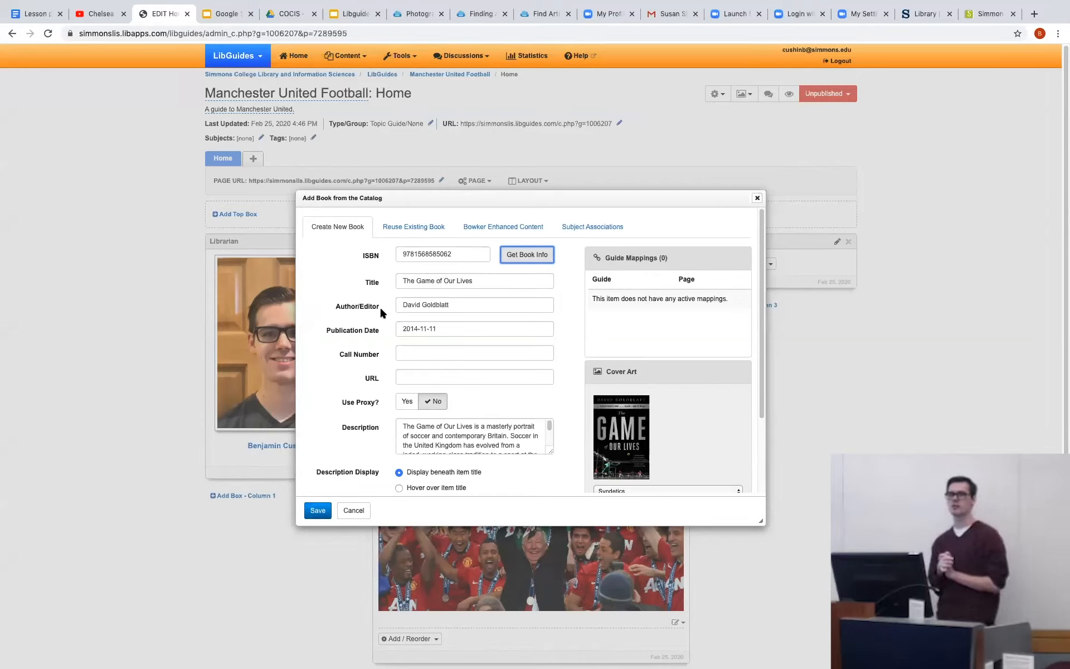
Copy the call number GV943.55.F36 G65 2014 from the library catalog record into the new book item's Call Number.
left_click(416, 354)
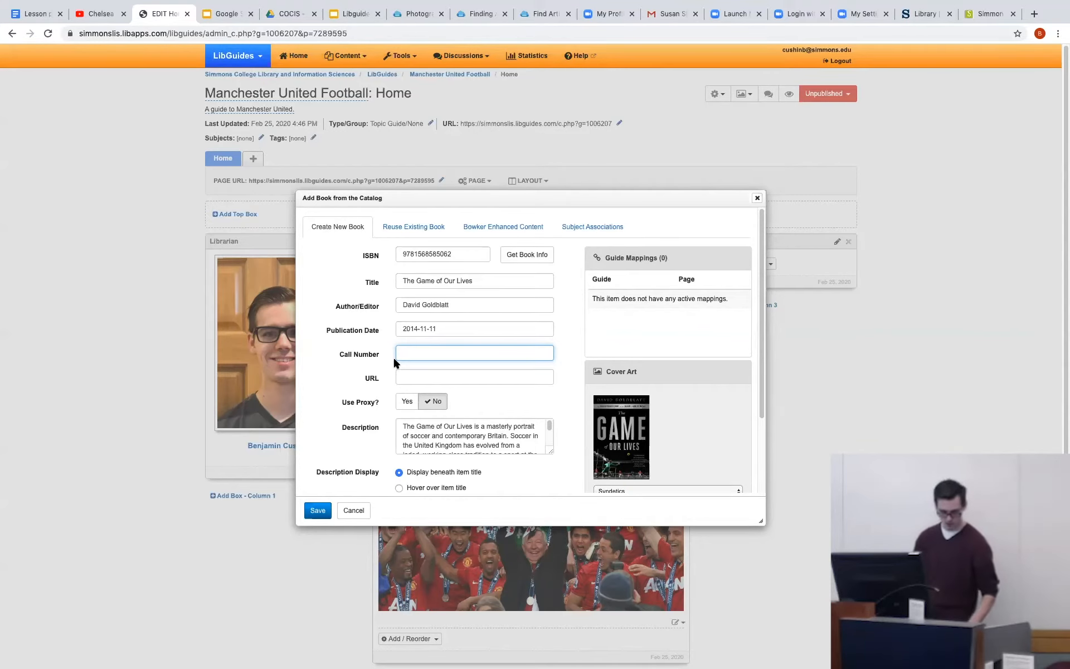
left_click(989, 13)
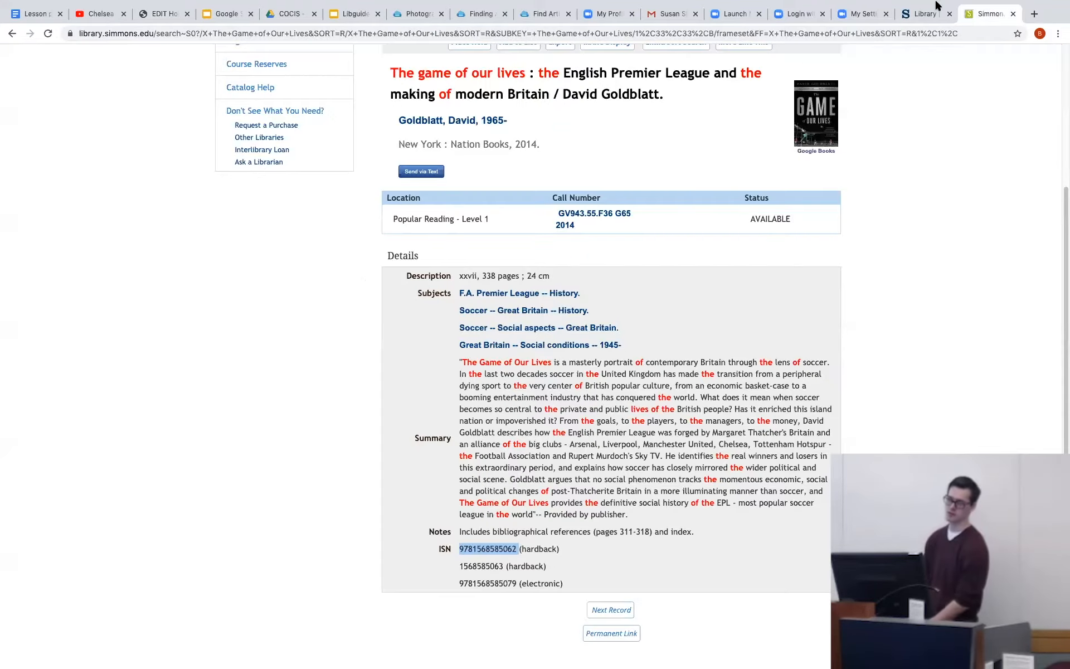
left_click_drag(596, 221, 551, 212)
key("super+c")
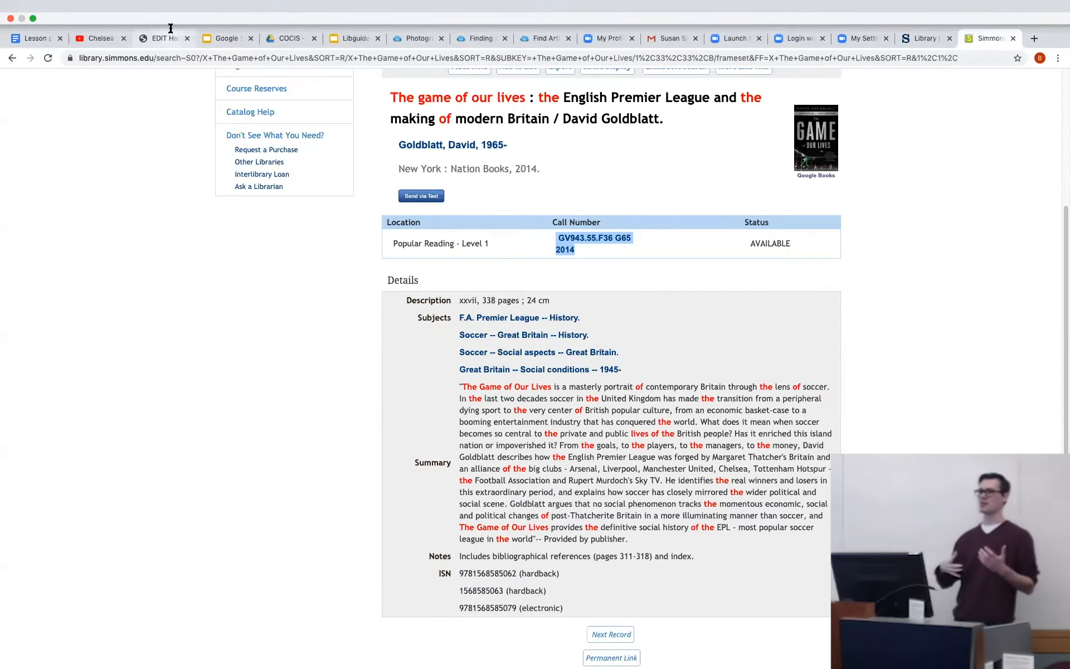
left_click(174, 15)
key("super+v")
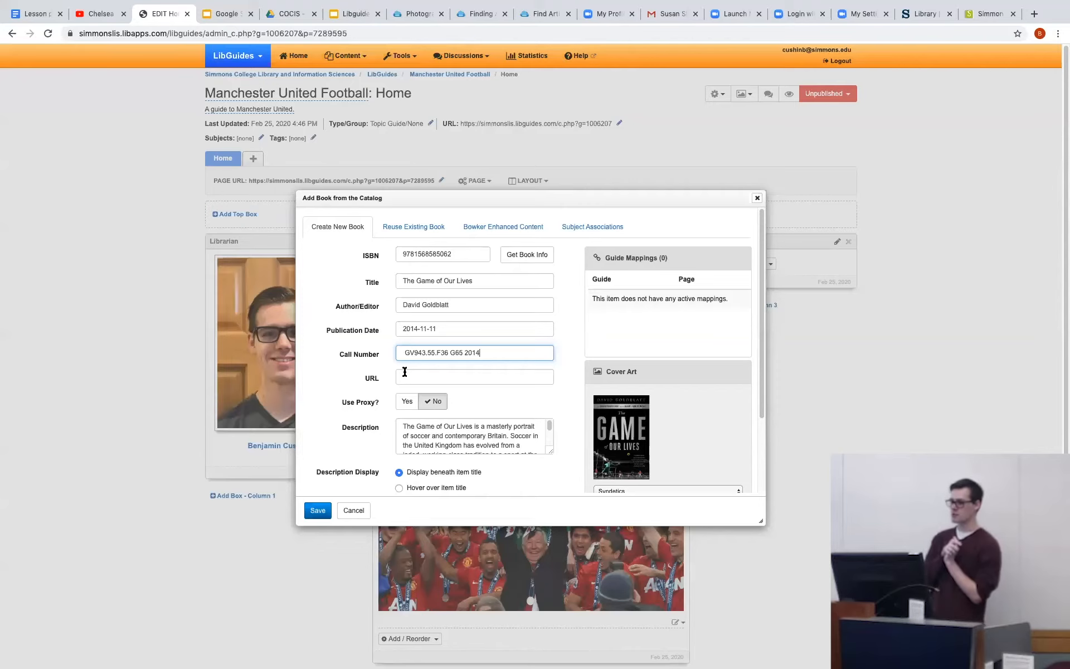
scroll(461, 382, "down", 3)
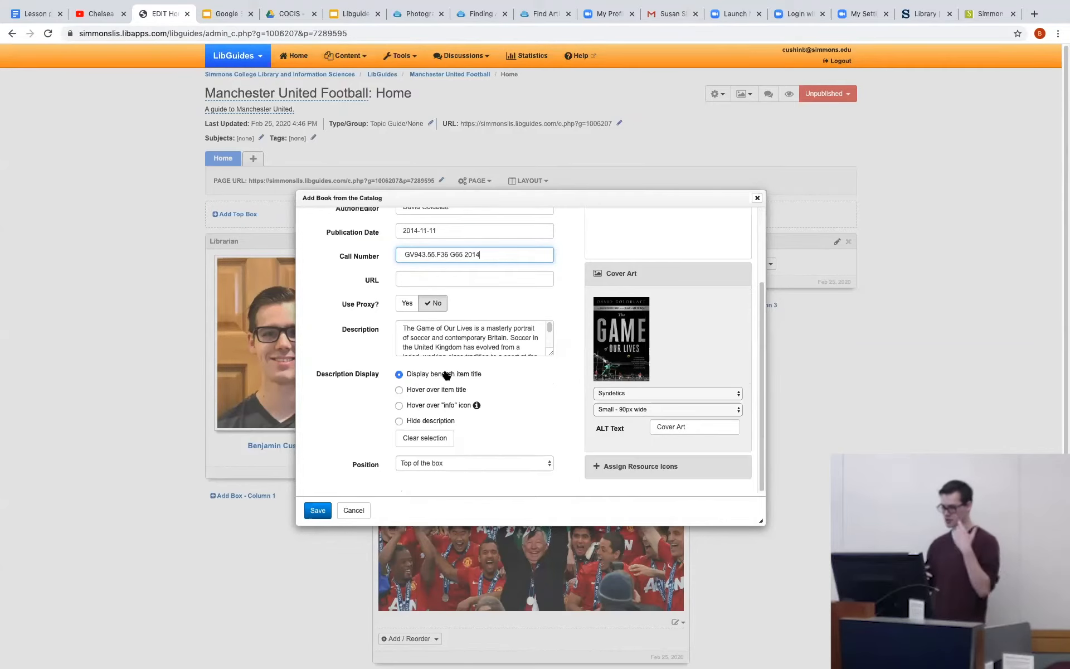
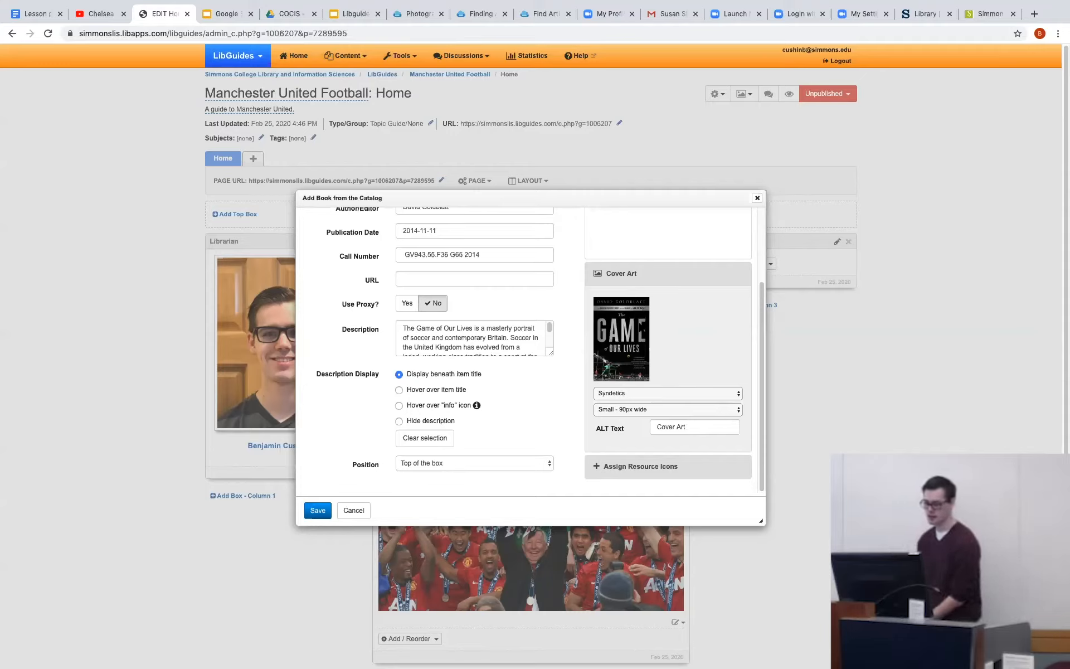
Set the new book item's cover art source to Other and activate the cover art URL field.
left_click(659, 412)
left_click(672, 387)
left_click(673, 390)
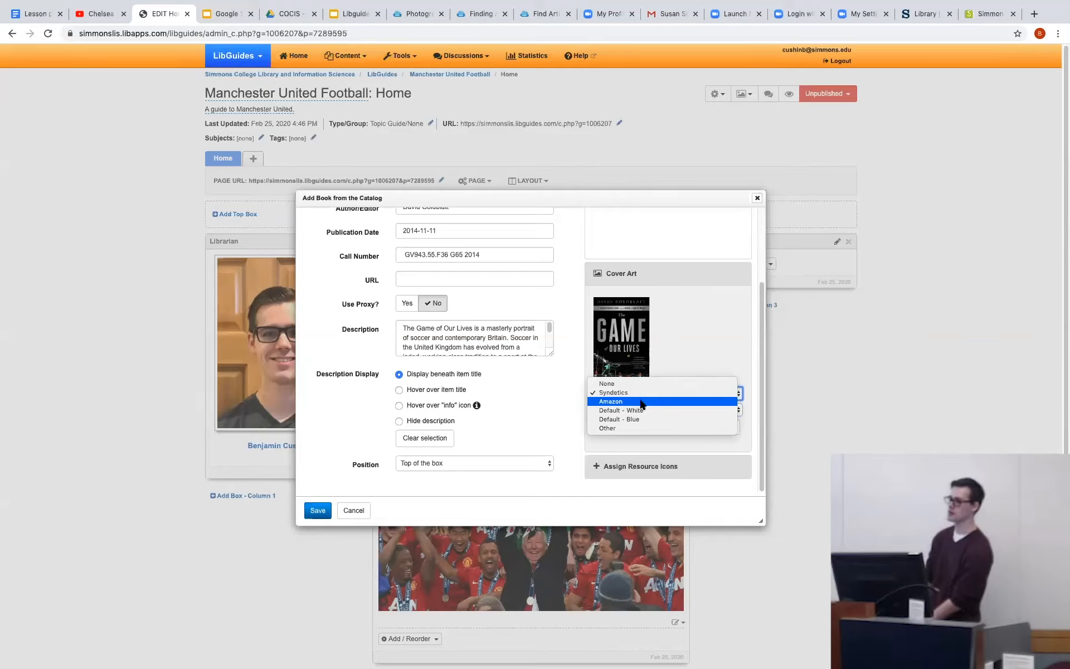
left_click(627, 428)
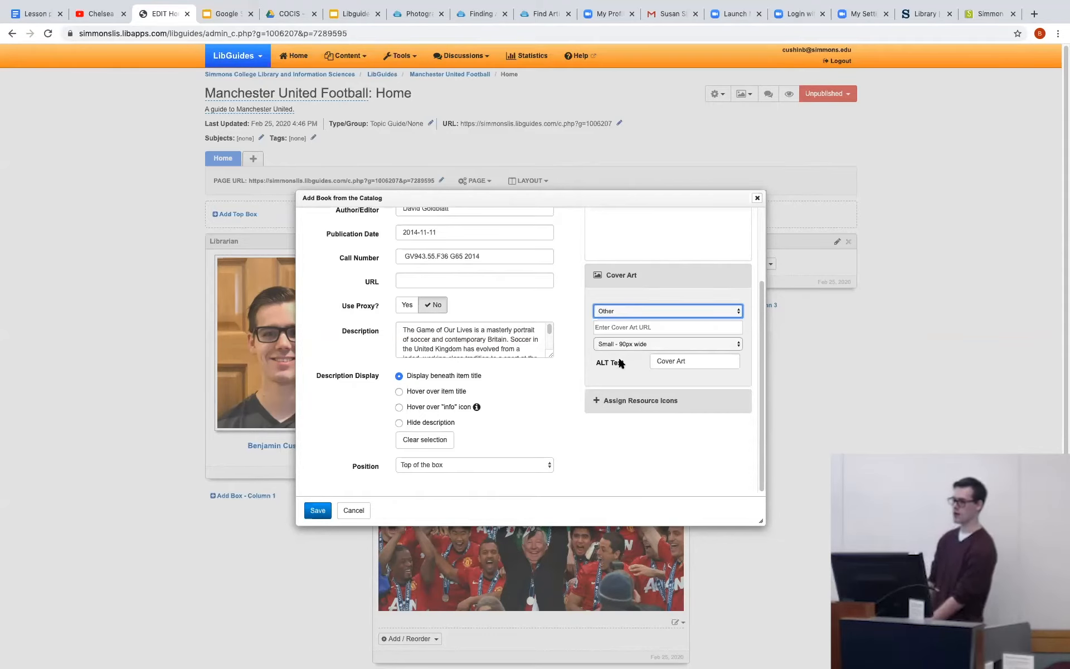
left_click(653, 331)
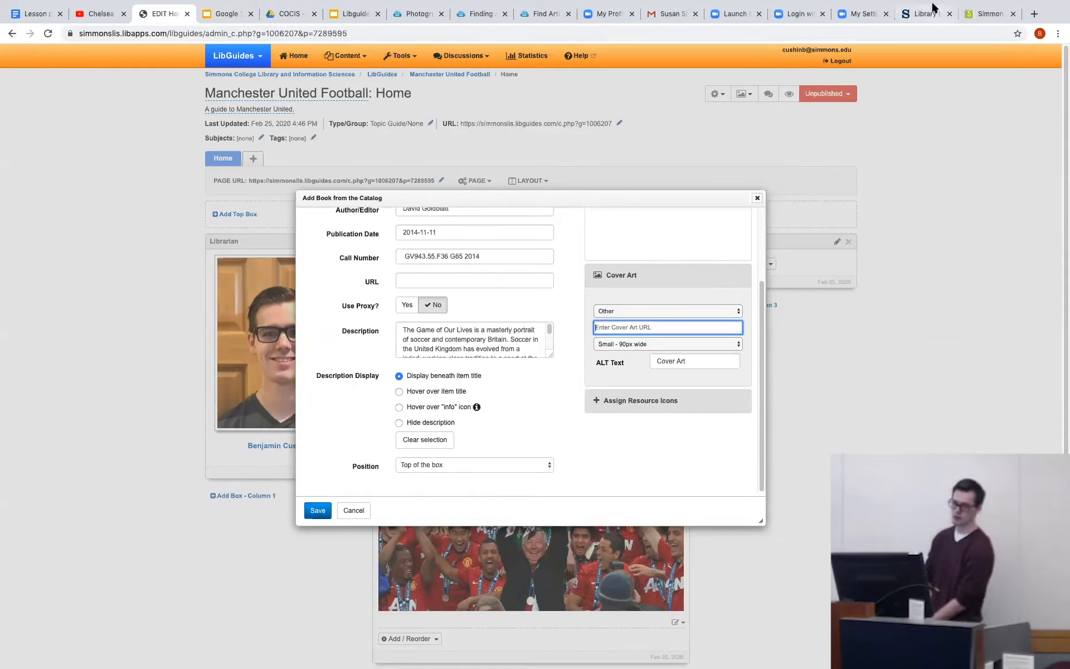
Try using the link address of the first other edition on the record's Google Books page as the cover art URL.
left_click(990, 14)
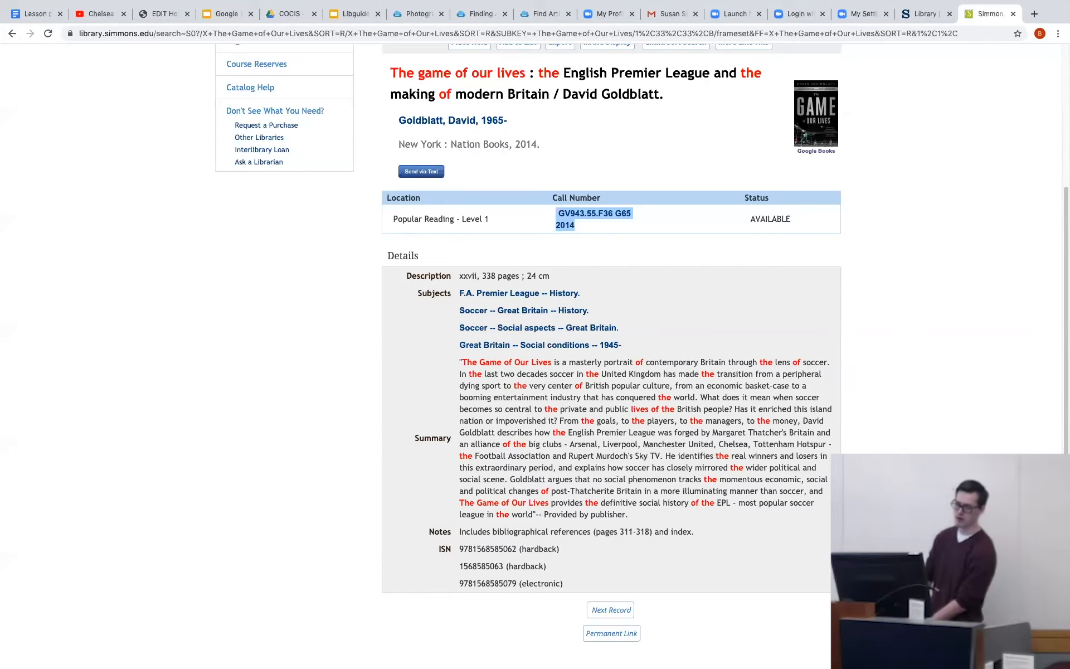
left_click(803, 114)
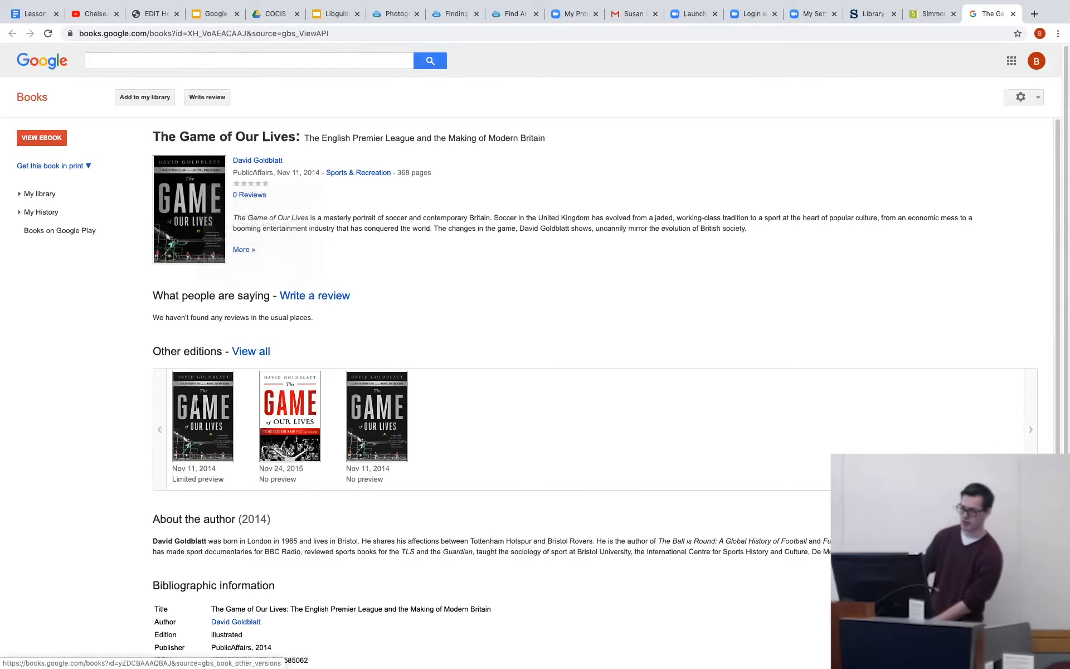
right_click(199, 398)
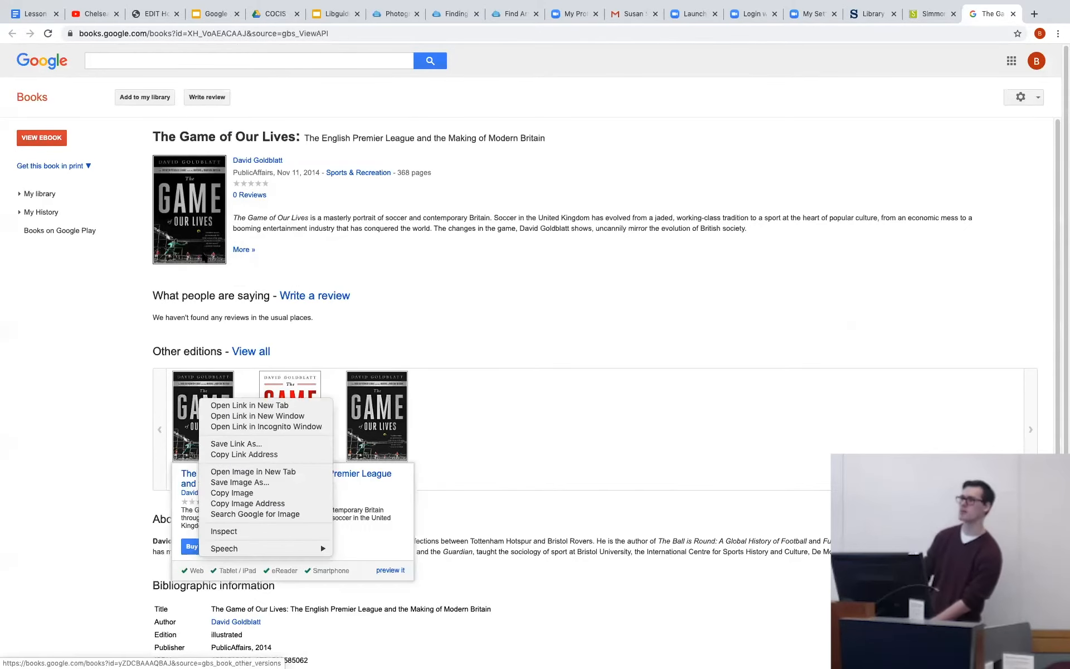
left_click(231, 456)
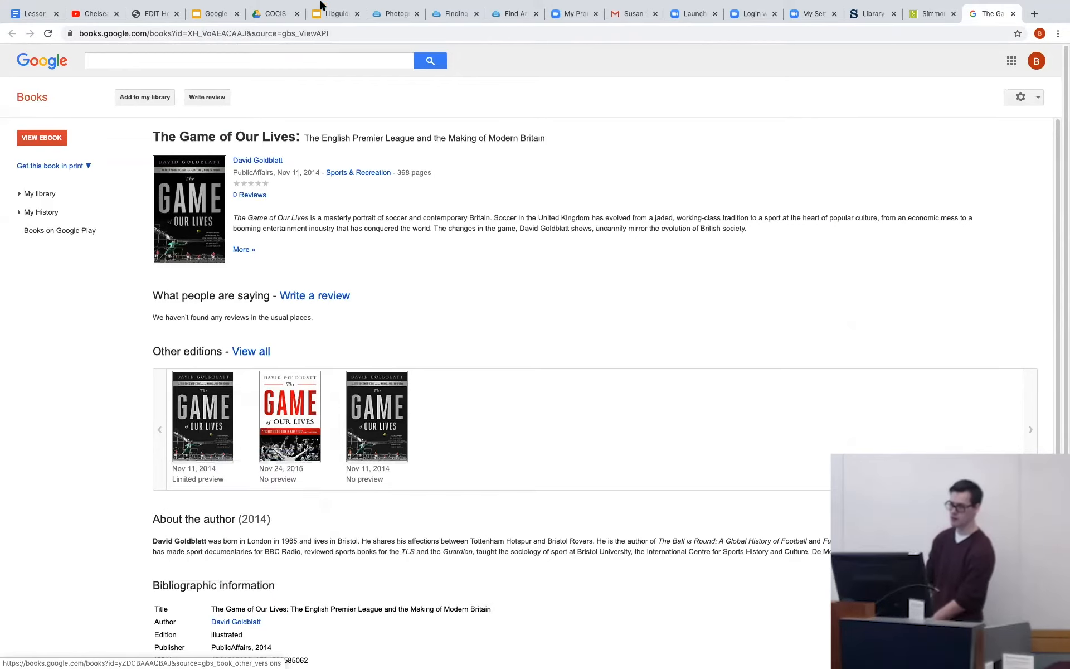
left_click(157, 12)
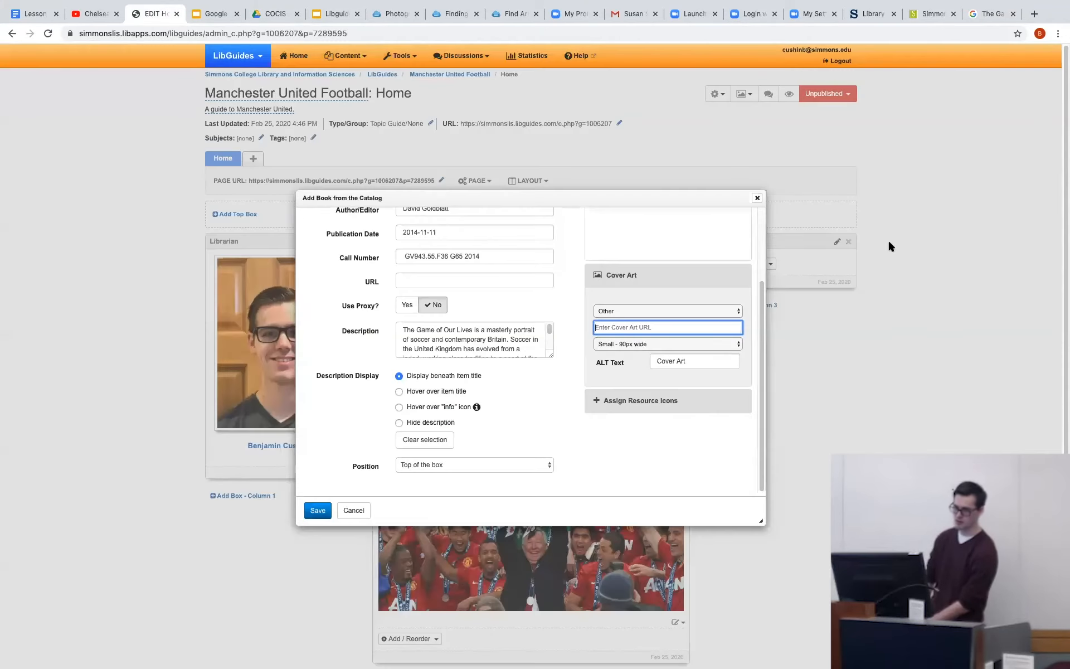
type("https://books.google.com/books?id=yZDCBAAAQBAJ&source=gbs_book_other_versions")
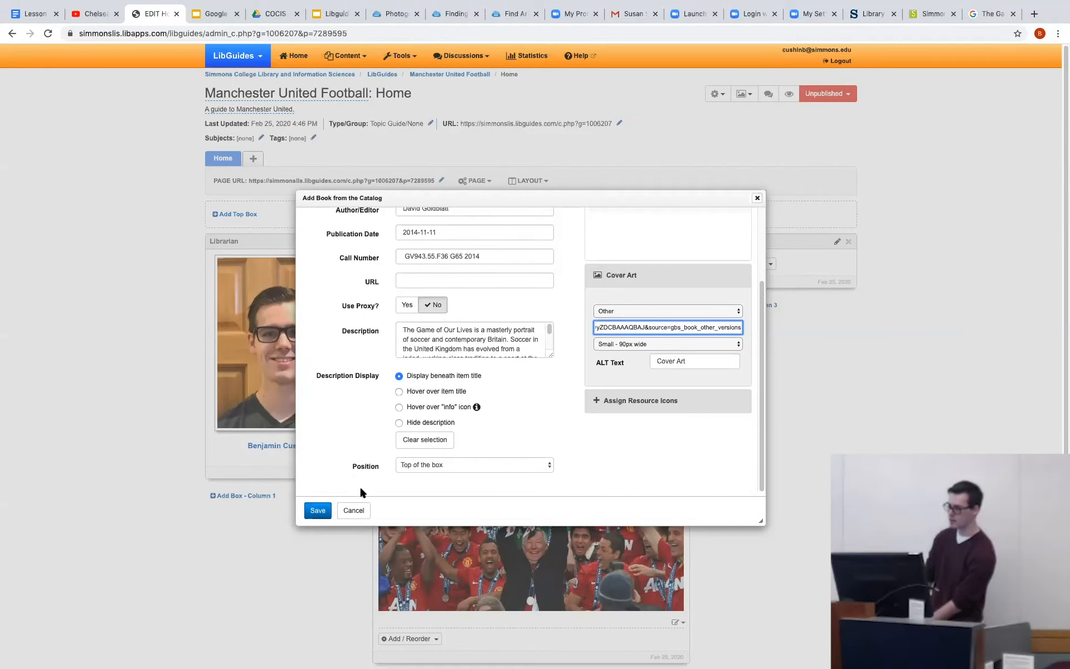
Save the catalog book item and look over its entry in the Books box.
left_click(318, 510)
scroll(626, 399, "down", 1)
scroll(625, 399, "up", 1)
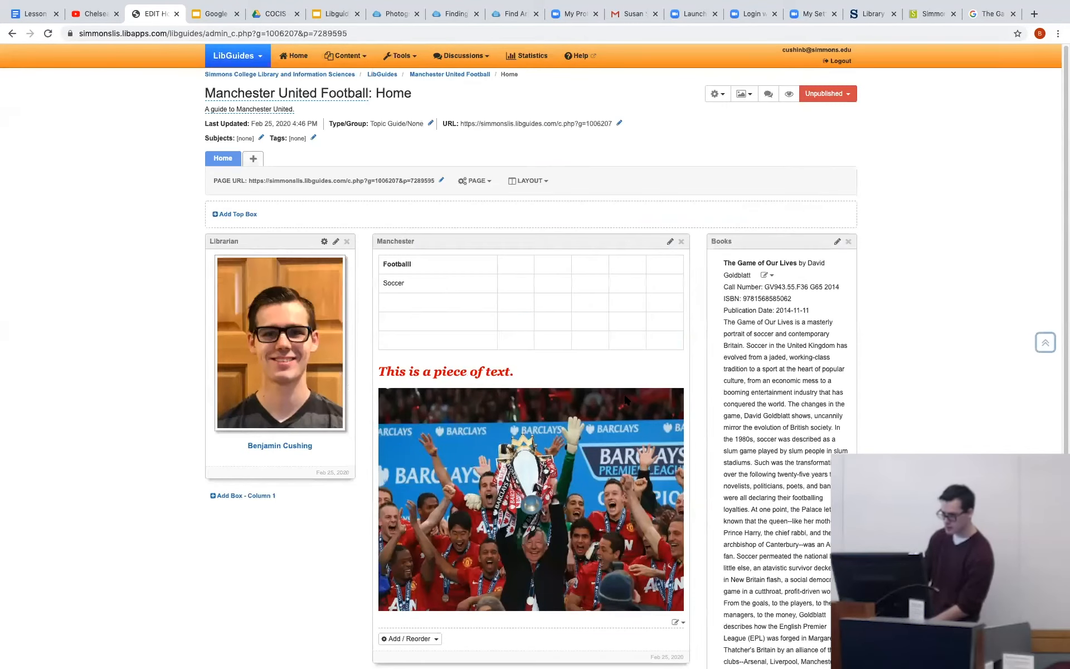
Reopen "The Game of Our Lives" item for editing and clear its cover art URL.
left_click(767, 275)
left_click(780, 306)
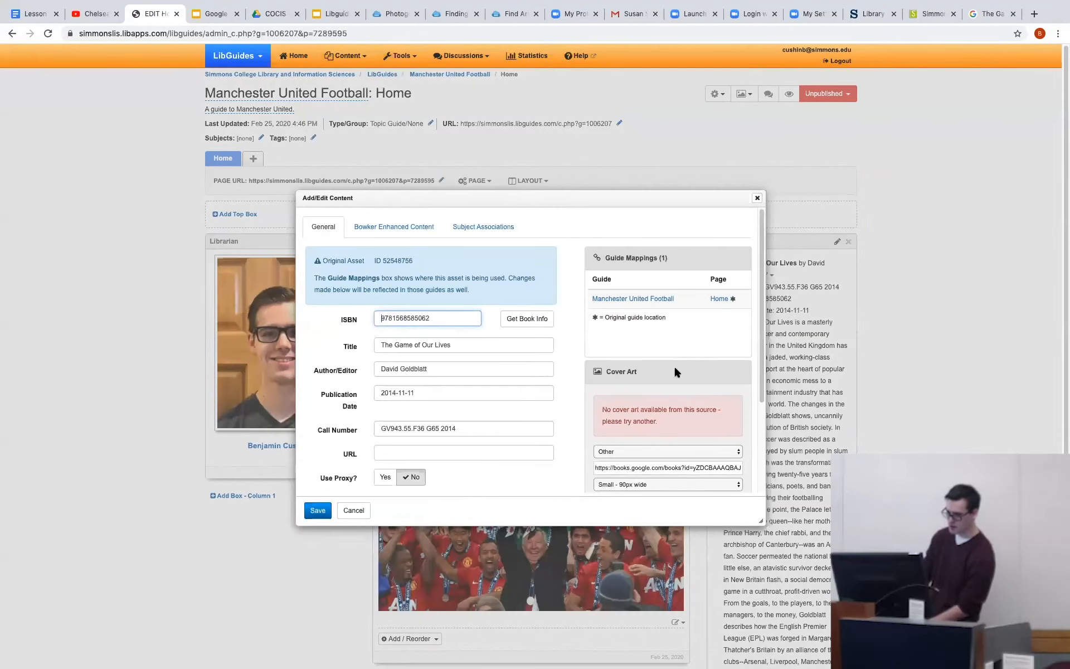
left_click(646, 467)
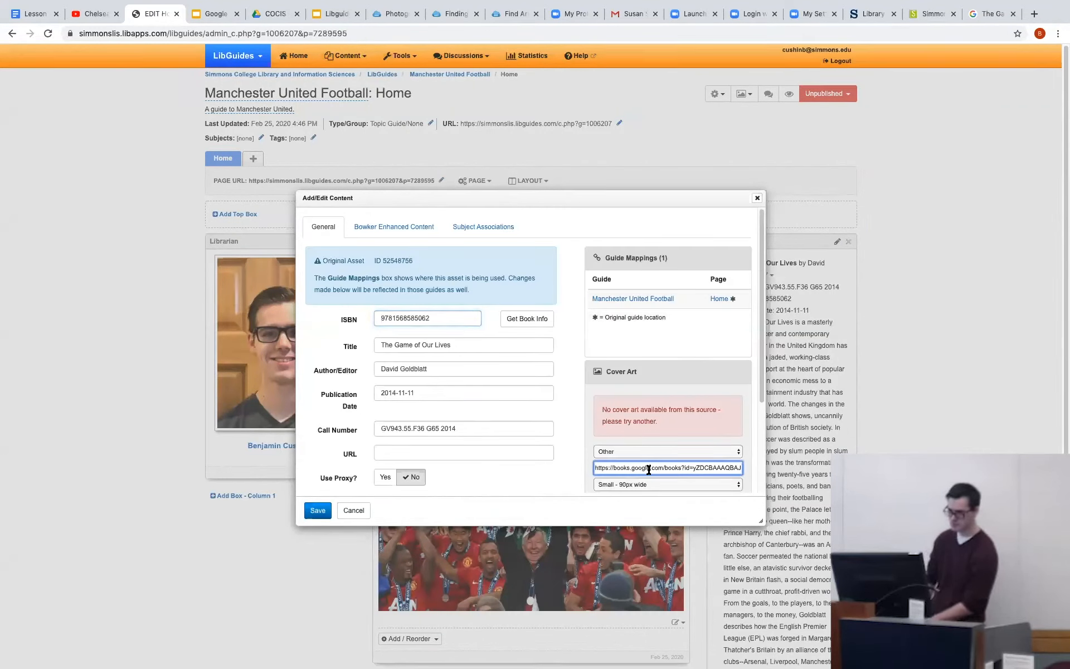
left_click_drag(658, 467, 739, 467)
key("ctrl+a")
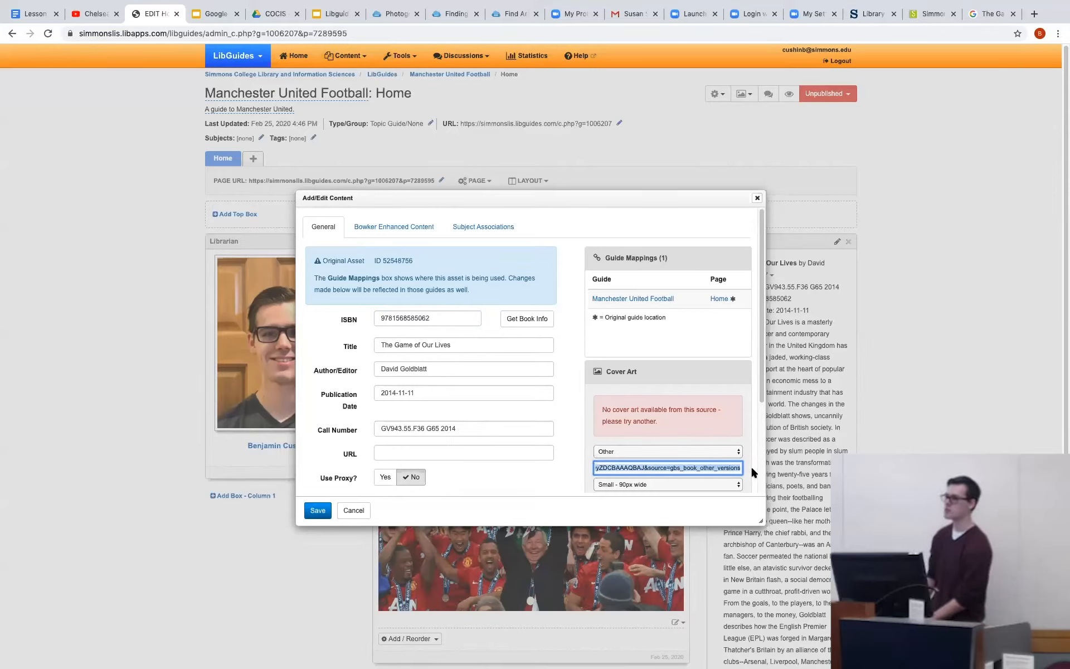
key("BackSpace")
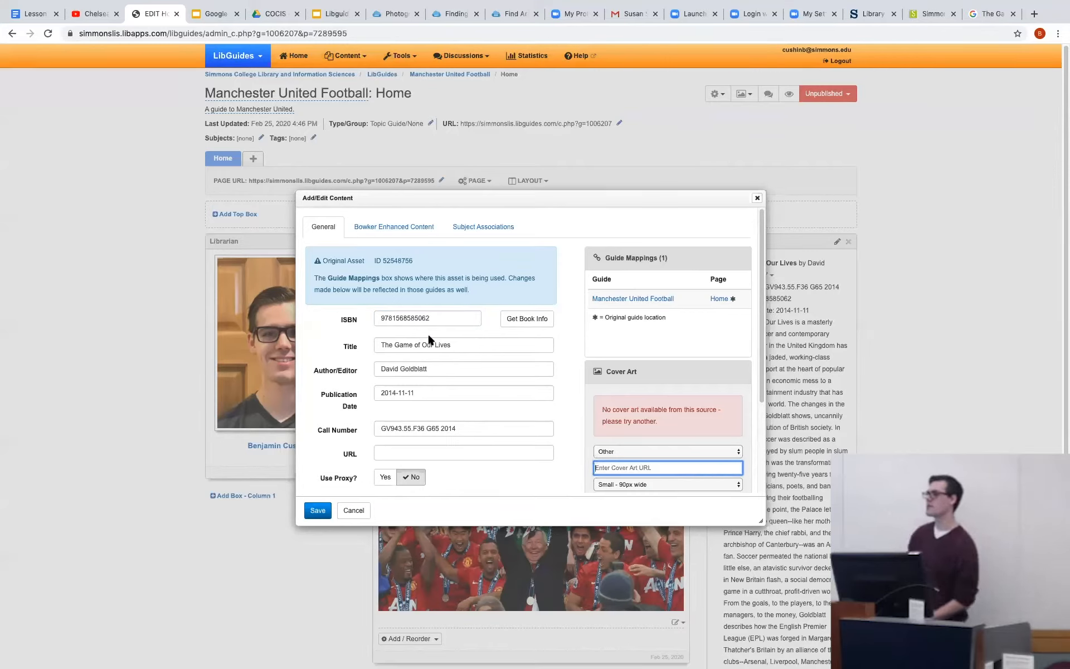
Copy the book's title from the item and search Google for "The Game of Our Lives".
left_click_drag(451, 344, 371, 347)
key("super+c")
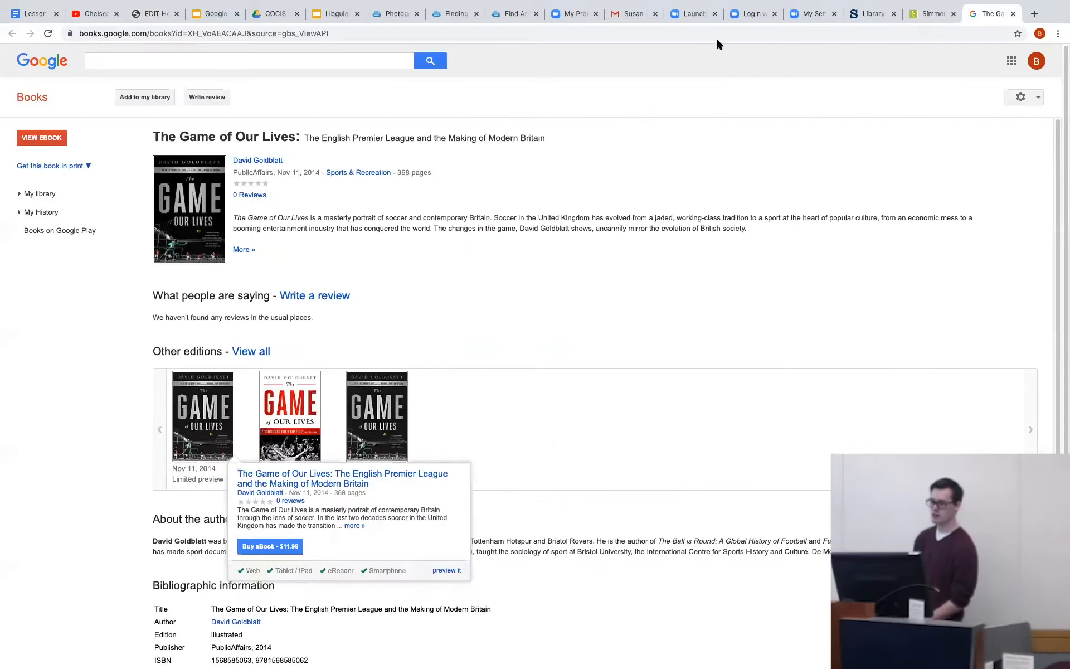
left_click(722, 35)
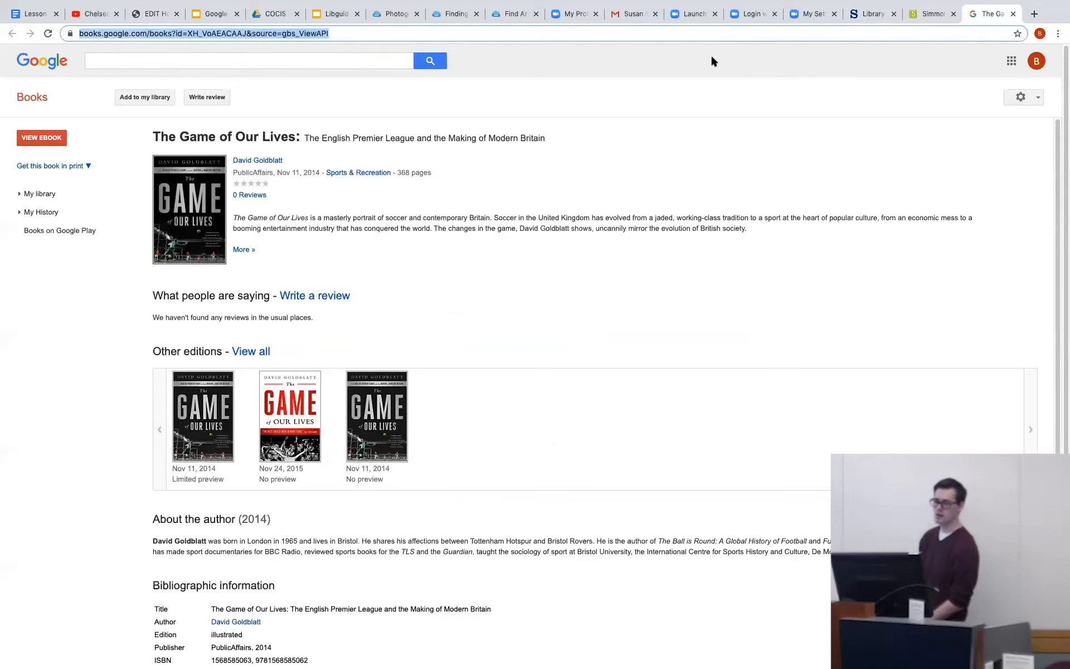
key("super+v")
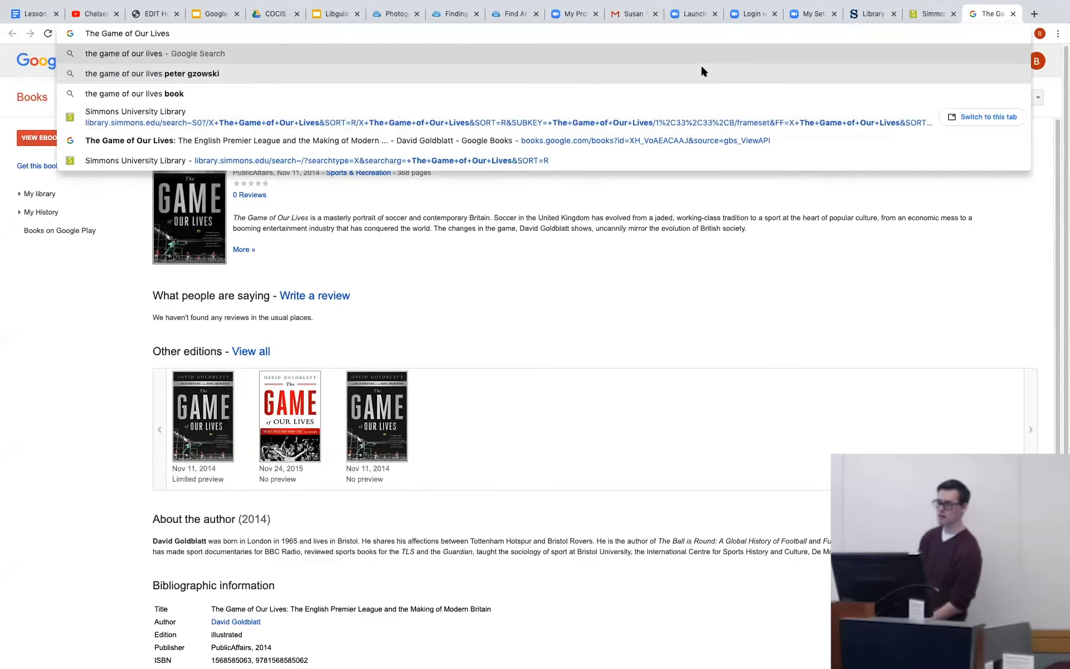
key("Return")
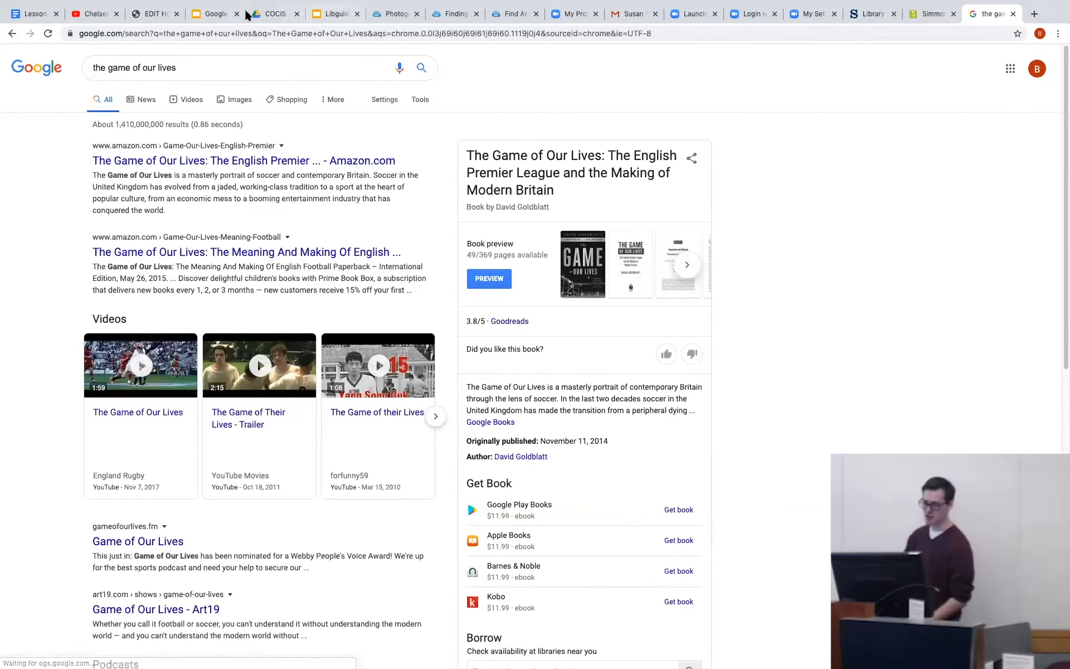
Return to the book item's edit dialog, keep Other as the cover art source and activate the empty cover art URL field.
left_click(163, 11)
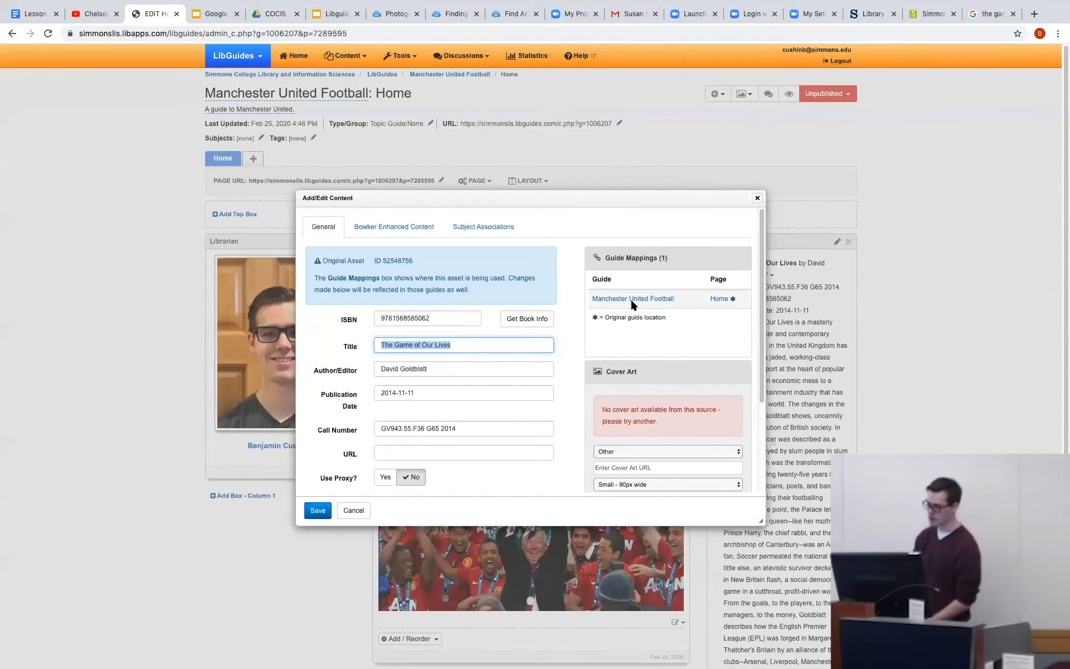
scroll(629, 299, "down", 3)
left_click(633, 322)
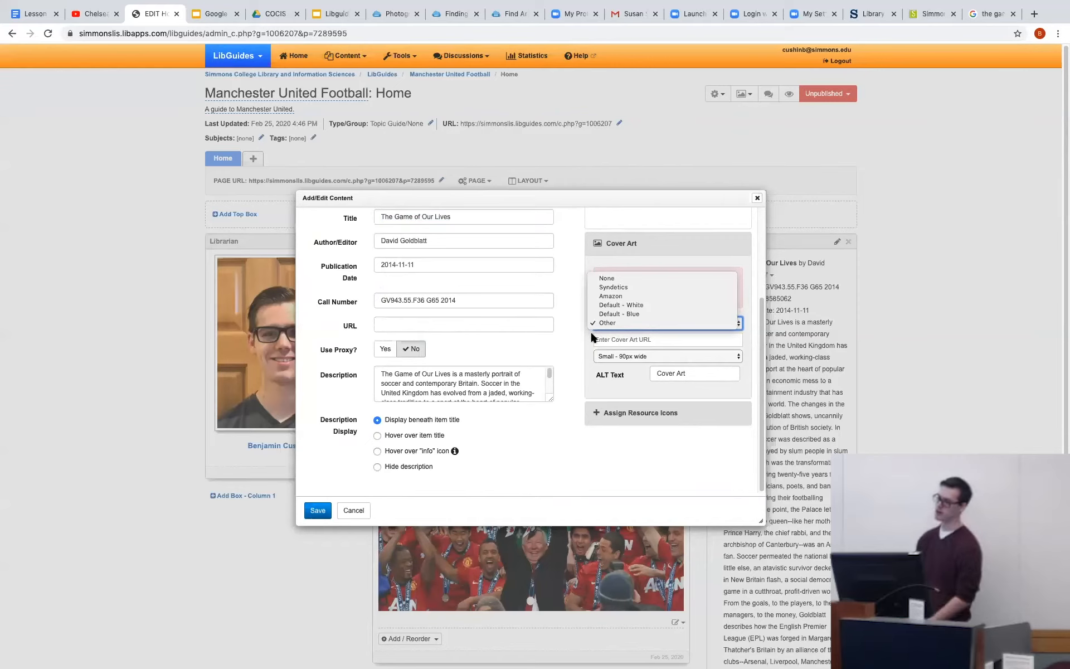
left_click(631, 340)
left_click(631, 338)
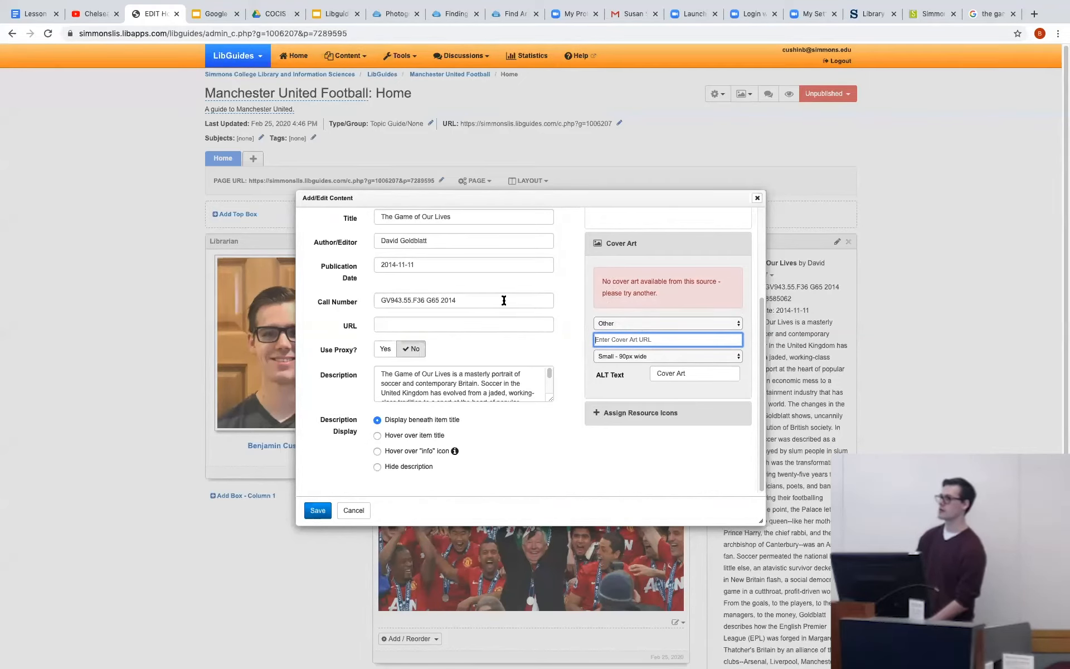
Find the black Amazon.com cover of "The Game of Our Lives" in the Google image results and copy its image address.
left_click(980, 11)
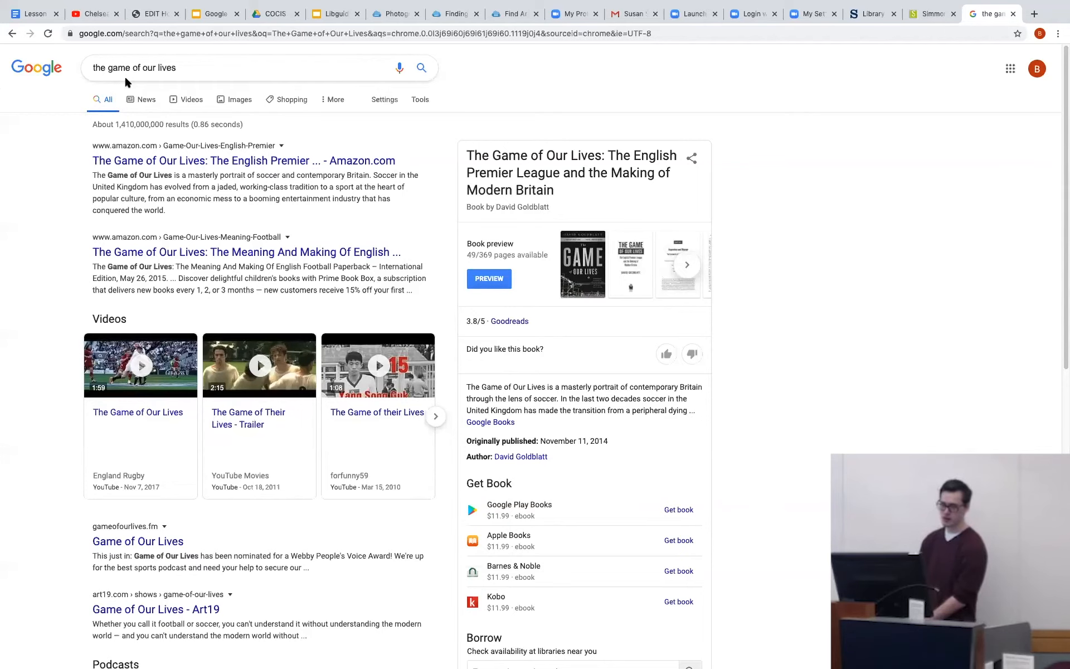
left_click(238, 100)
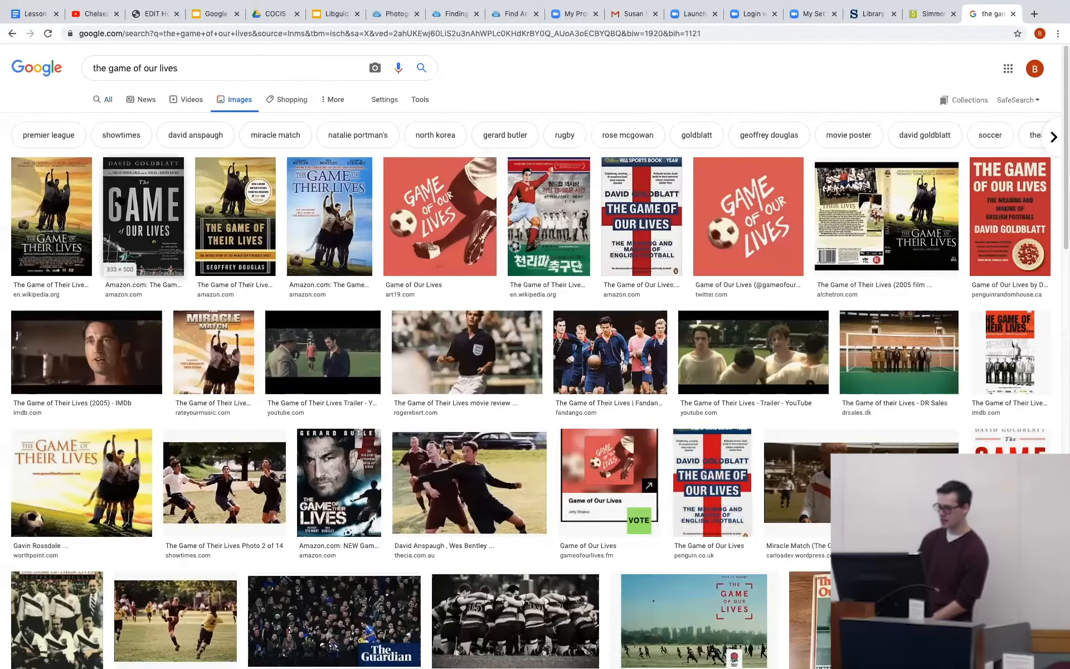
left_click(146, 198)
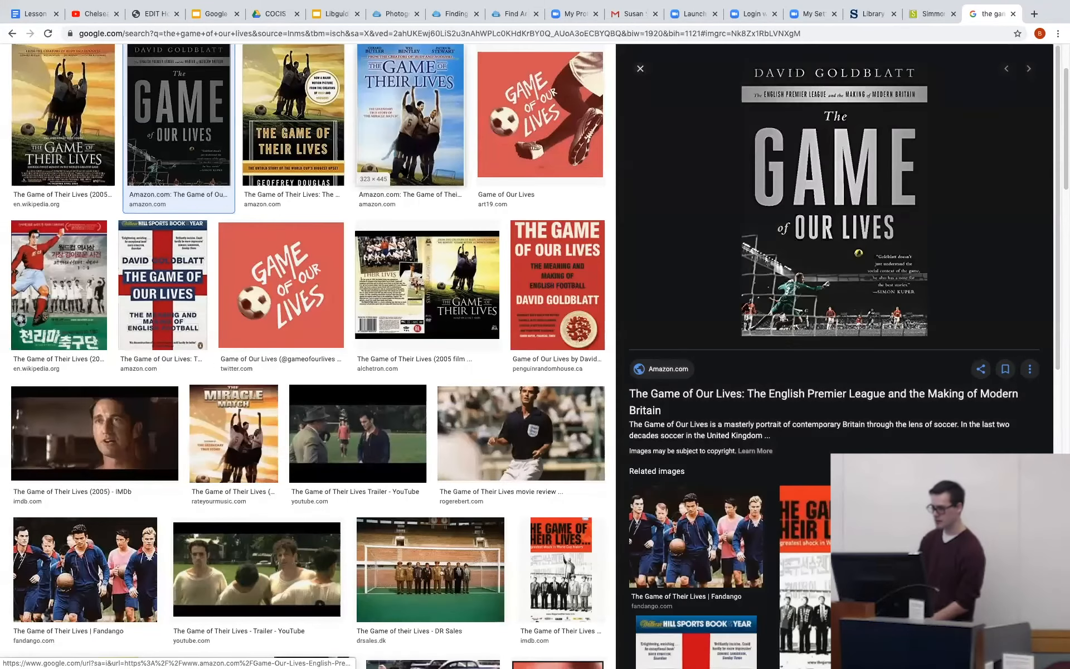
right_click(775, 150)
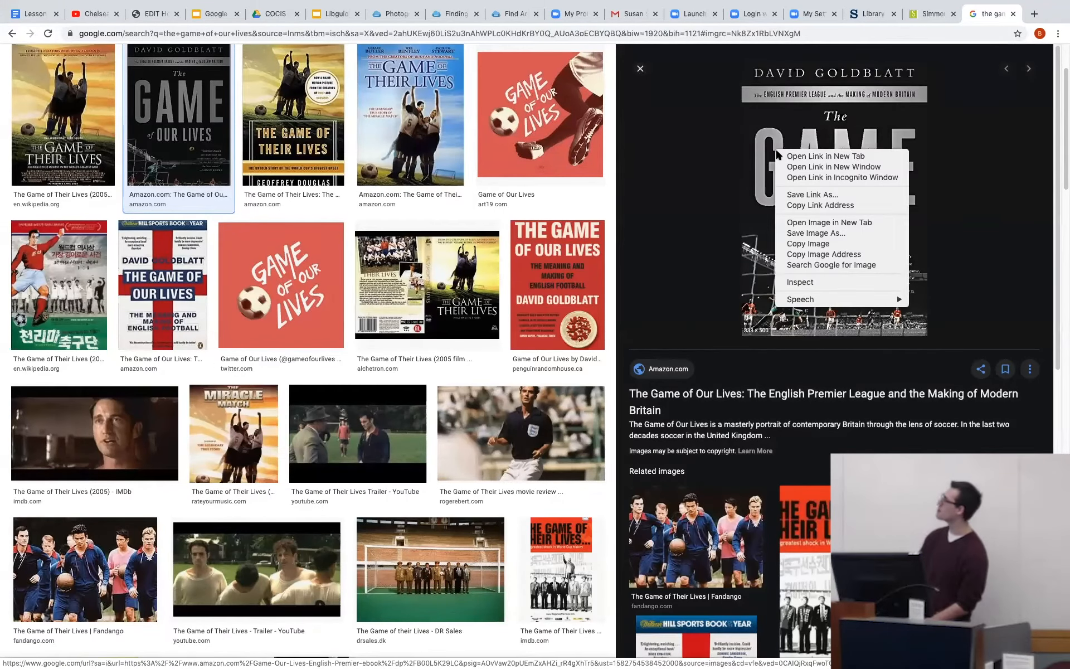
left_click(797, 254)
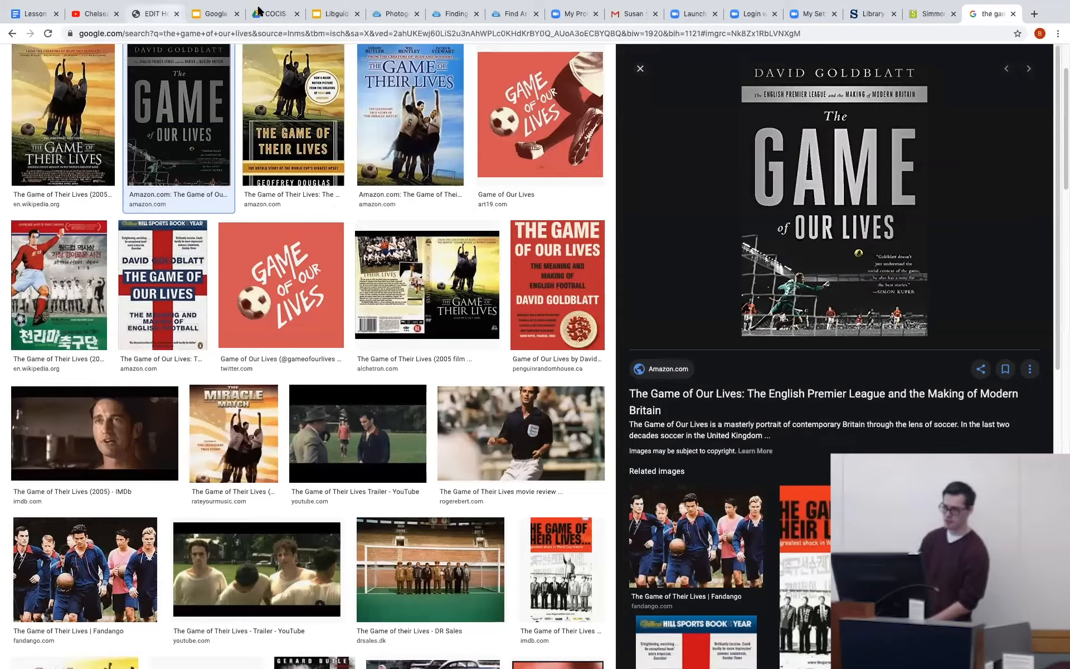
Paste the copied Amazon image address as the item's cover art URL, save the book and check its entry in the Books box.
left_click(170, 8)
key("super+v")
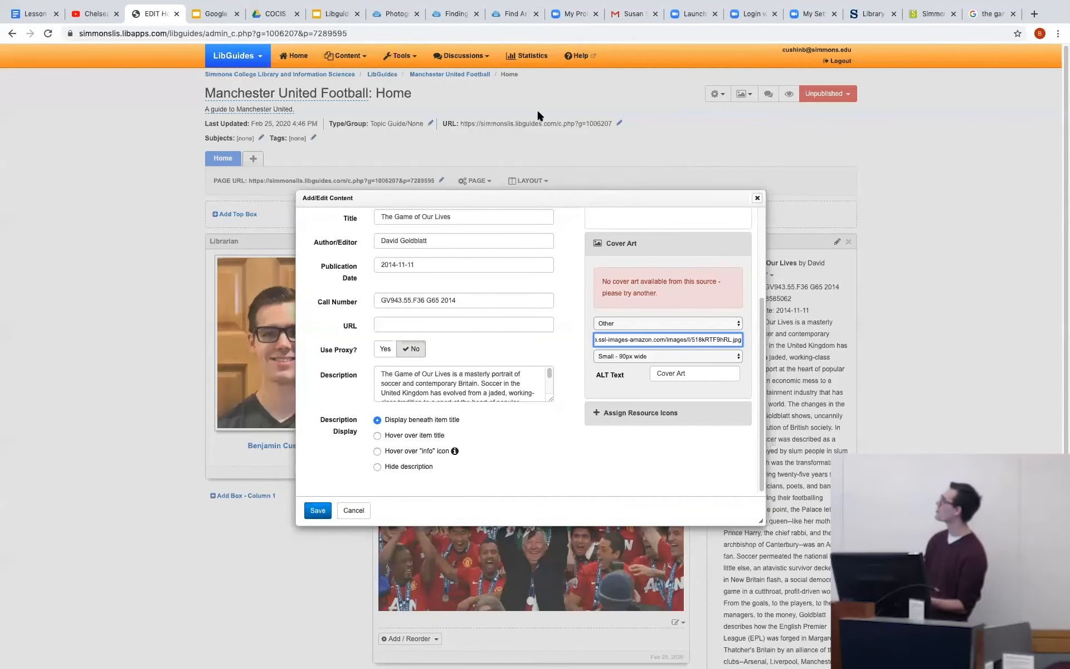
left_click(318, 510)
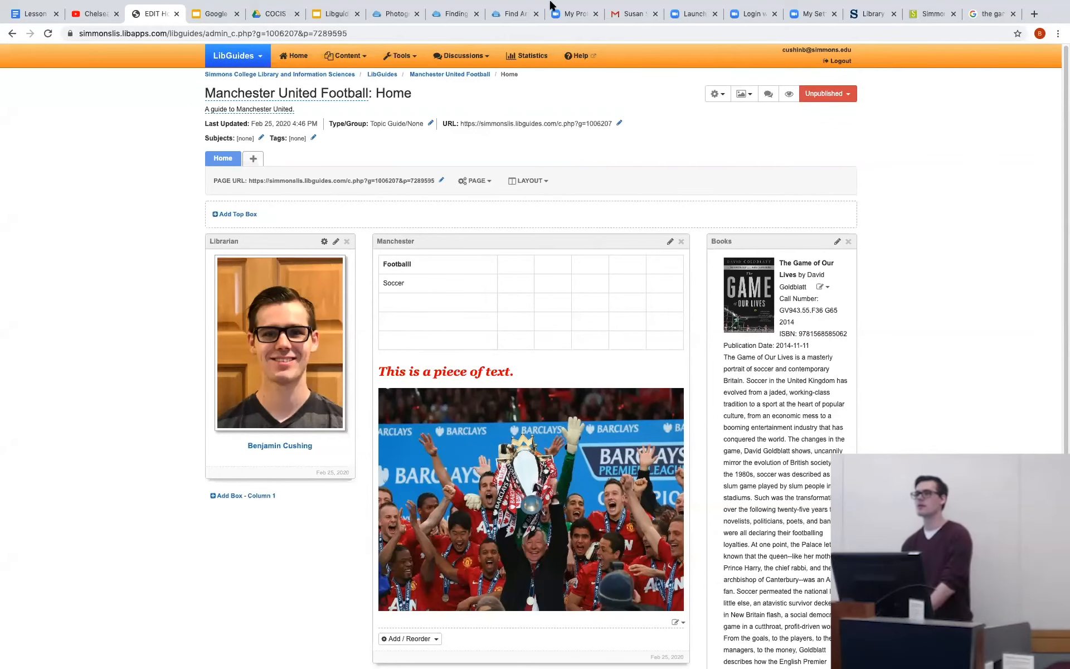
scroll(844, 372, "down", 5)
scroll(844, 368, "up", 5)
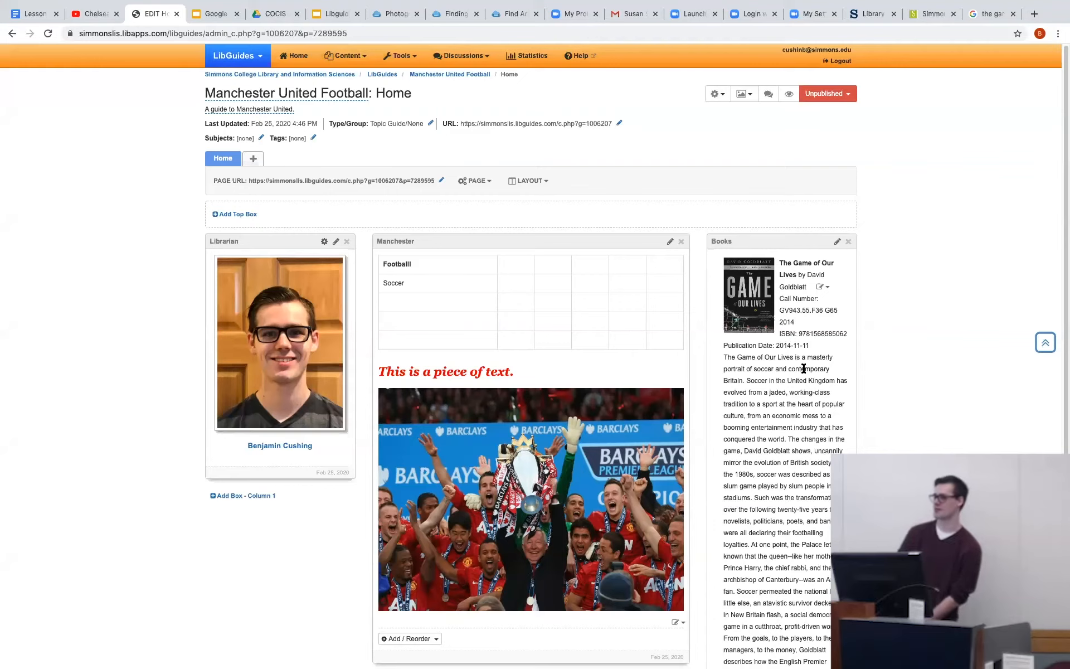
Review the book item's description and available actions, then inspect its edit settings and save it as is.
left_click(827, 287)
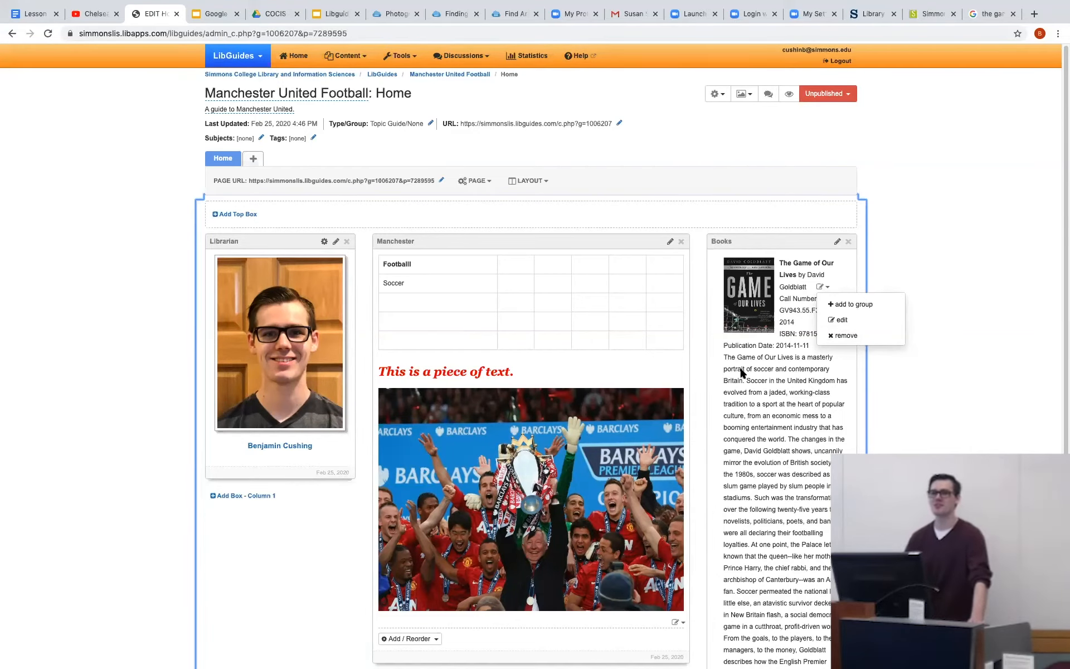
scroll(722, 370, "down", 5)
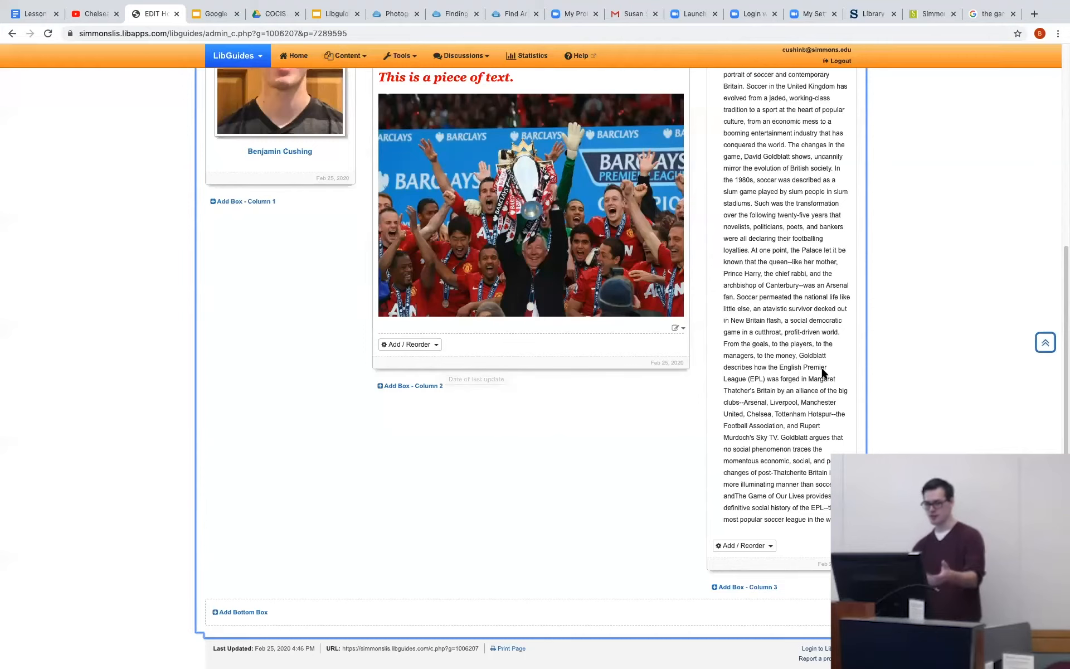
scroll(812, 353, "up", 5)
left_click(824, 286)
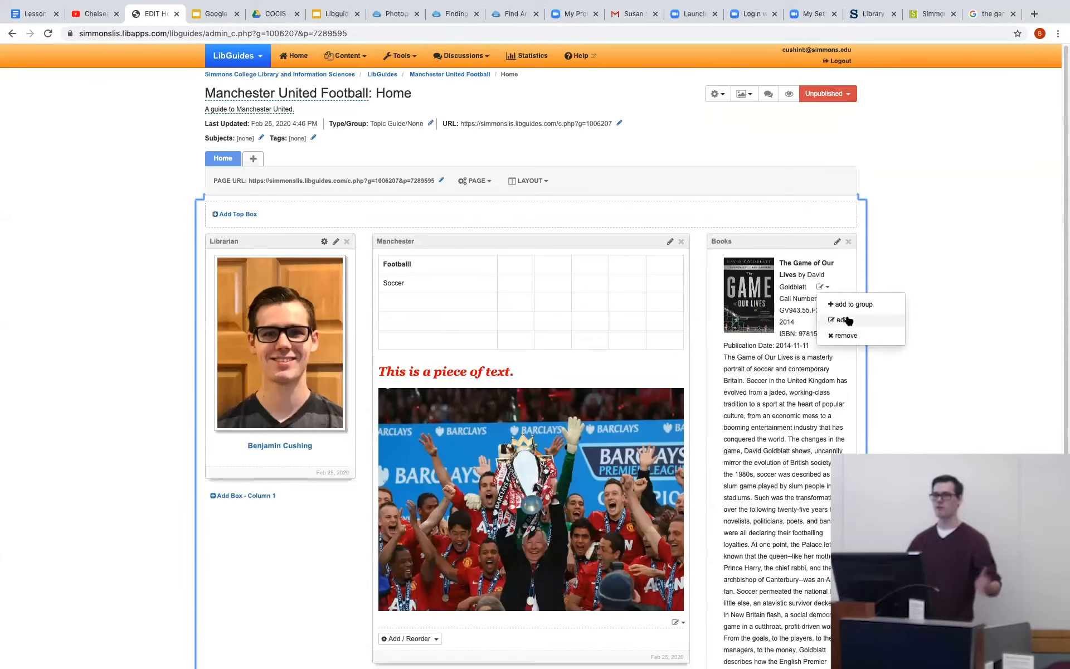
left_click(844, 319)
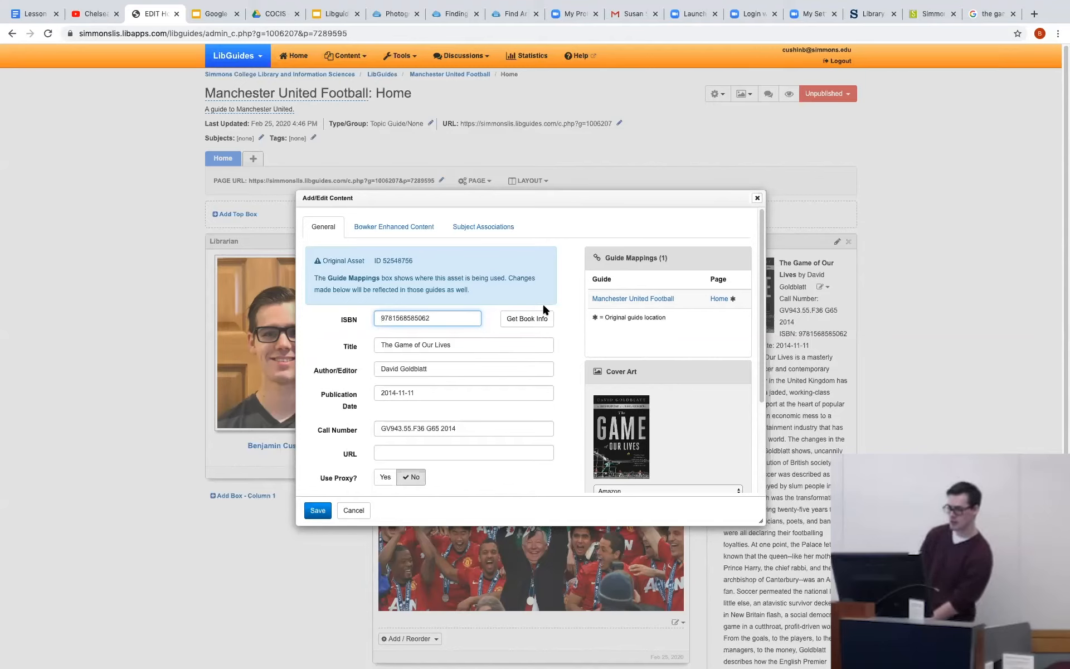
scroll(613, 278, "down", 3)
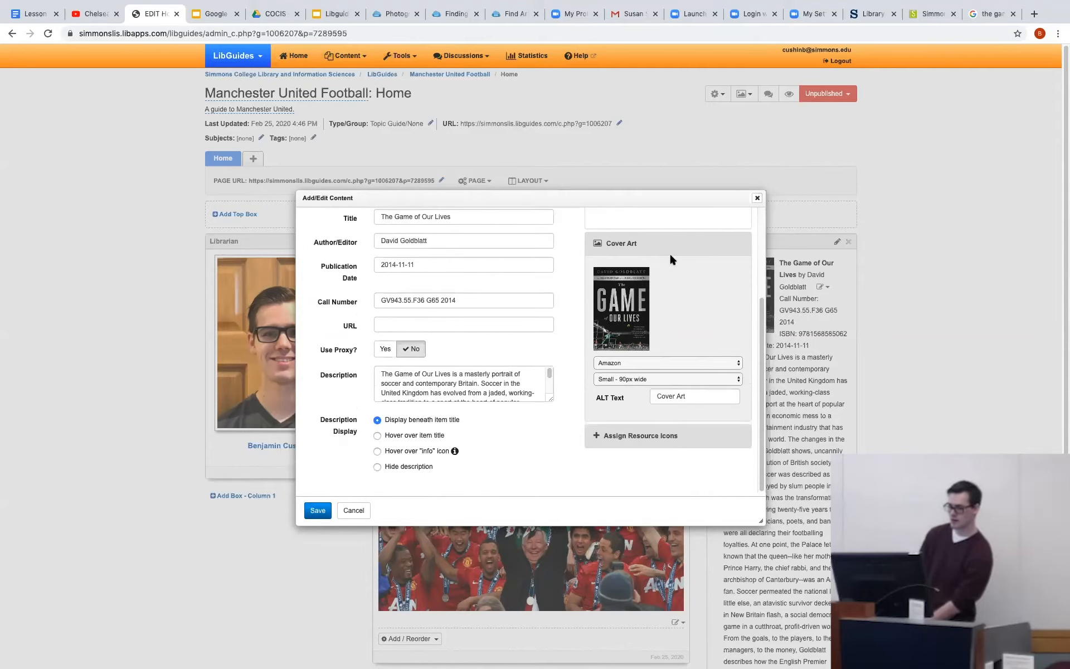
left_click(317, 509)
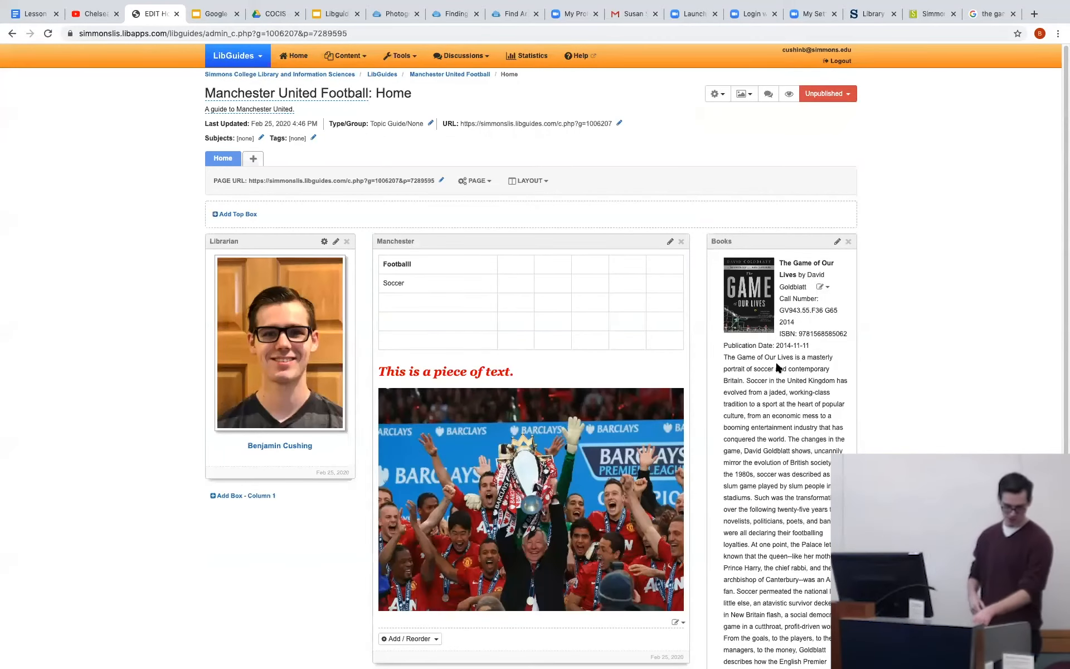
scroll(780, 382, "down", 5)
left_click(429, 385)
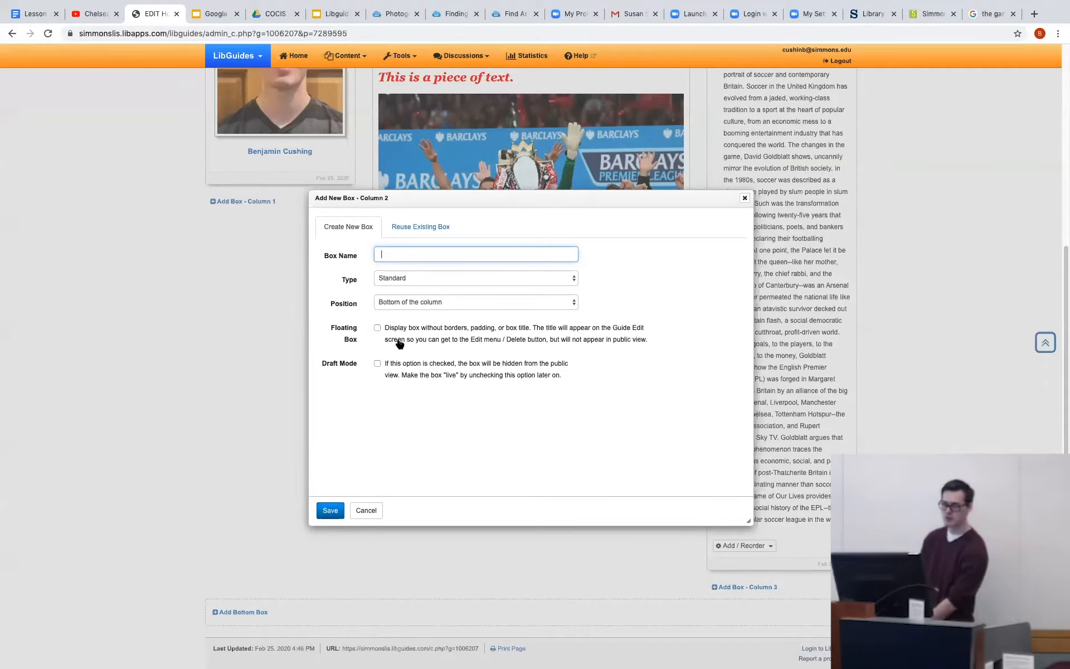
left_click(93, 14)
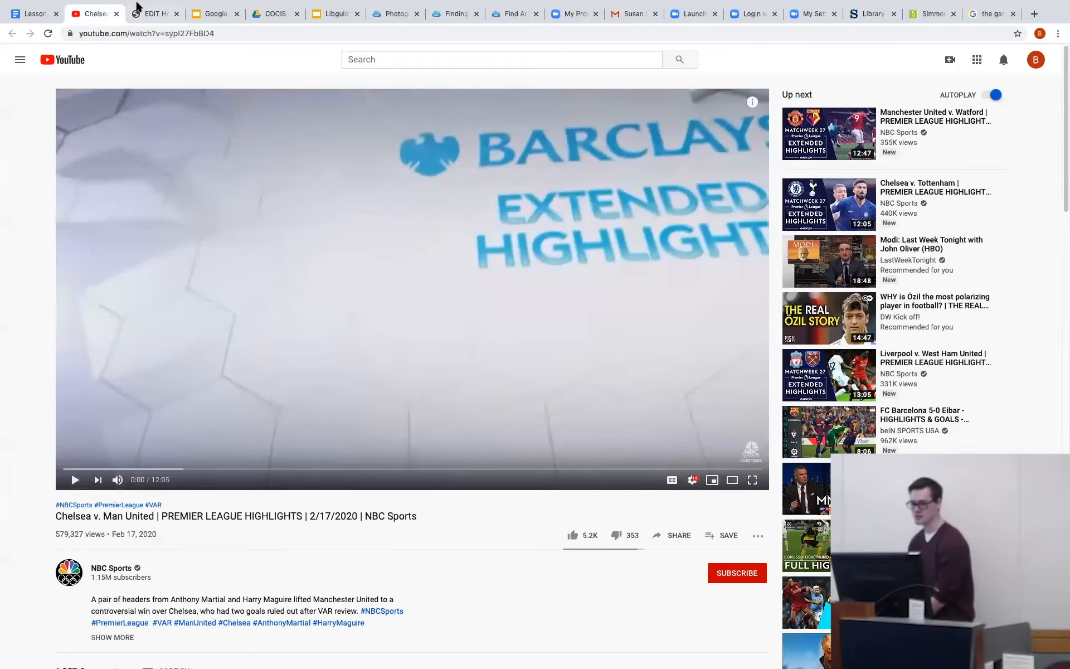
left_click(138, 13)
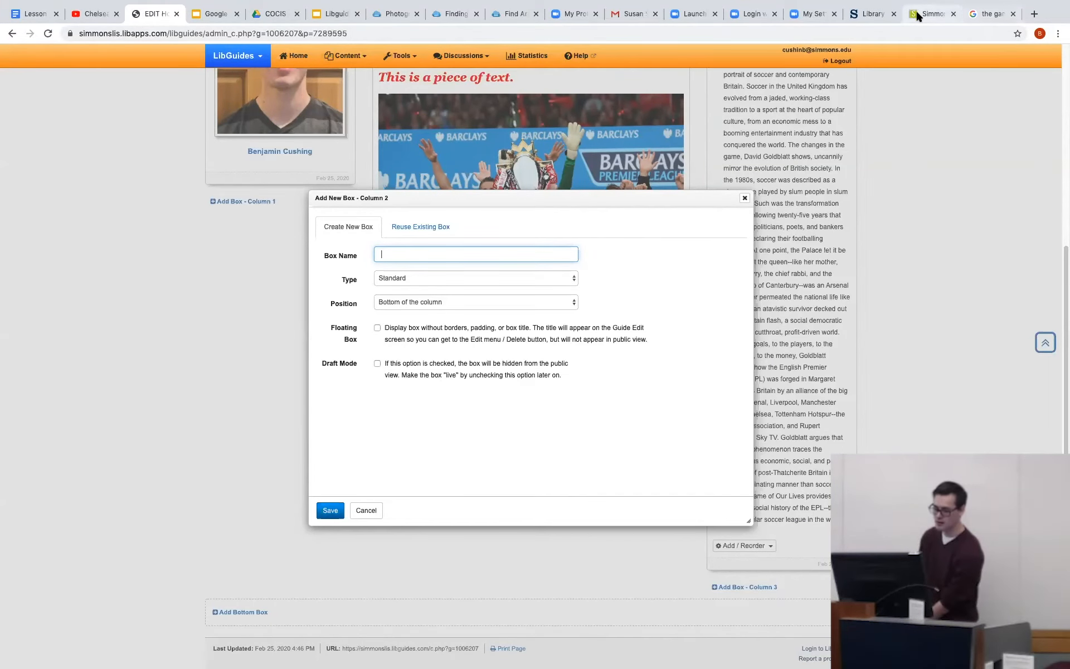
Switch to the Google results for "the game of our lives" and open the book's Amazon page on the English Premier League.
left_click(947, 14)
left_click(983, 14)
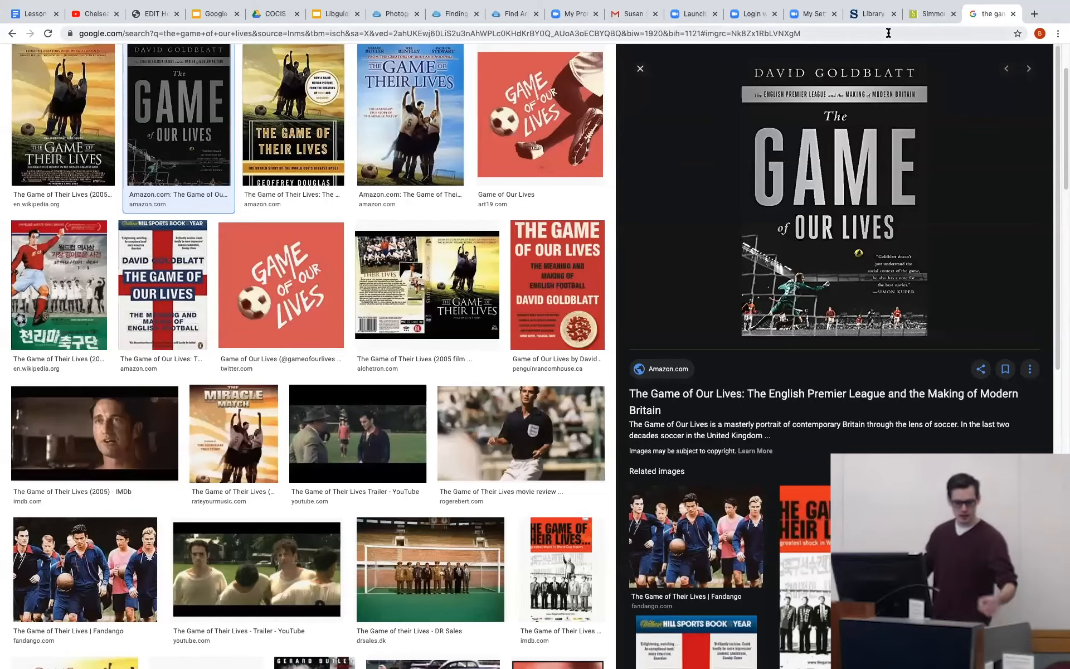
left_click(888, 33)
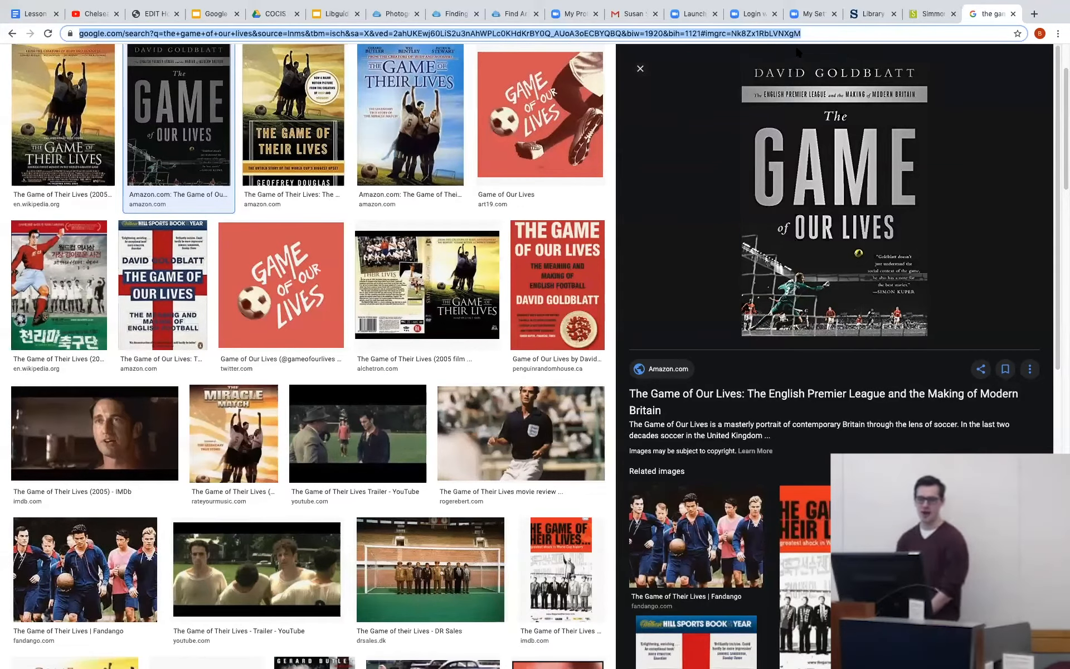
scroll(533, 234, "up", 1)
scroll(532, 234, "up", 3)
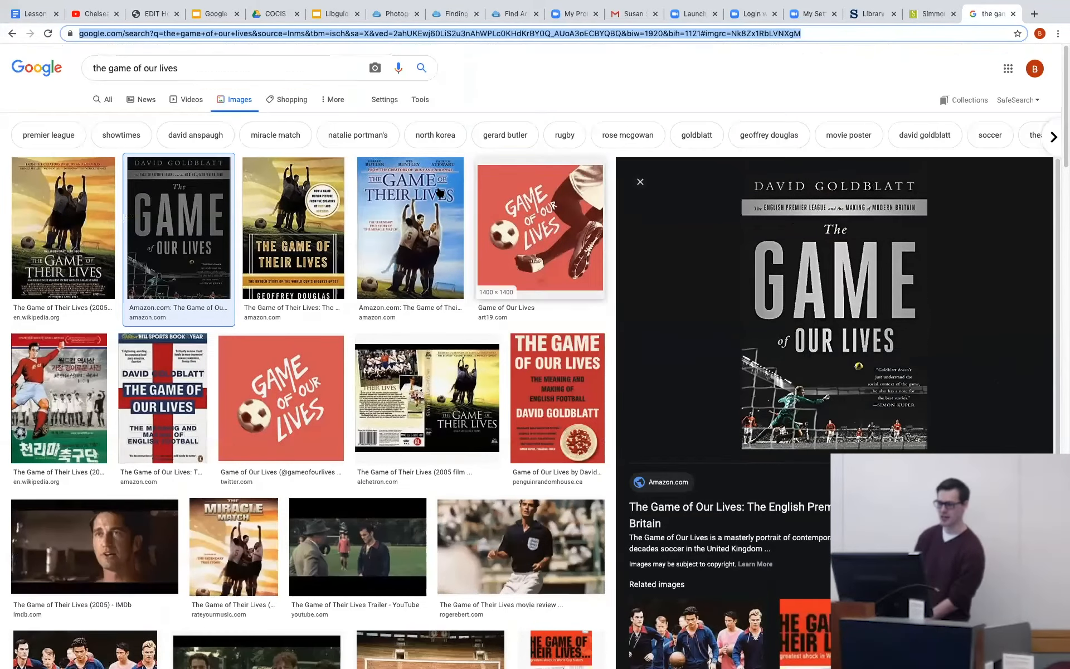
left_click(105, 102)
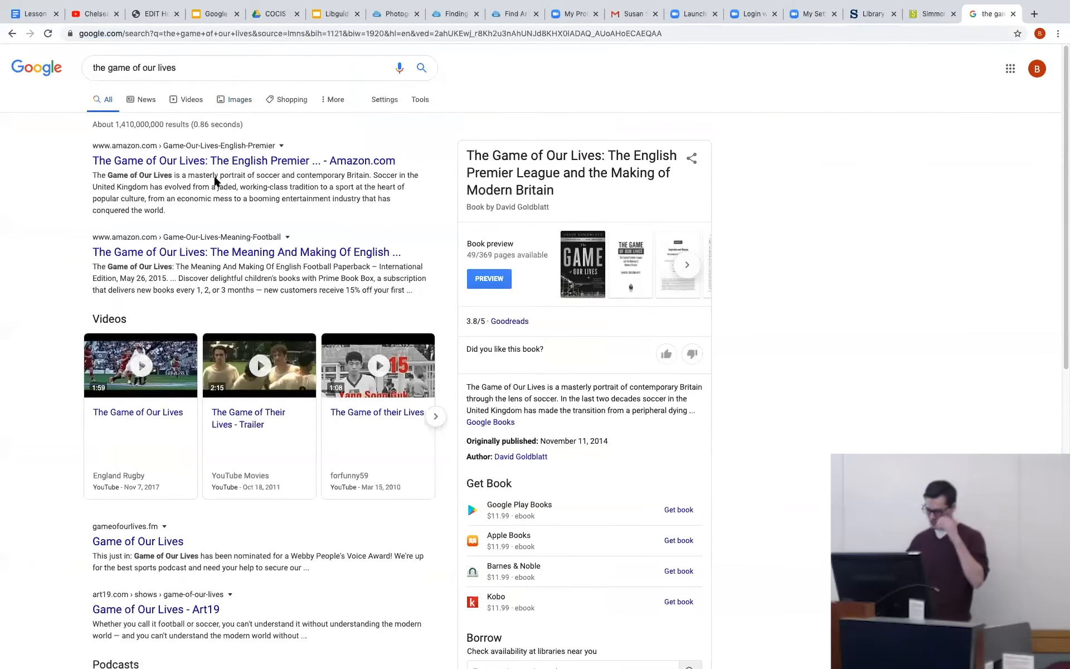
left_click(201, 162)
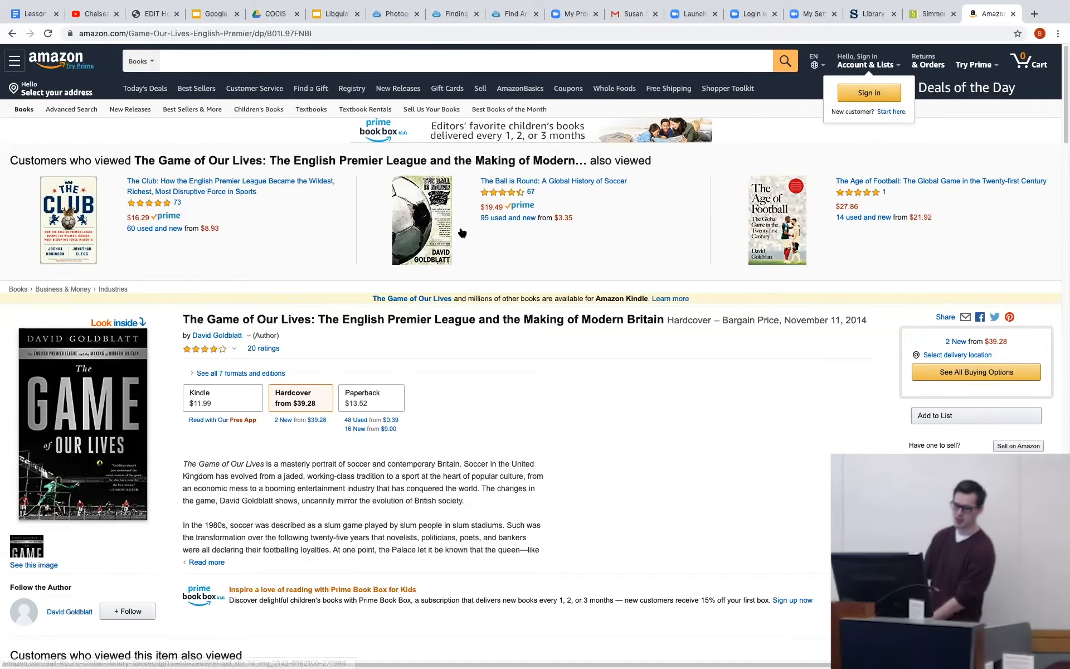
Find the ISBN-10 in the Amazon page's product details and copy it.
scroll(451, 351, "down", 20)
scroll(450, 351, "up", 12)
scroll(449, 351, "down", 14)
scroll(435, 350, "up", 10)
scroll(385, 353, "up", 3)
scroll(373, 359, "down", 2)
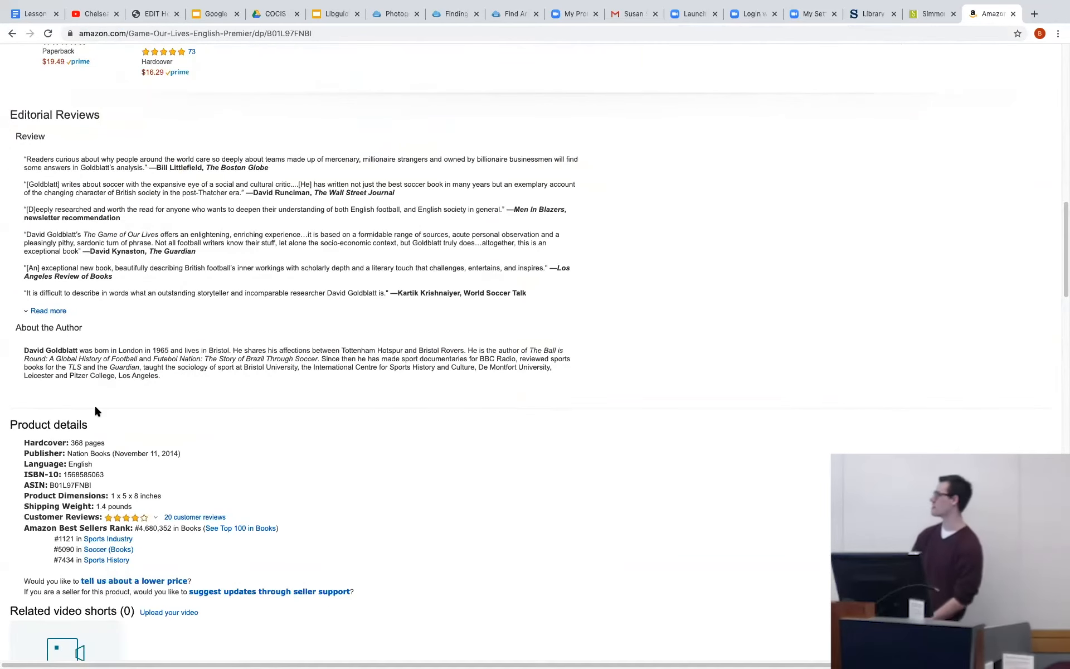
double_click(101, 473)
key("ctrl+c")
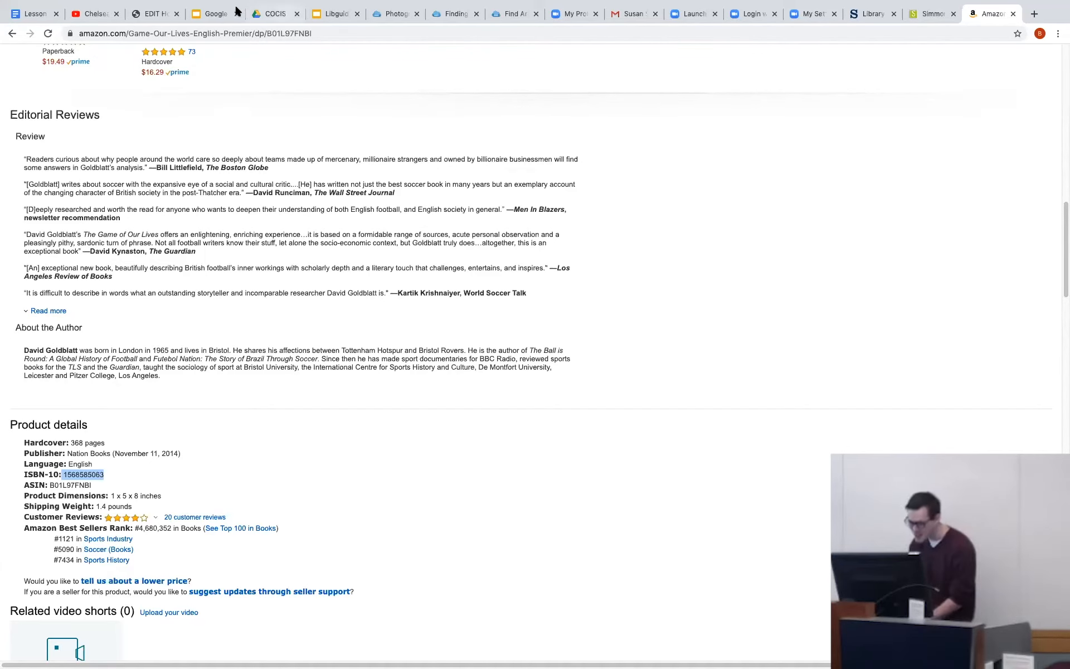
Return to the guide, discard the unsaved new box, check the ISBN in the existing book item's edit settings and save the item.
left_click(157, 6)
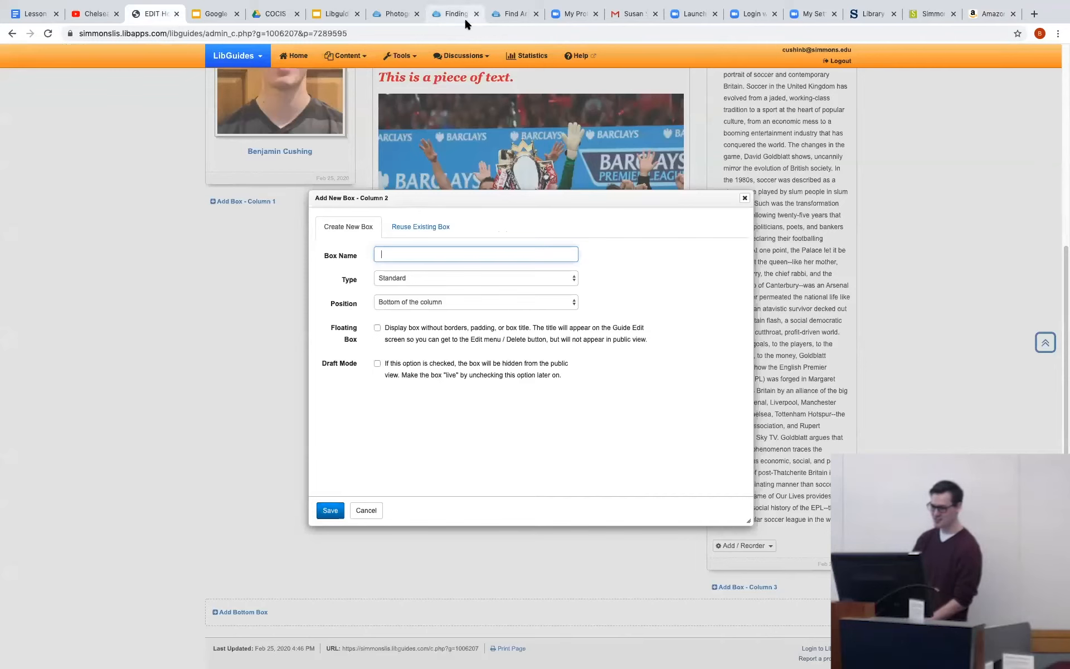
left_click(744, 198)
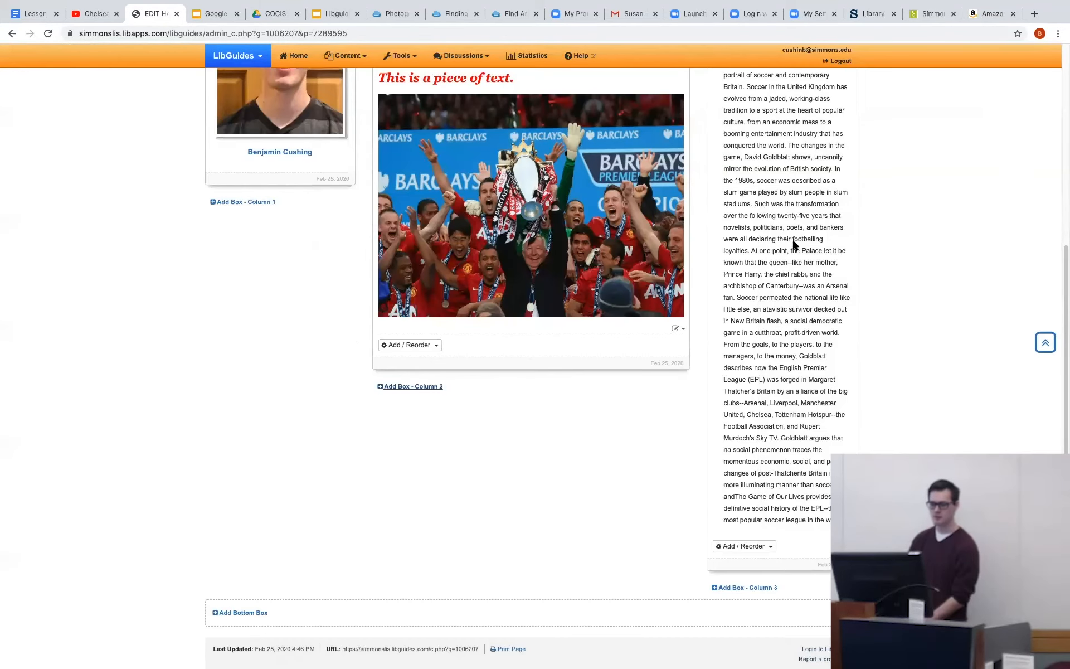
scroll(786, 273, "up", 5)
left_click(823, 287)
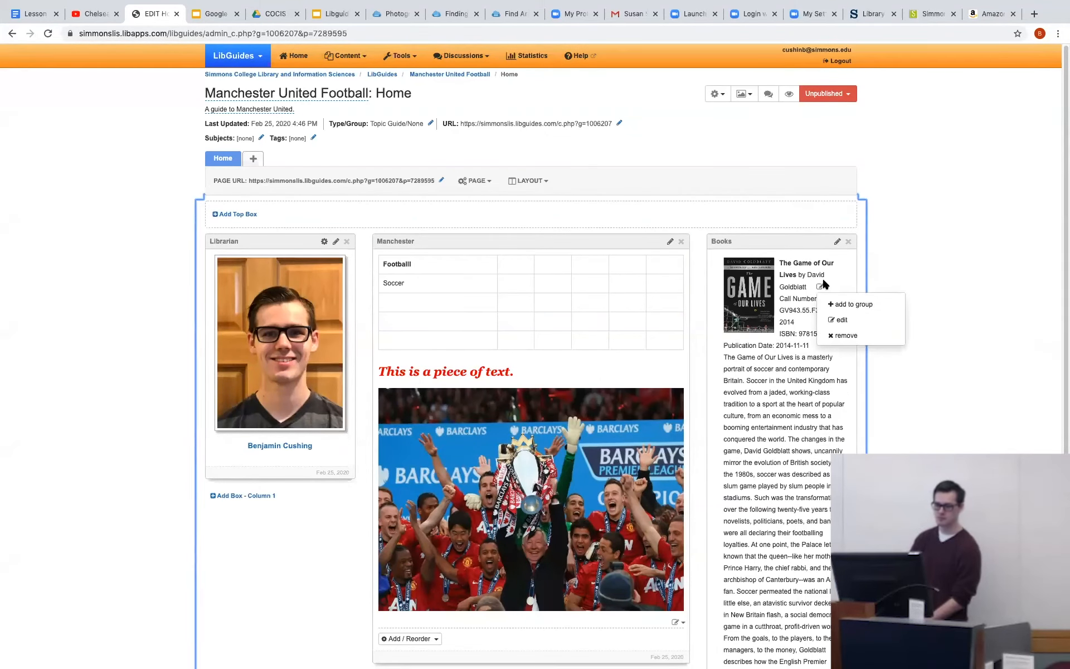
left_click(830, 319)
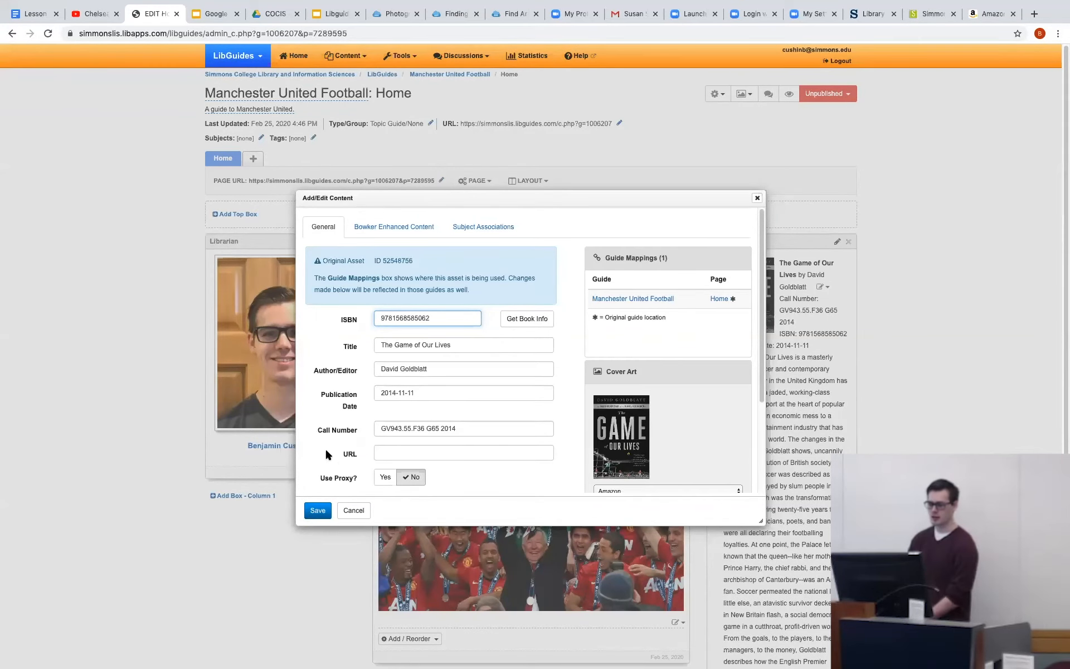
left_click(316, 511)
scroll(575, 343, "down", 5)
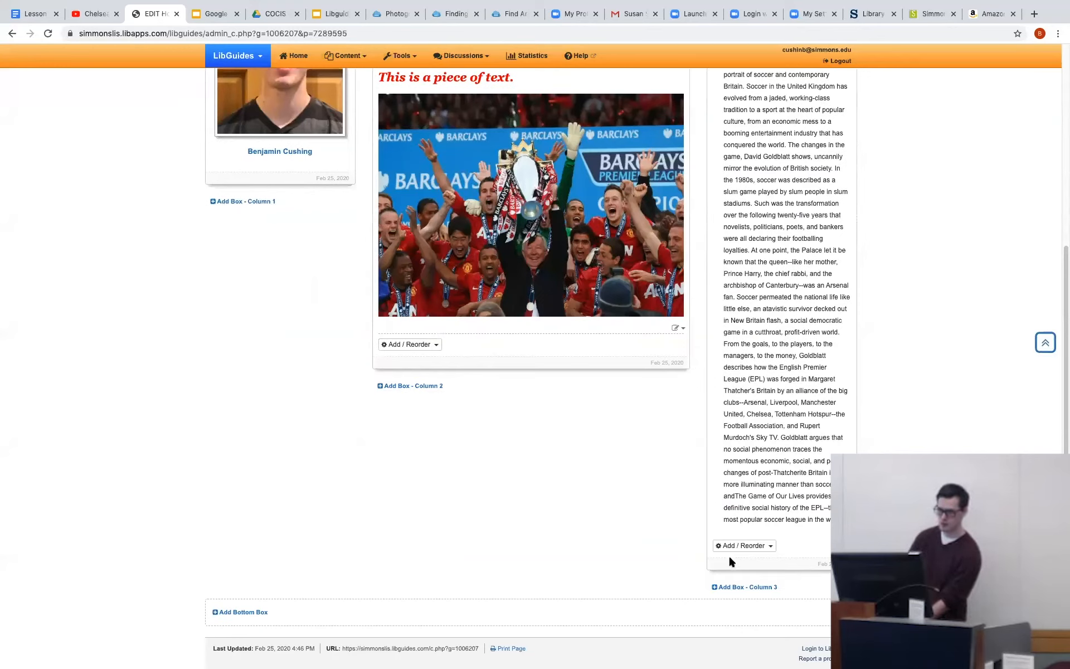
left_click(742, 548)
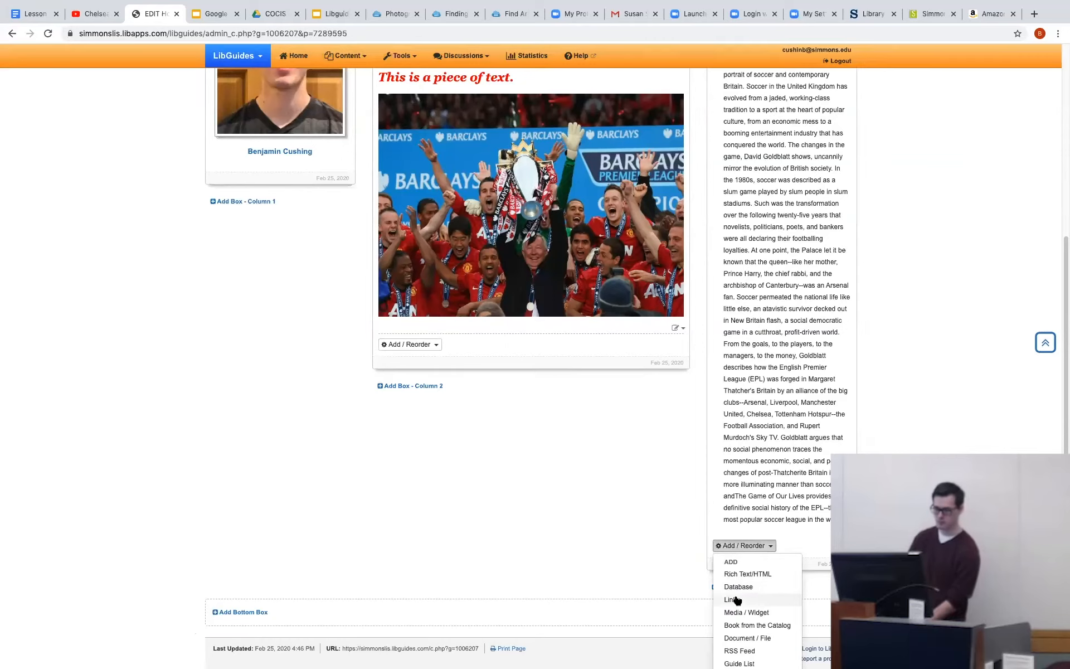
left_click(733, 625)
left_click(520, 255)
left_click(463, 254)
key("ctrl+v")
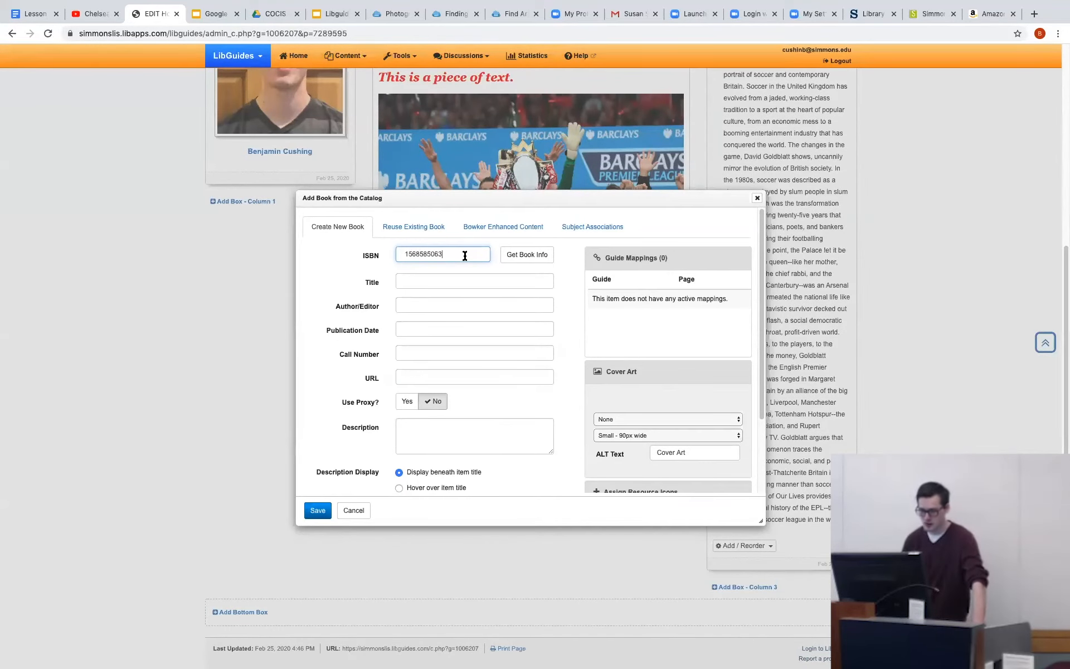
left_click(519, 256)
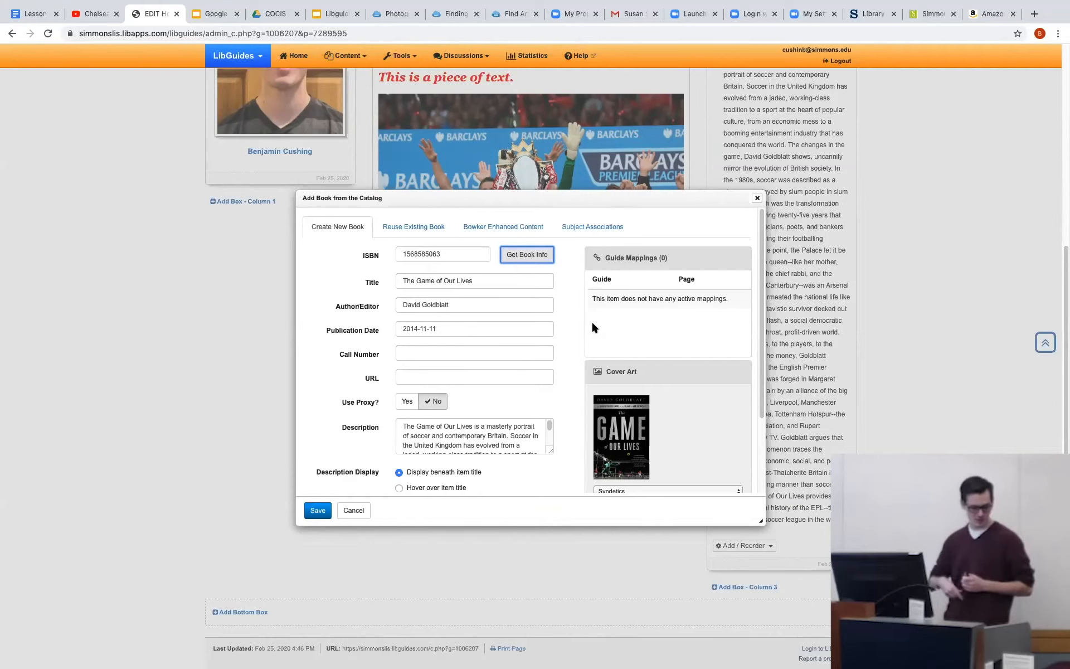
left_click(757, 198)
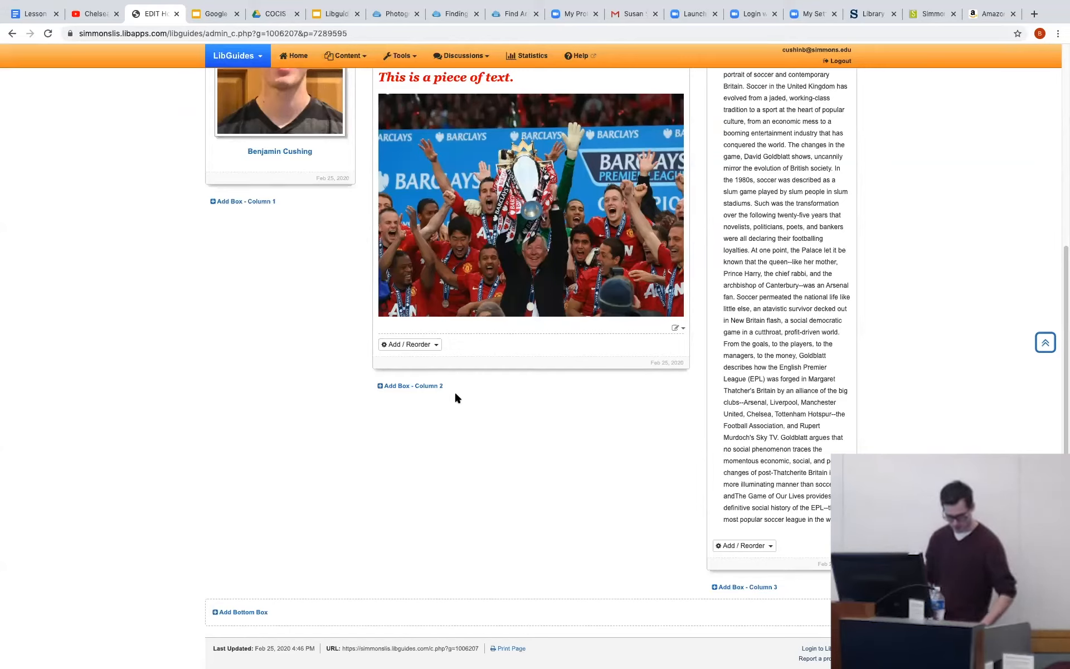
Add a Standard box named "Video" at the bottom of column 2 and save it.
left_click(399, 388)
left_click(457, 254)
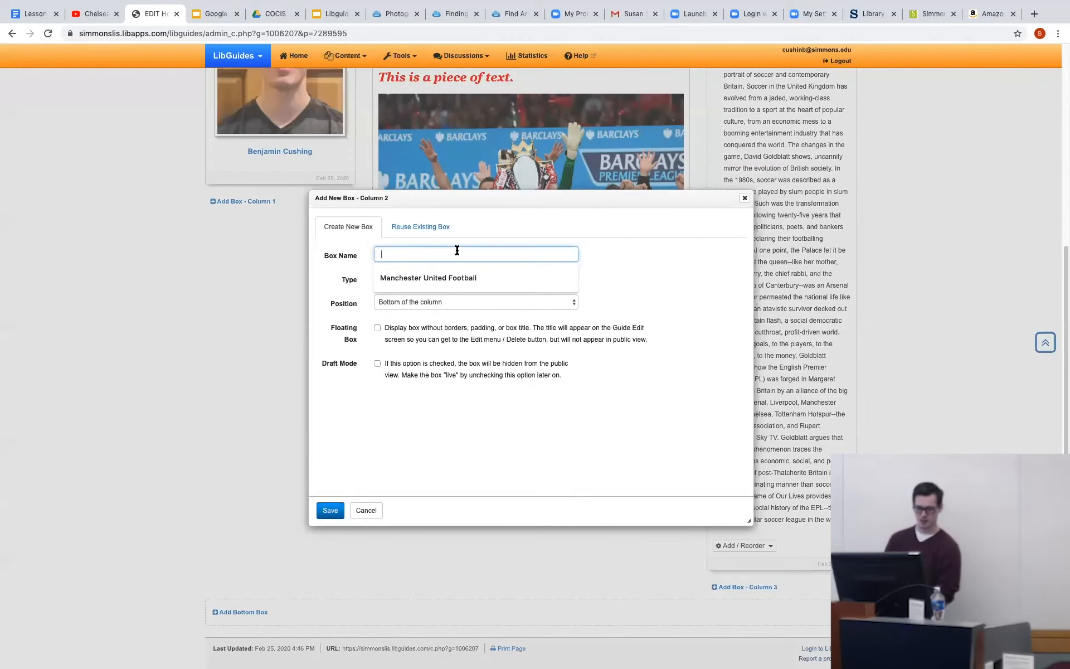
type("Video")
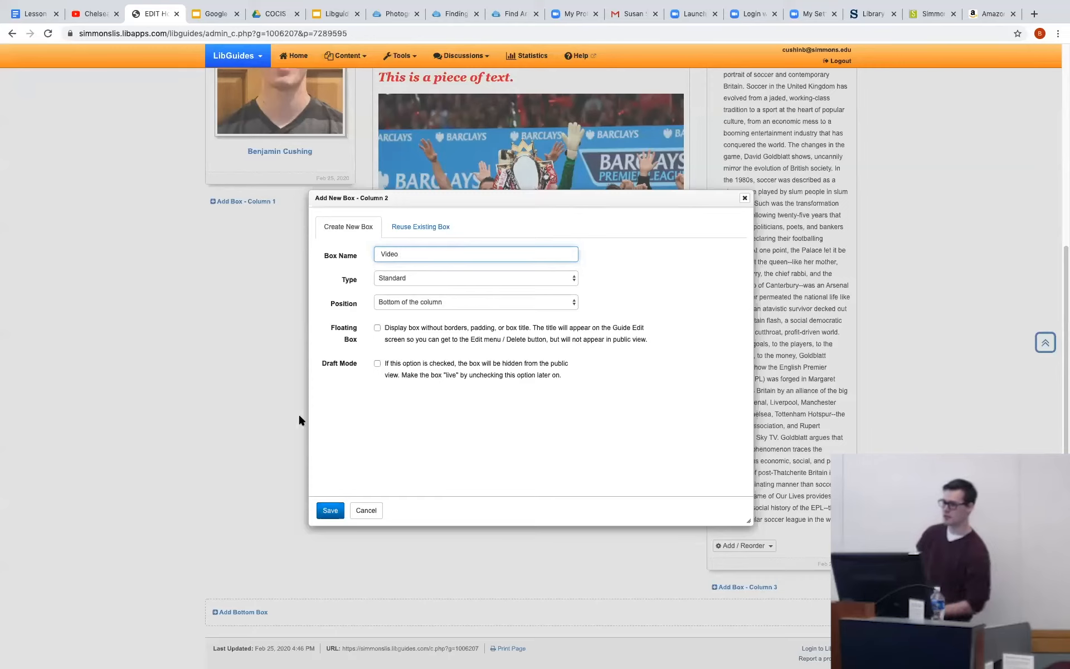
left_click(487, 305)
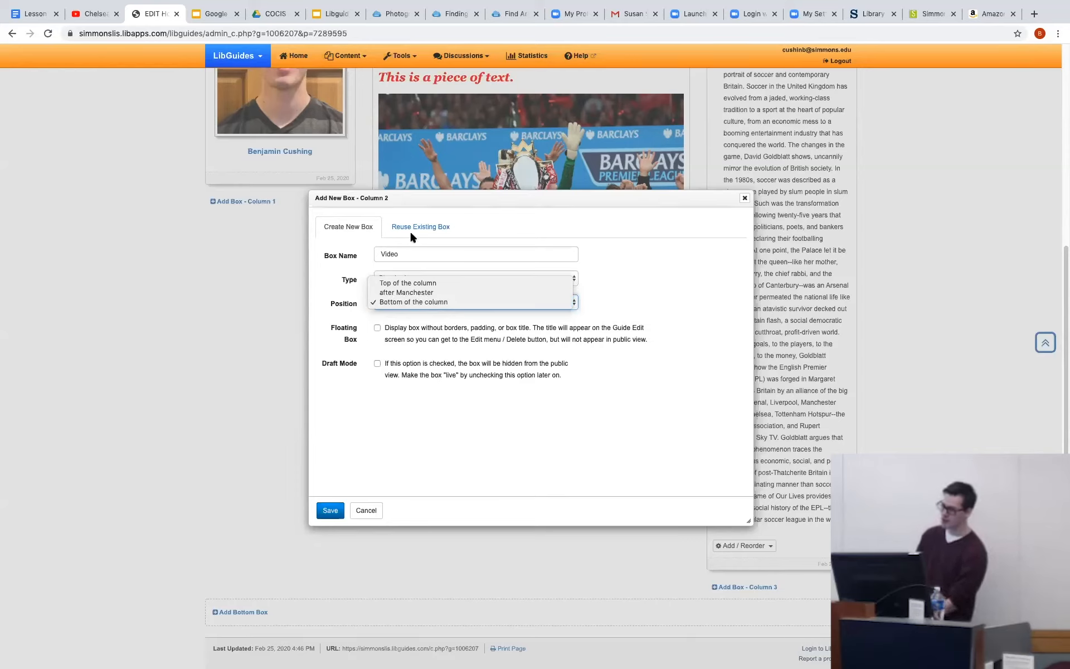
left_click(452, 302)
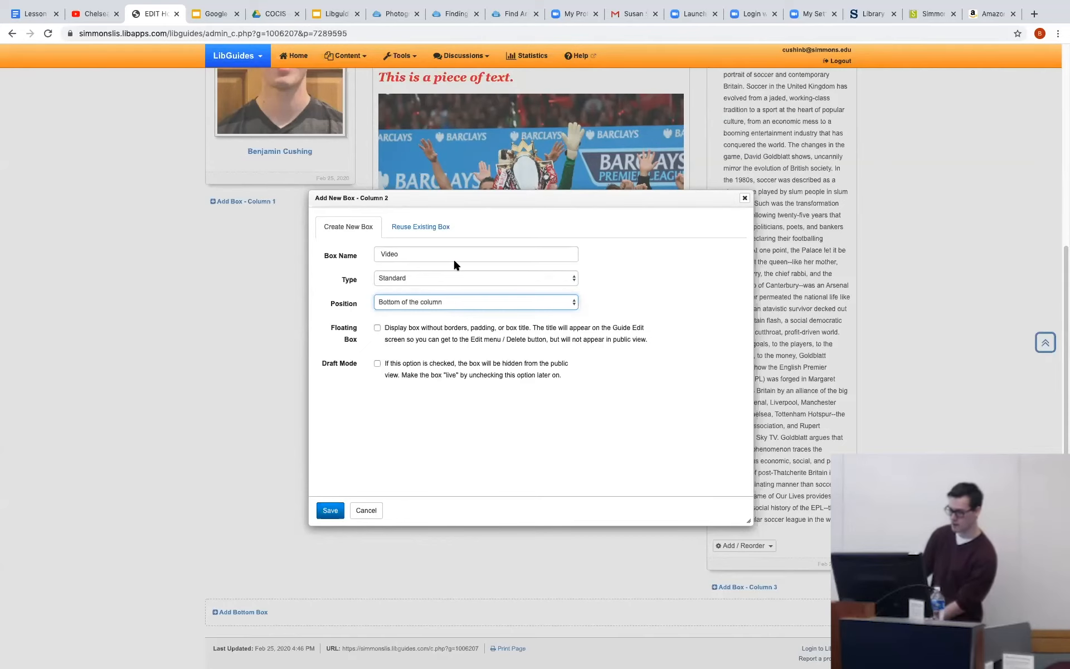
left_click(329, 510)
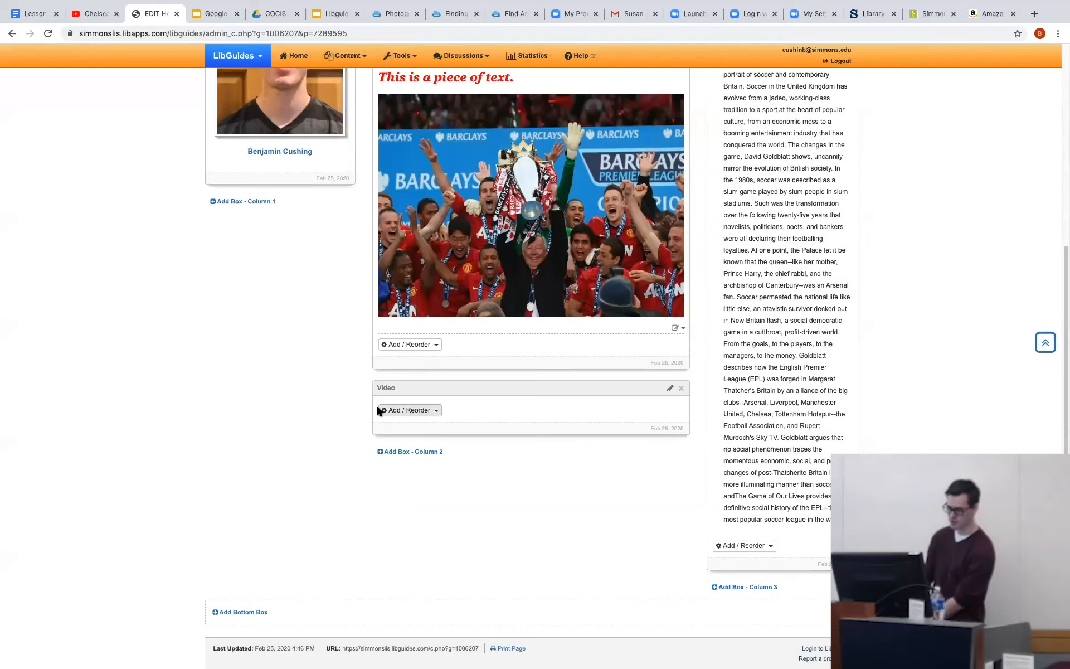
Start a new Media / Widget item in the Video box and name it "Manchester Unt. vs Chelsea".
left_click(414, 415)
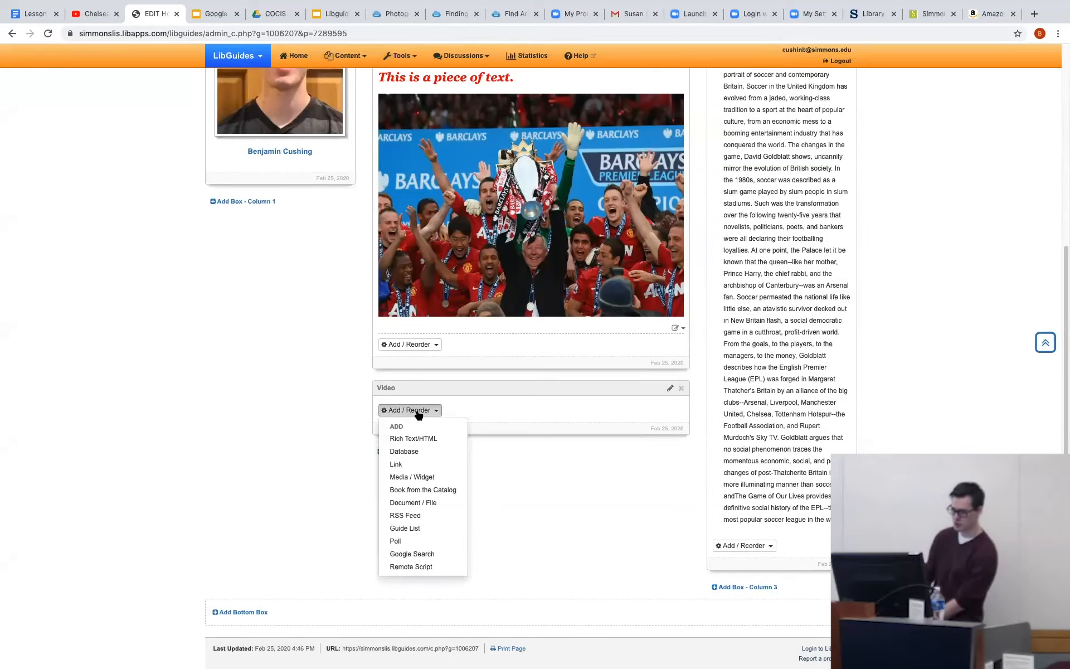
left_click(401, 477)
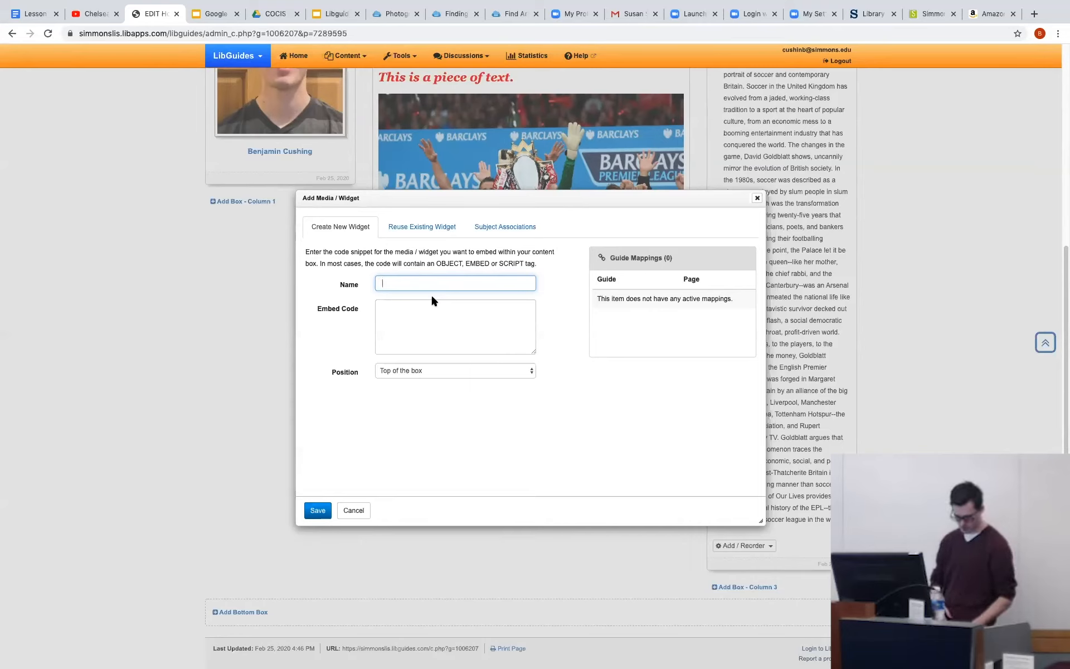
type("Man")
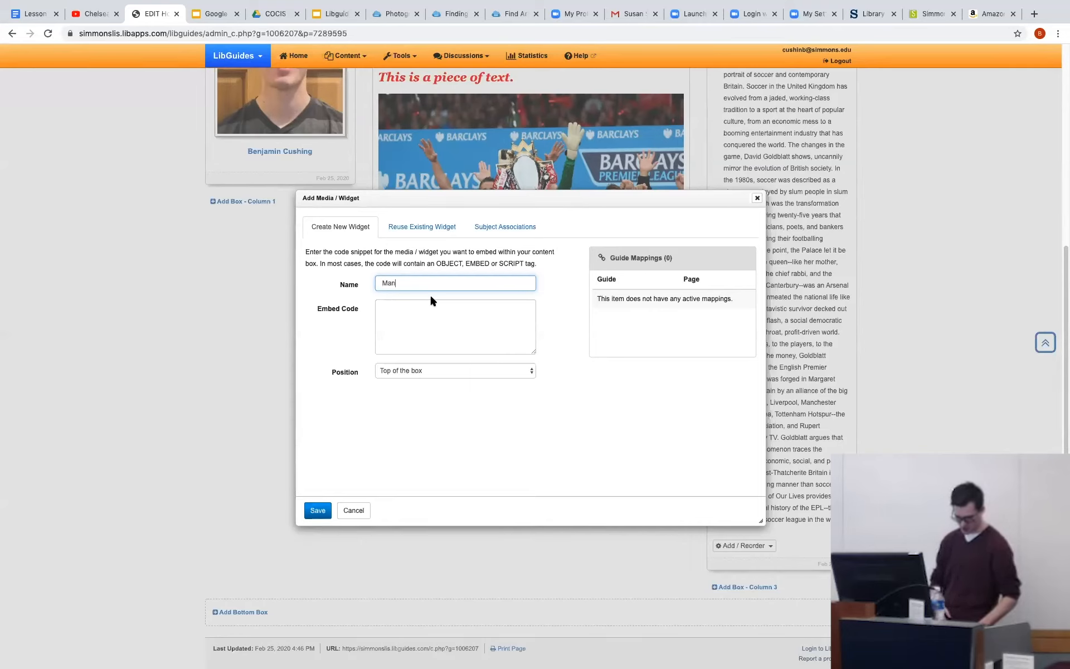
type("chester Unt")
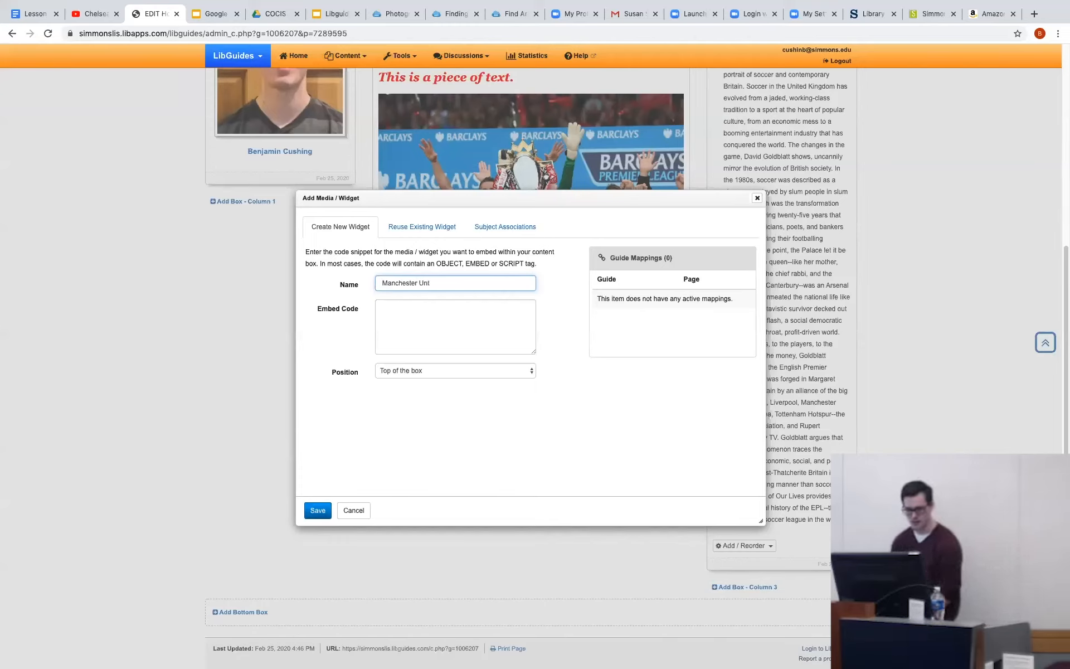
type(". vs Chelsea")
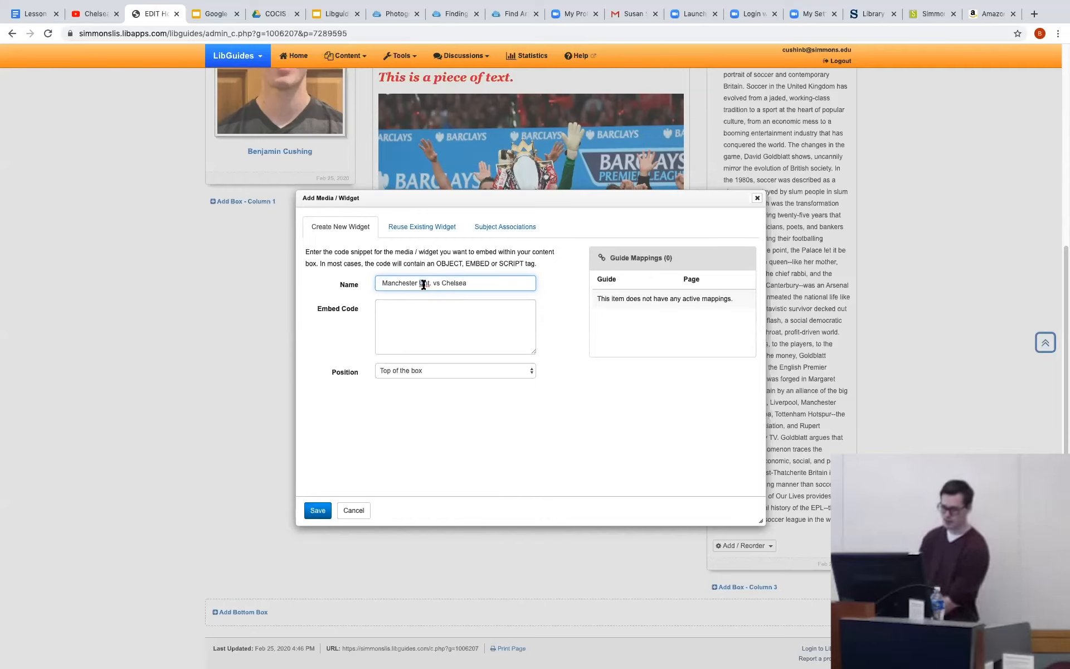
right_click(422, 283)
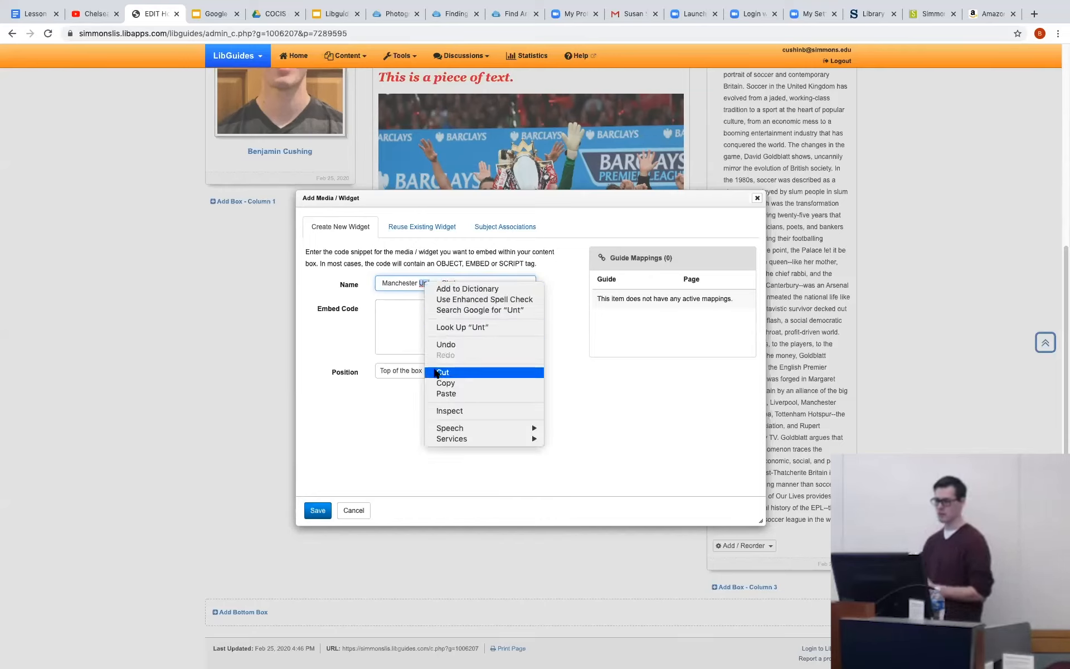
left_click(399, 310)
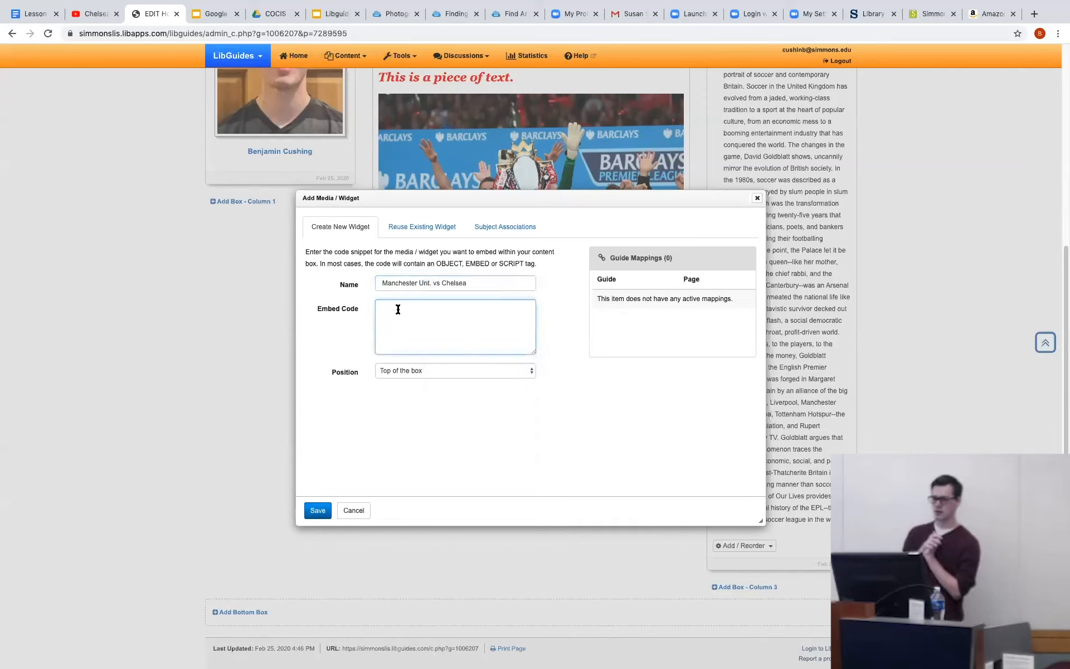
left_click(430, 283)
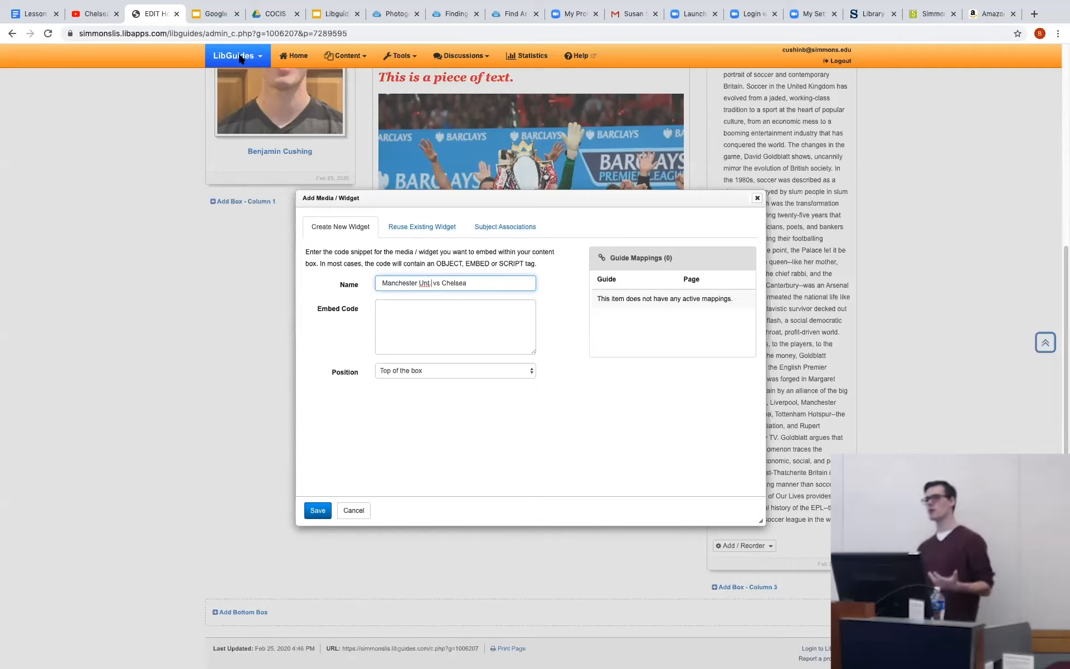
Switch to the YouTube page of the Chelsea v. Man United highlights, pause the video, copy its embed code and open its sharing options.
left_click(91, 9)
scroll(757, 218, "down", 1)
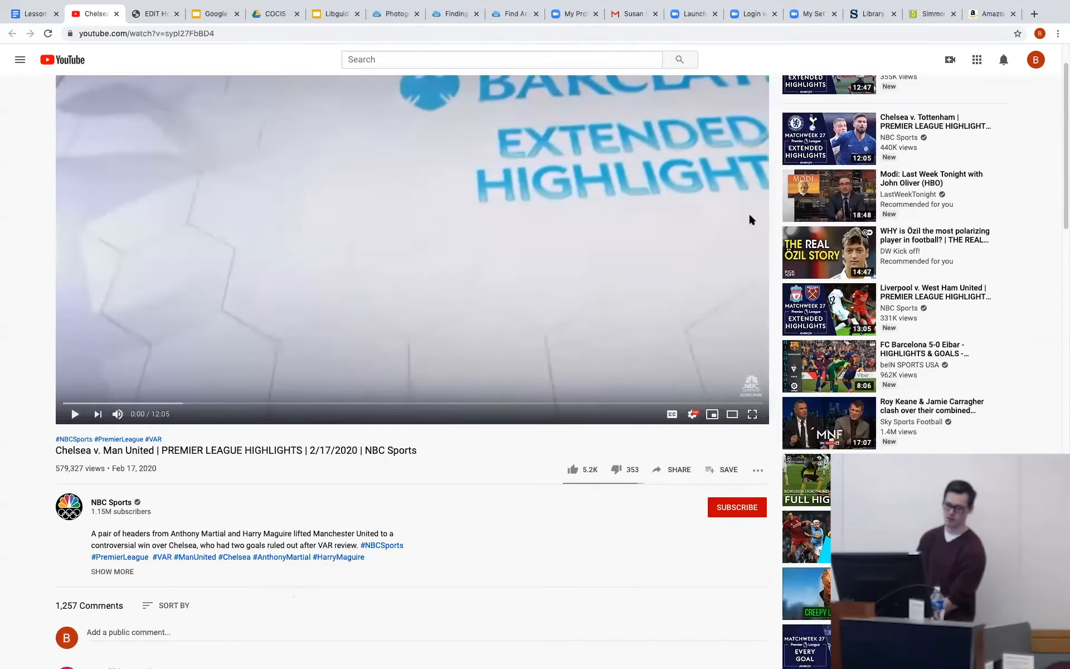
scroll(606, 350, "up", 1)
left_click(606, 350)
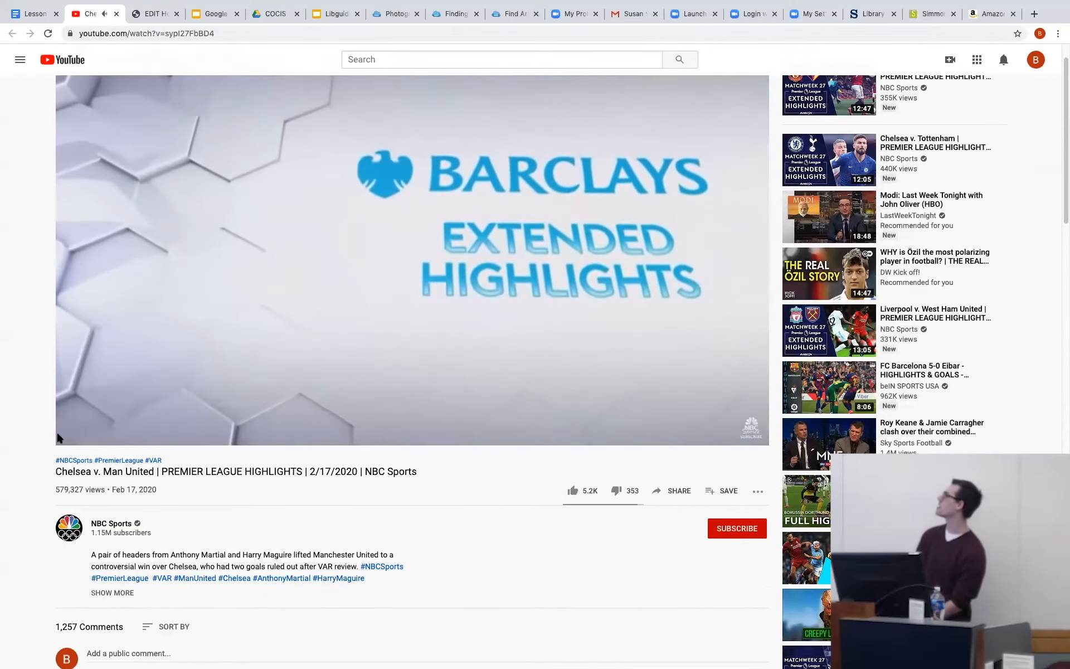
left_click(75, 435)
right_click(161, 348)
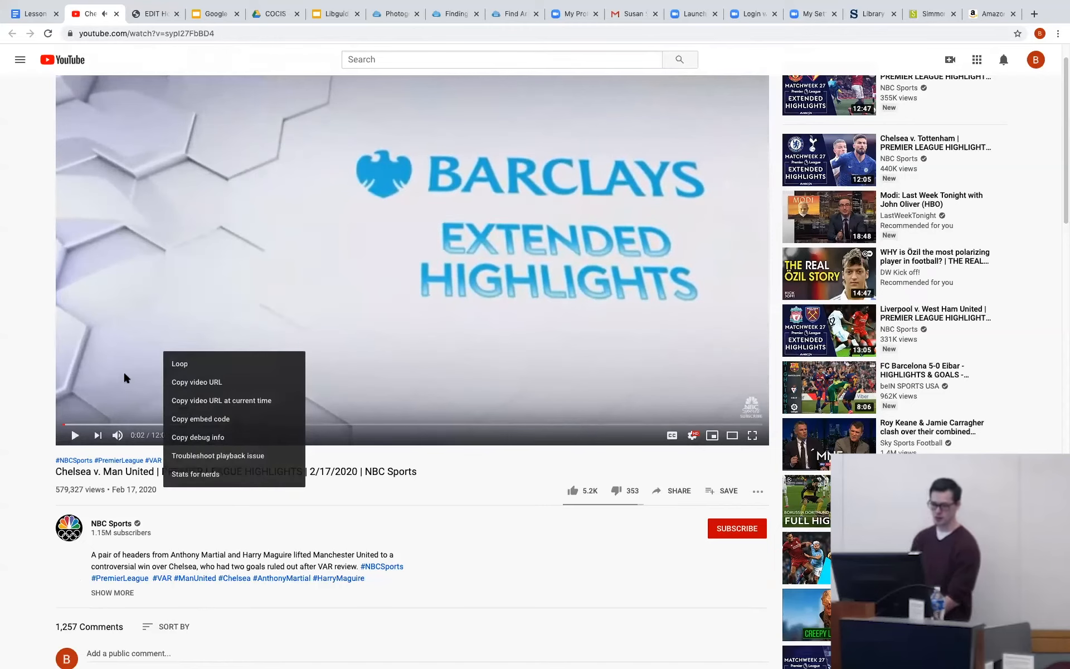
left_click(206, 419)
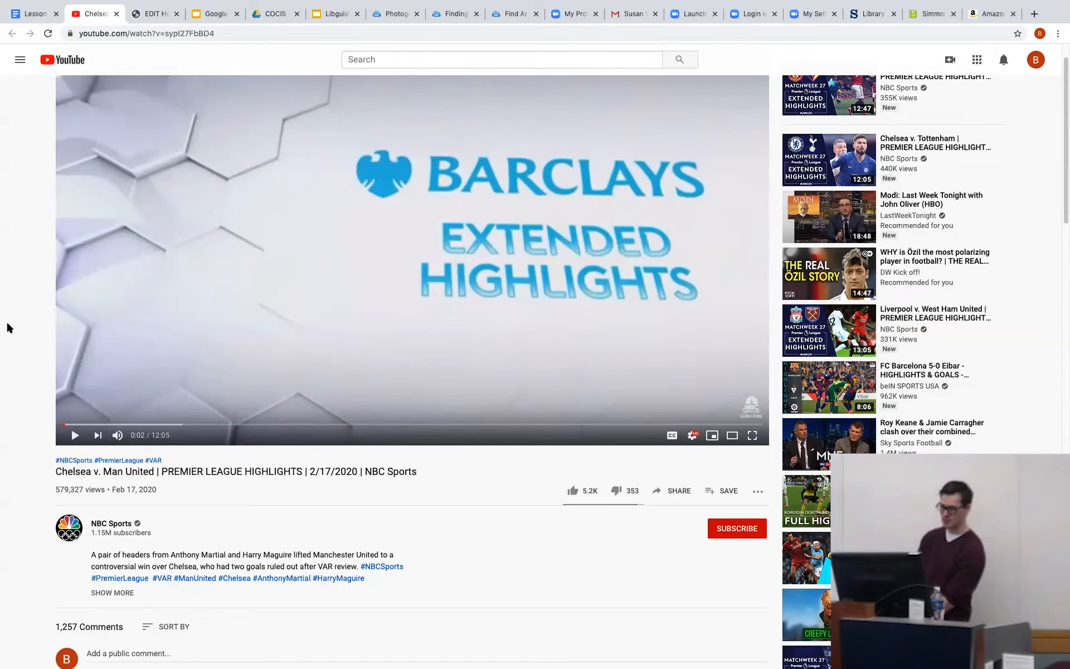
left_click(663, 488)
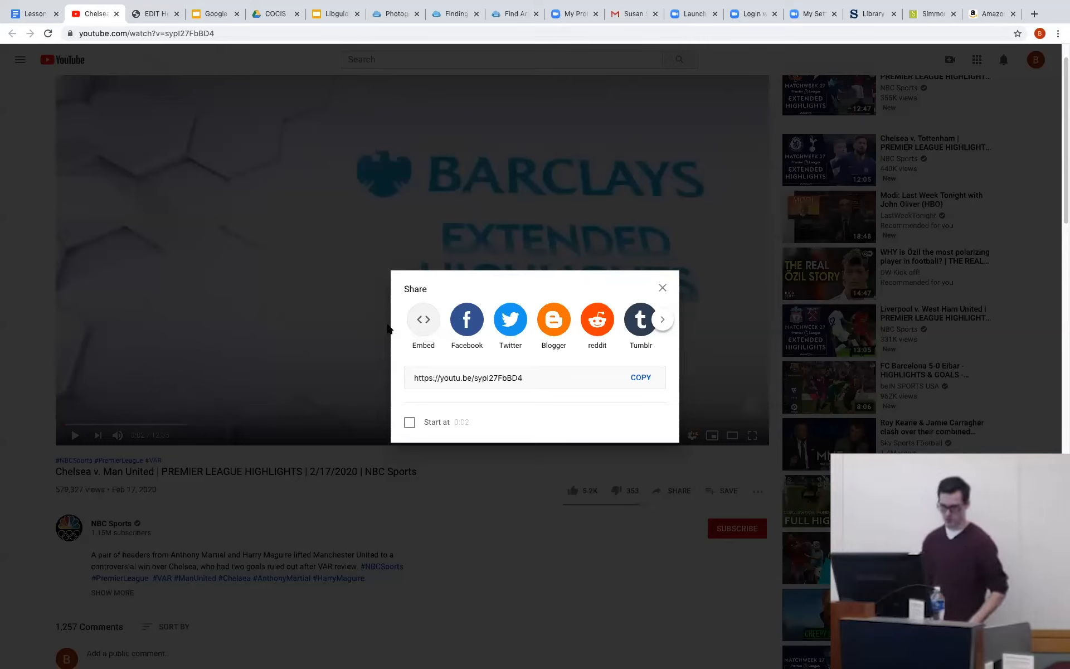
Return to the guide, paste the YouTube iframe code as the widget's embed code and save the widget.
left_click(146, 16)
left_click(475, 310)
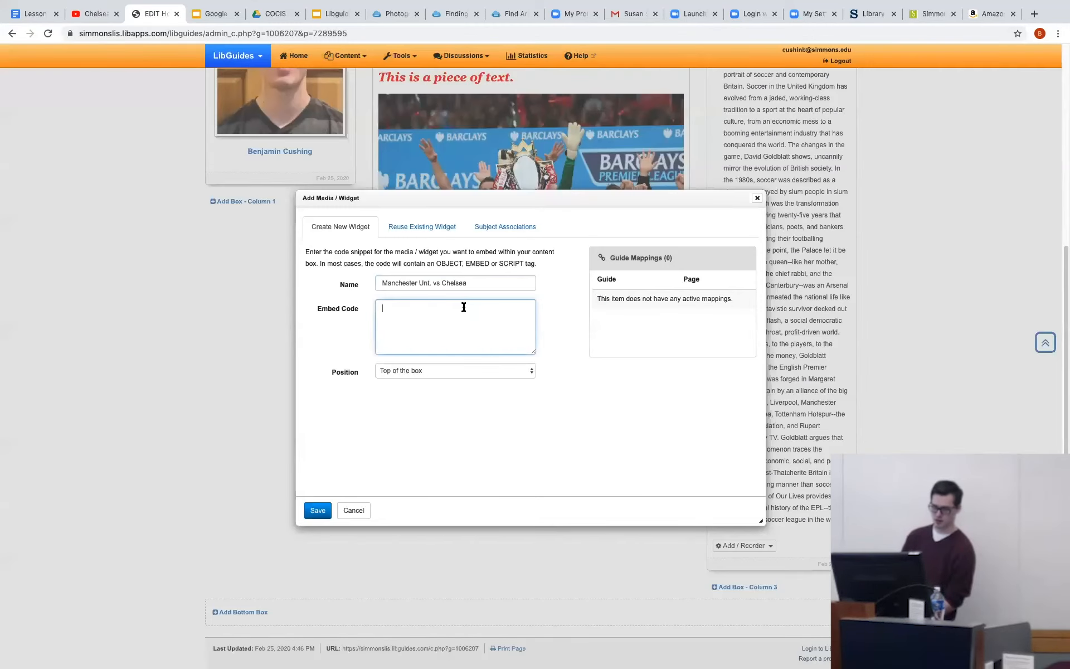
key("ctrl+v")
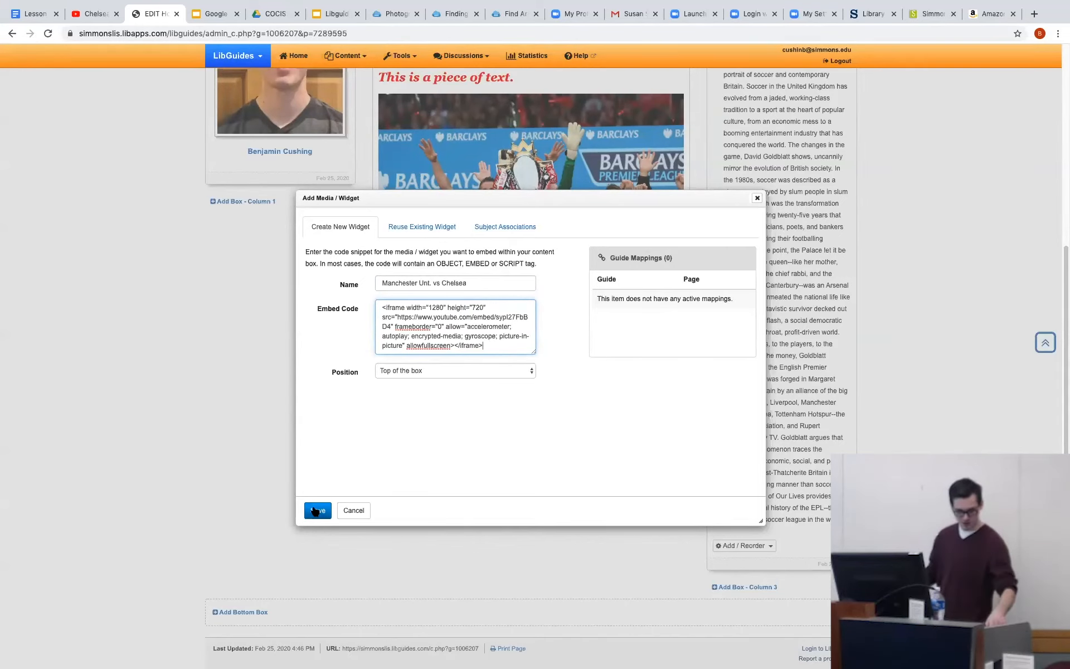
left_click(316, 511)
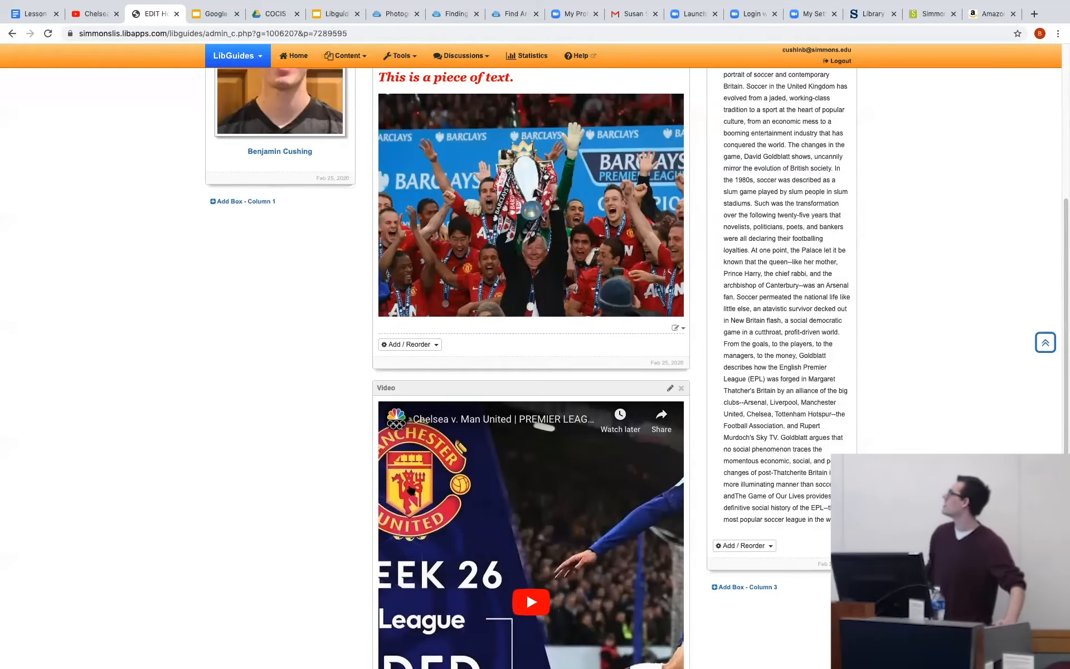
Test playback of the embedded video in the Video box, pause it and show the box's content types.
scroll(411, 489, "down", 5)
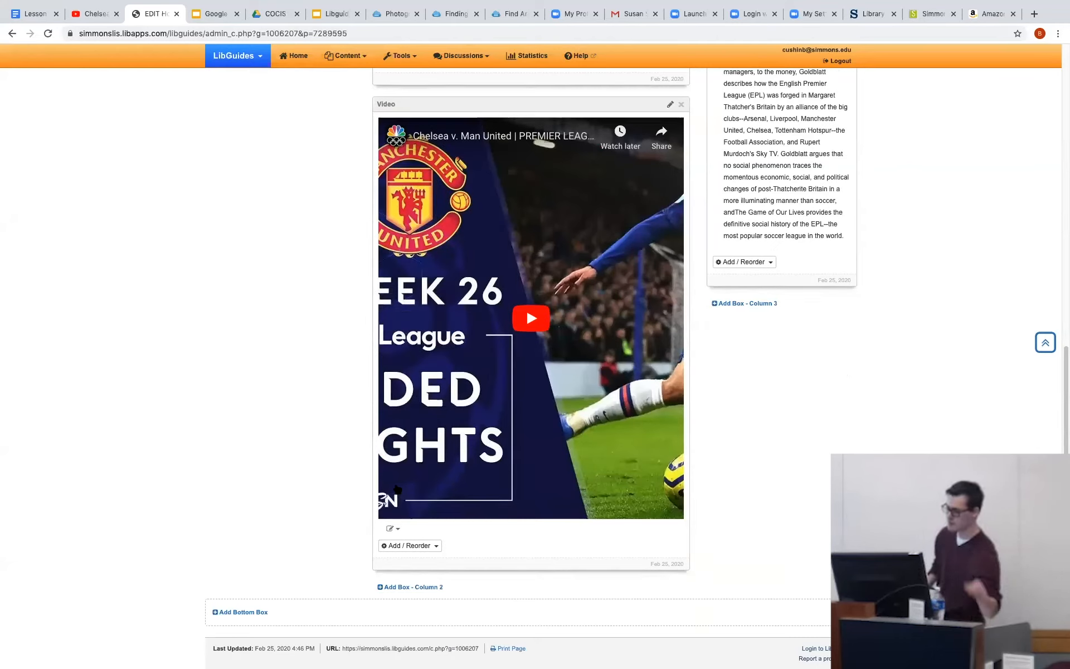
left_click(530, 313)
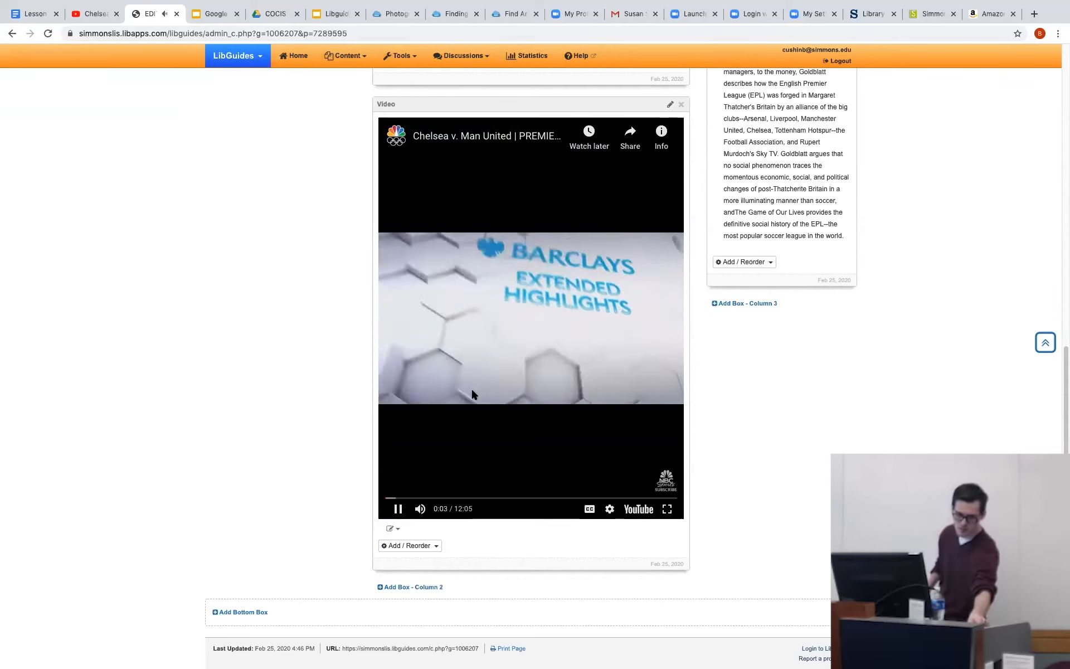
left_click(398, 508)
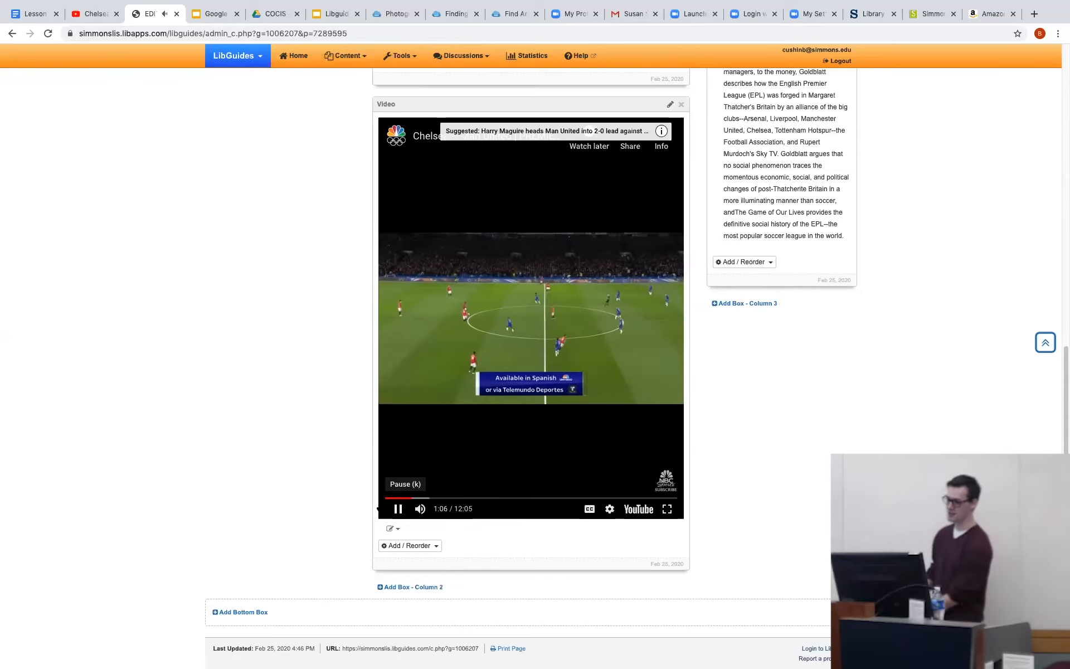
left_click(397, 508)
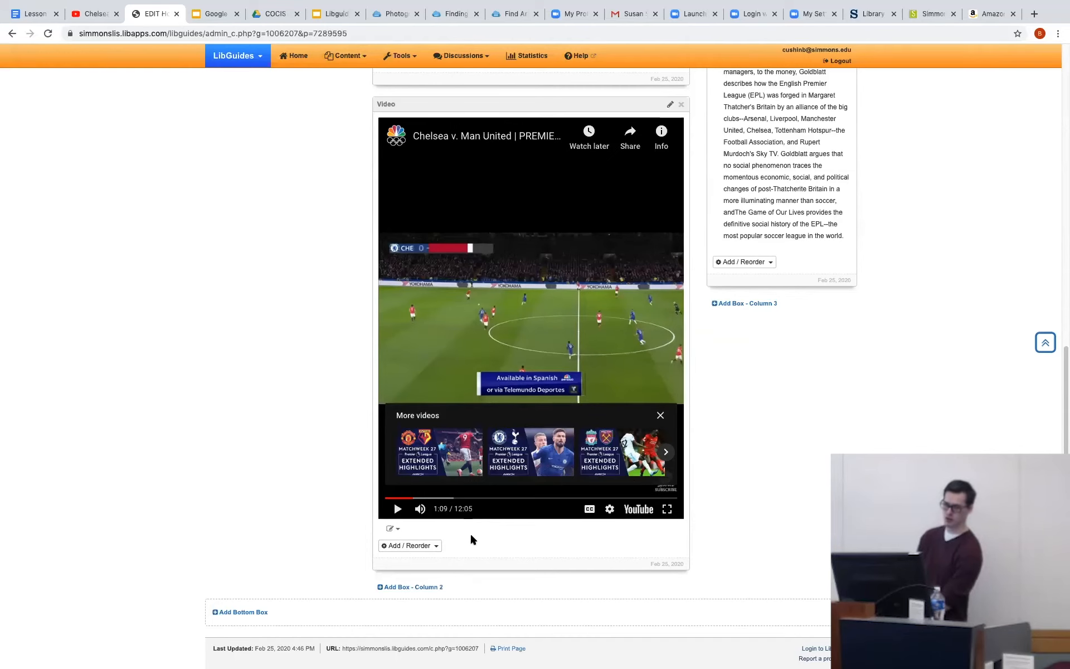
left_click(430, 547)
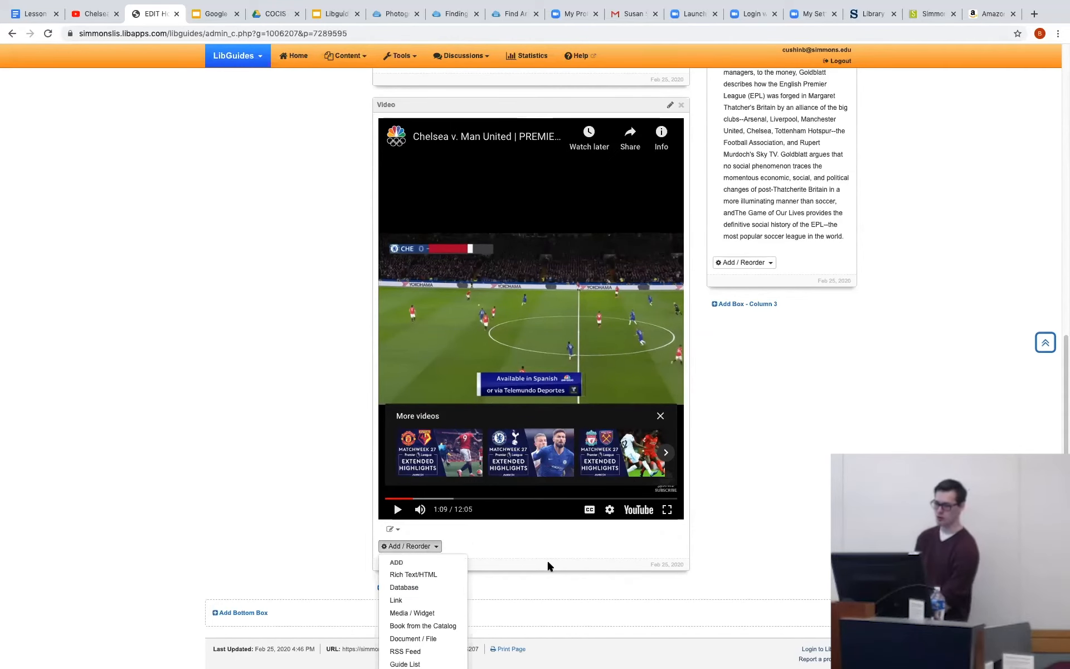
Add a Tabbed box named "Practice" at the bottom of column 1 and save it.
scroll(546, 559, "up", 10)
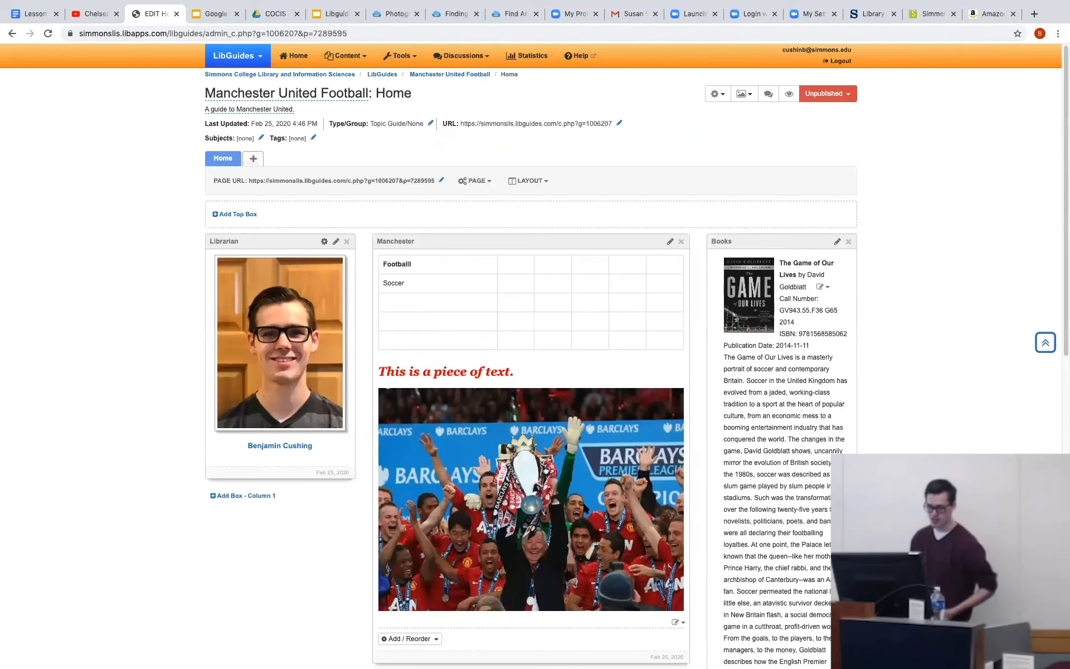
left_click(272, 495)
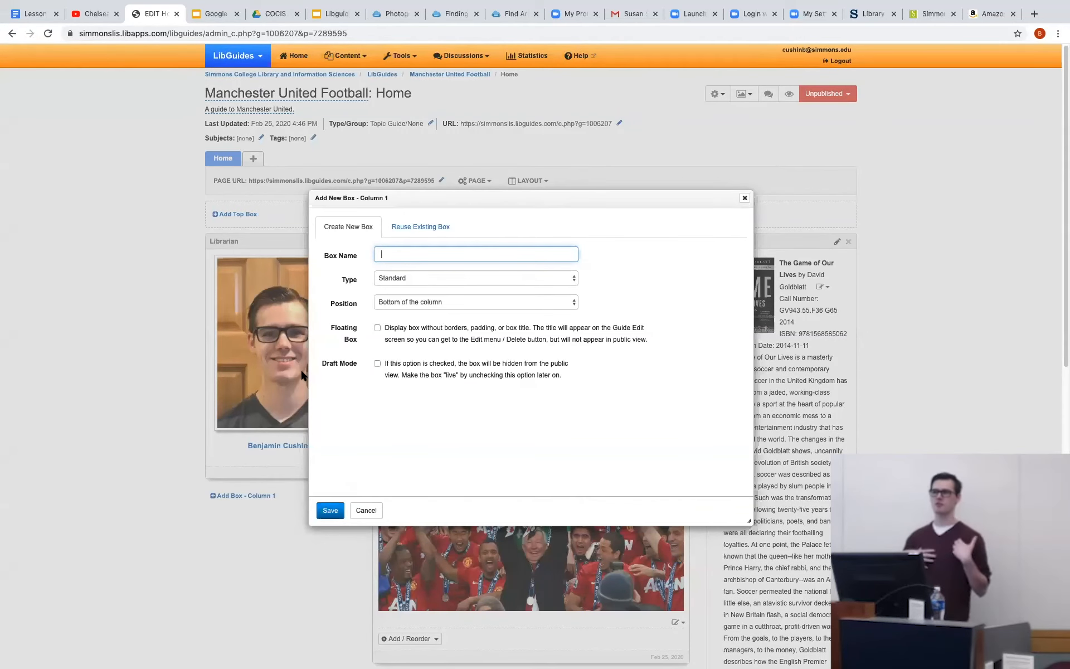
type("Pract")
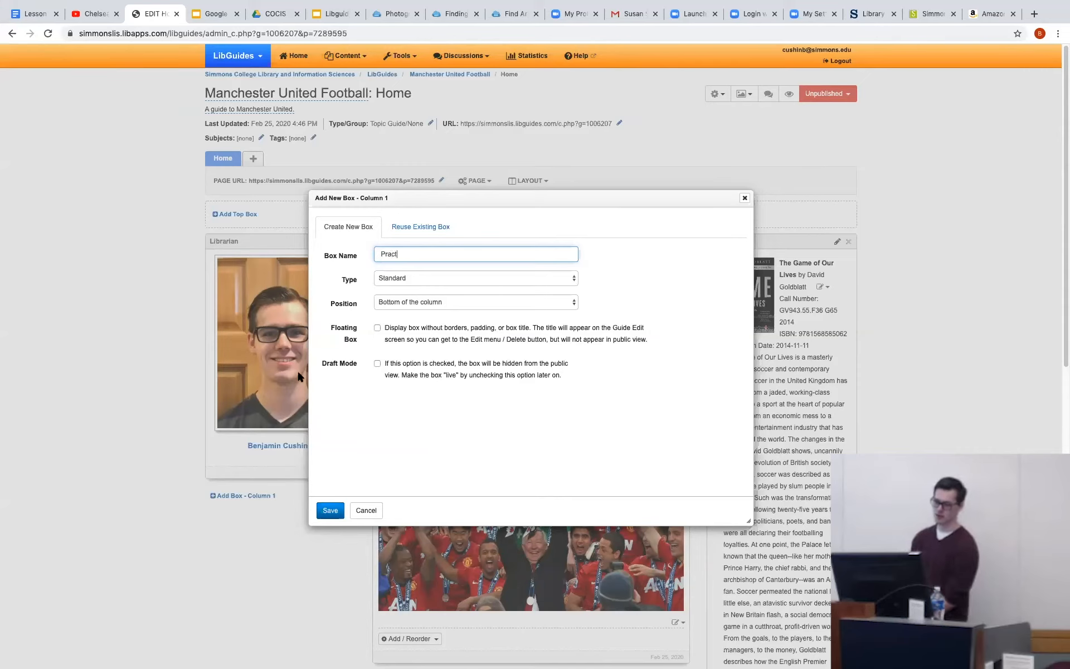
type("ice")
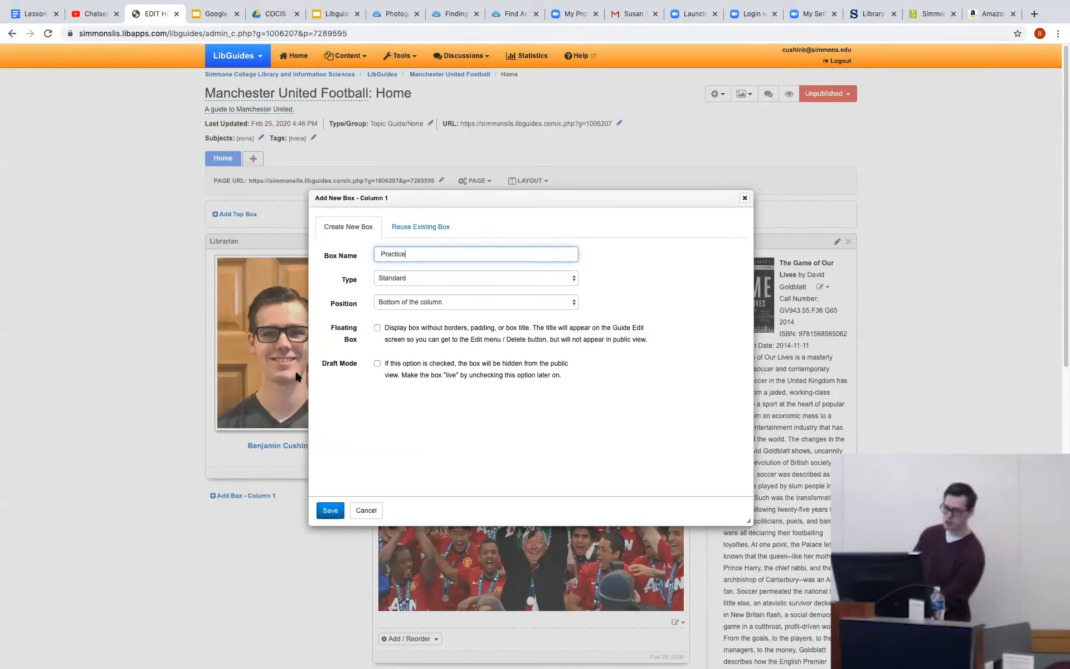
left_click(420, 277)
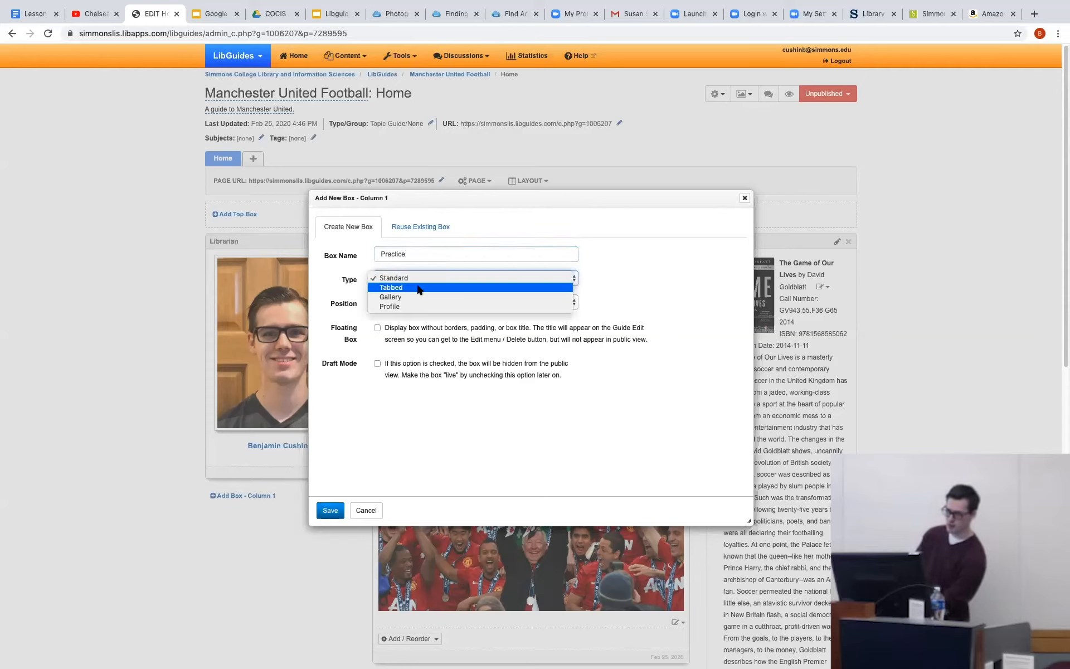
left_click(417, 287)
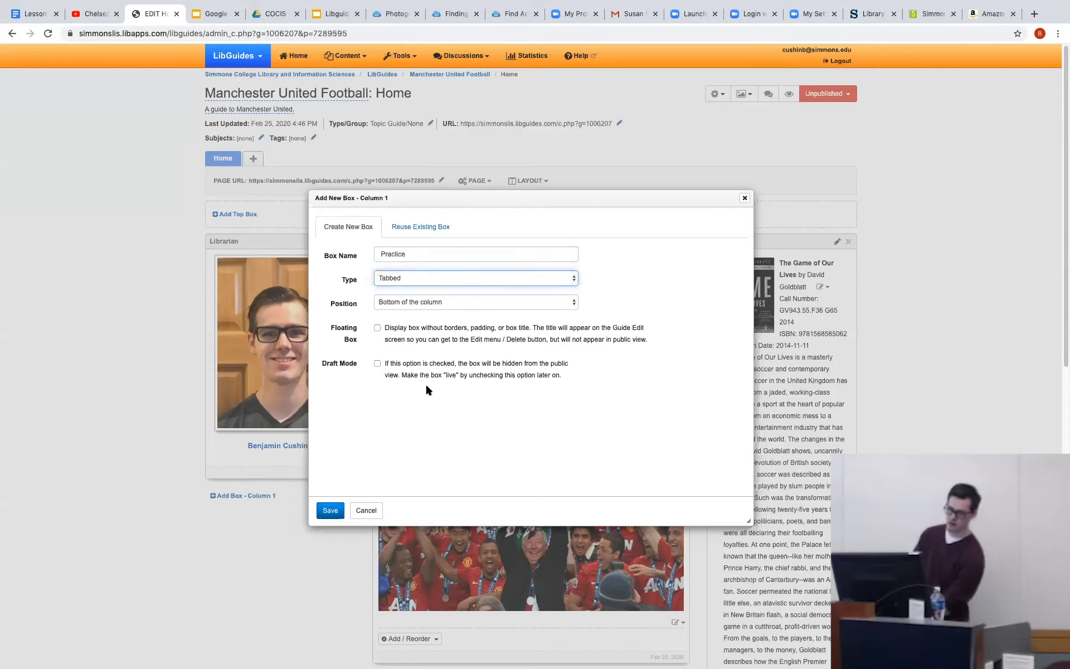
left_click(459, 302)
left_click(412, 425)
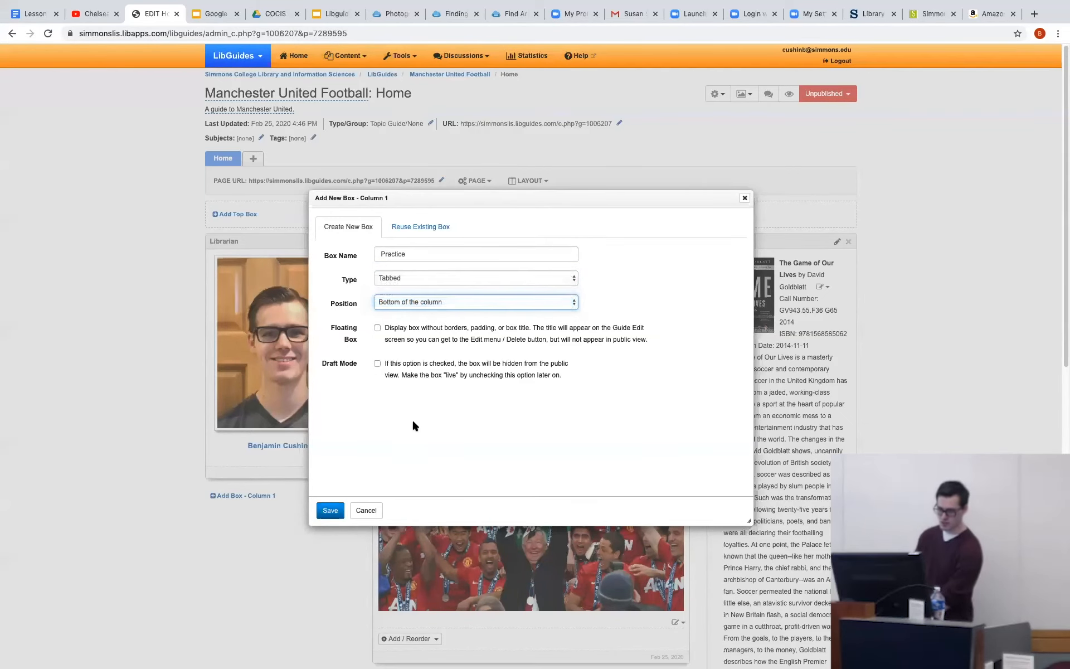
left_click(331, 510)
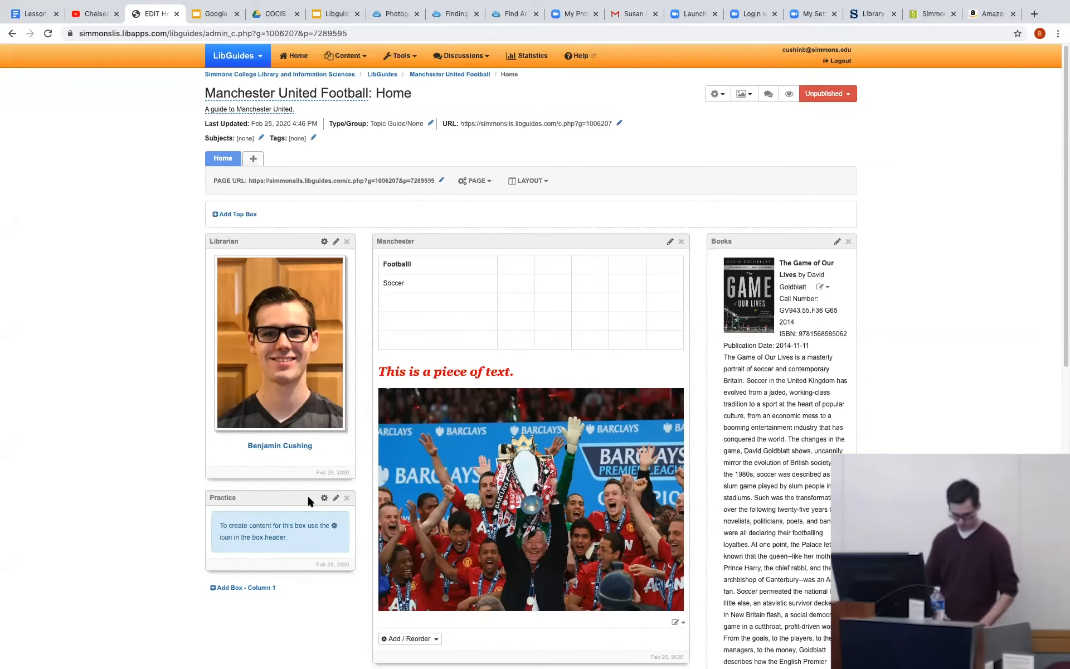
Create two tabs named "Fun" and "Sun" in the Practice box.
left_click(253, 158)
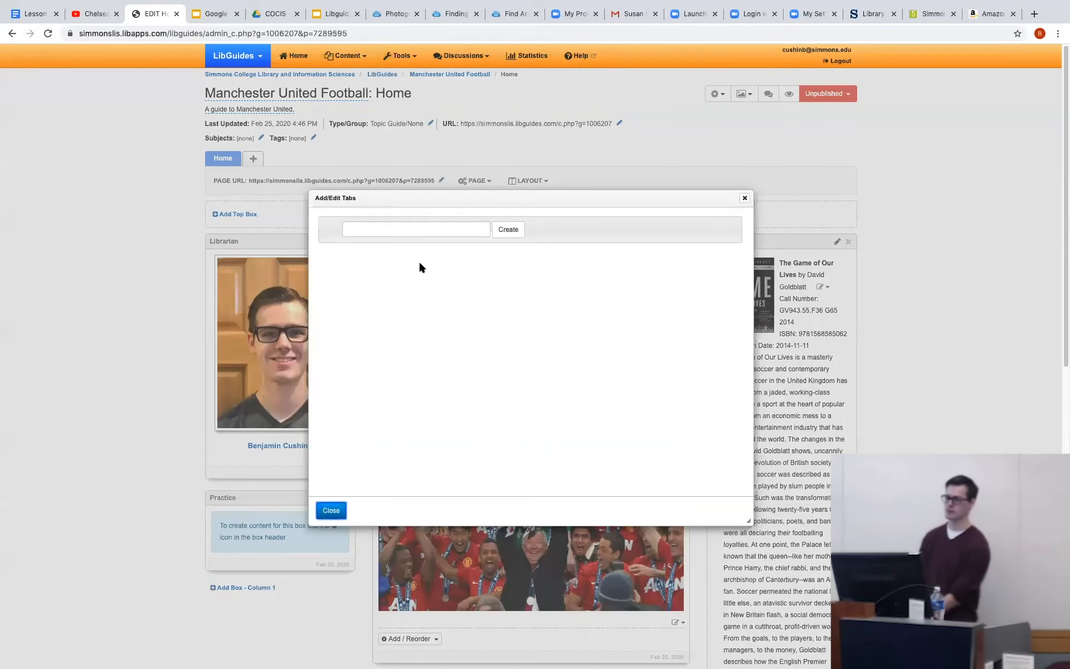
left_click(418, 229)
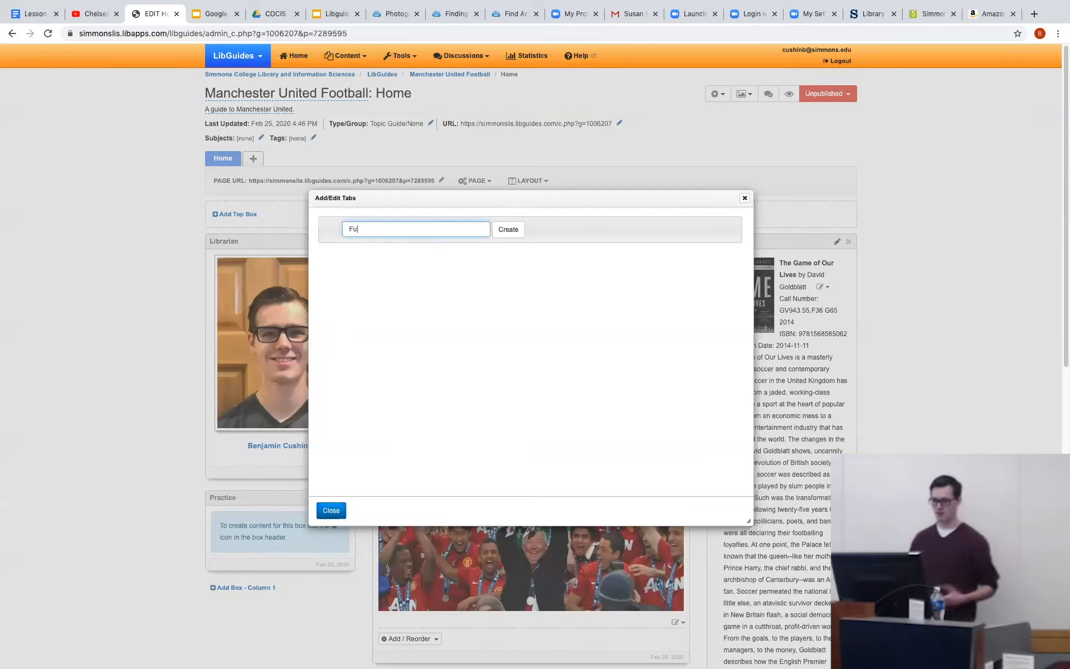
type("Fun")
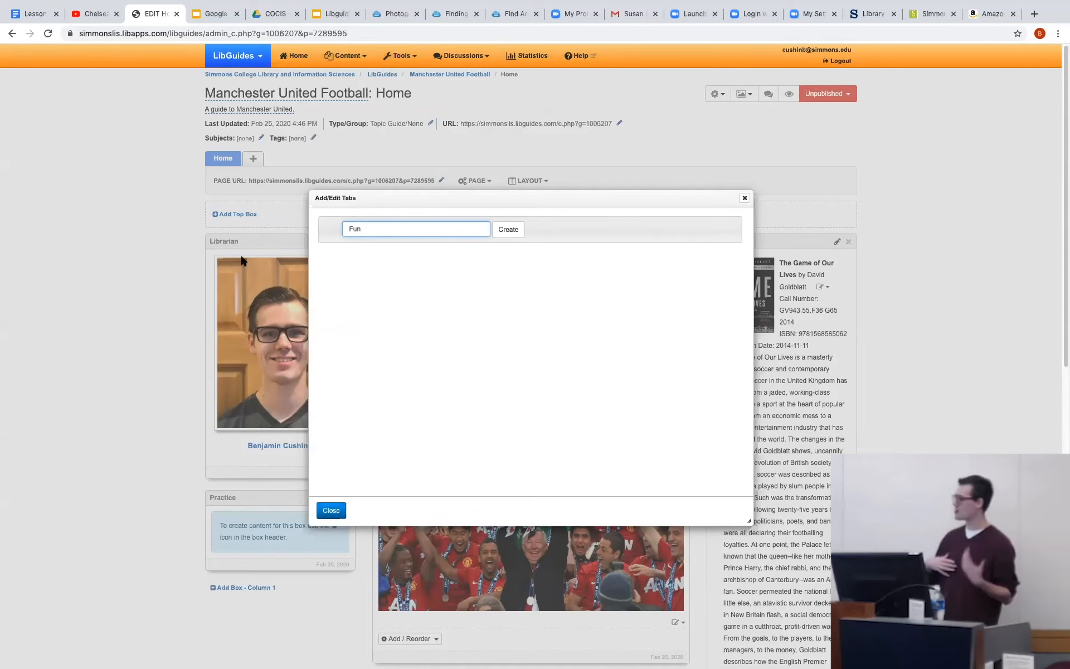
left_click(505, 231)
left_click(428, 257)
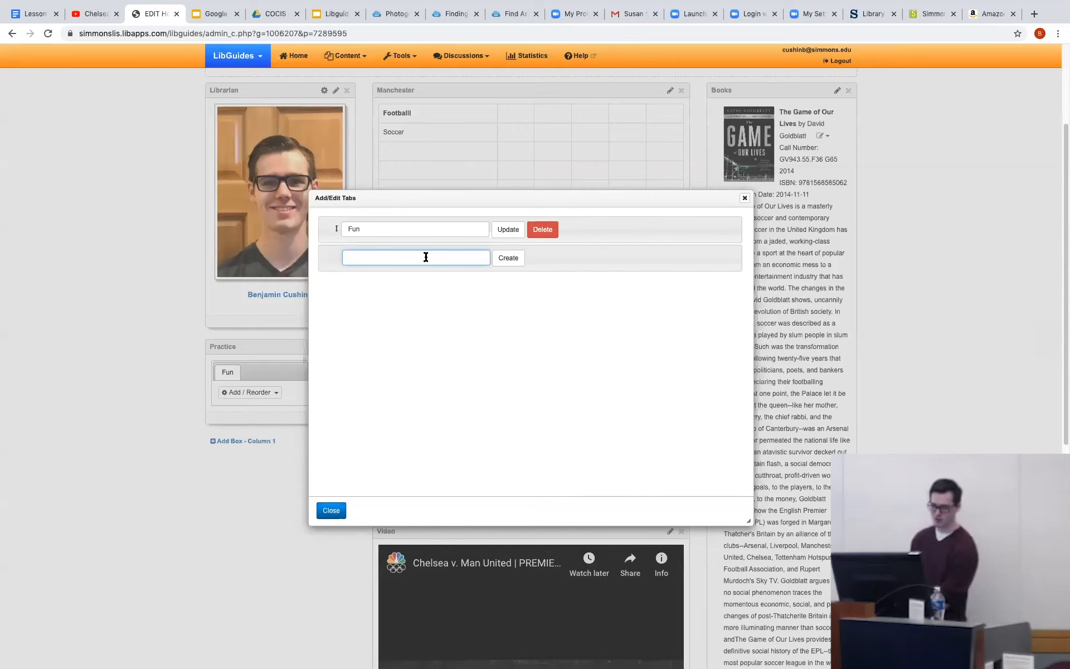
type("Sun")
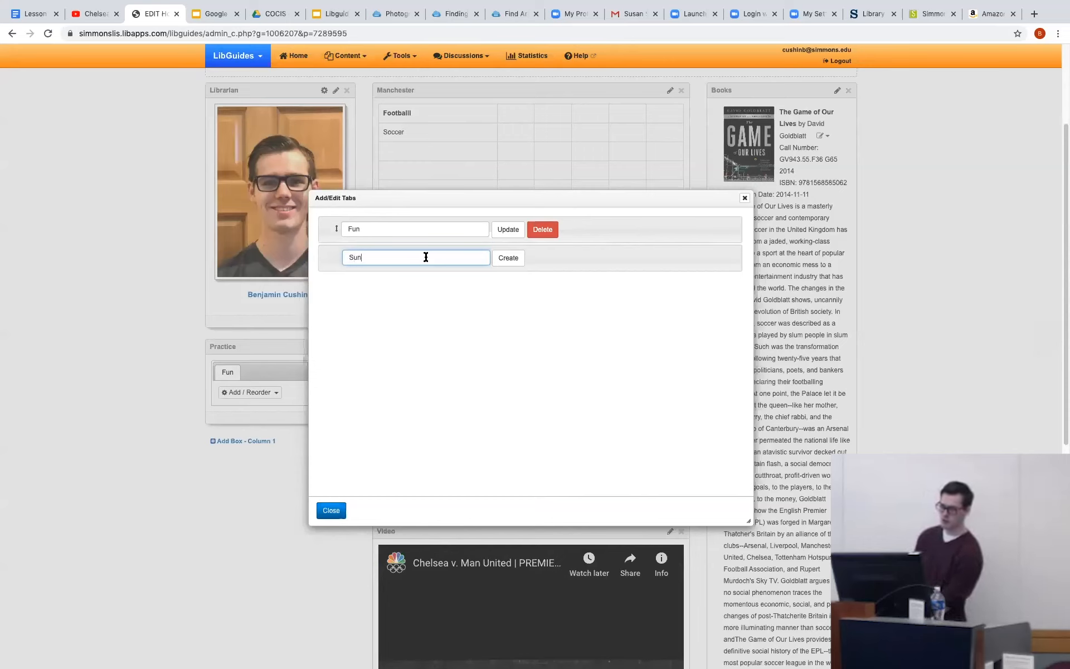
left_click(507, 257)
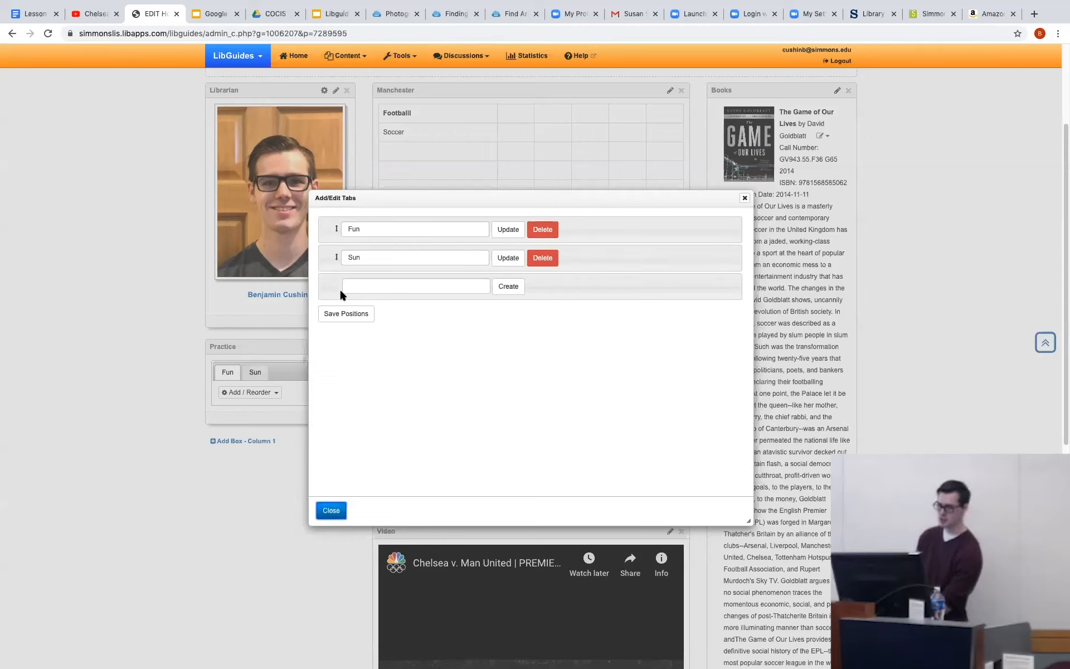
Move the Sun tab above Fun, restore Fun to first place, save the tab positions and close the tab editor.
left_click_drag(336, 257, 339, 217)
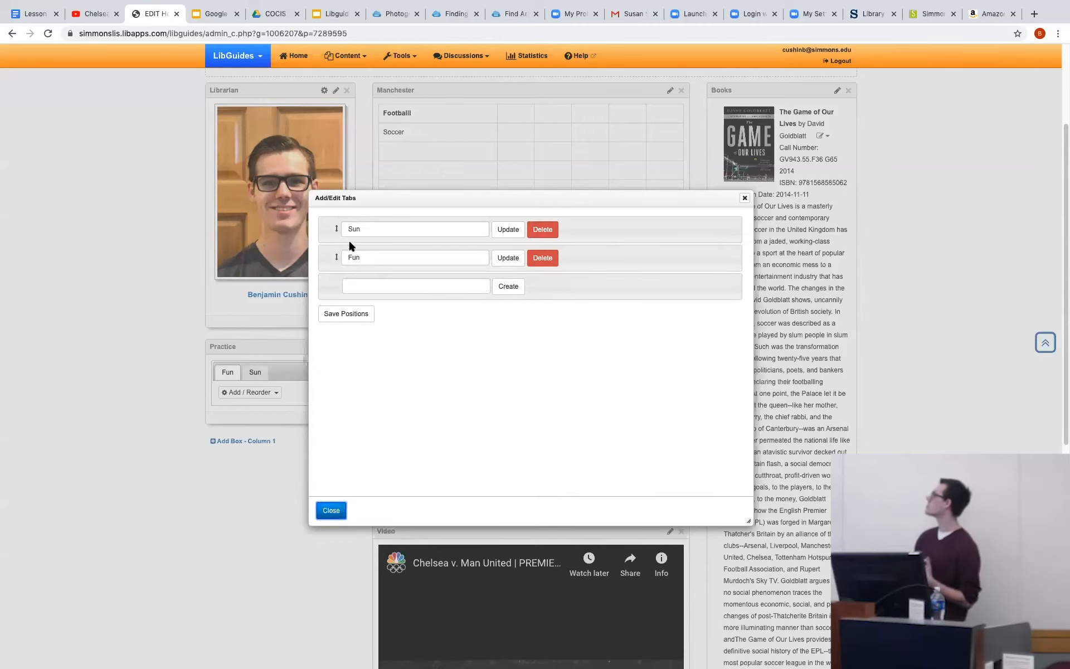
left_click_drag(336, 258, 337, 223)
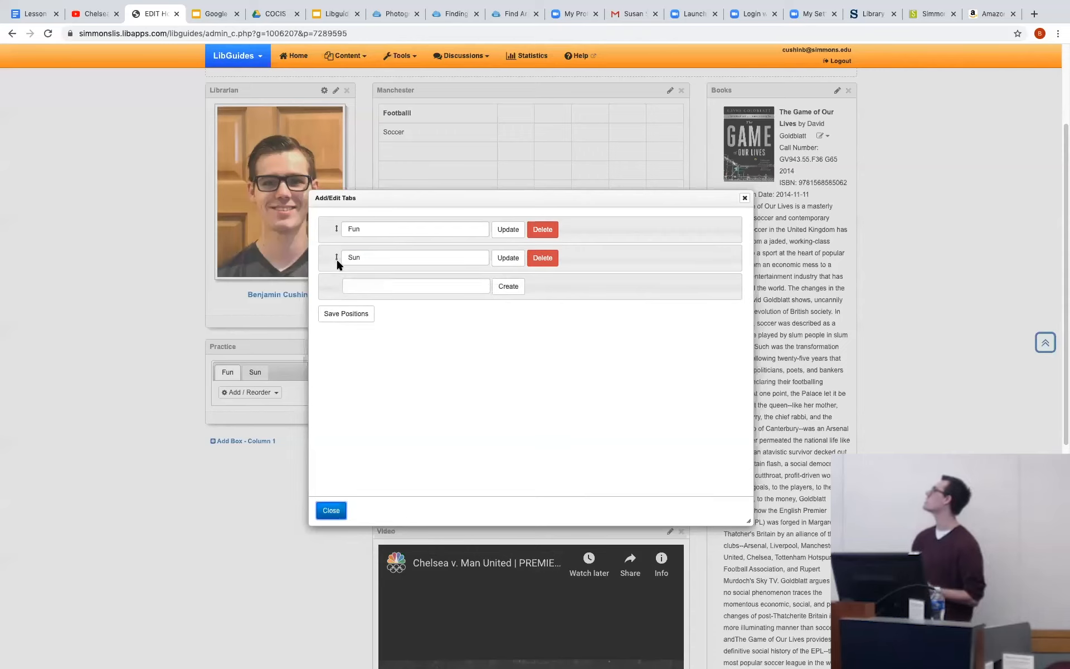
left_click(544, 334)
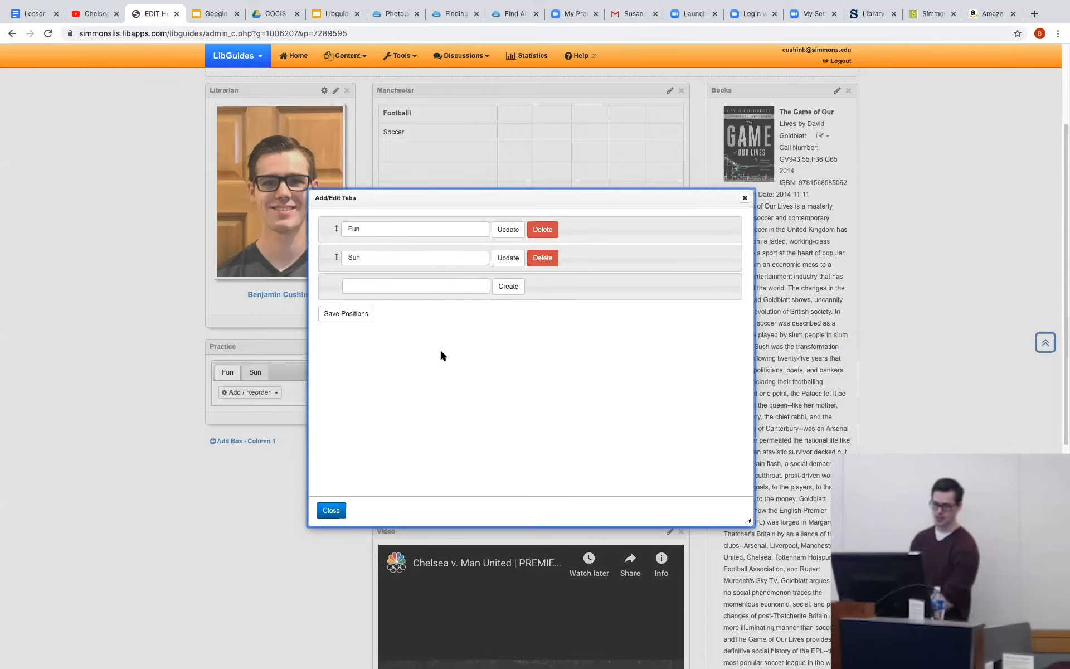
left_click(348, 313)
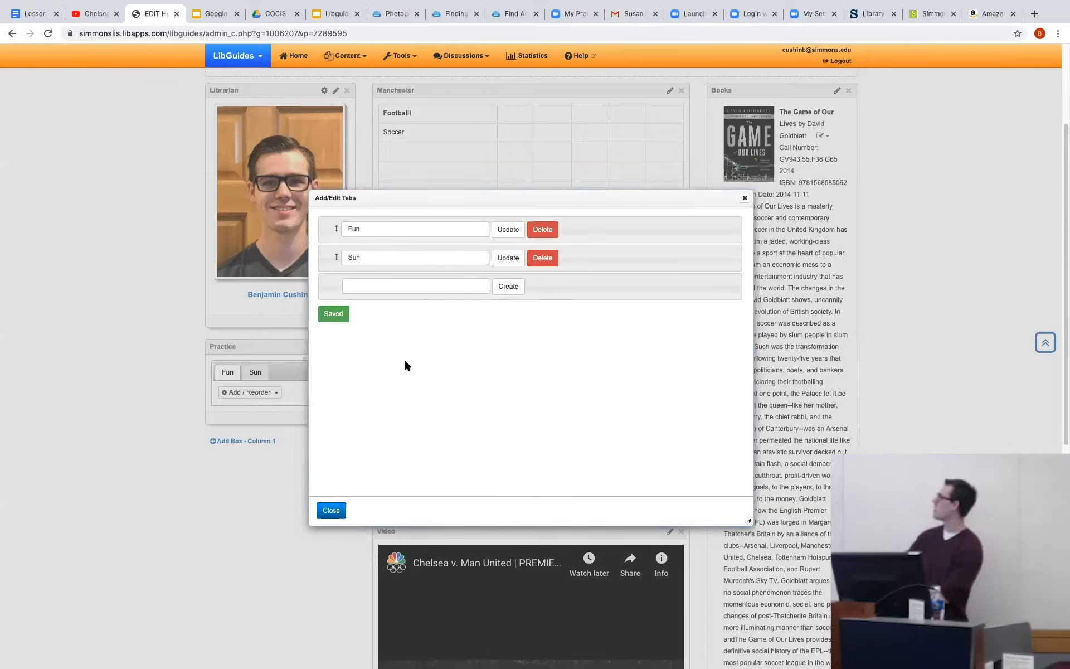
left_click(335, 508)
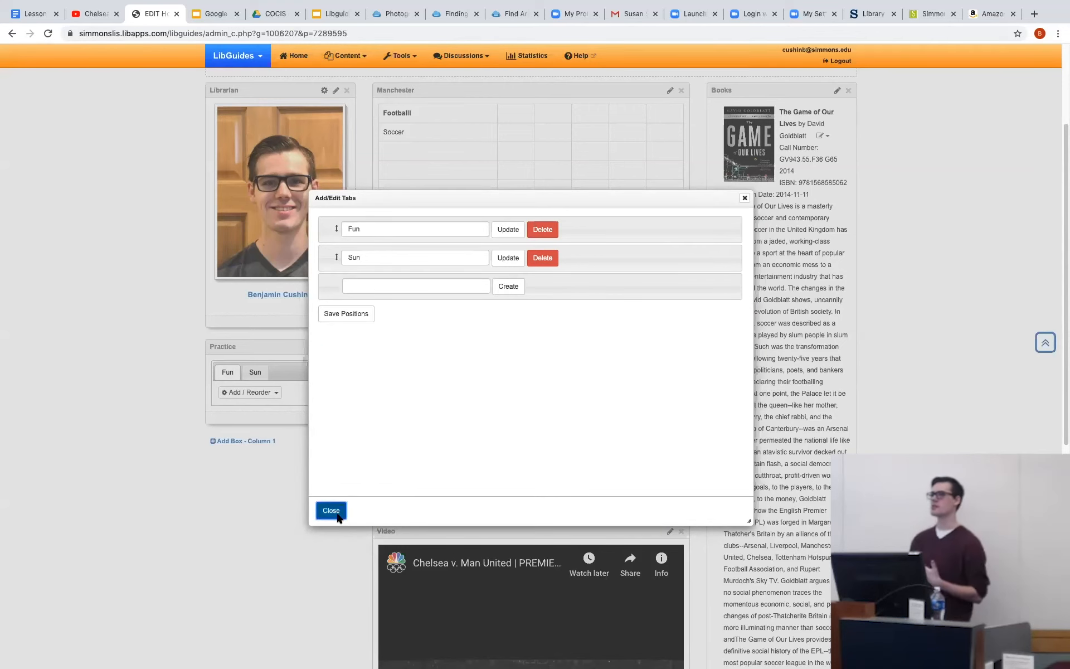
Add the rich text "Hello" to the Fun tab of the Practice box and save it.
left_click(252, 372)
left_click(229, 371)
left_click(258, 391)
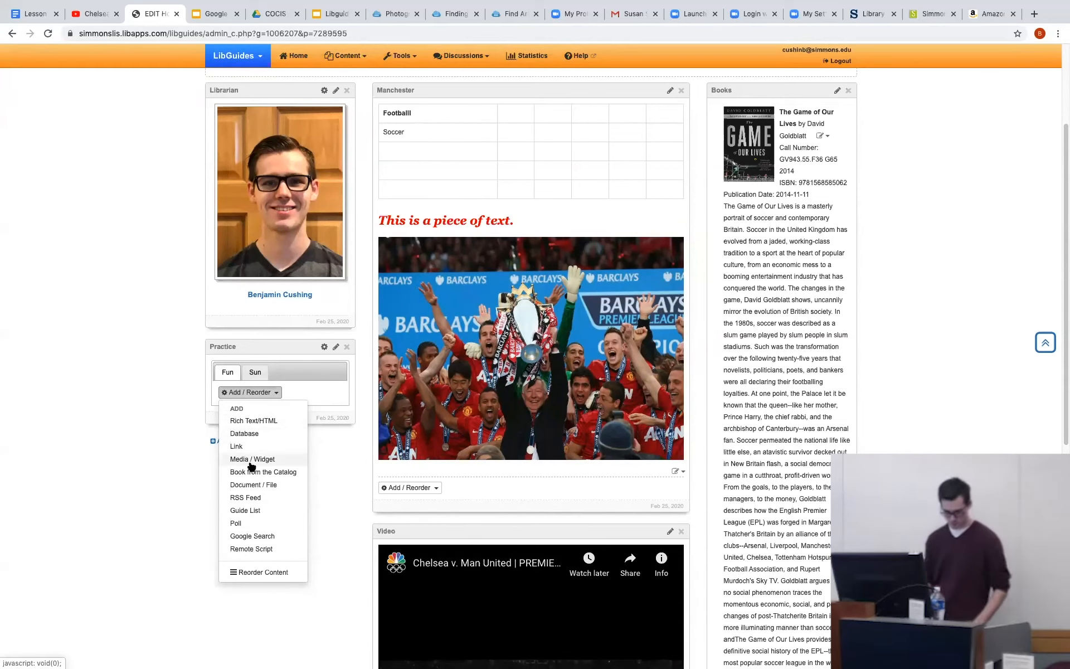
left_click(253, 420)
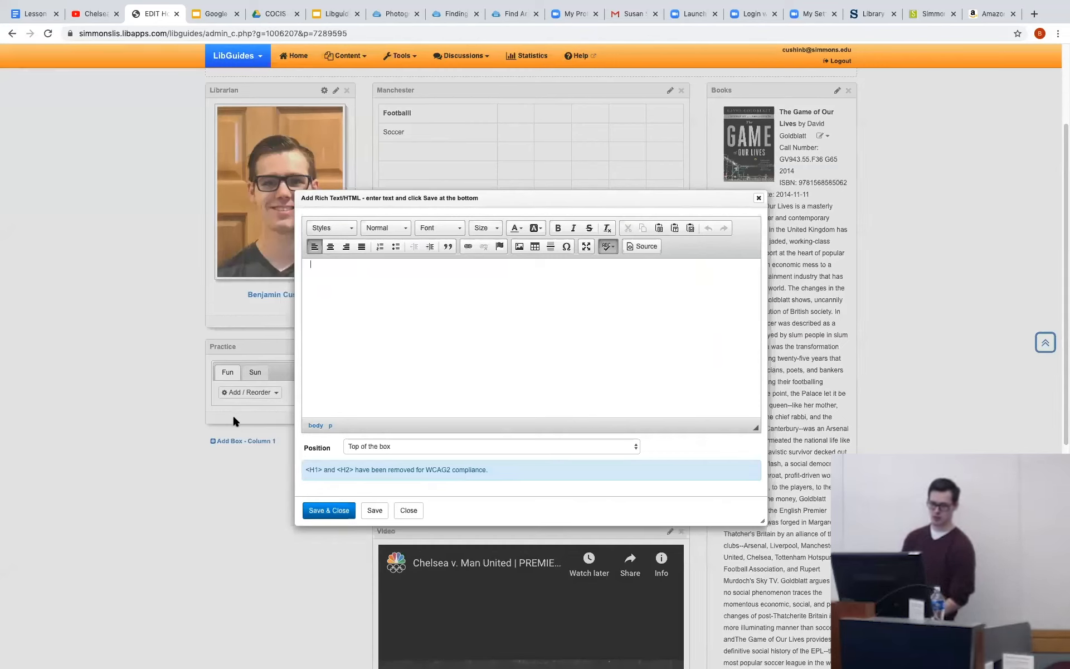
type("He")
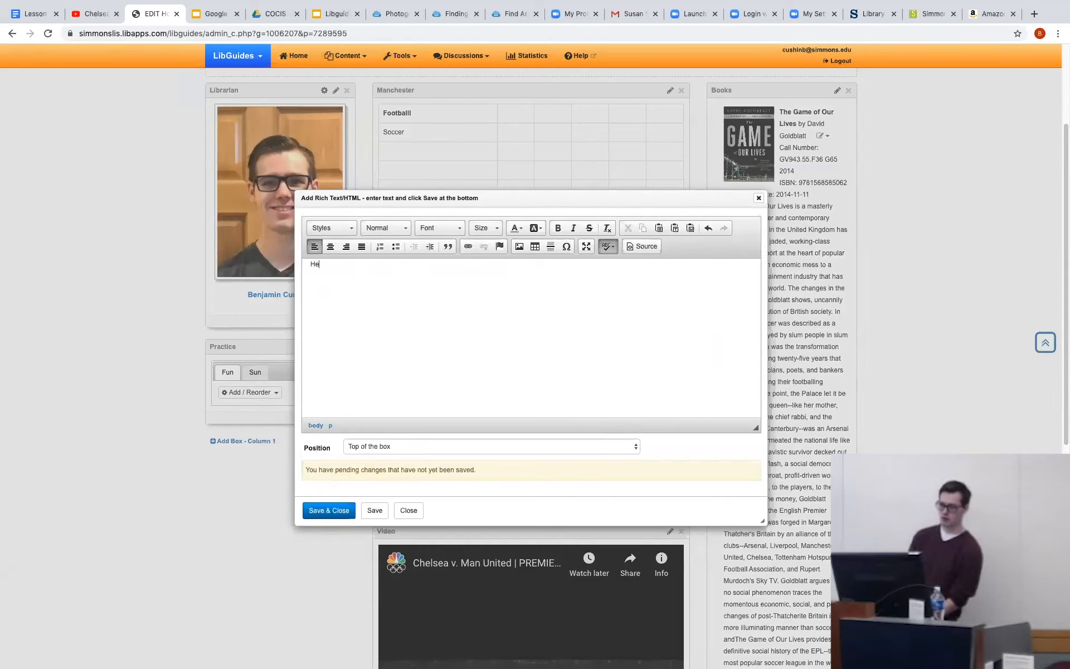
type("llo")
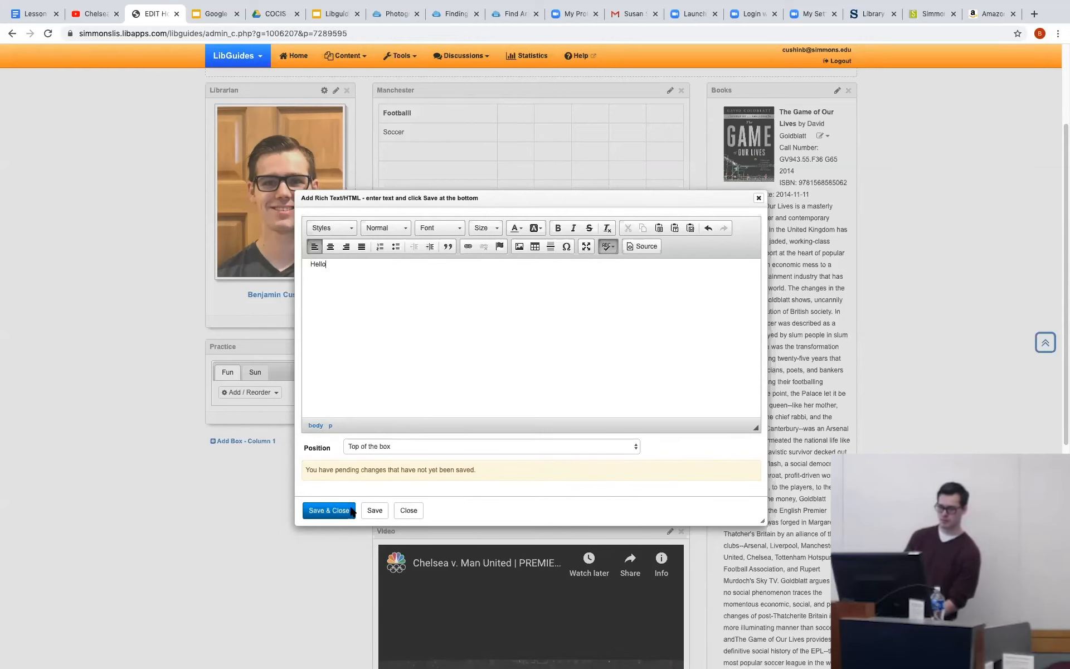
left_click(329, 511)
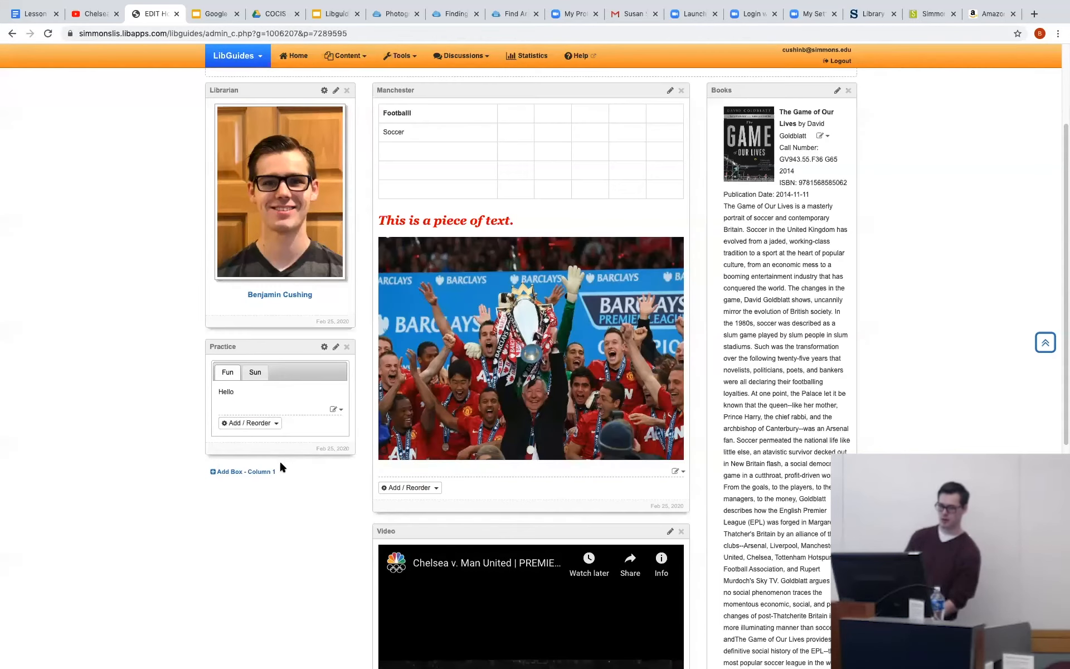
Add the rich text "Hiii" to the Sun tab of the Practice box and save it.
left_click(257, 374)
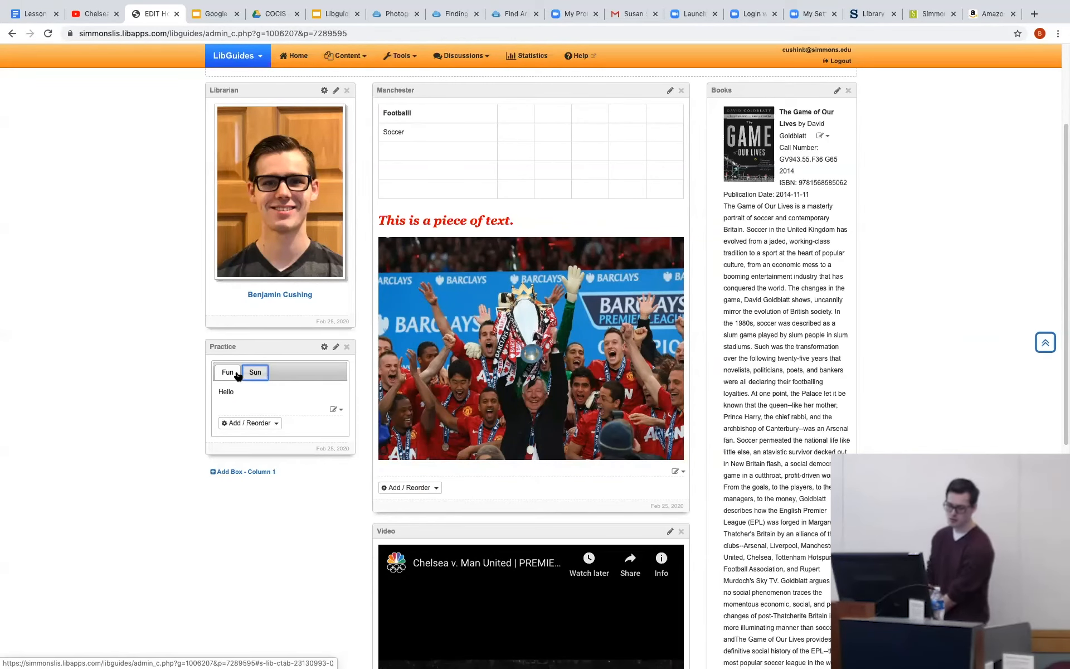
left_click(256, 372)
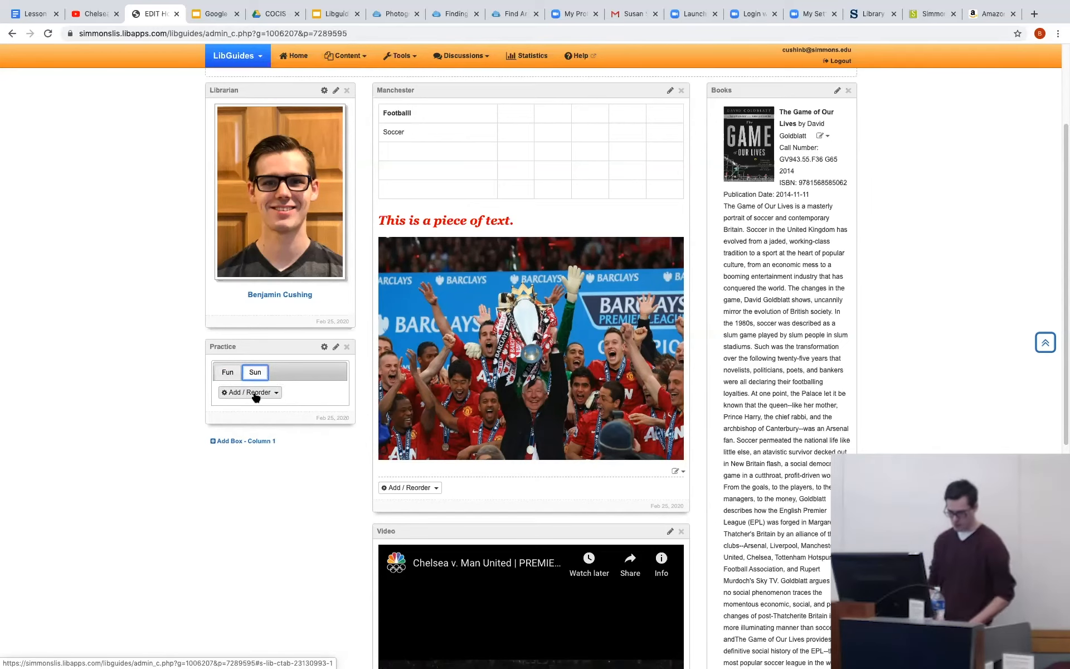
left_click(256, 392)
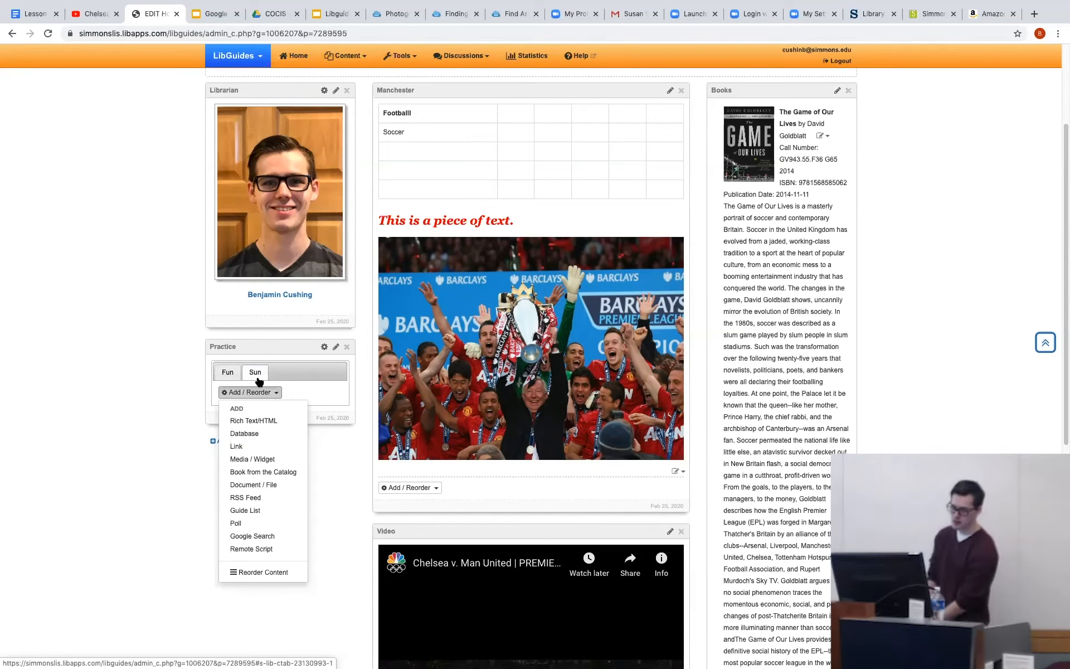
left_click(245, 421)
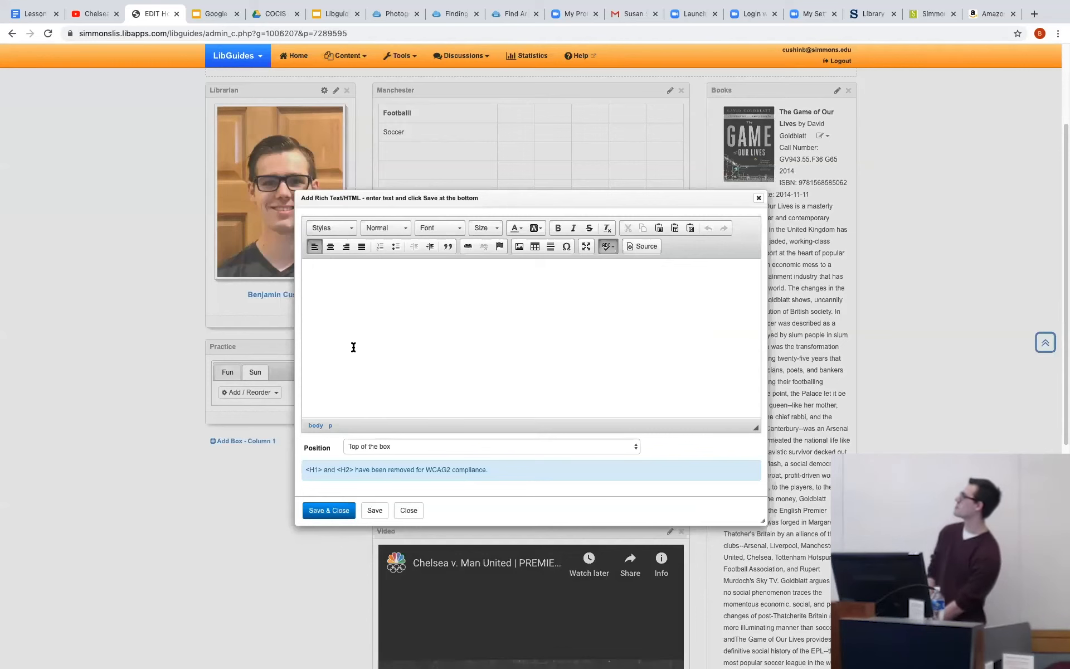
type("Hiii")
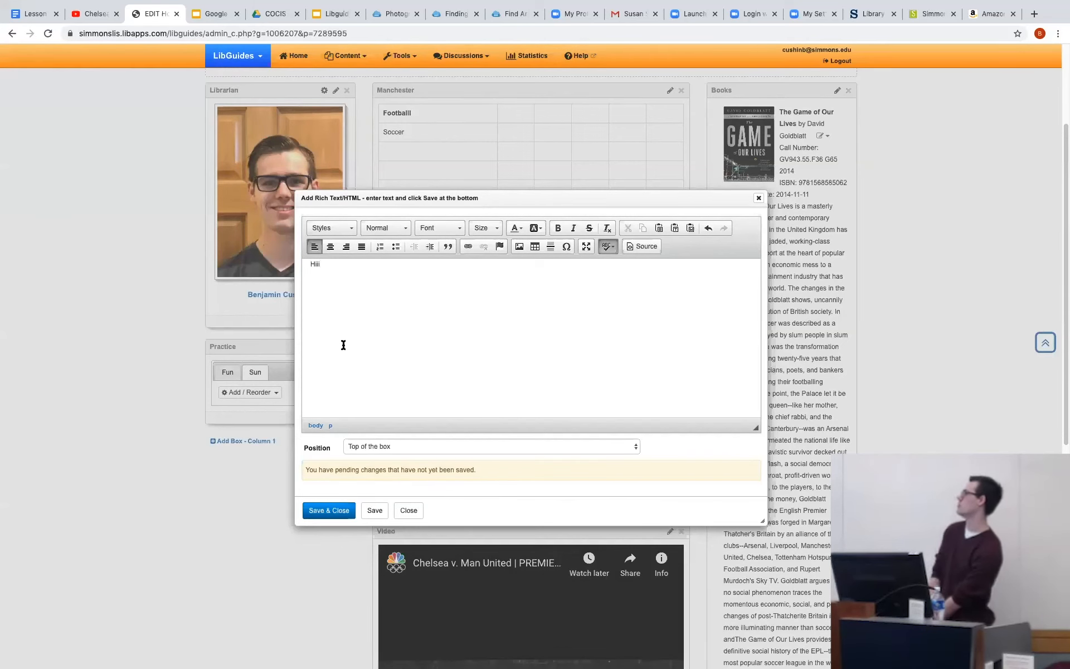
left_click(320, 510)
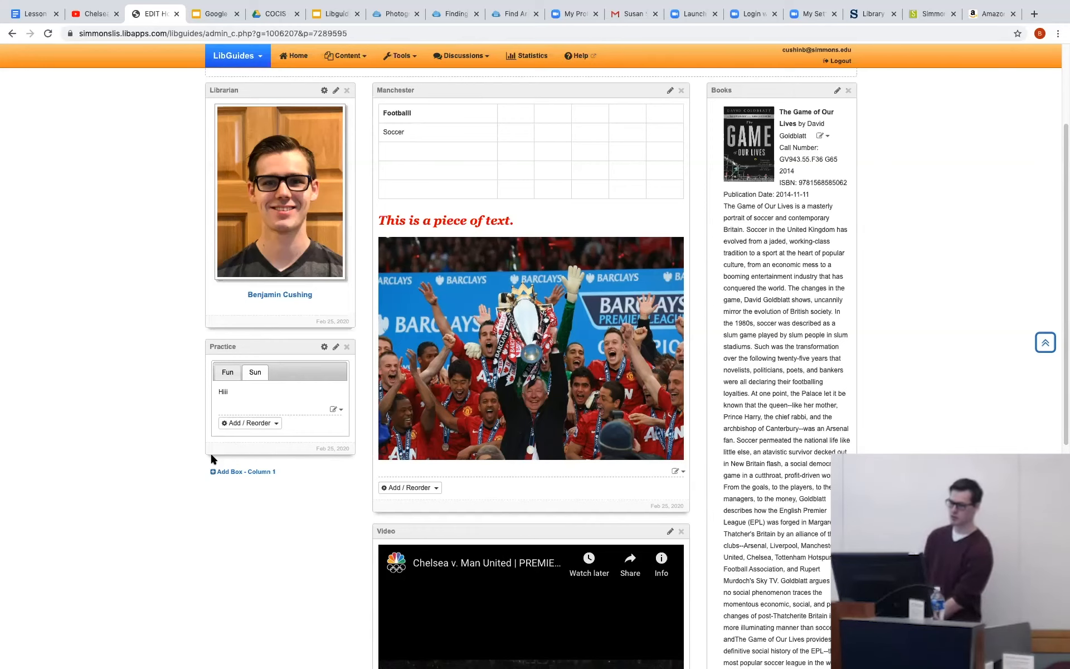
Delete the tabbed Practice box from column 1, acknowledging that the deletion cannot be undone.
scroll(241, 424, "up", 3)
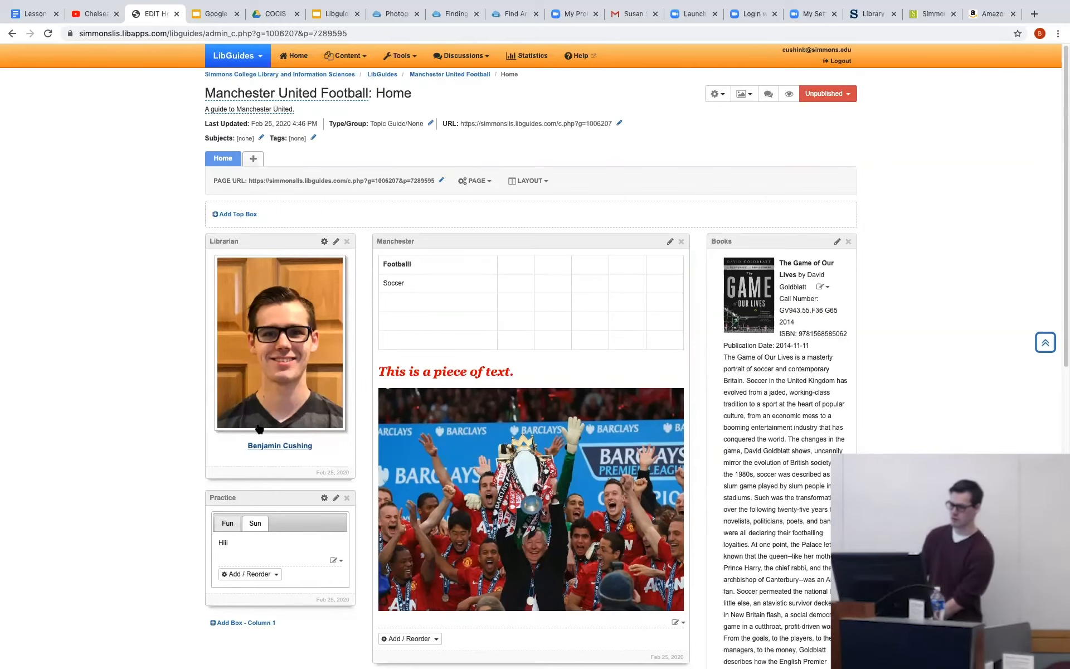
left_click(346, 498)
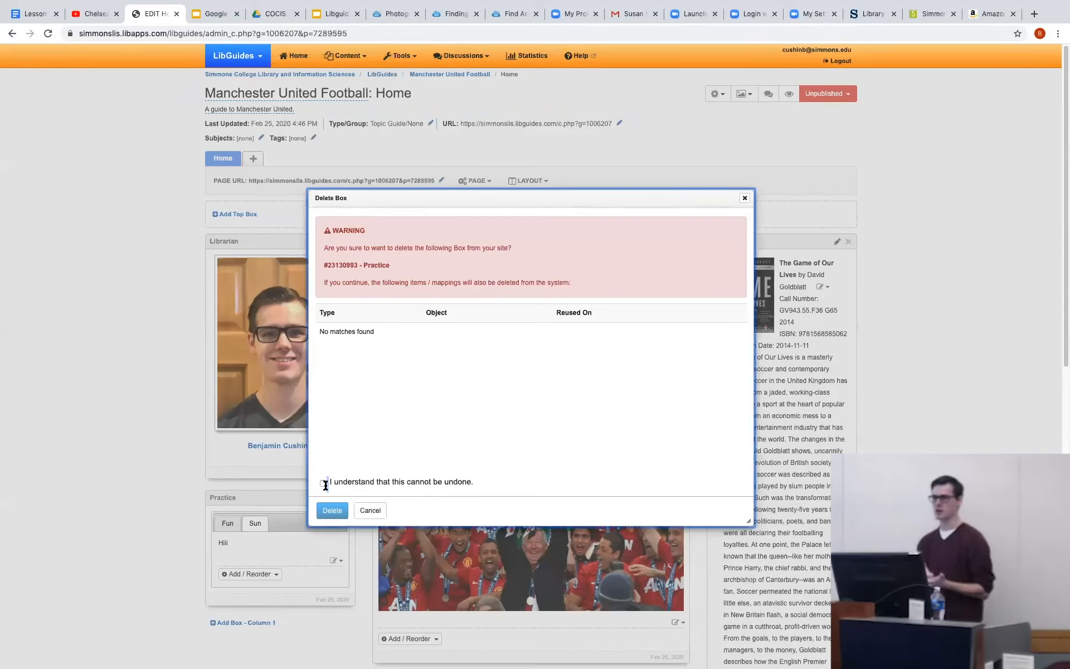
left_click(324, 483)
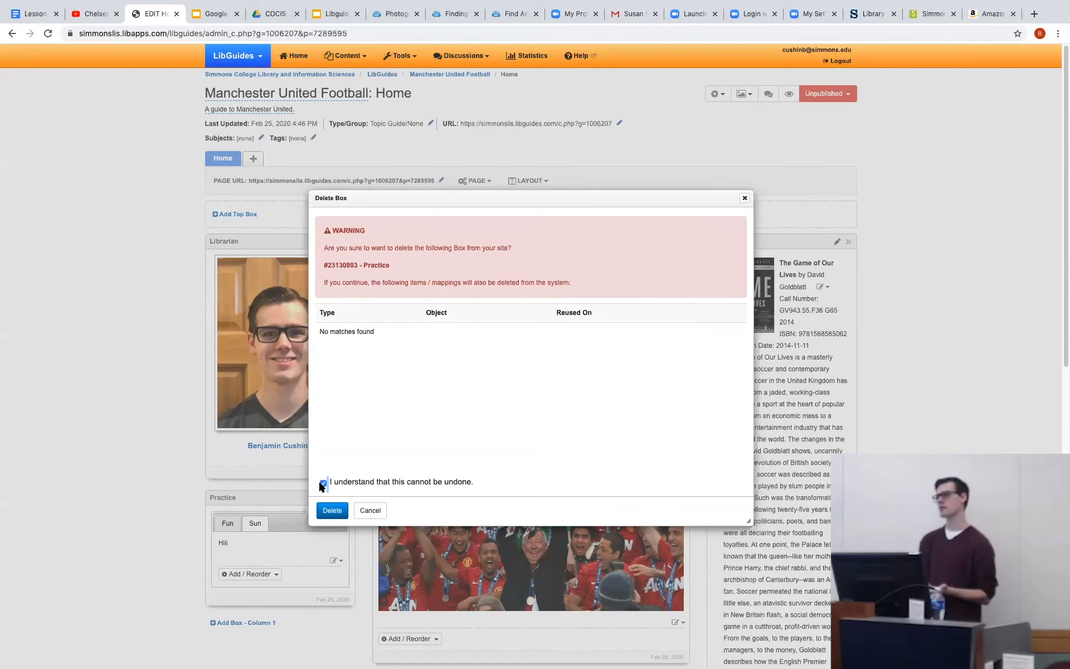
left_click(333, 510)
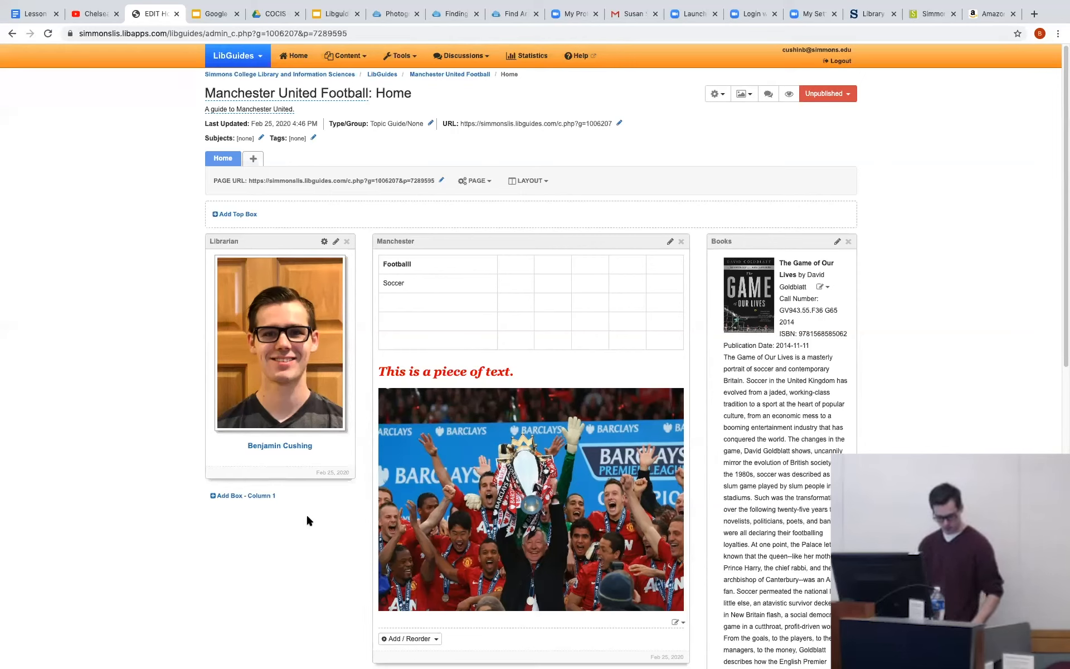
Add a Gallery box named "Practice" at the bottom of column 1 and save it.
left_click(243, 495)
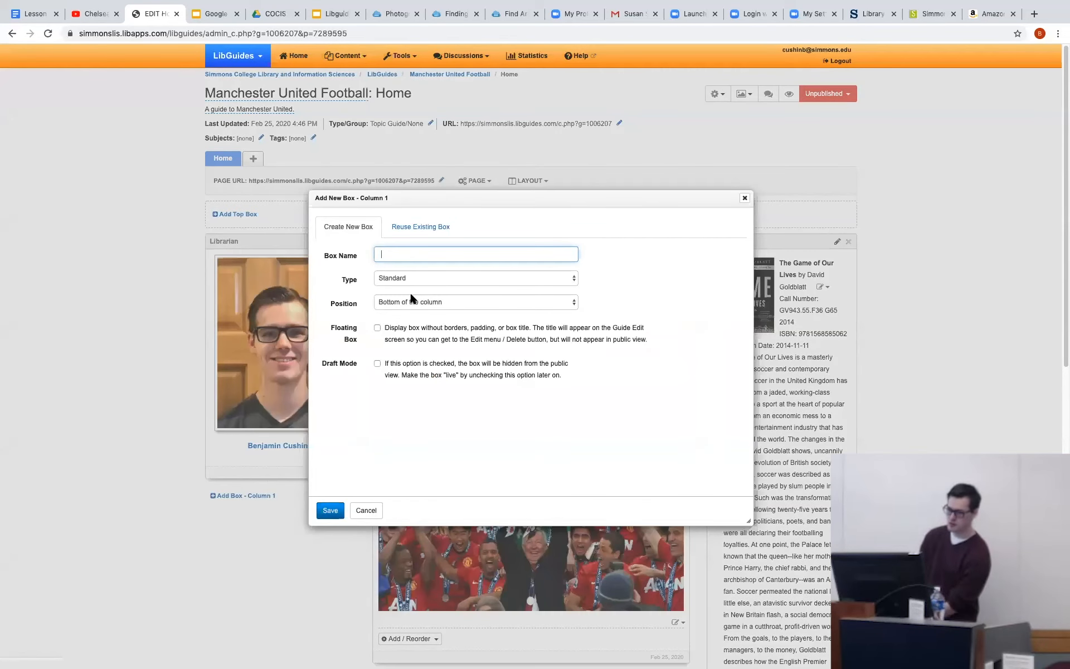
type("Practice")
left_click(418, 277)
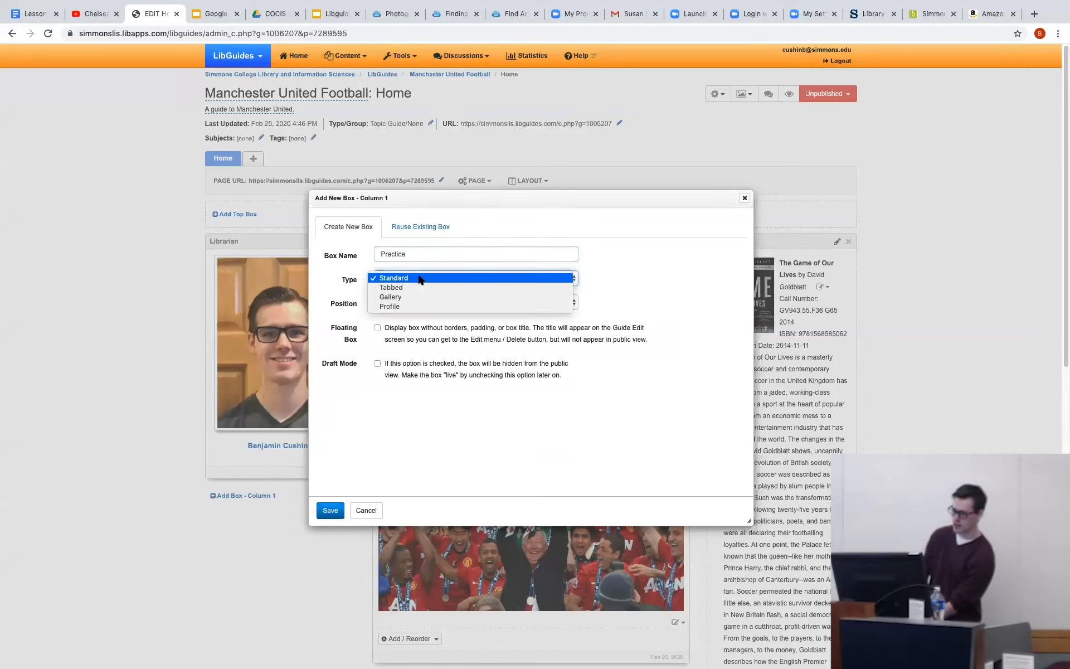
left_click(425, 296)
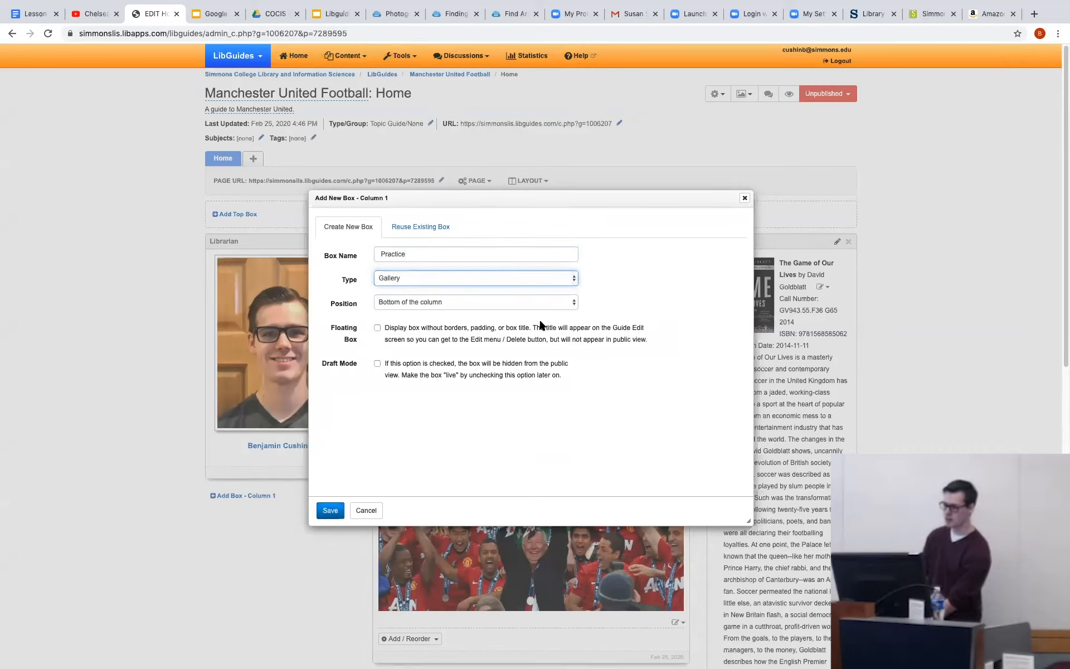
left_click(394, 283)
left_click(396, 280)
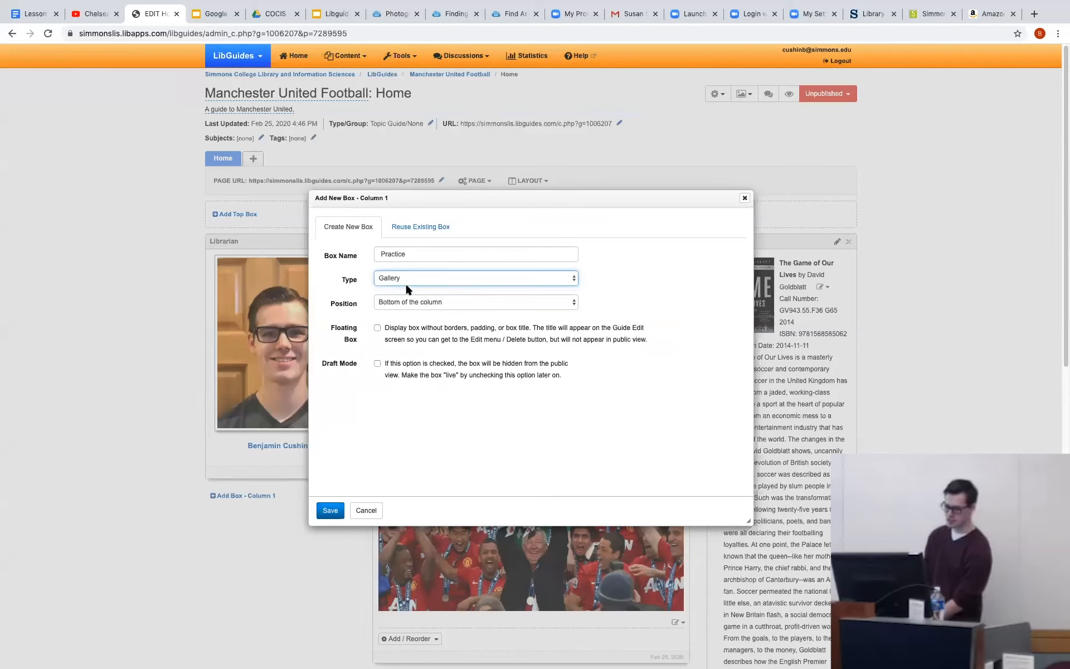
left_click(413, 302)
left_click(413, 302)
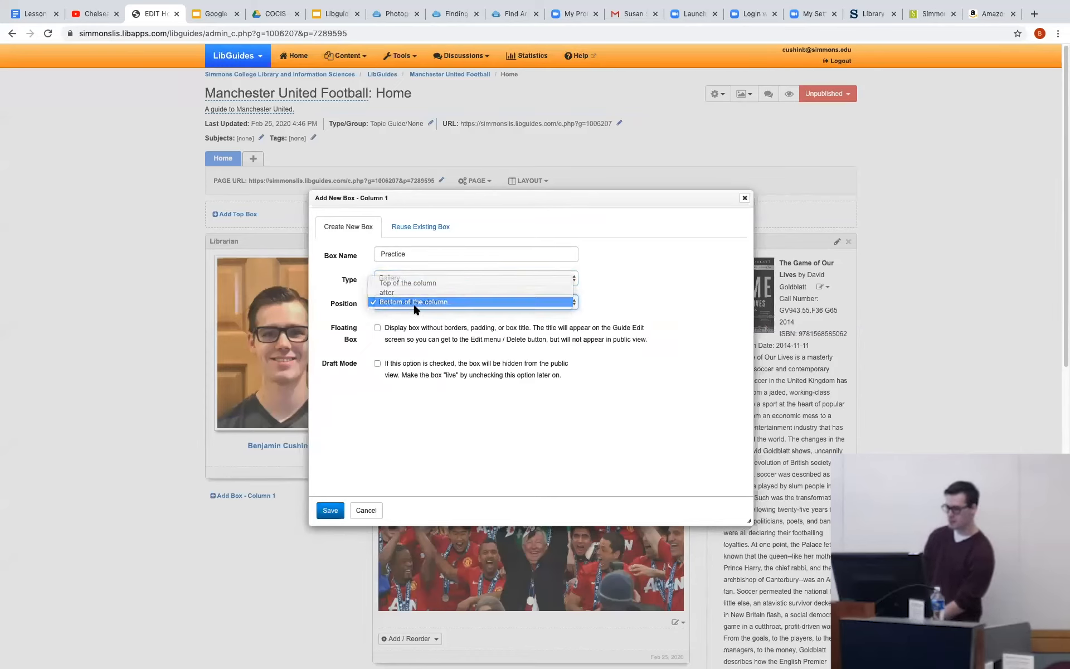
left_click(331, 510)
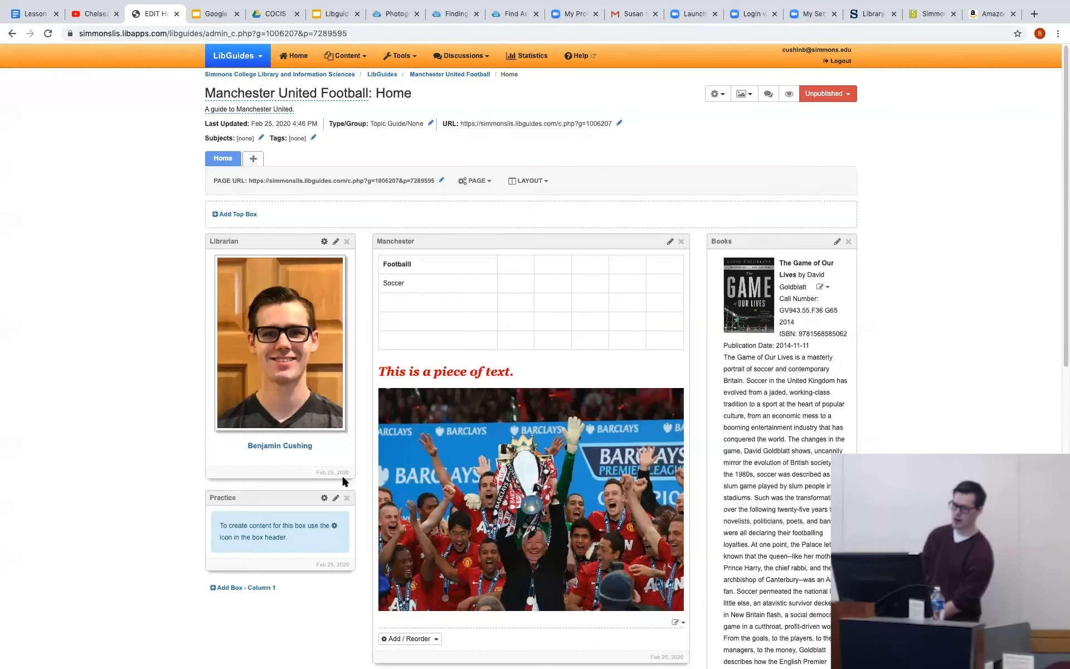
Open the Practice gallery box for editing and add a database slide for Academic Search Complete.
left_click(323, 497)
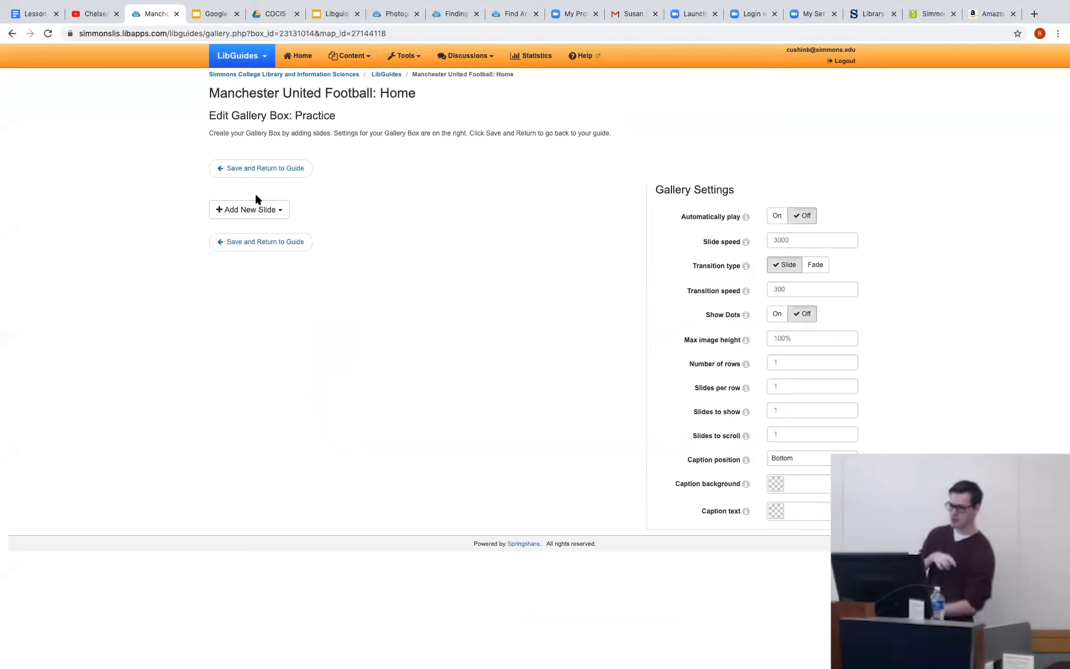
left_click(248, 210)
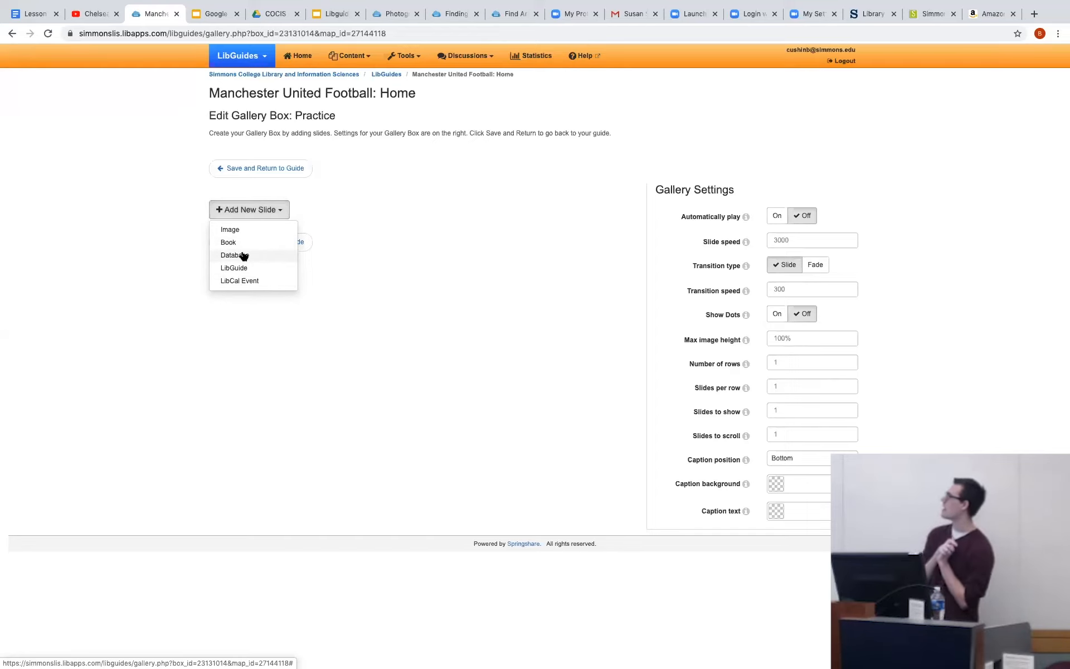
left_click(224, 254)
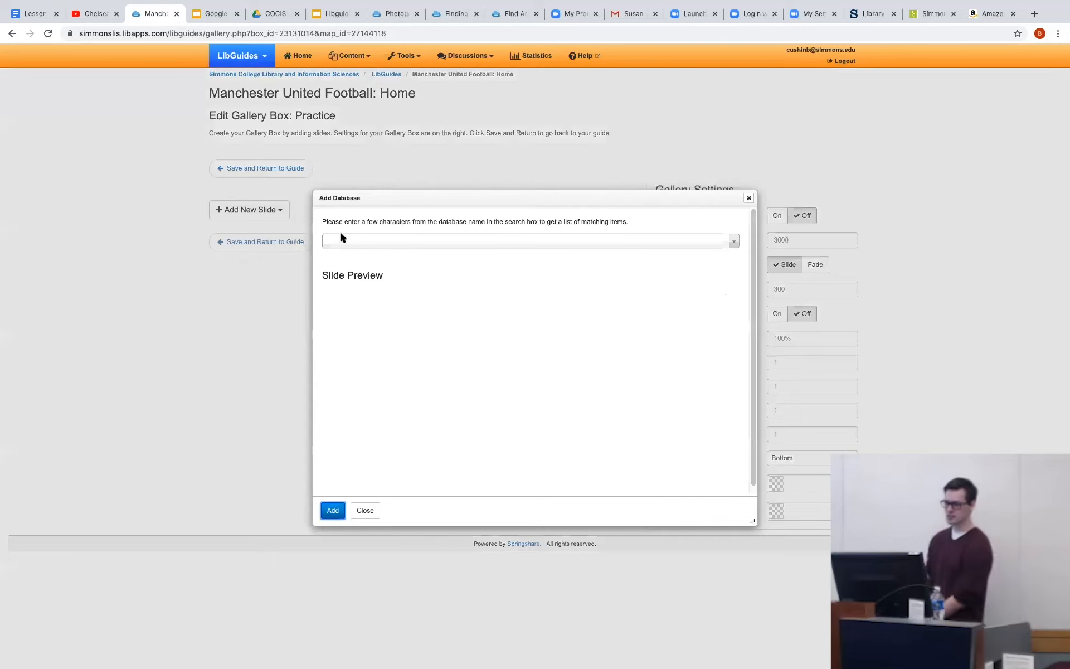
left_click(422, 245)
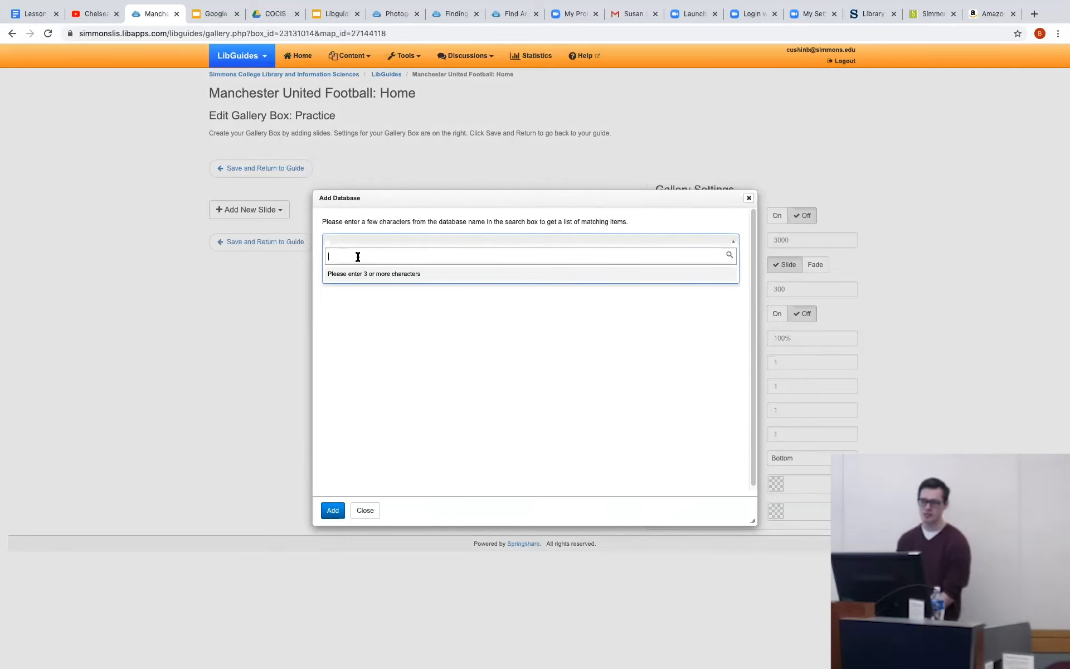
type("aca")
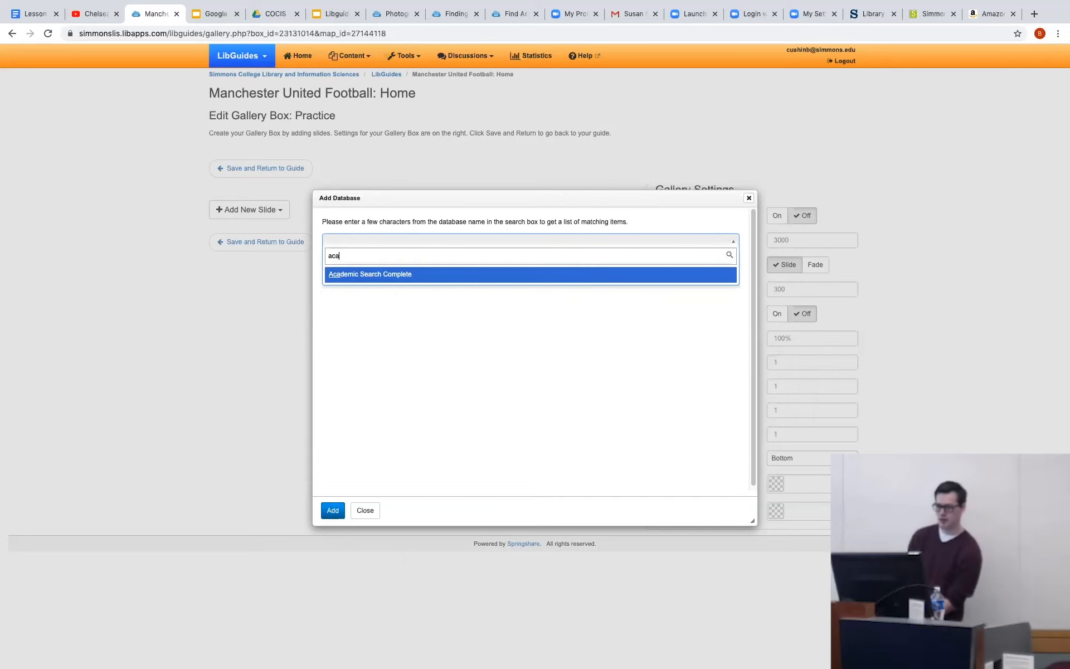
left_click(445, 275)
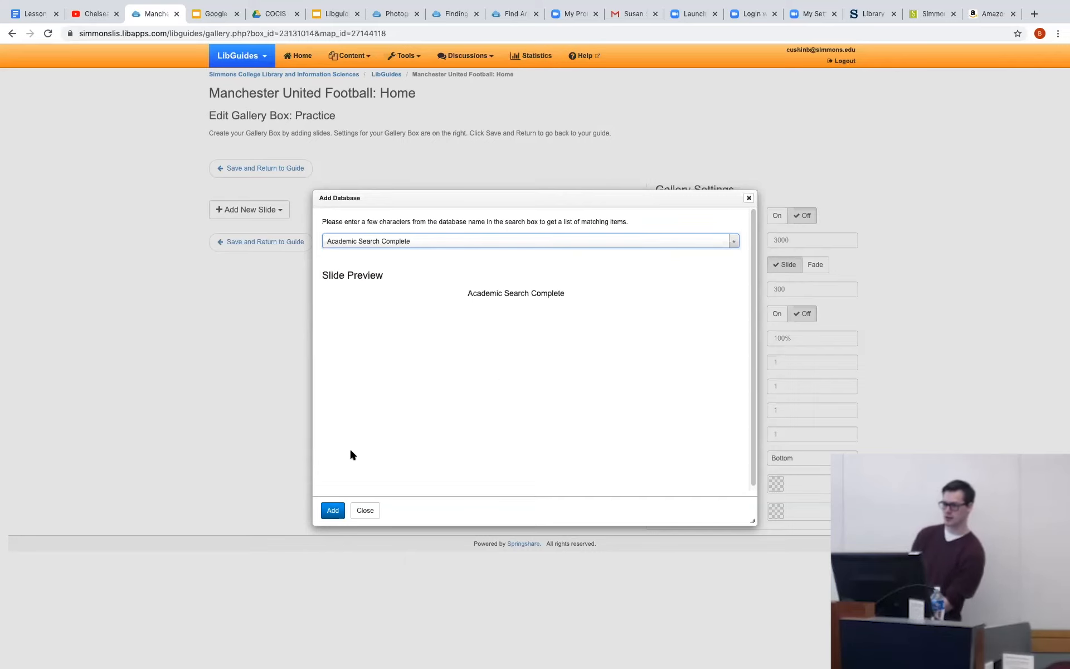
left_click(332, 510)
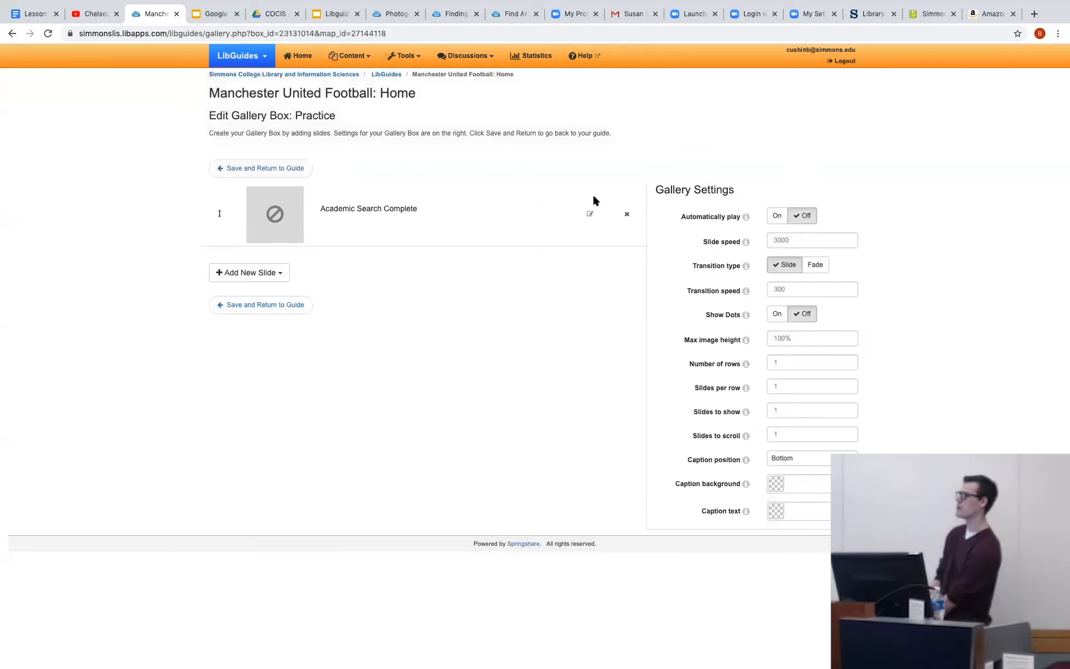
Set the Academic Search Complete slide's details to "This is for research" and save the slide.
left_click(588, 215)
left_click(412, 242)
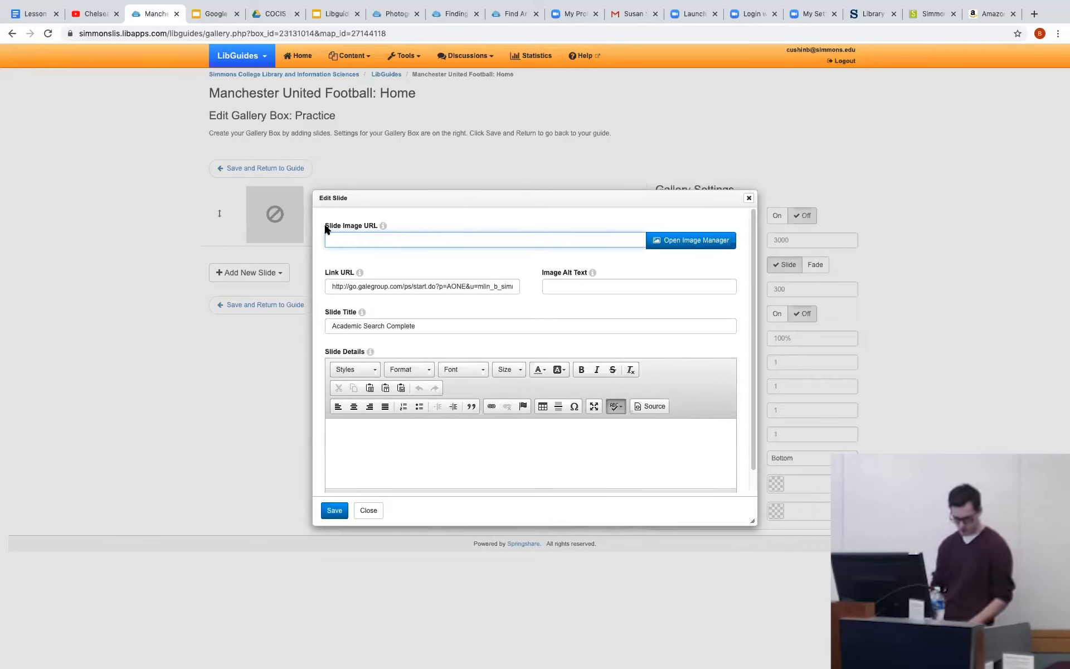
left_click(351, 430)
type("This ")
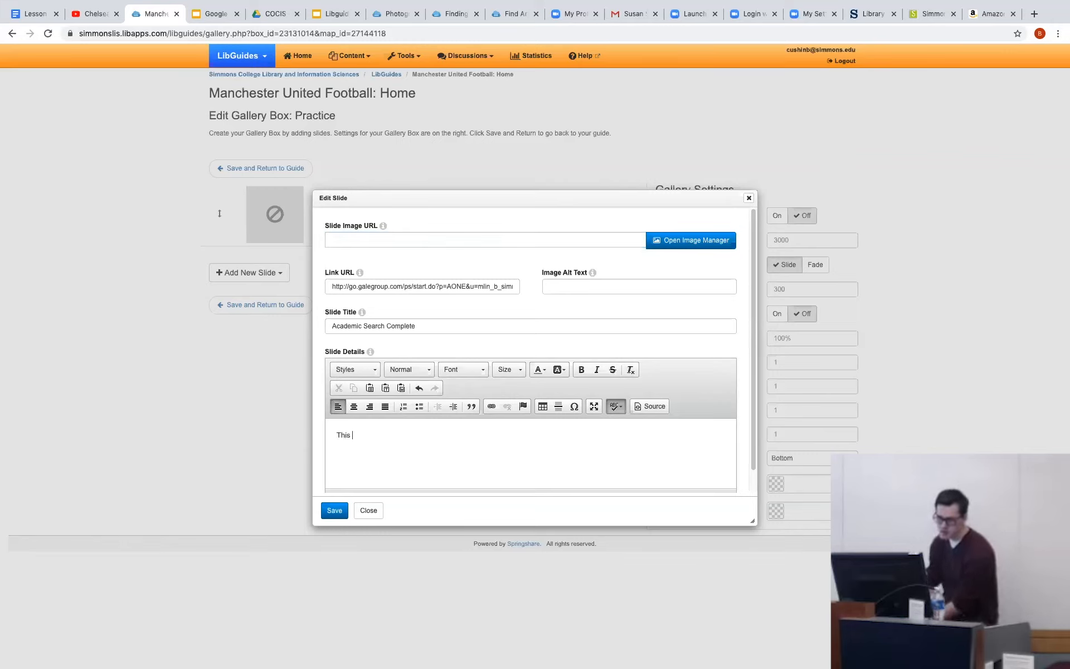
type("is for research")
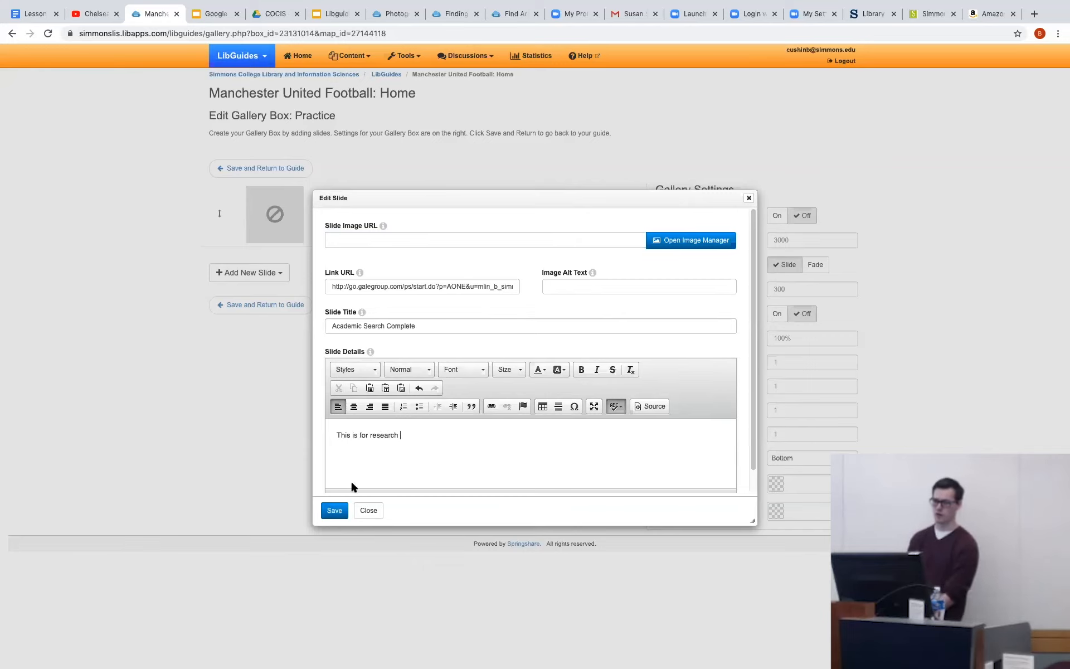
left_click(335, 510)
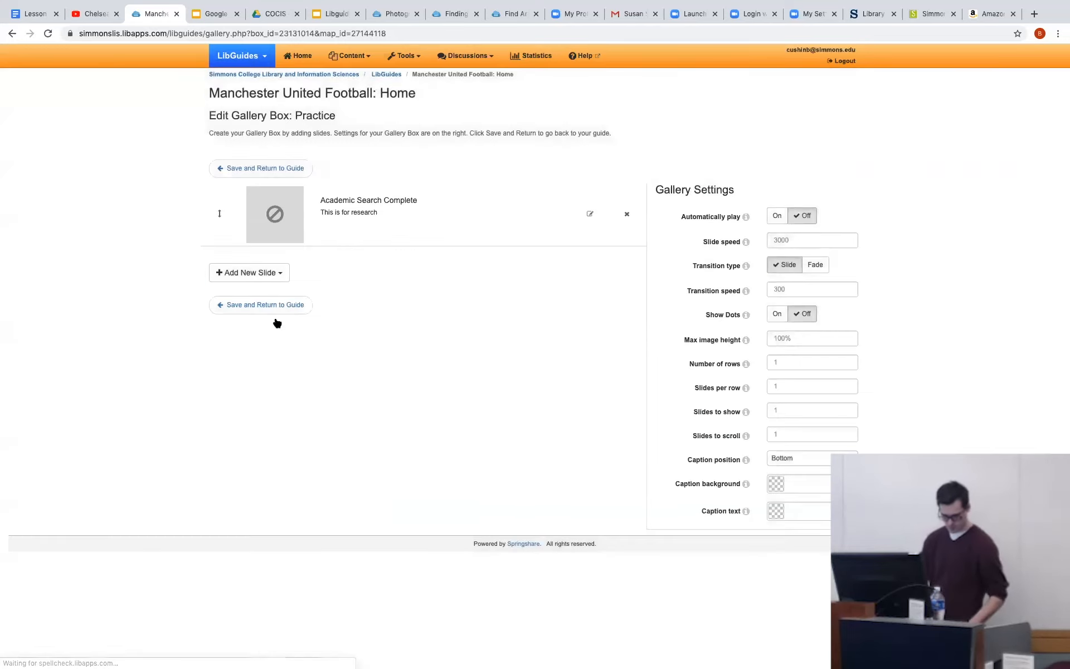
Add a database slide for Business Source Premier to the Practice gallery box.
left_click(264, 274)
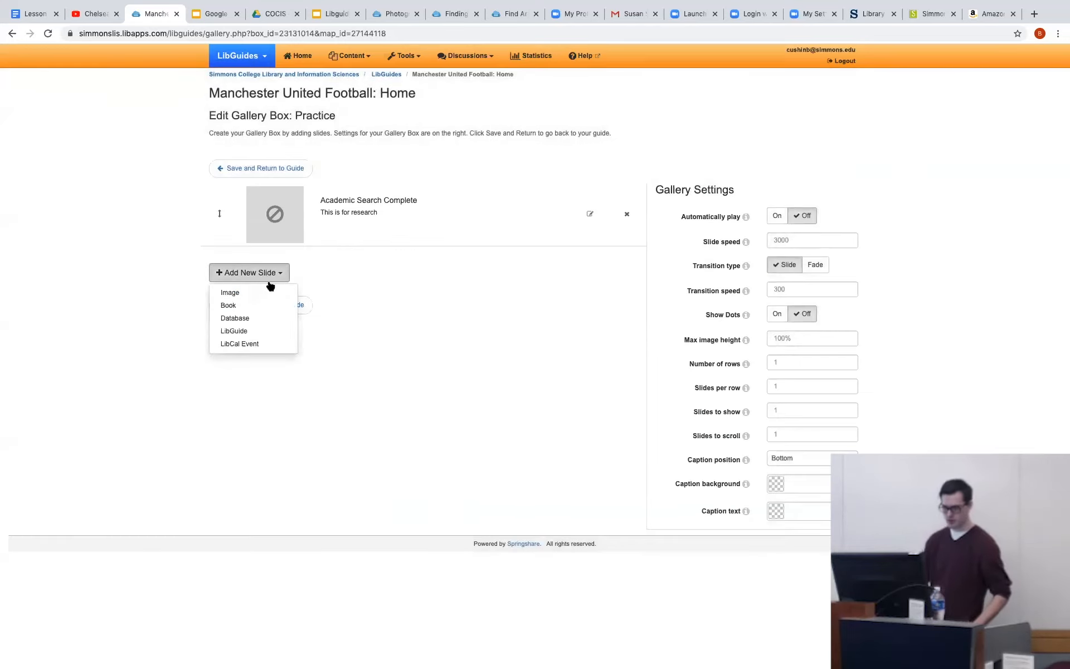
left_click(238, 318)
left_click(487, 236)
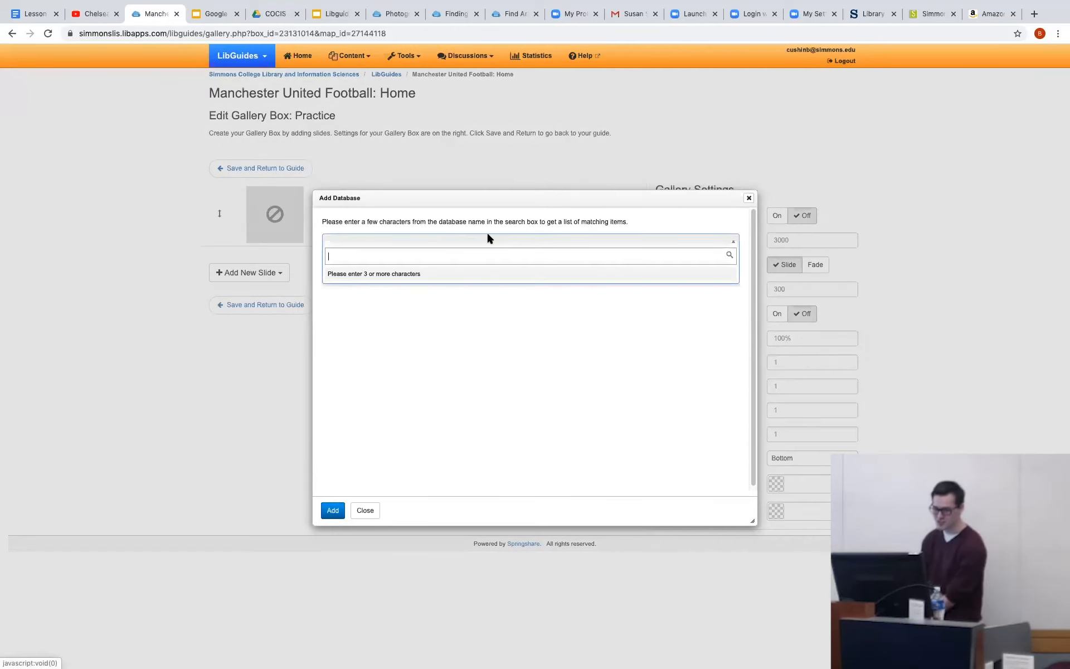
type("busin")
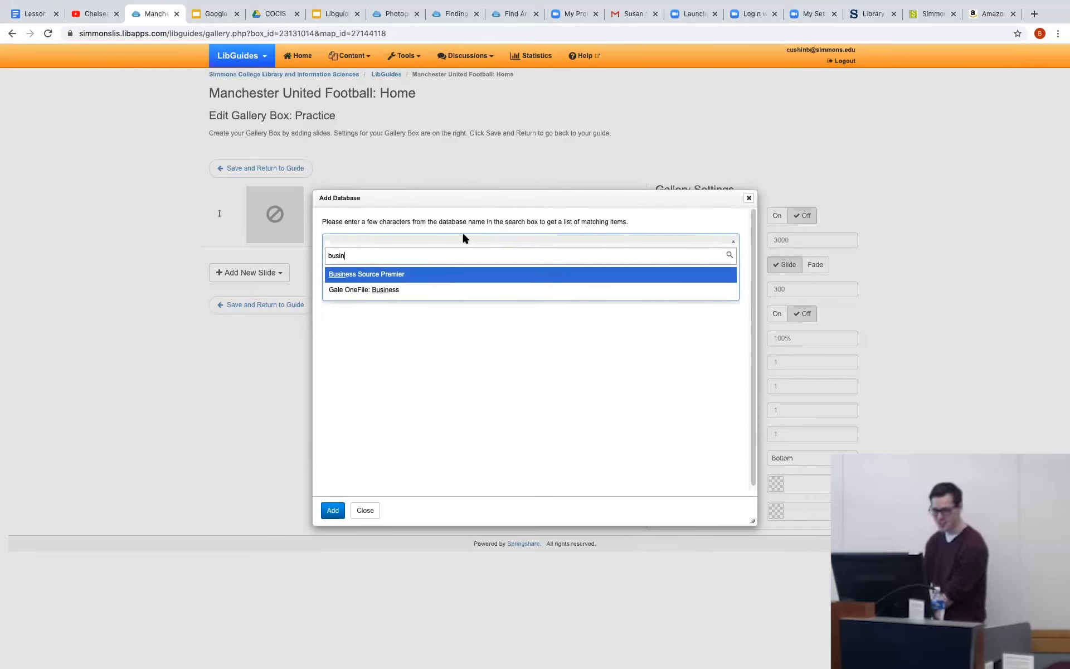
left_click(439, 275)
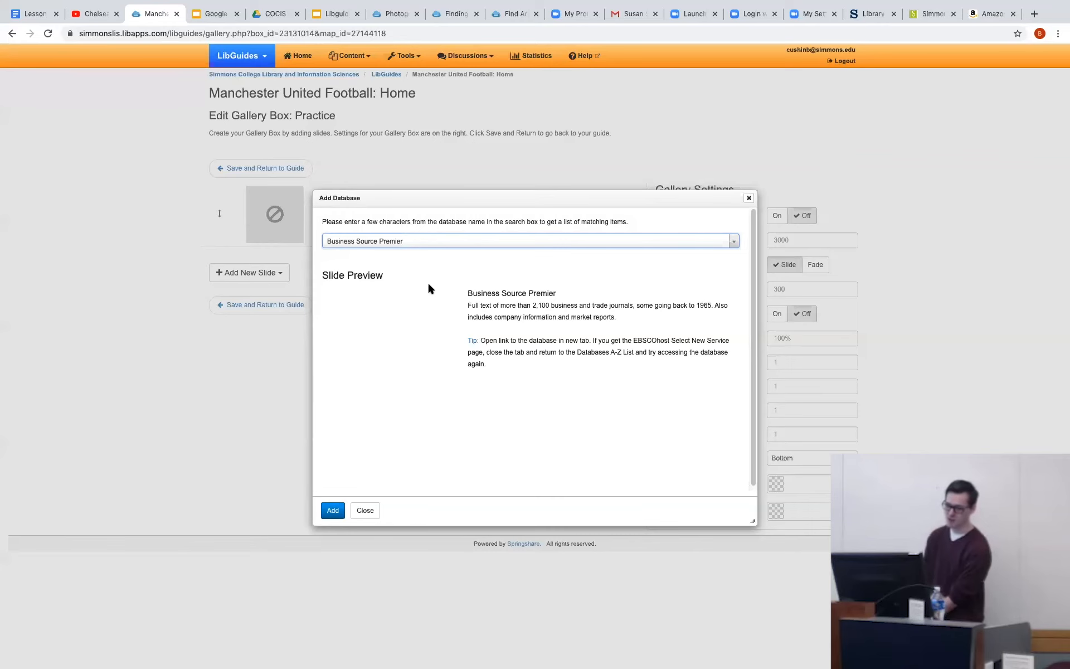
left_click(344, 511)
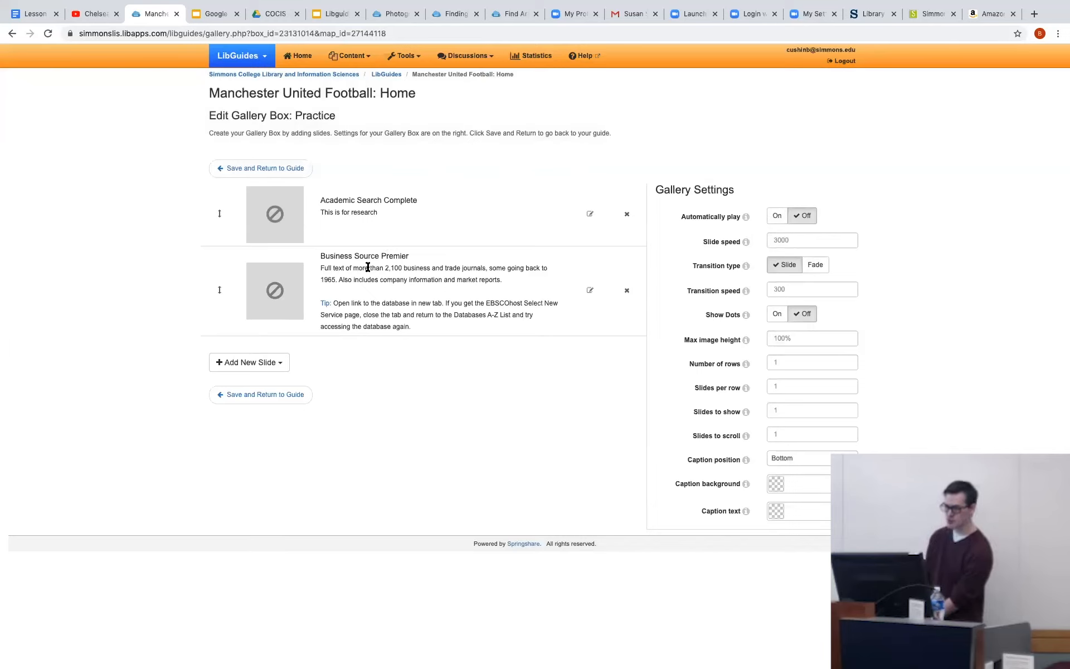
left_click_drag(322, 267, 509, 273)
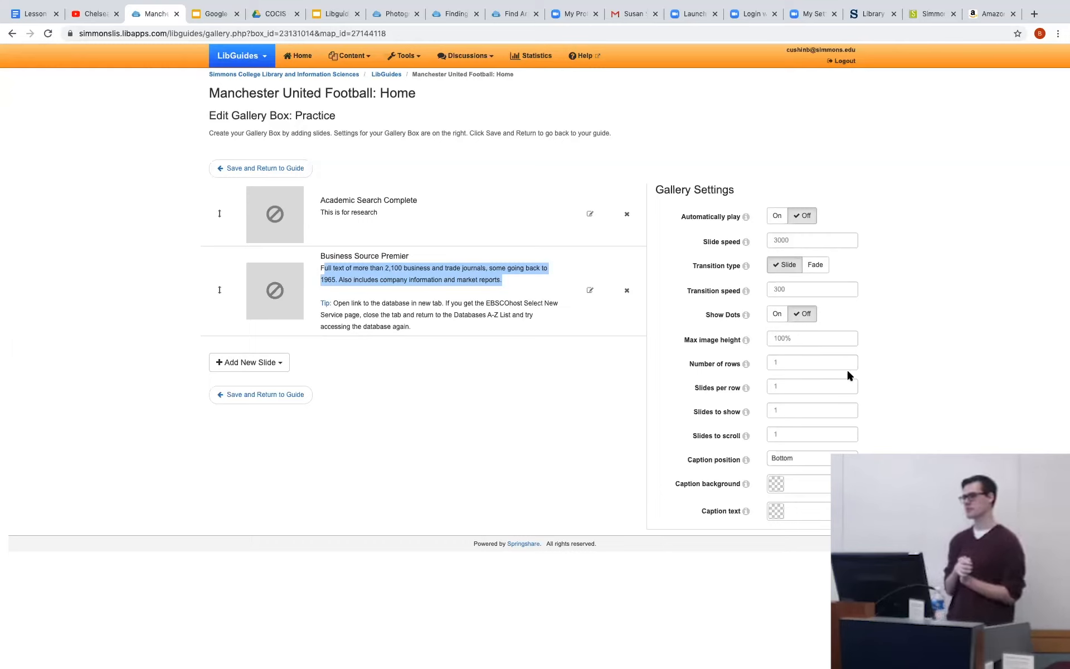
Set the gallery's slide speed to 3000 with automatic play on, and save it back to the guide.
left_click(808, 245)
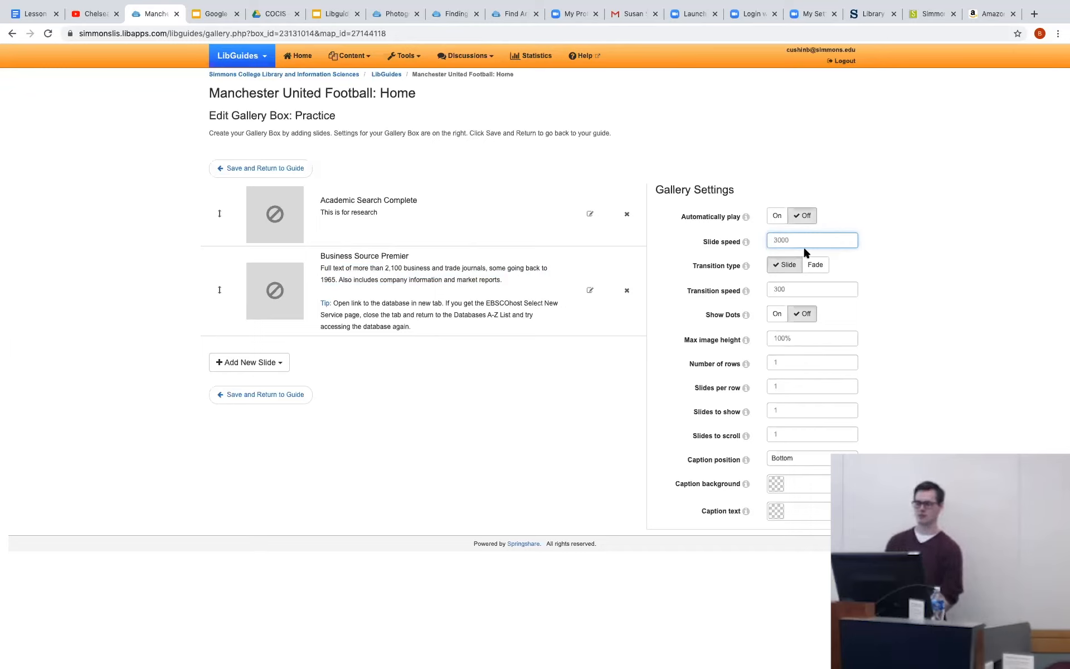
type("3000")
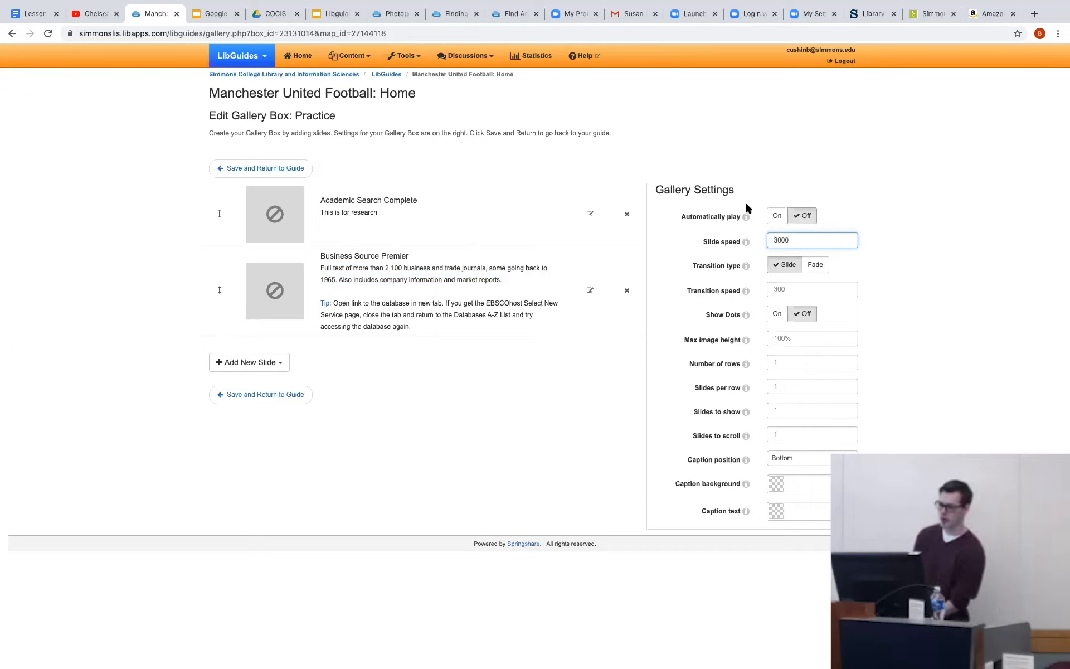
left_click(776, 217)
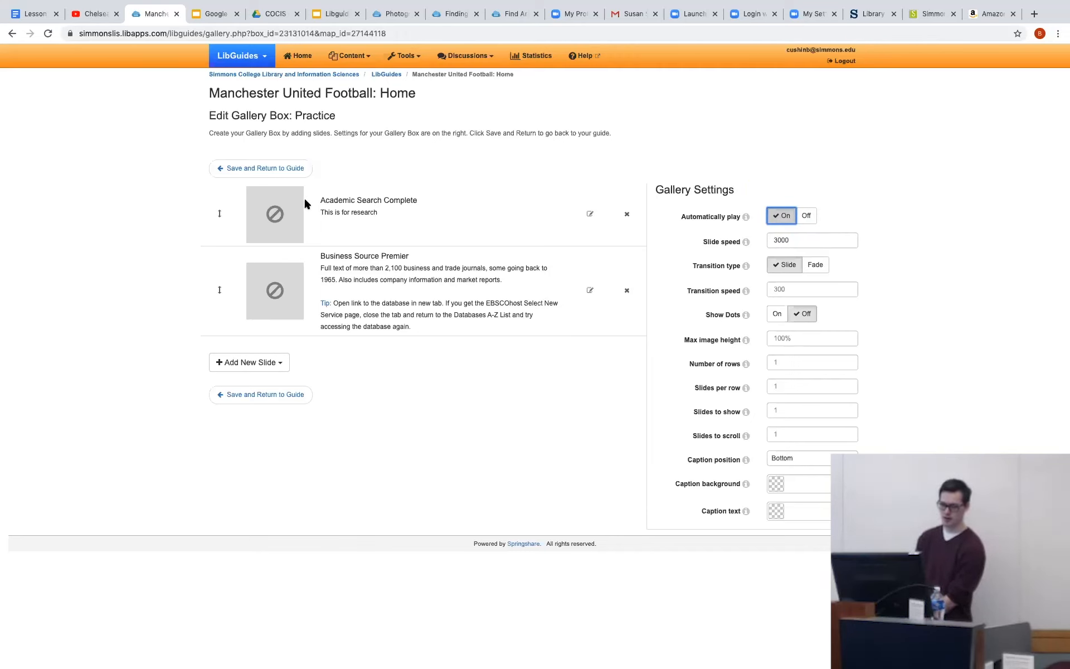
left_click(264, 174)
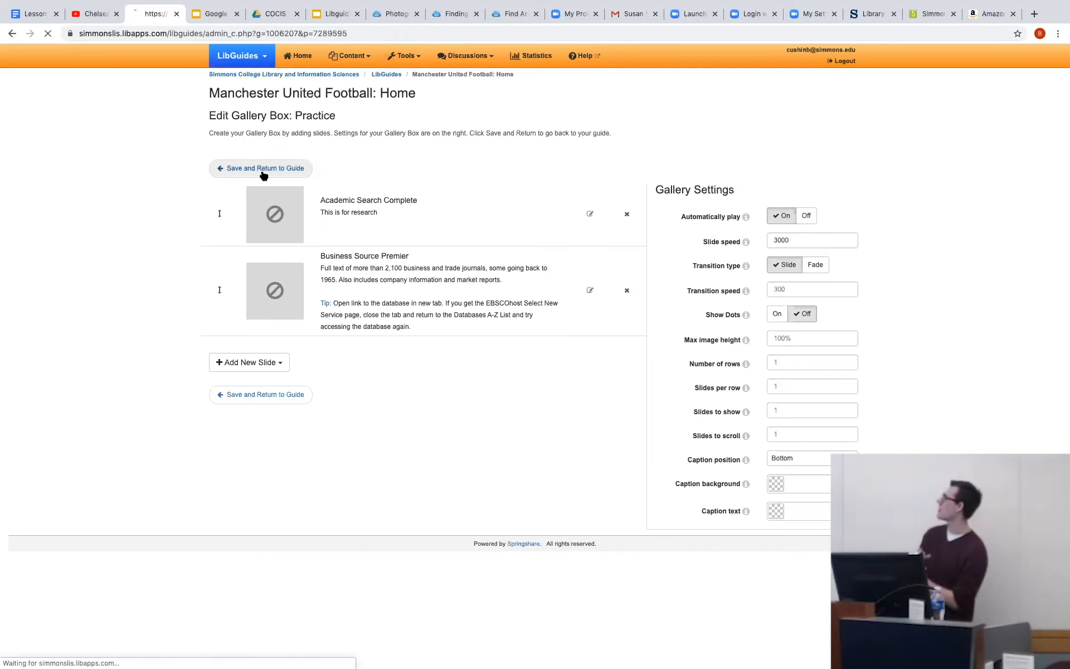
scroll(358, 299, "up", 2)
scroll(356, 303, "down", 6)
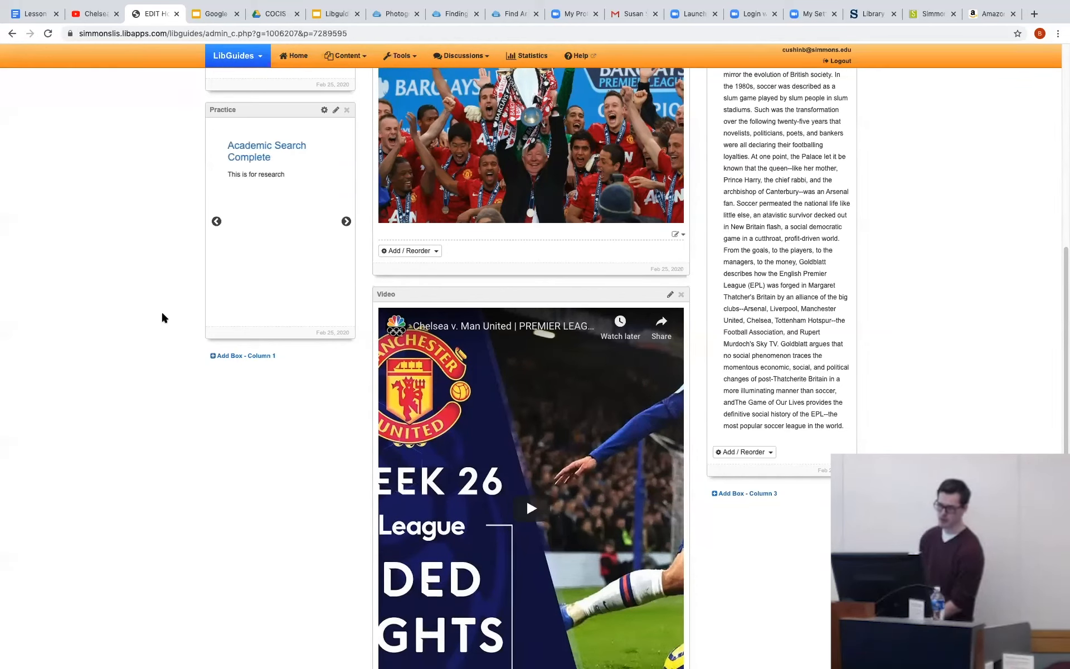
Delete the Librarian profile box from column 1, acknowledging that the deletion cannot be undone.
scroll(179, 308, "up", 7)
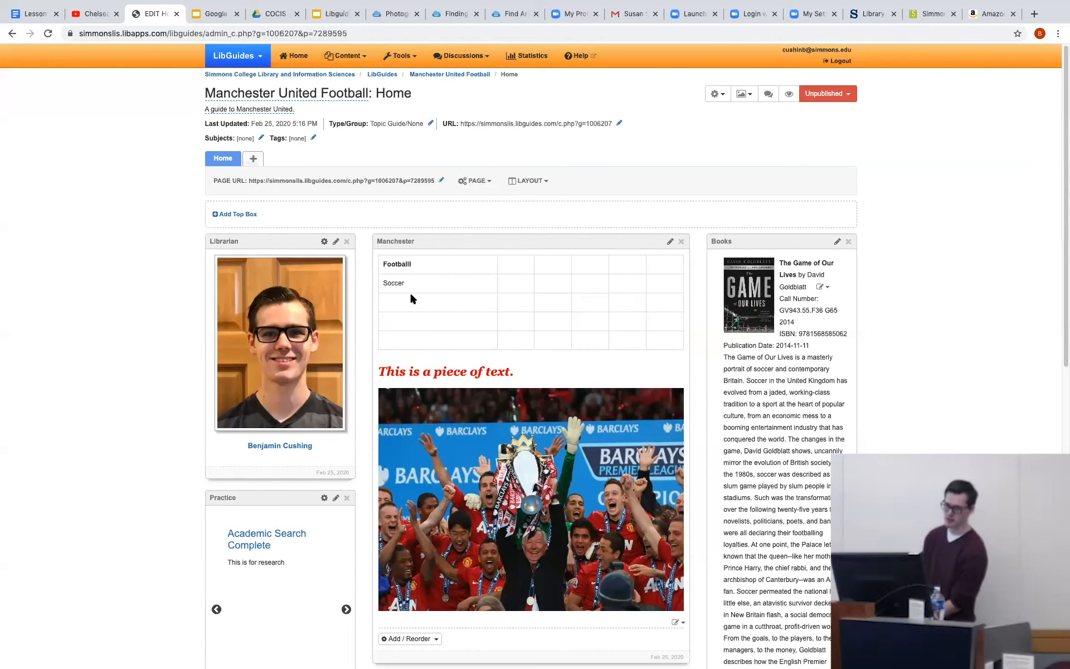
left_click(346, 240)
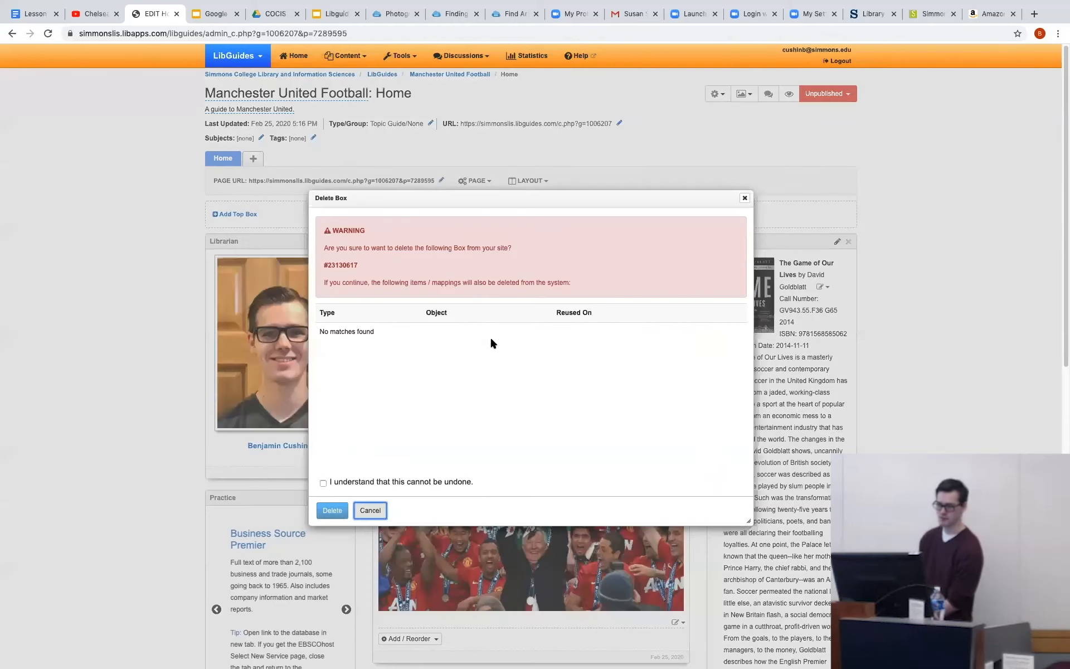
left_click(323, 483)
left_click(330, 511)
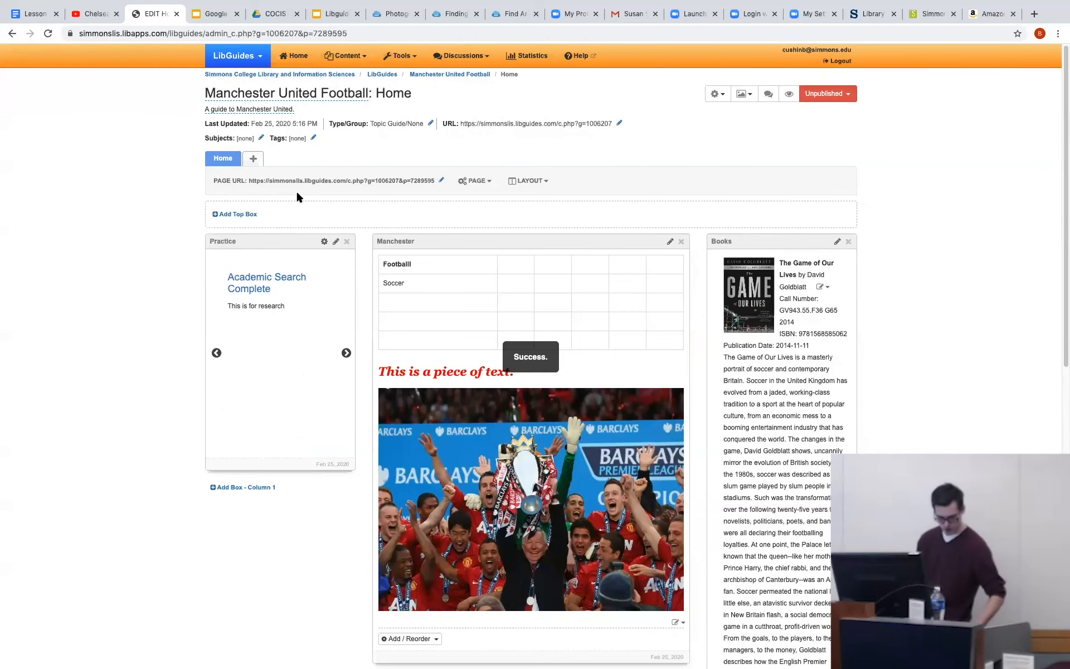
Add a Profile box named "Author" at the bottom of column 1 and save it.
left_click(243, 488)
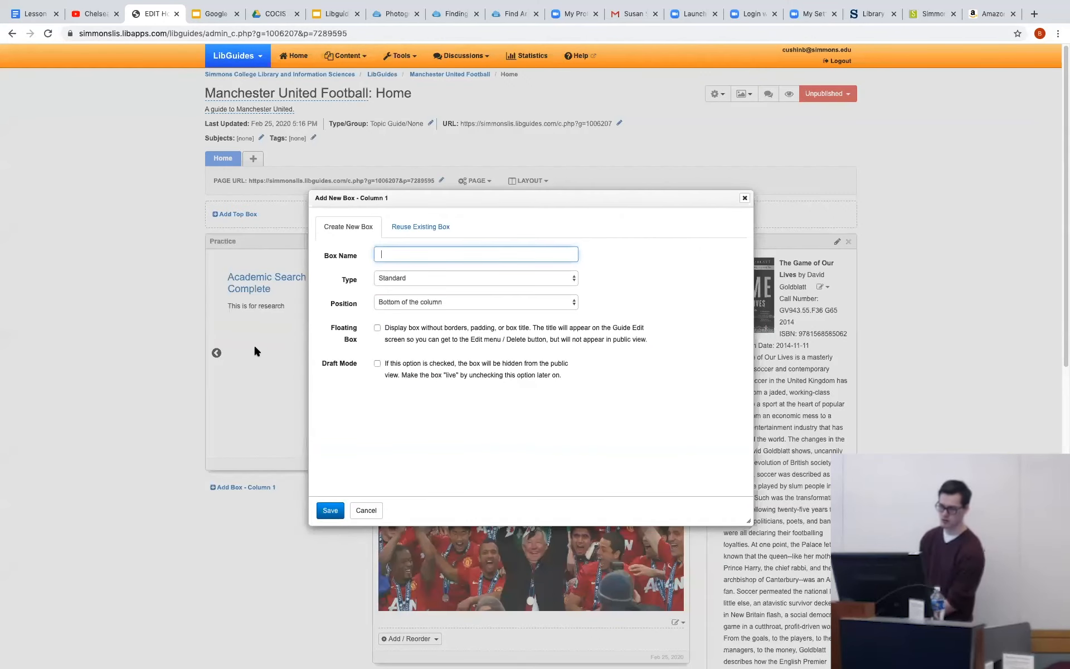
type("Author")
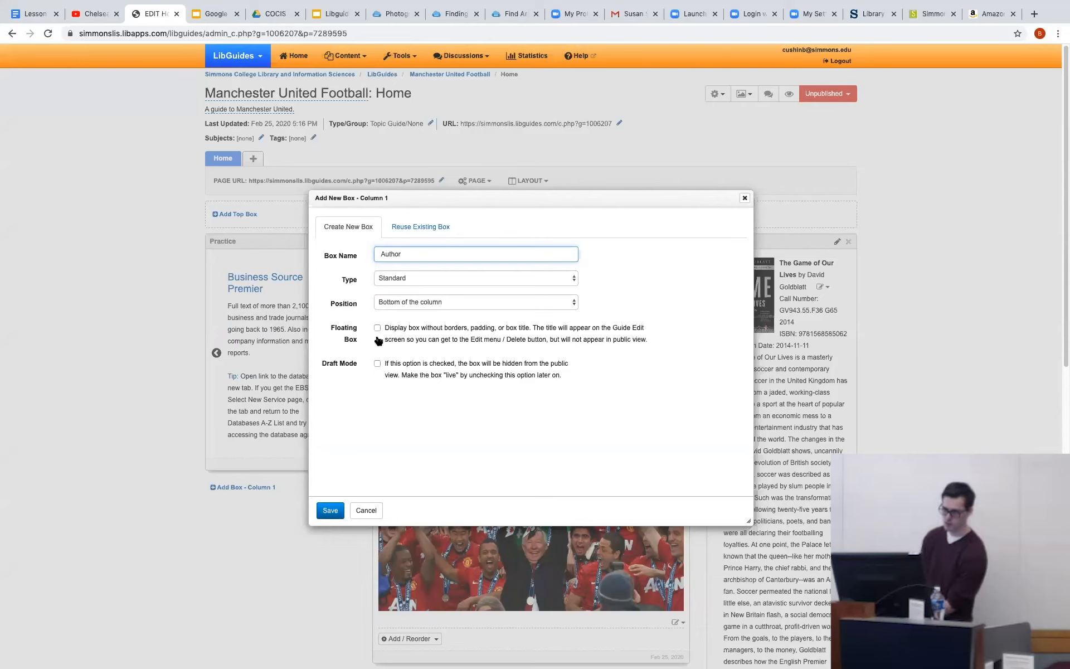
left_click(406, 285)
left_click(400, 298)
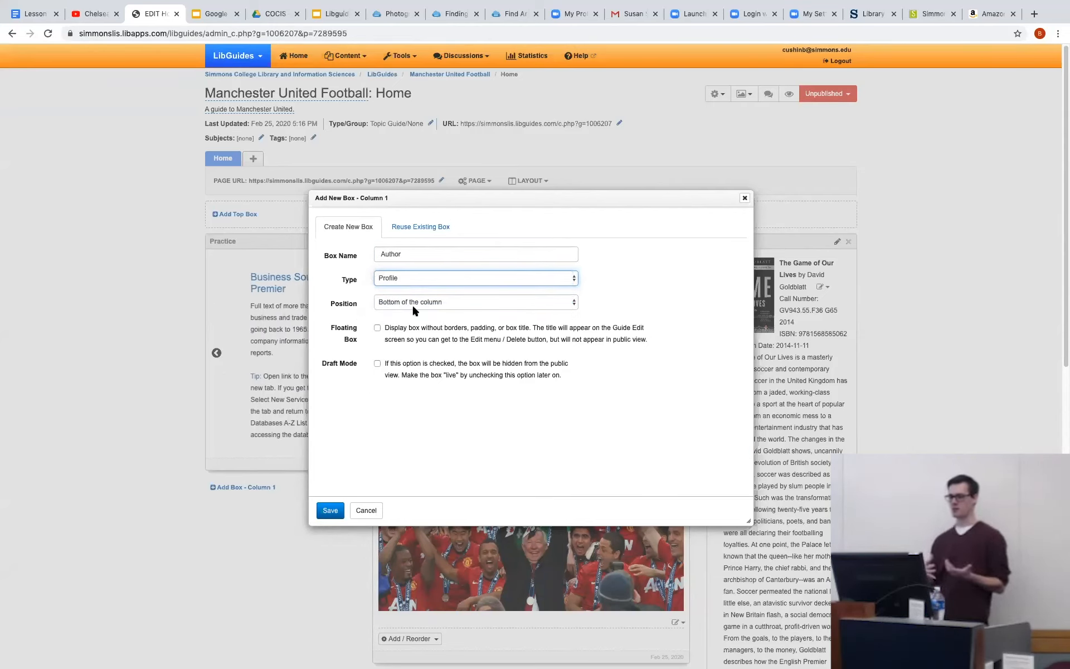
left_click(330, 510)
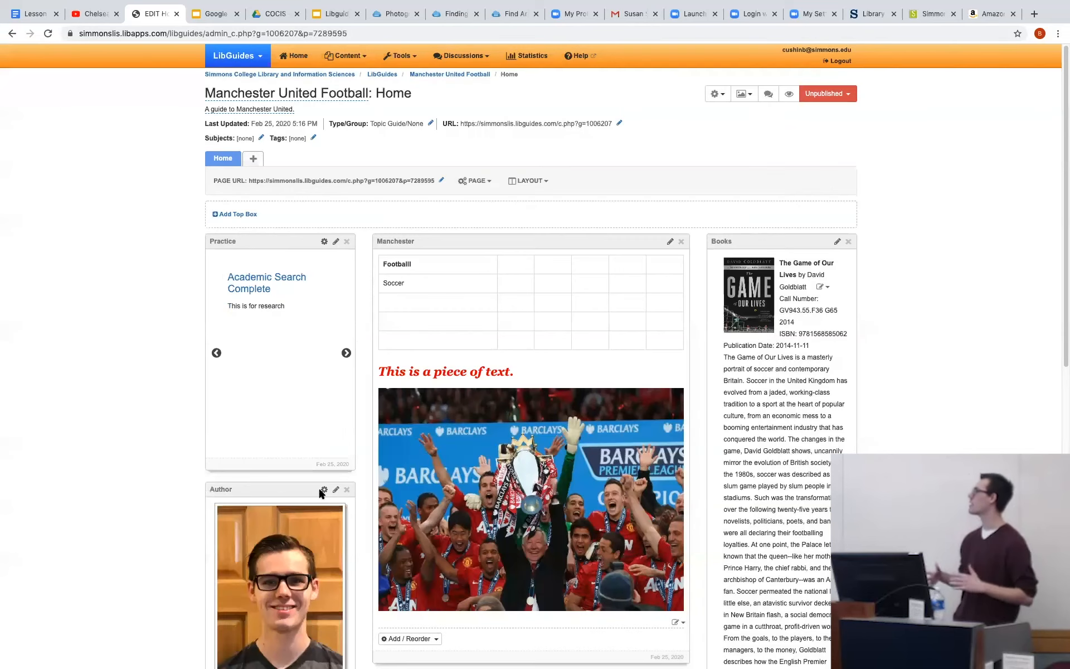
scroll(320, 491, "down", 5)
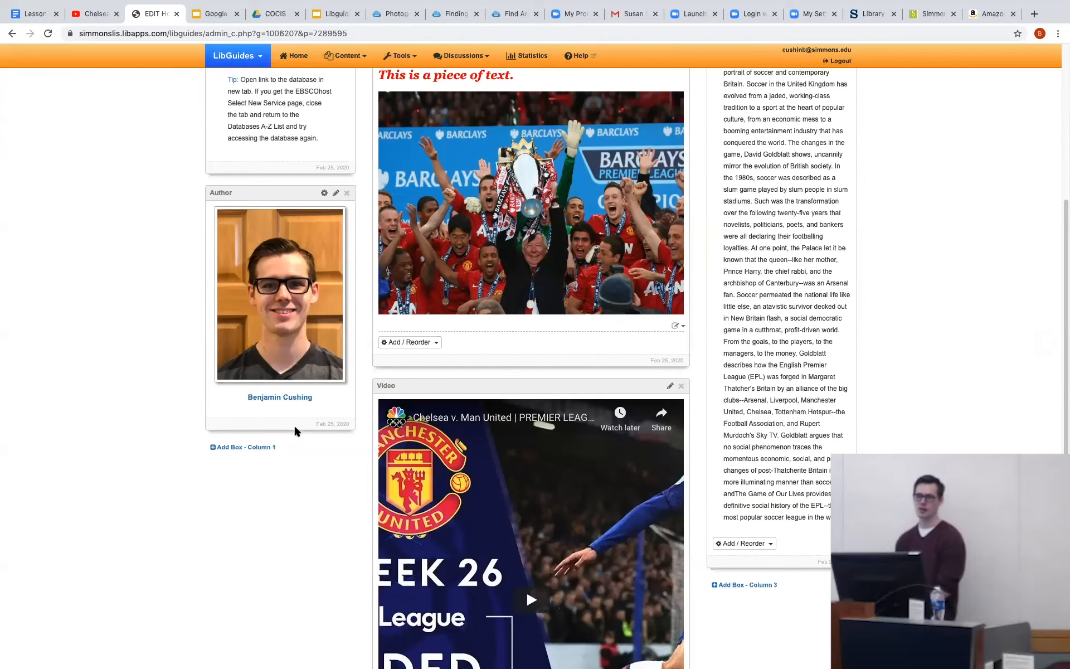
scroll(294, 427, "down", 5)
scroll(295, 427, "up", 10)
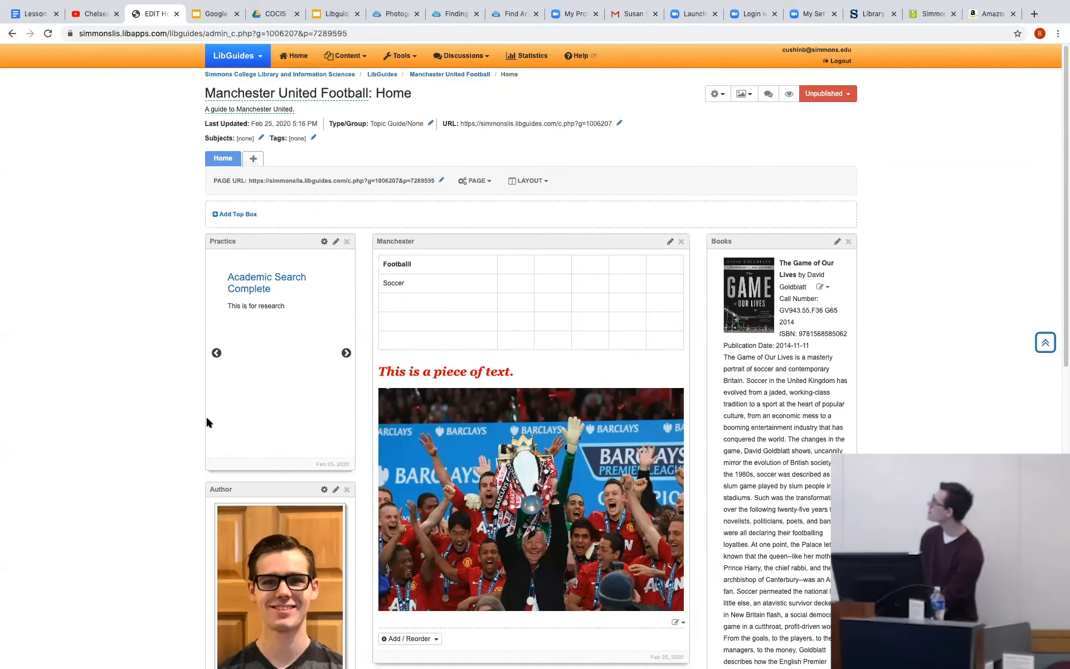
Start a new Regular page named "Football" with the description "This is about a sport".
left_click(253, 160)
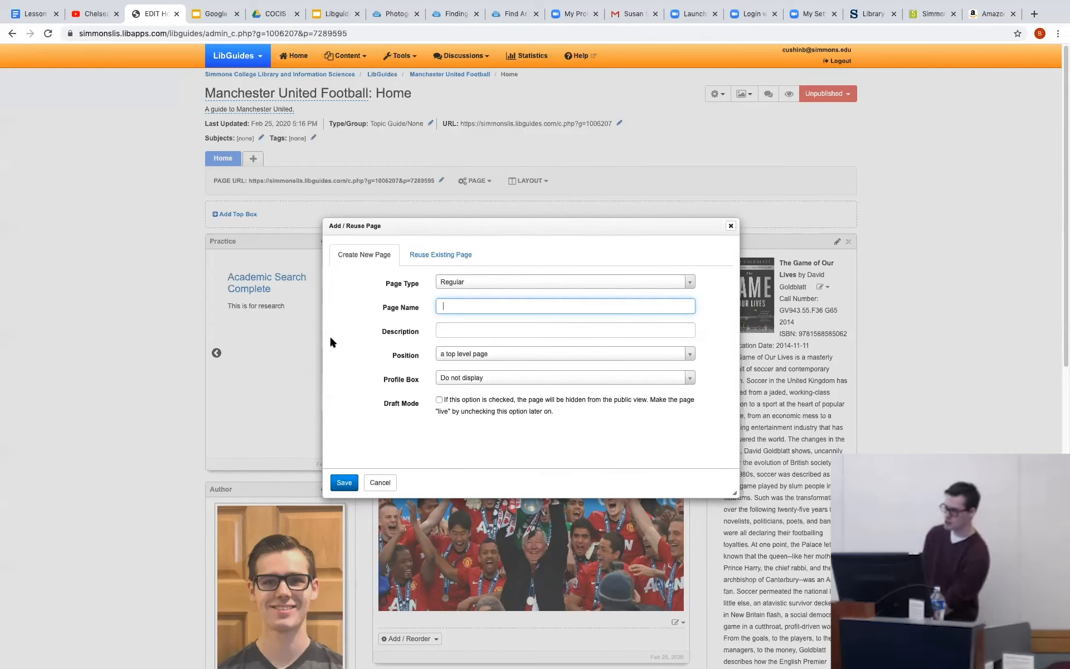
left_click(445, 281)
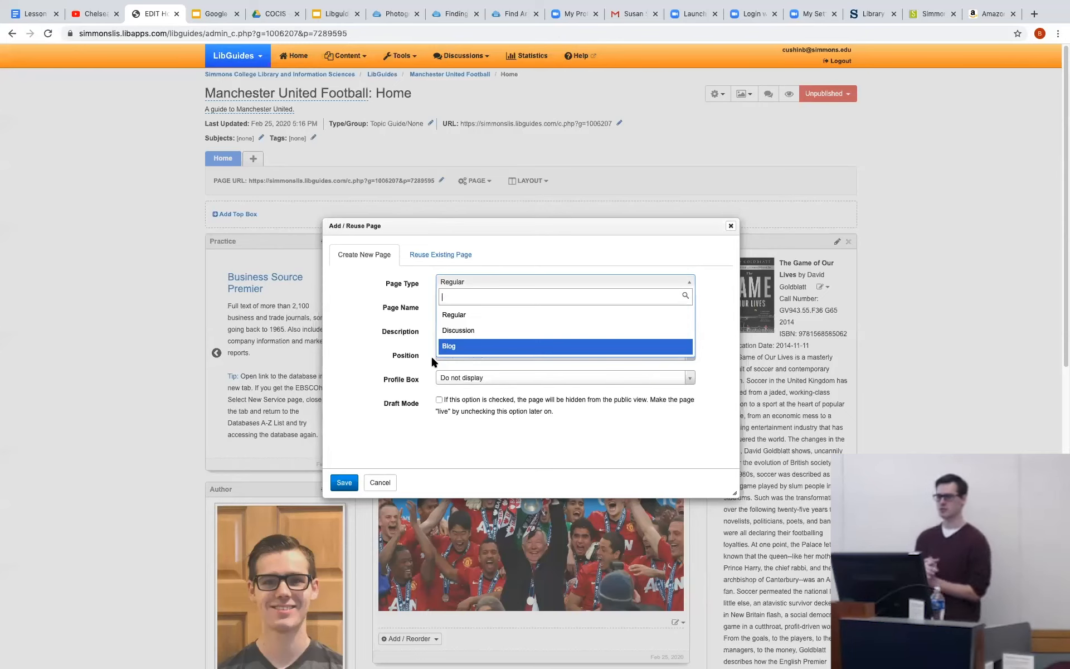
left_click(458, 314)
left_click(460, 305)
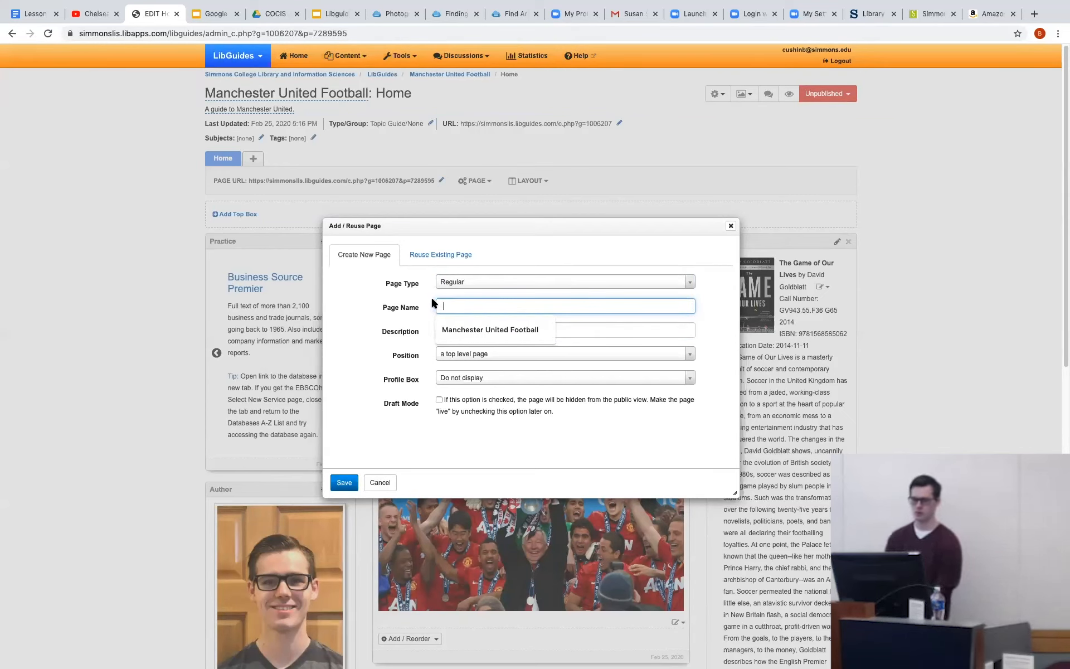
type("F")
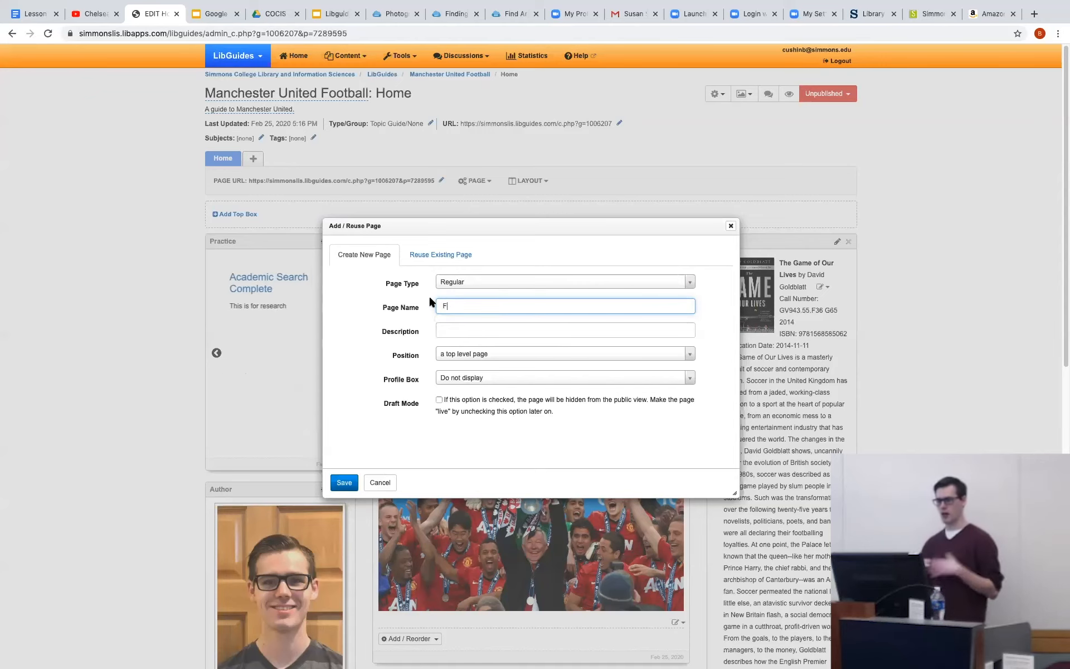
type("ootball")
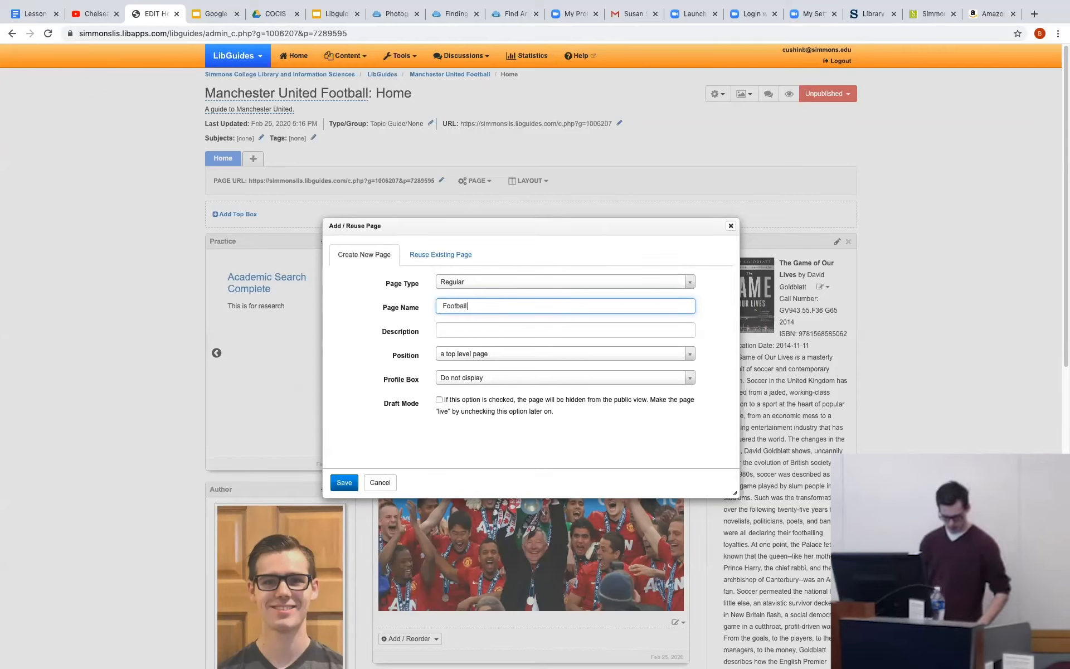
left_click(517, 333)
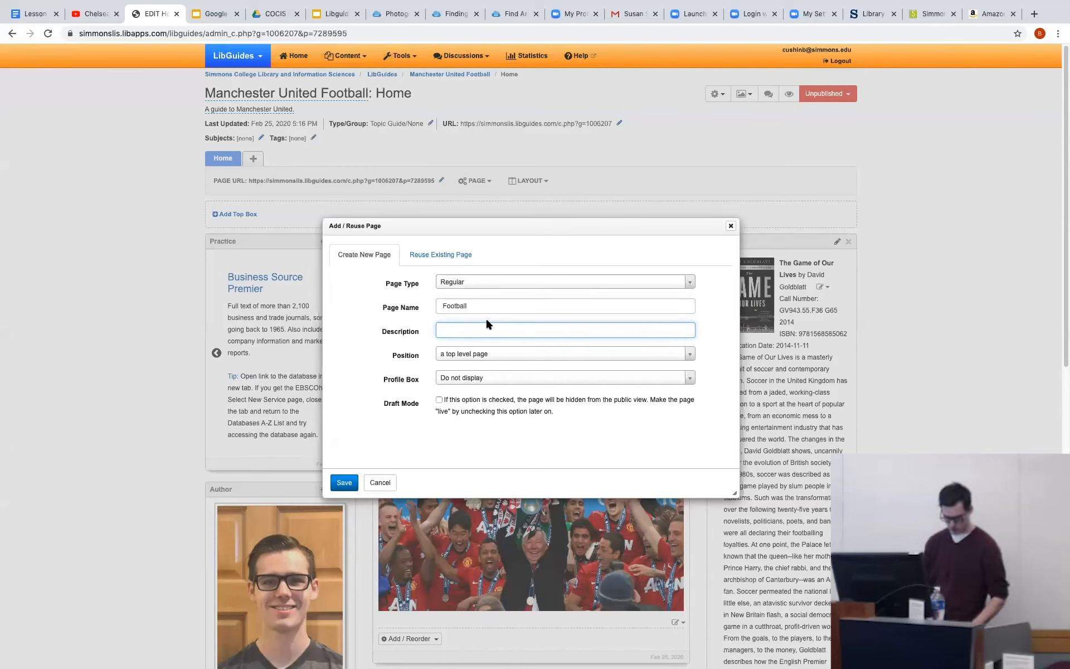
type("This")
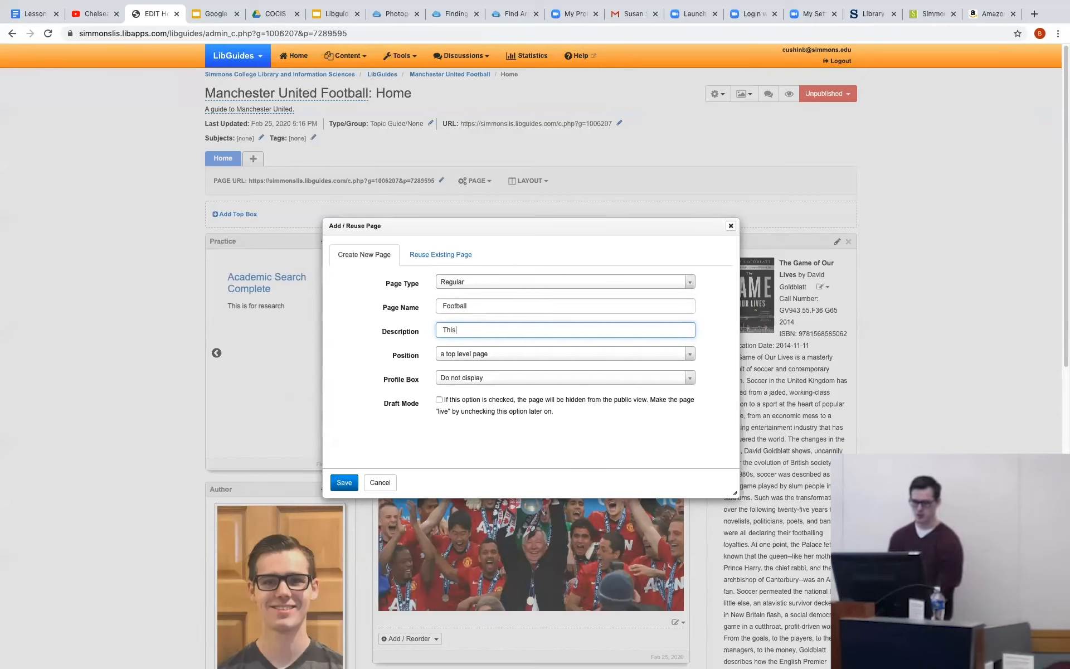
type(" is about a sport")
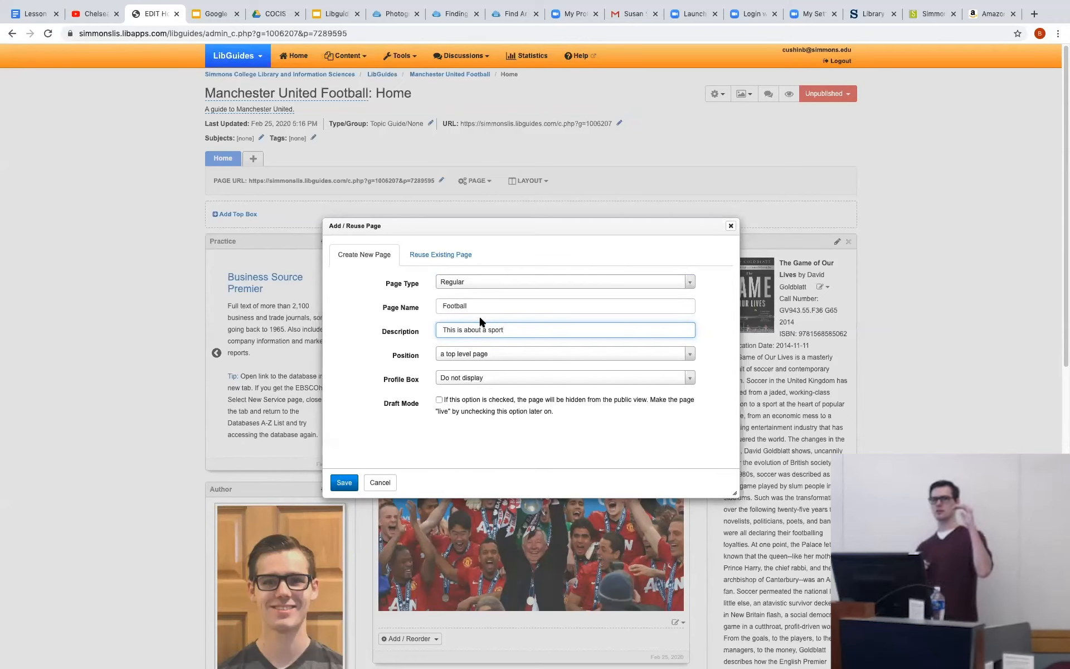
Position the Football page as a top level page, leave its profile box set to "Do not display", and save it.
left_click(459, 357)
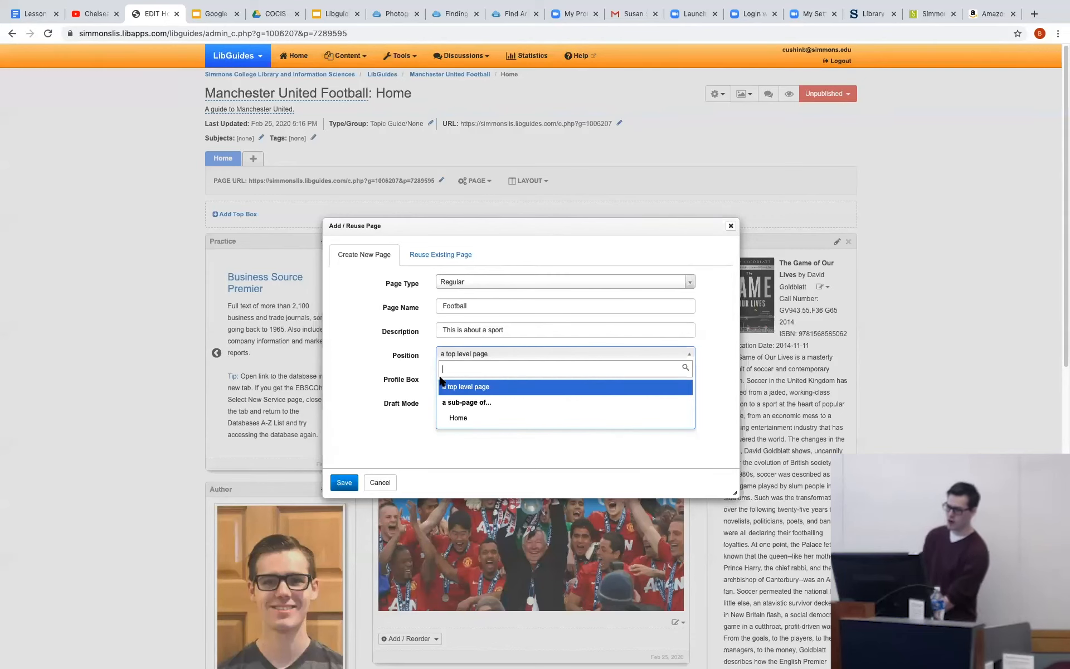
left_click(481, 389)
left_click(479, 378)
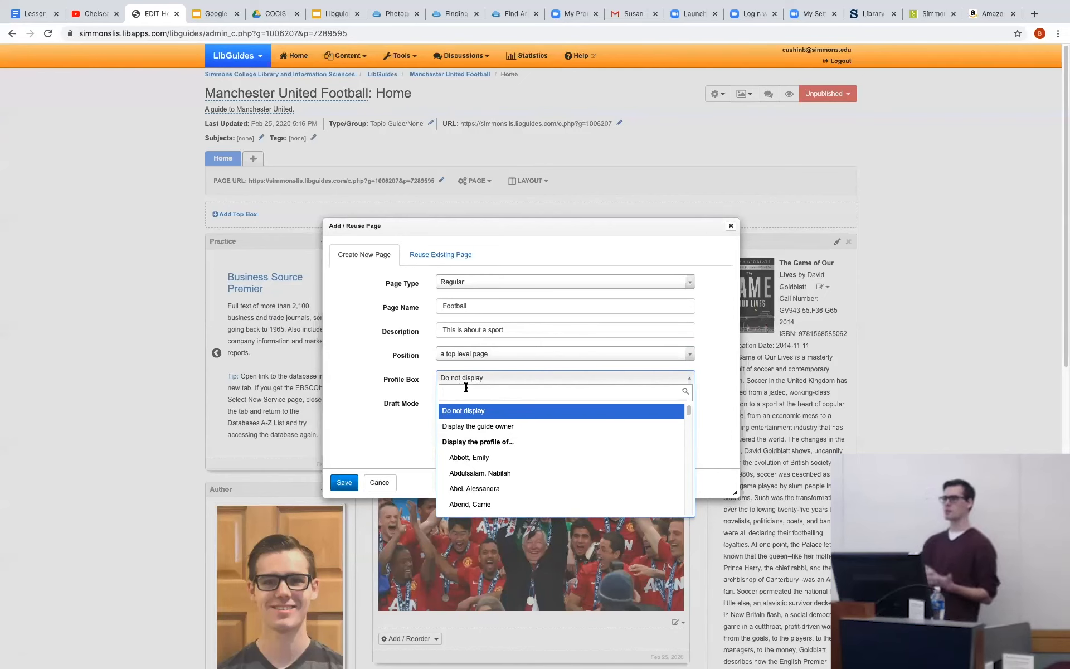
left_click(468, 381)
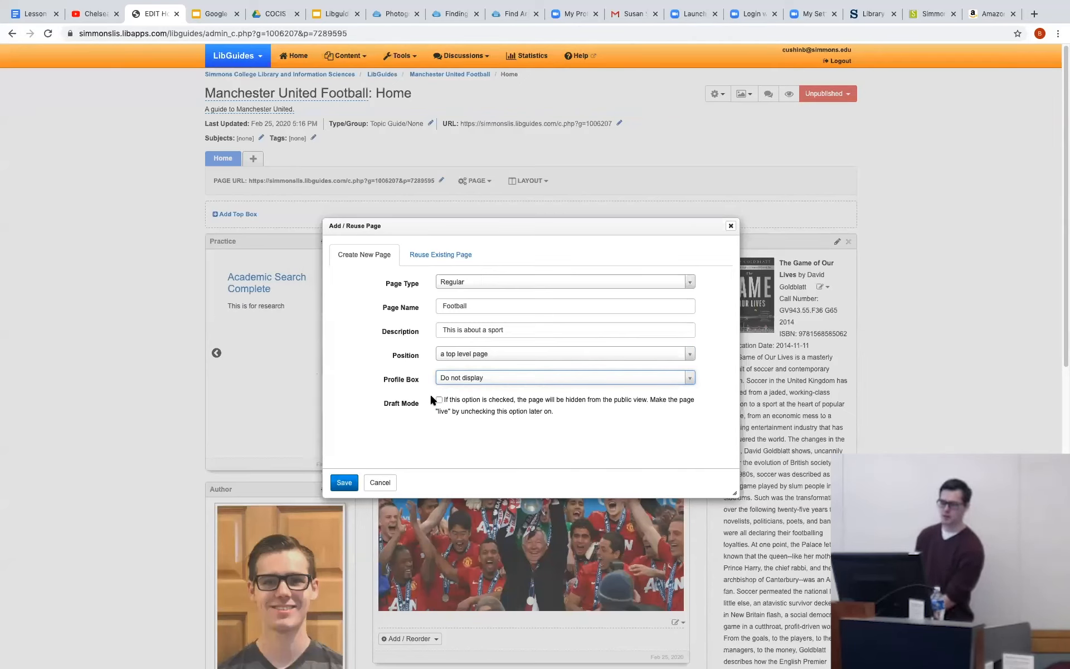
left_click(343, 483)
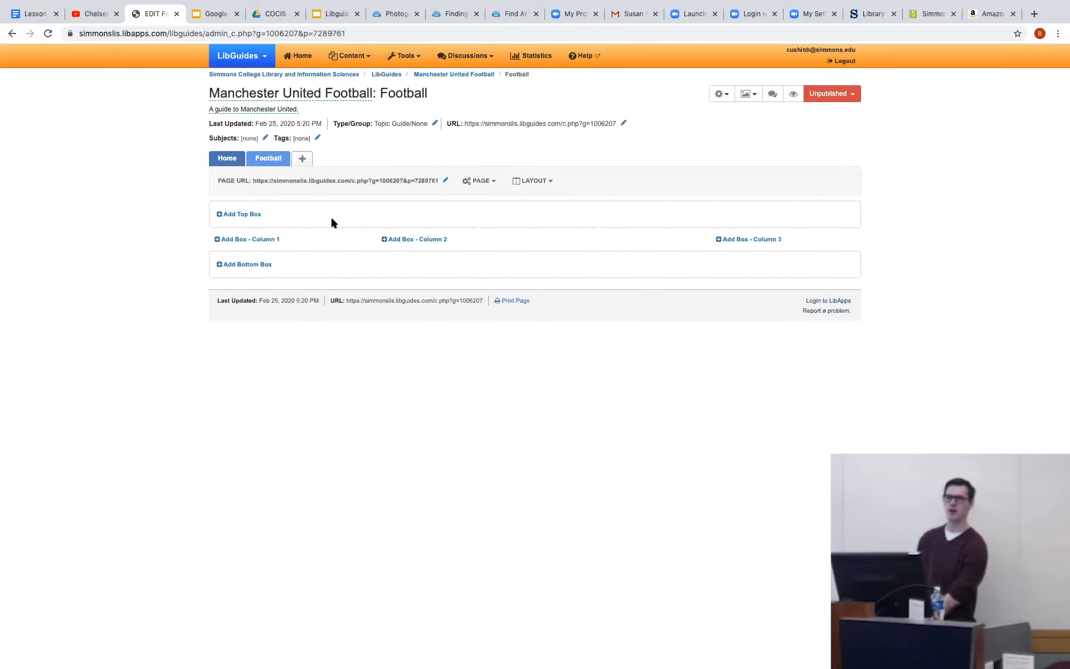
Reorder the guide's pages so that Football comes before Home, and save the new order.
left_click(517, 182)
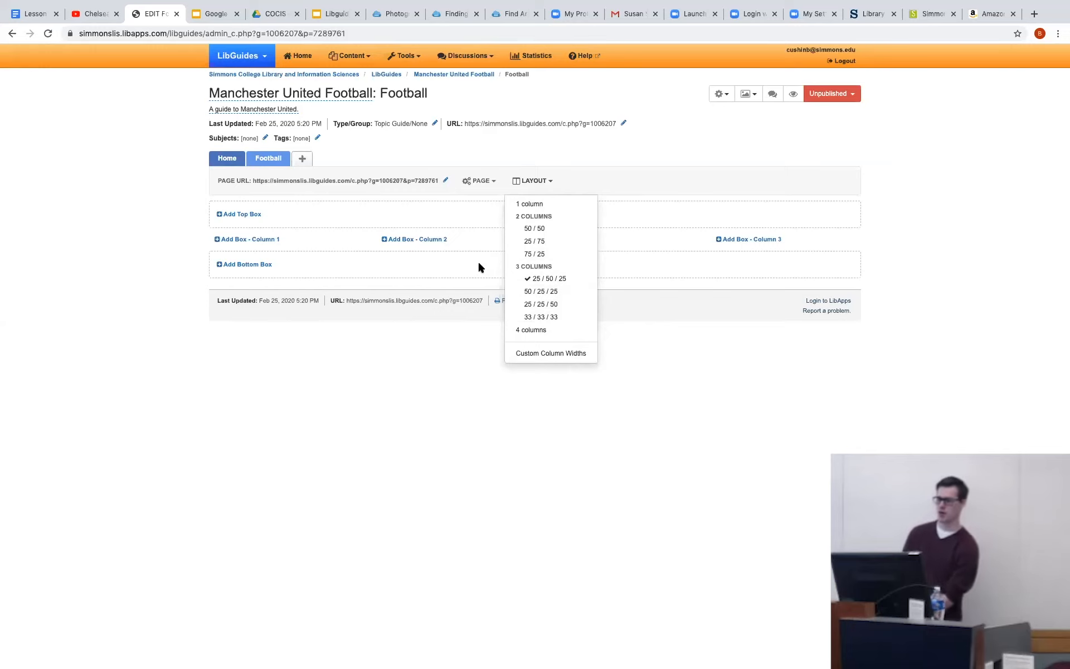
left_click(410, 365)
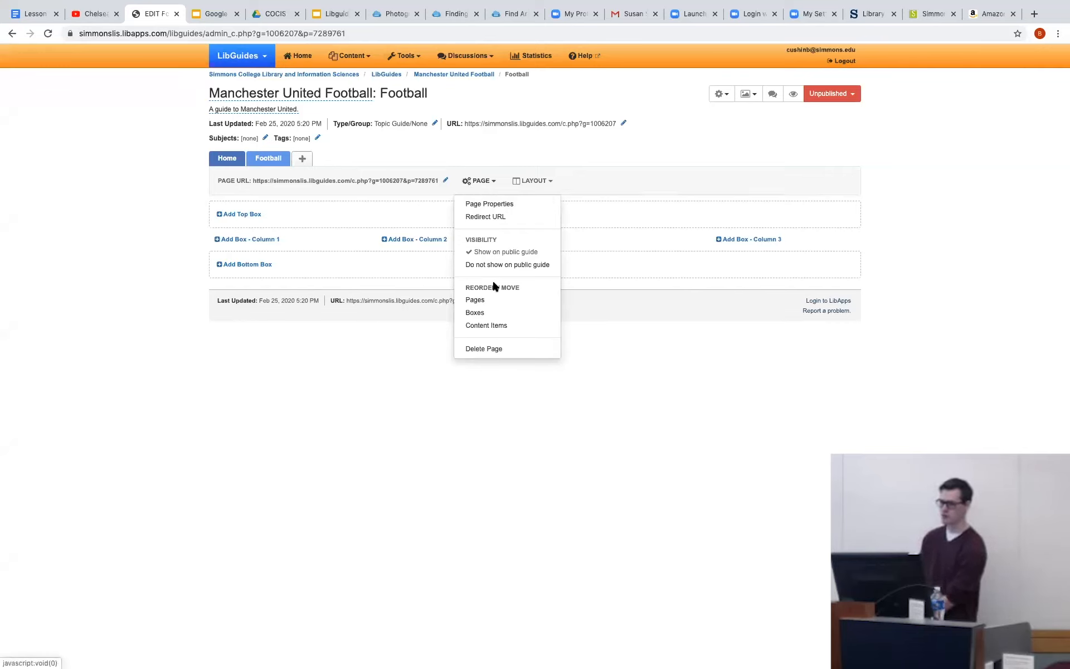
left_click(488, 303)
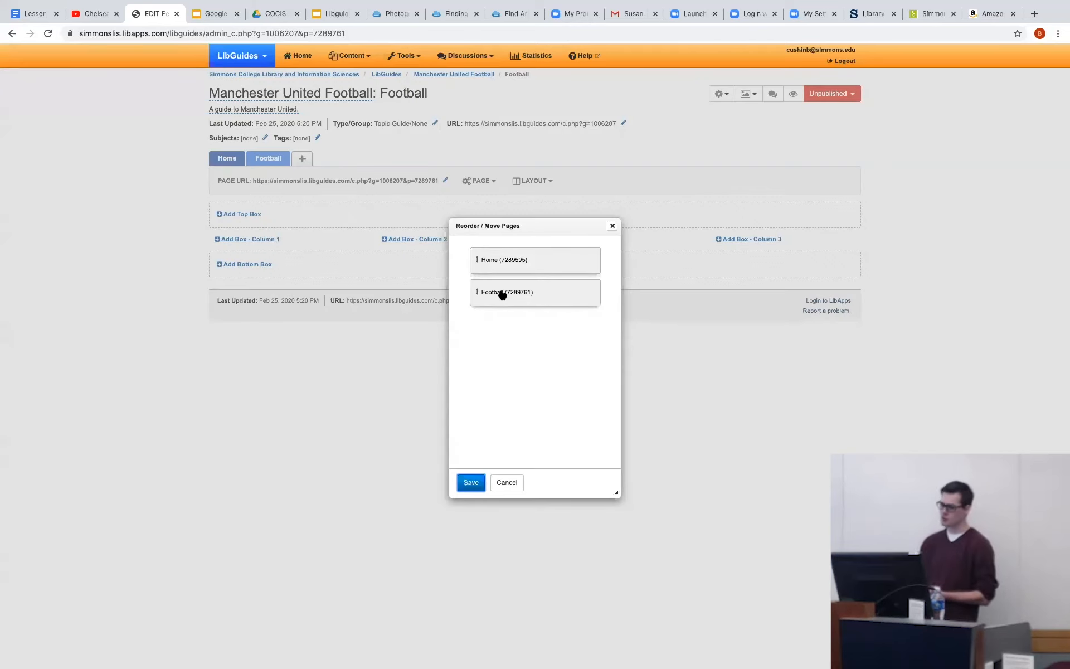
left_click_drag(502, 293, 494, 240)
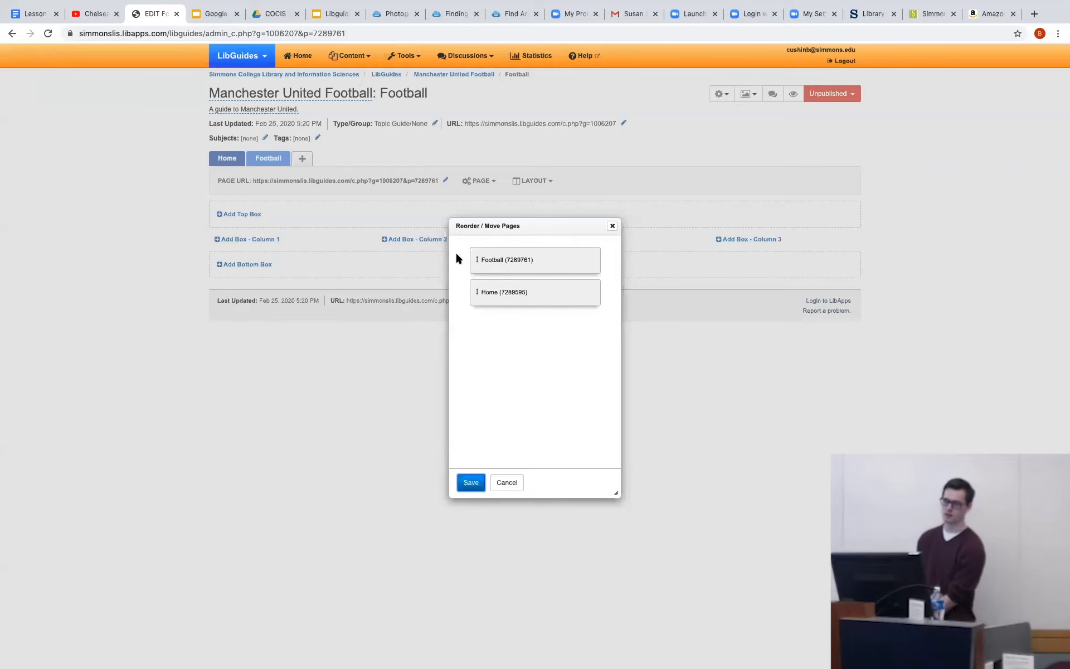
left_click(471, 482)
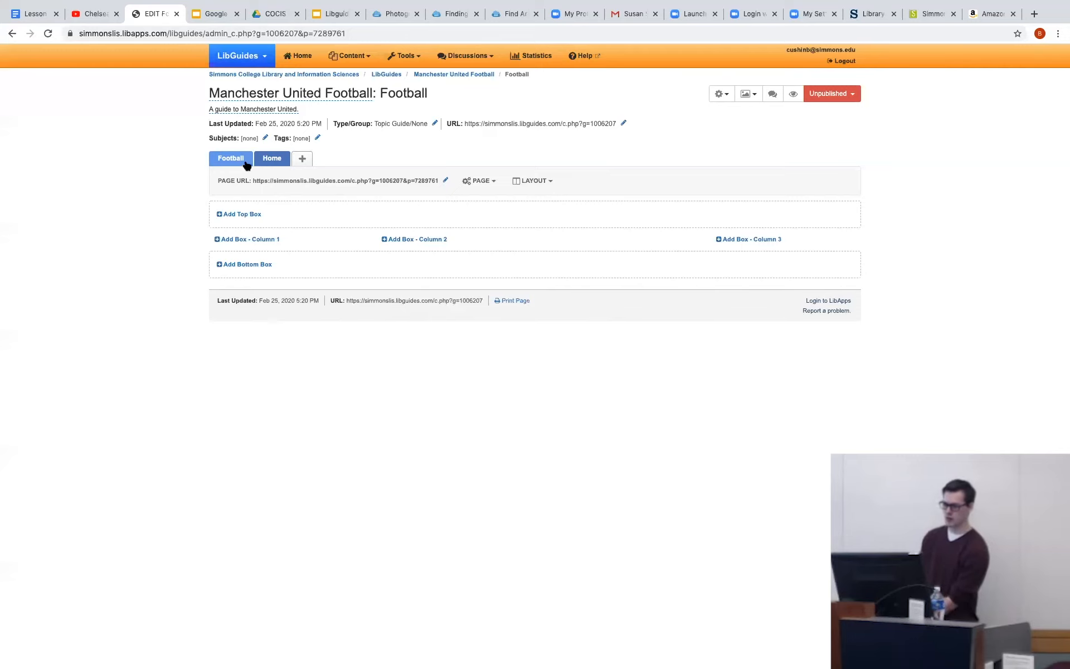
left_click(471, 180)
left_click(484, 202)
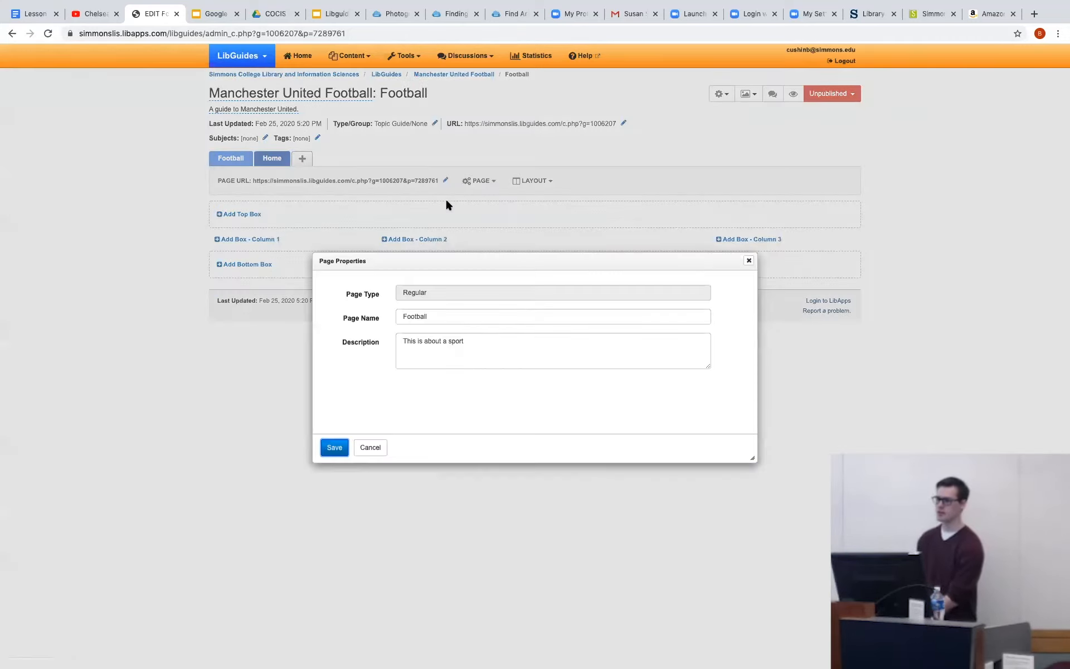
left_click(749, 260)
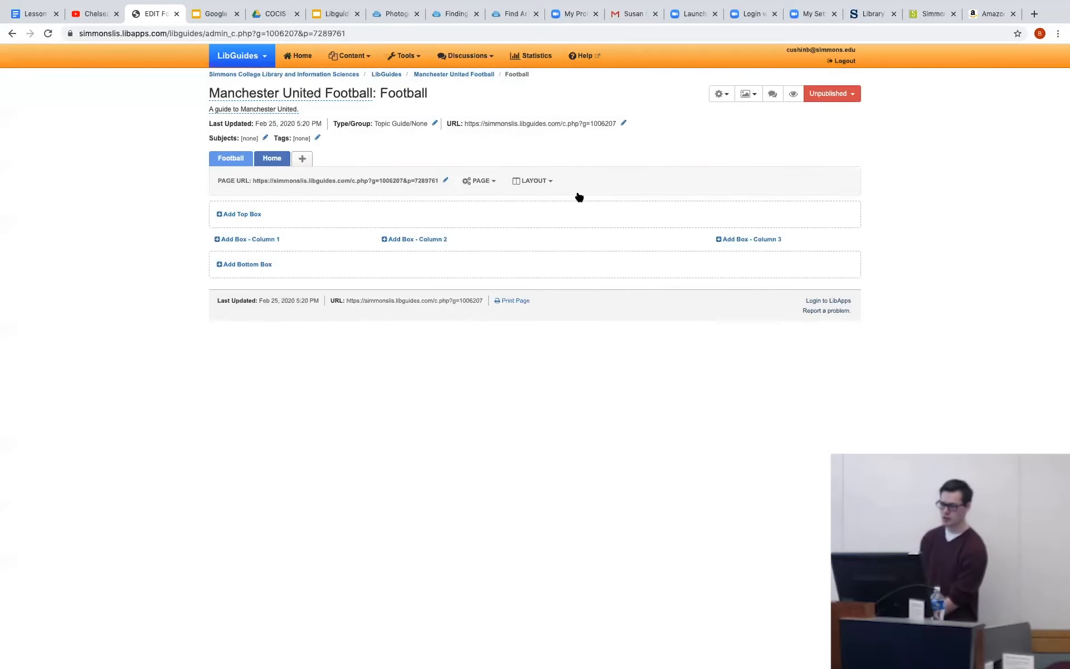
Rename the Football page to "Football Manchester" in its page properties and save the change.
left_click(484, 181)
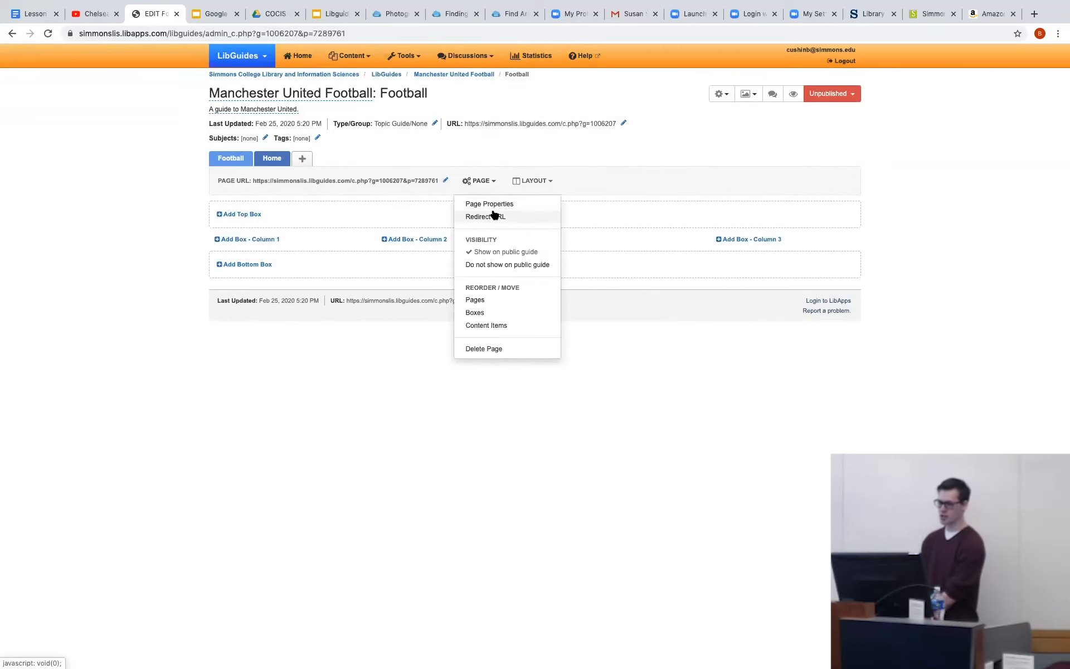
left_click(496, 205)
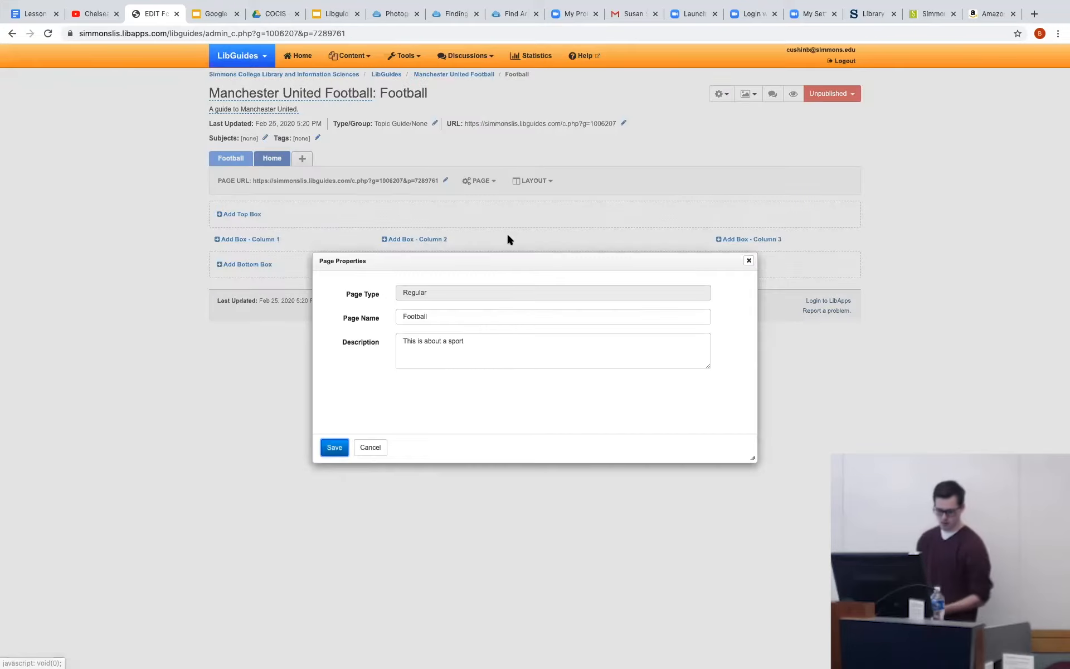
left_click(472, 298)
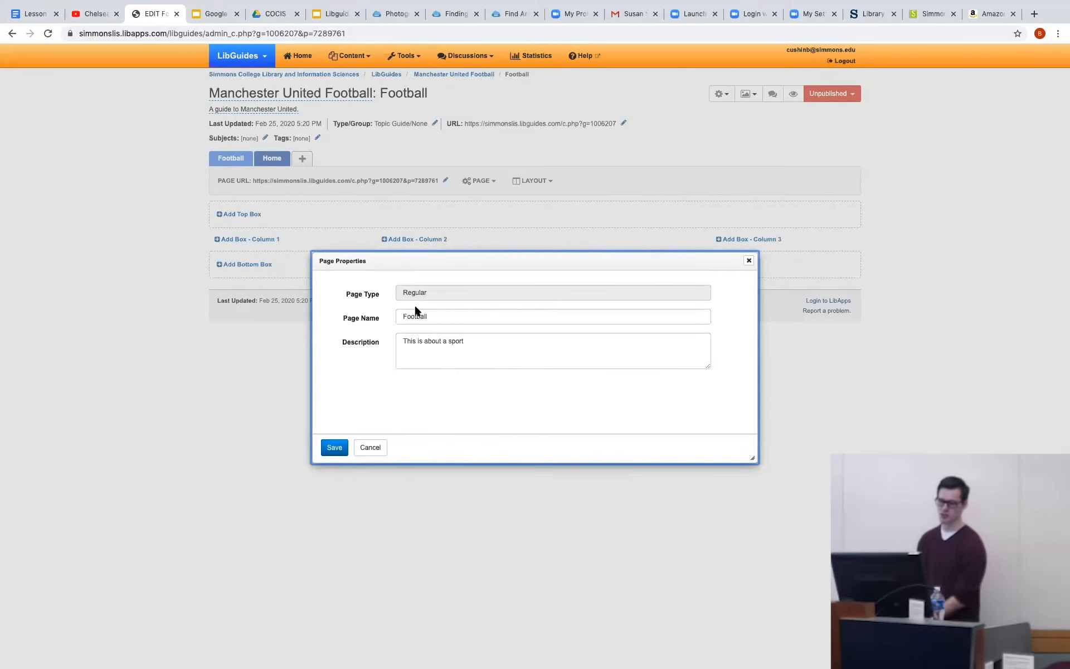
left_click(430, 313)
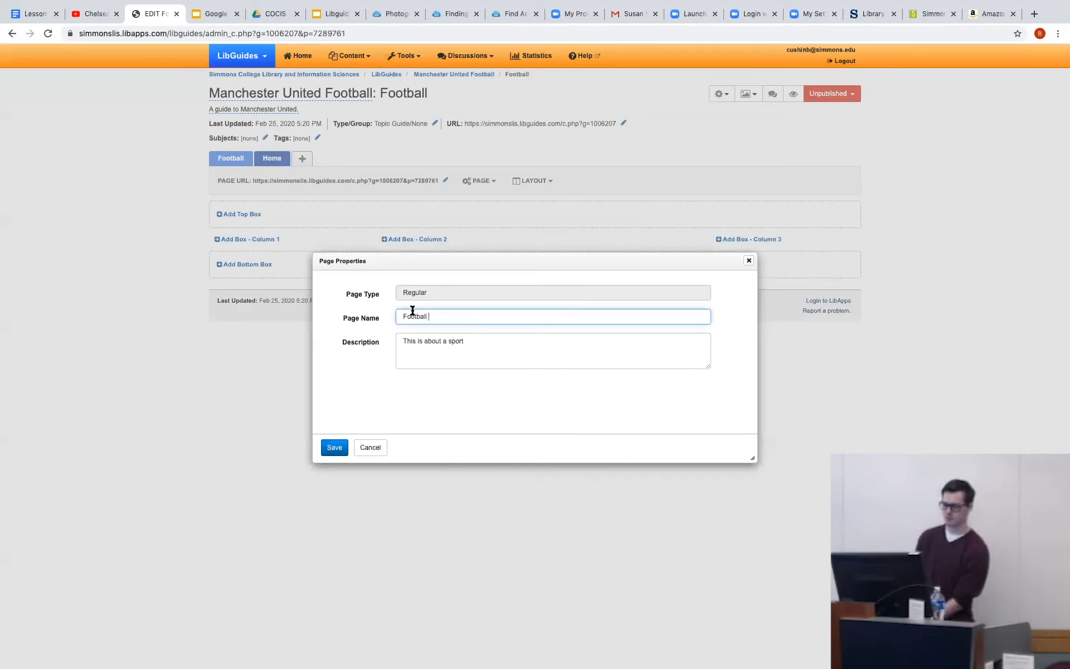
type("Manchester")
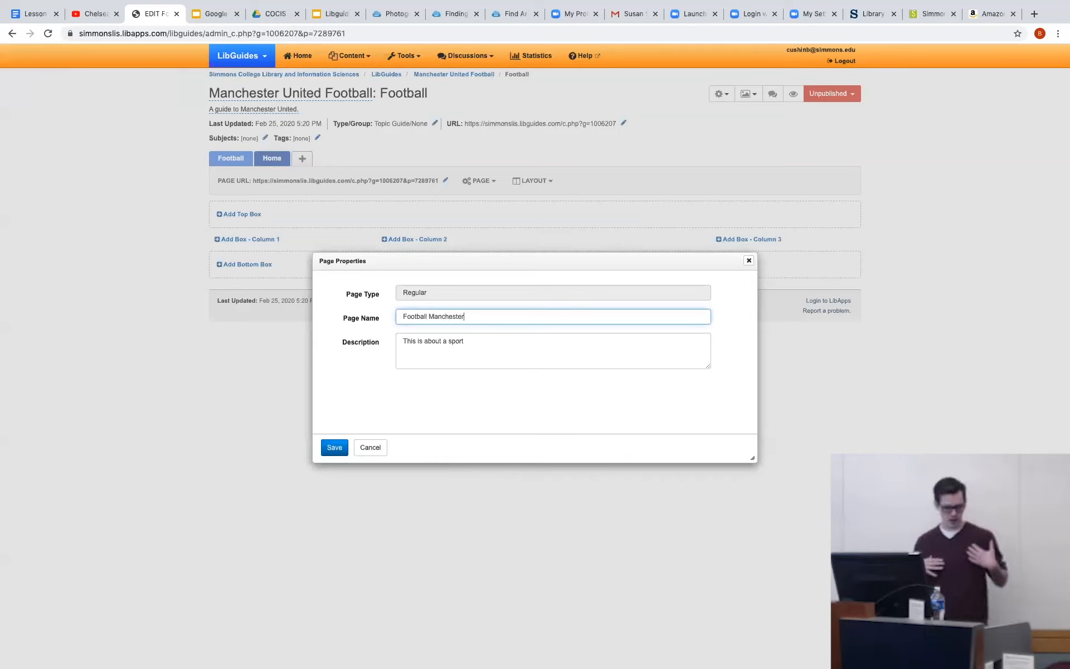
left_click(332, 446)
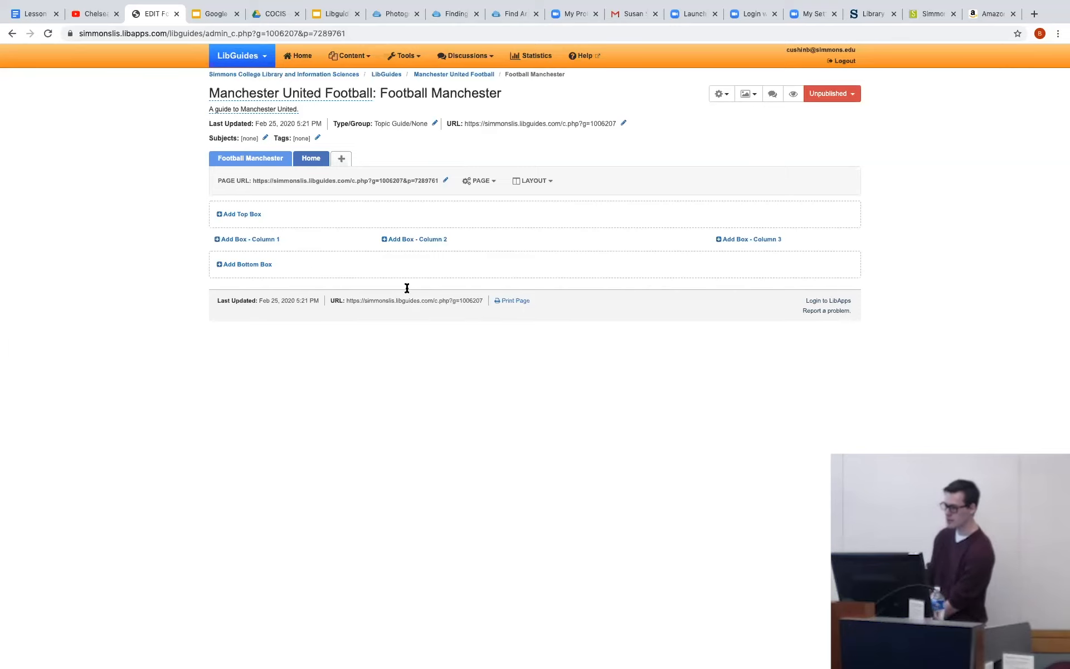
Examine the guide-level settings and appearance options, including the Guide Custom JS/CSS editor, and leave without adding code.
left_click(717, 96)
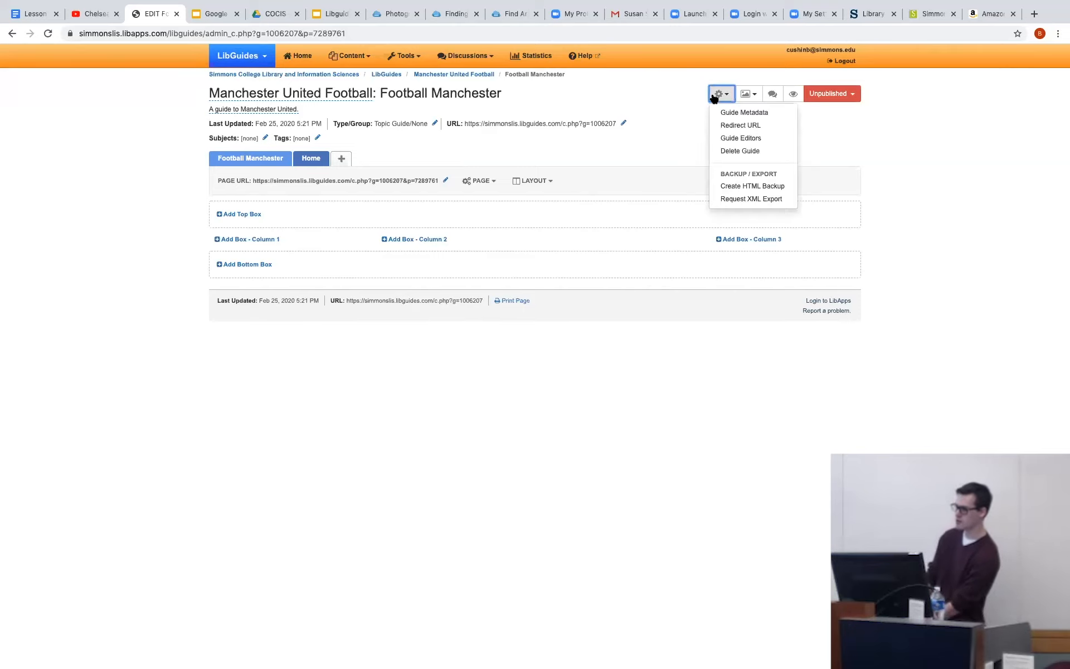
left_click(747, 96)
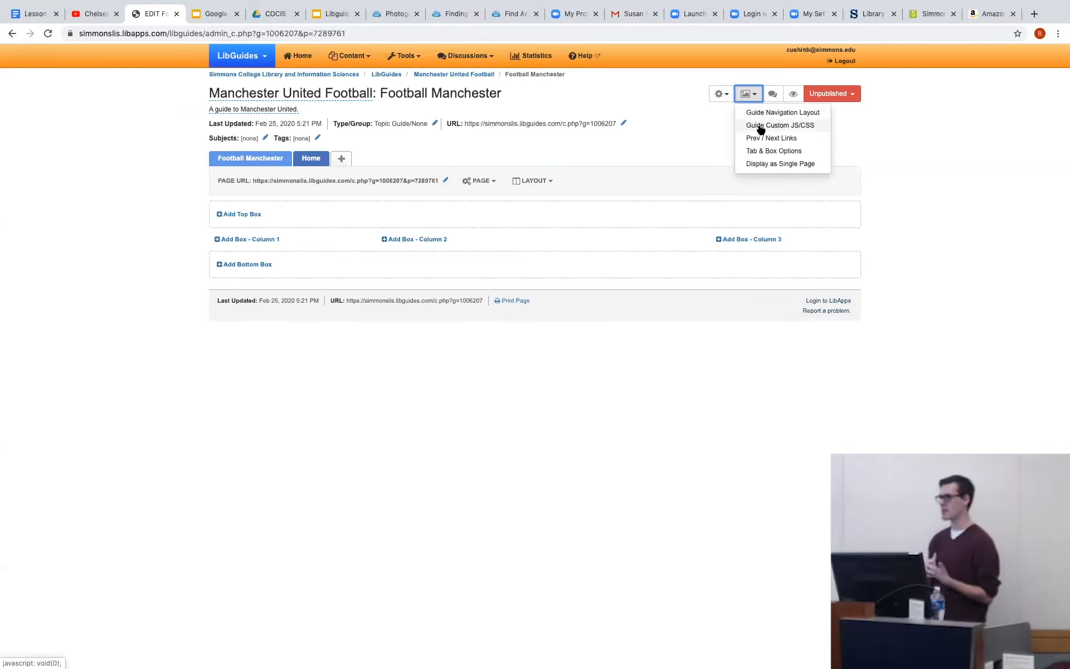
left_click(759, 126)
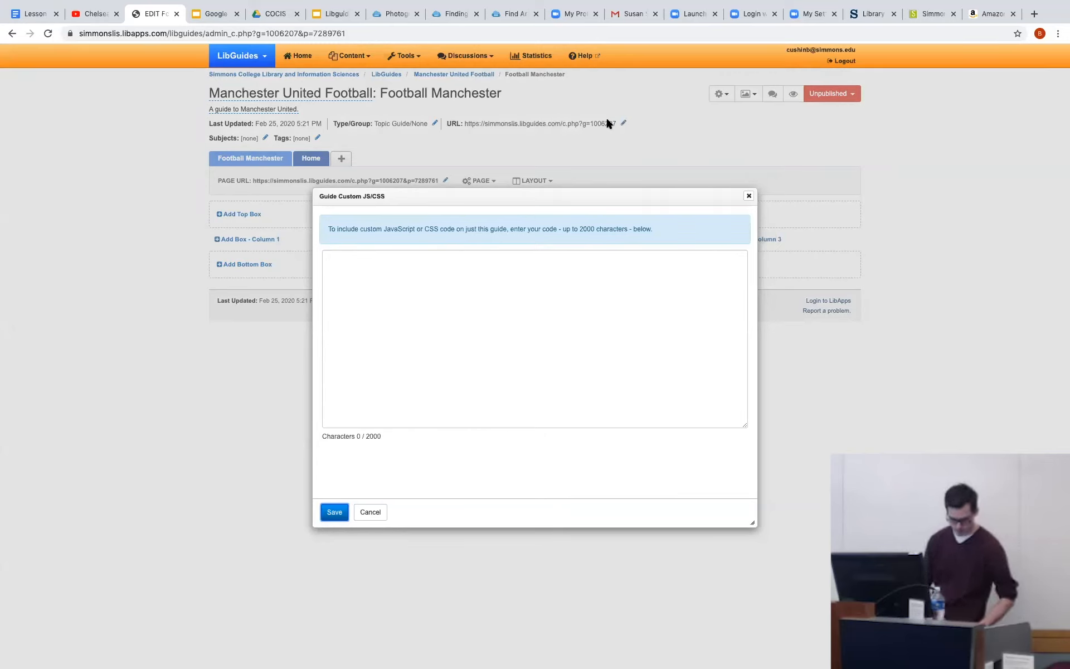
left_click(373, 517)
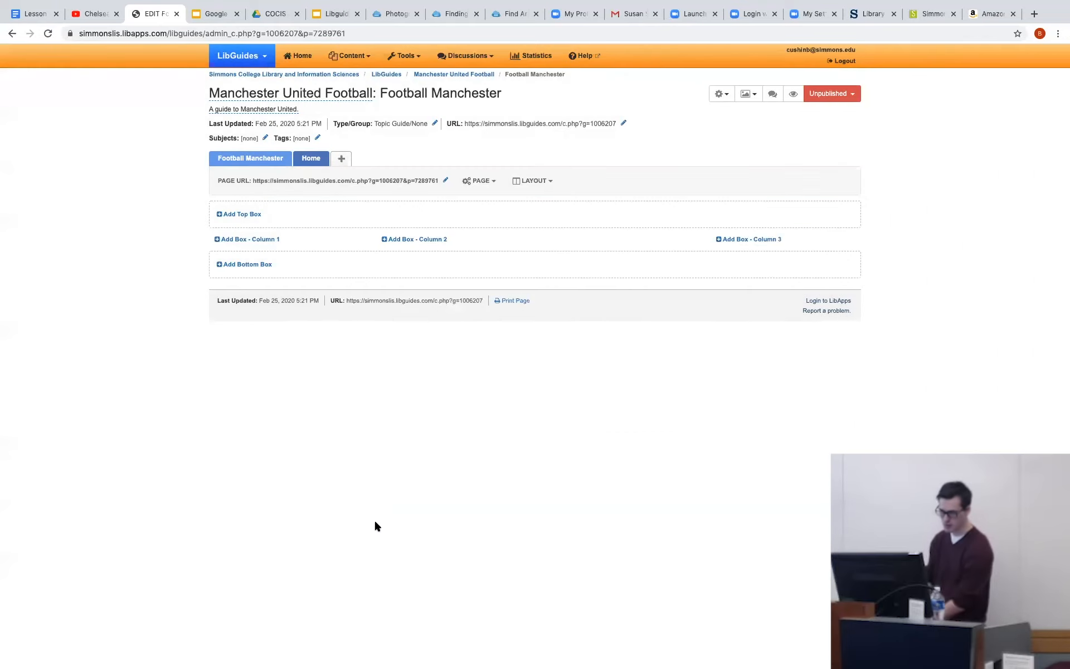
Add a Standard top box named "Fun" to the Football Manchester page and save it.
left_click(234, 214)
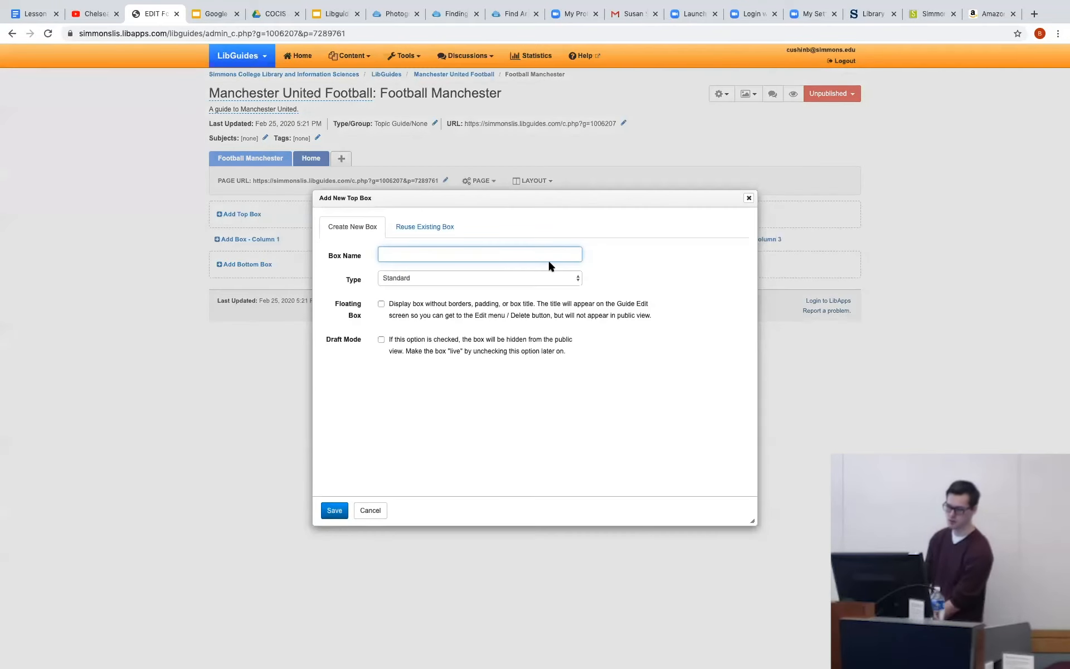
type("Fun")
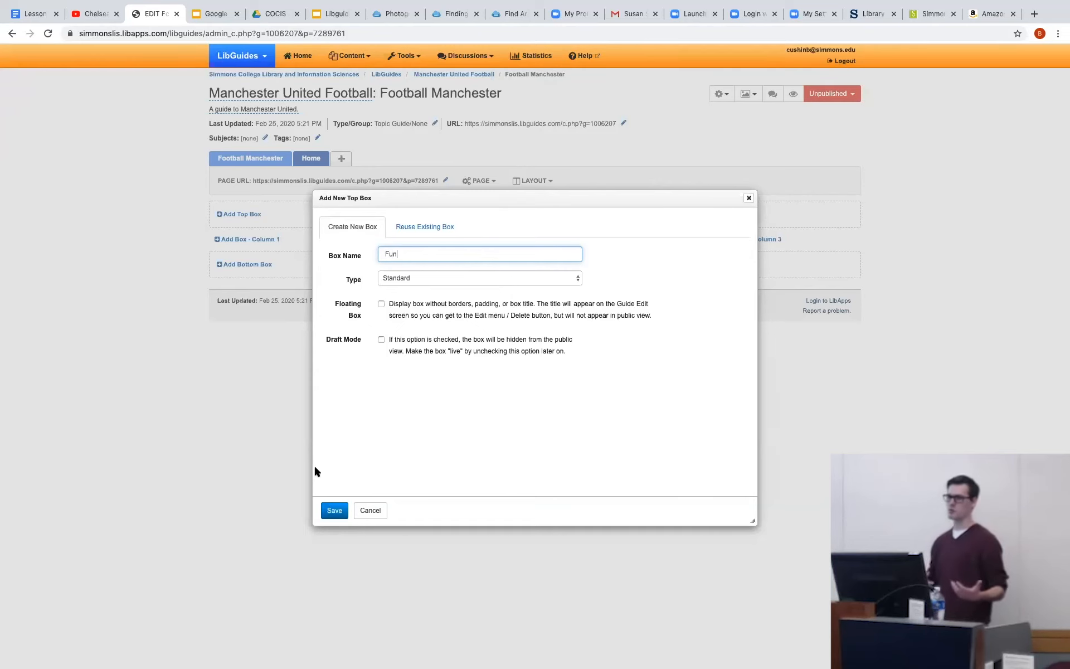
left_click(333, 509)
Start a new Rich Text/HTML item in the Fun box.
left_click(268, 233)
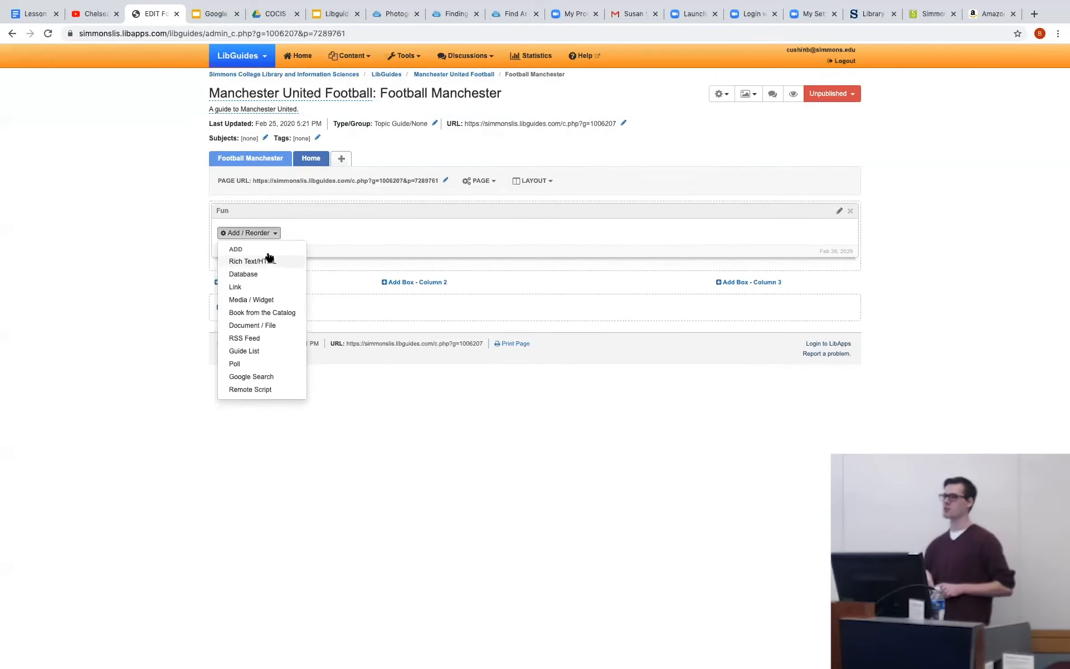
left_click(267, 257)
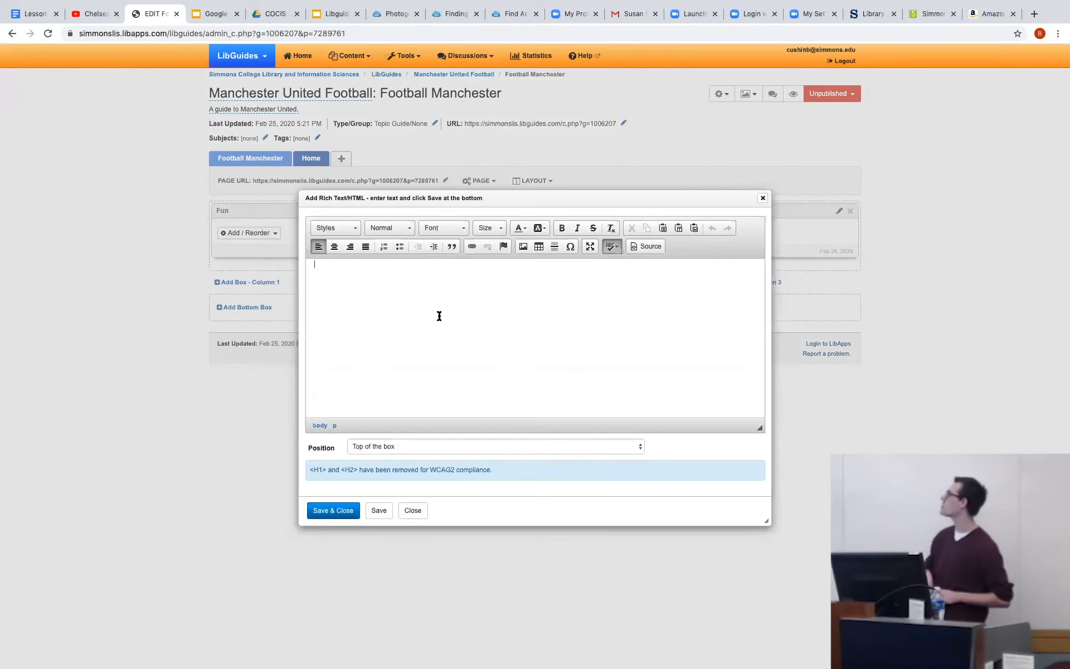